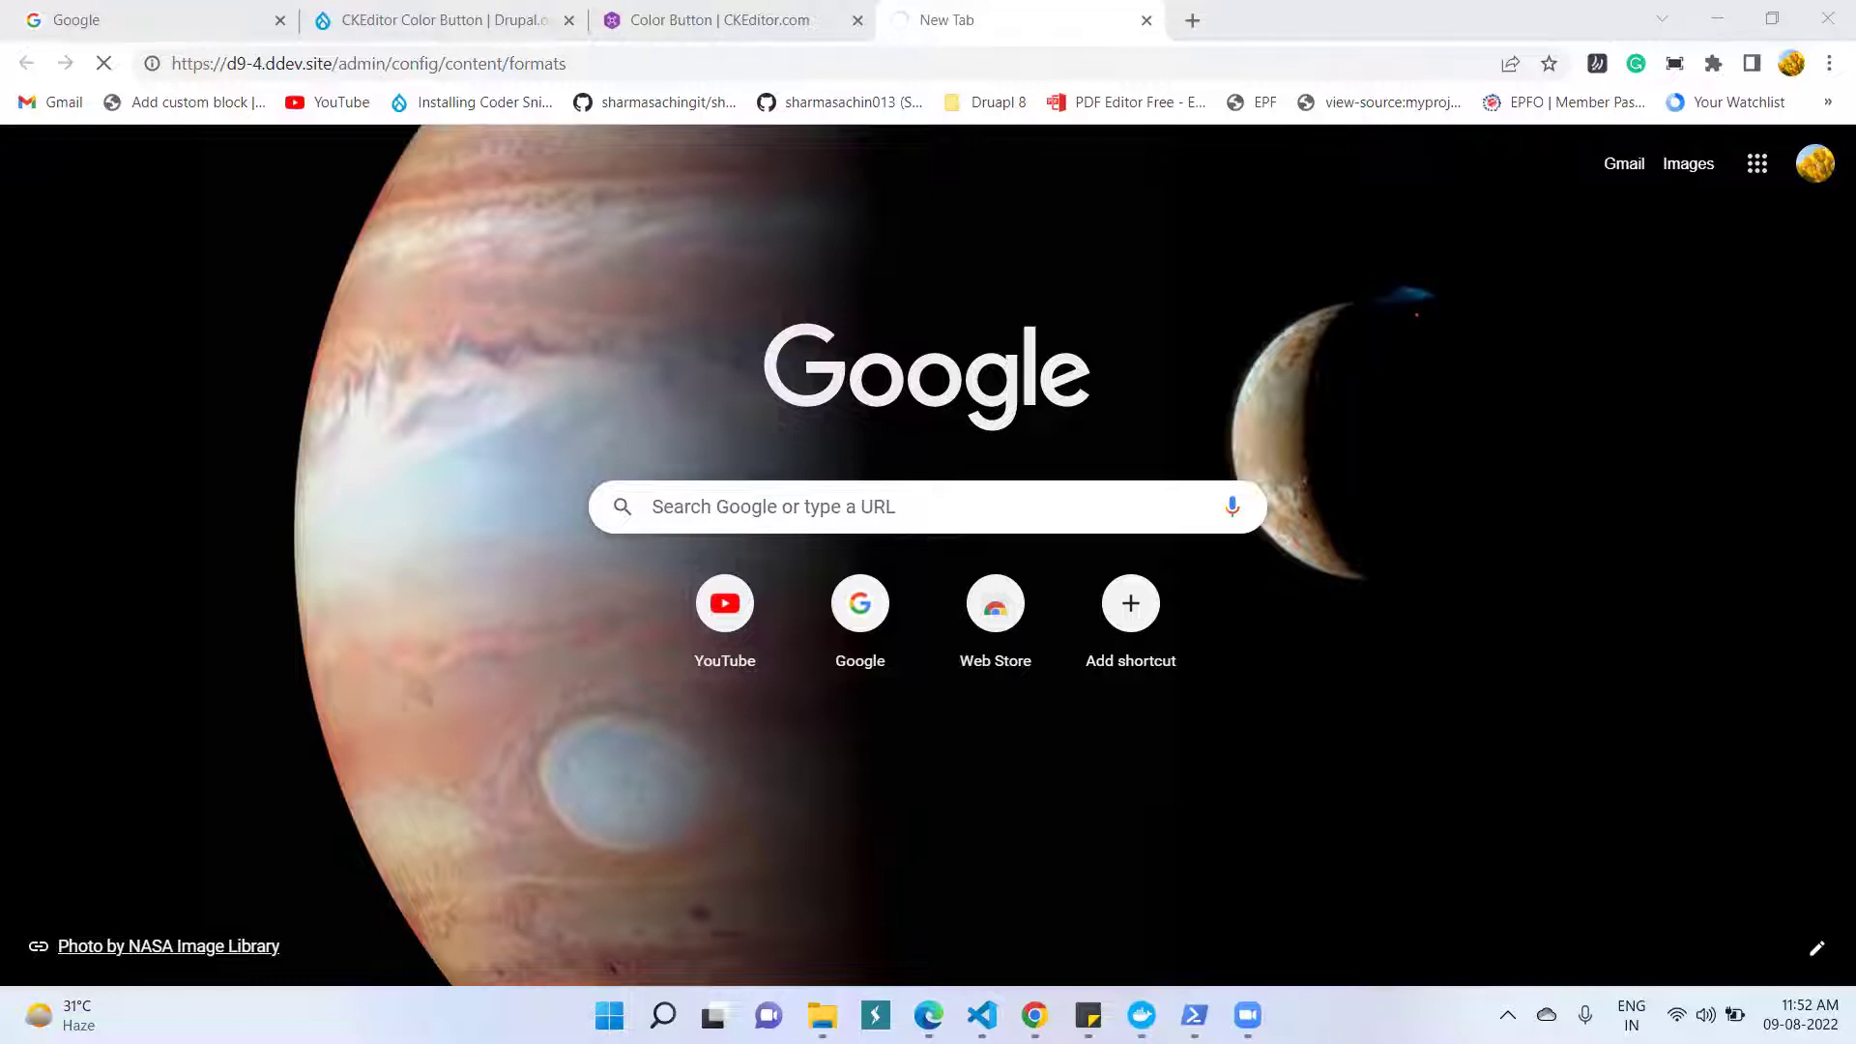
- Open the CKEditor Color Button project page on Drupal.org and review its installation notes and module description
click(654, 26)
click(530, 26)
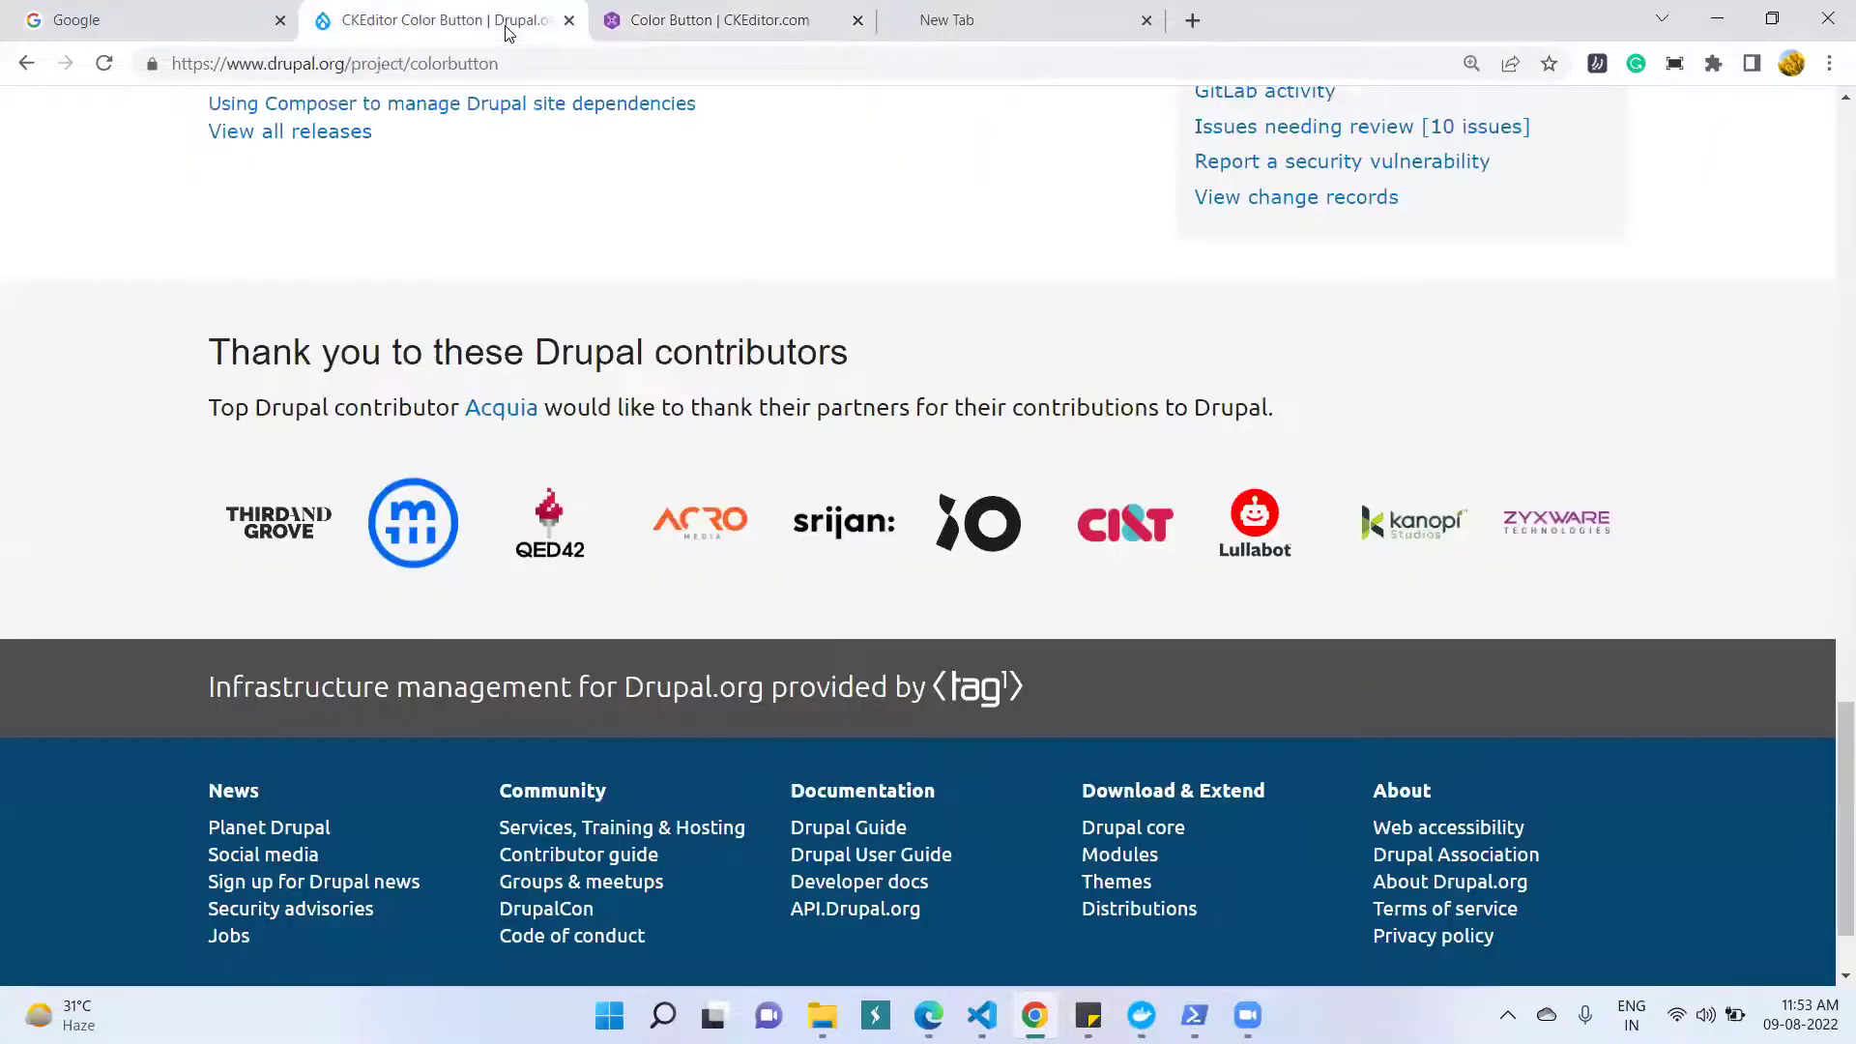
scroll(1504, 391, up, 10)
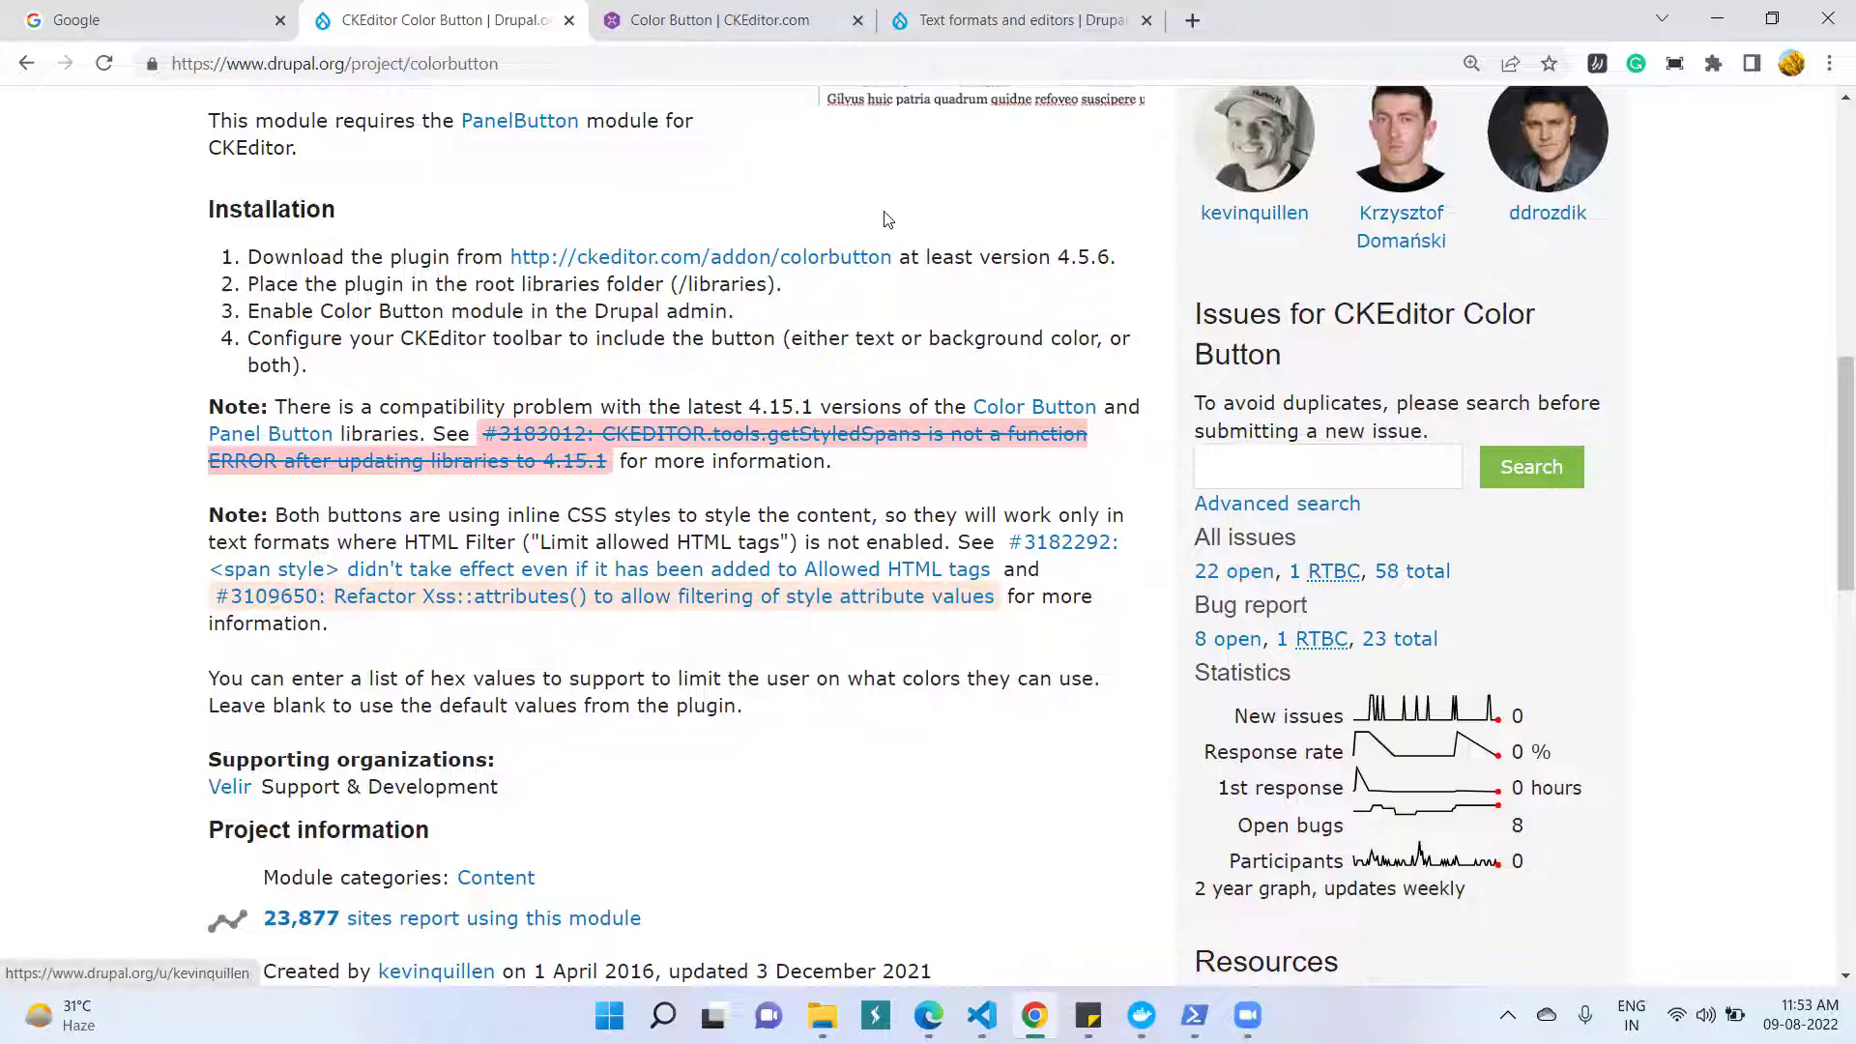
scroll(886, 220, up, 8)
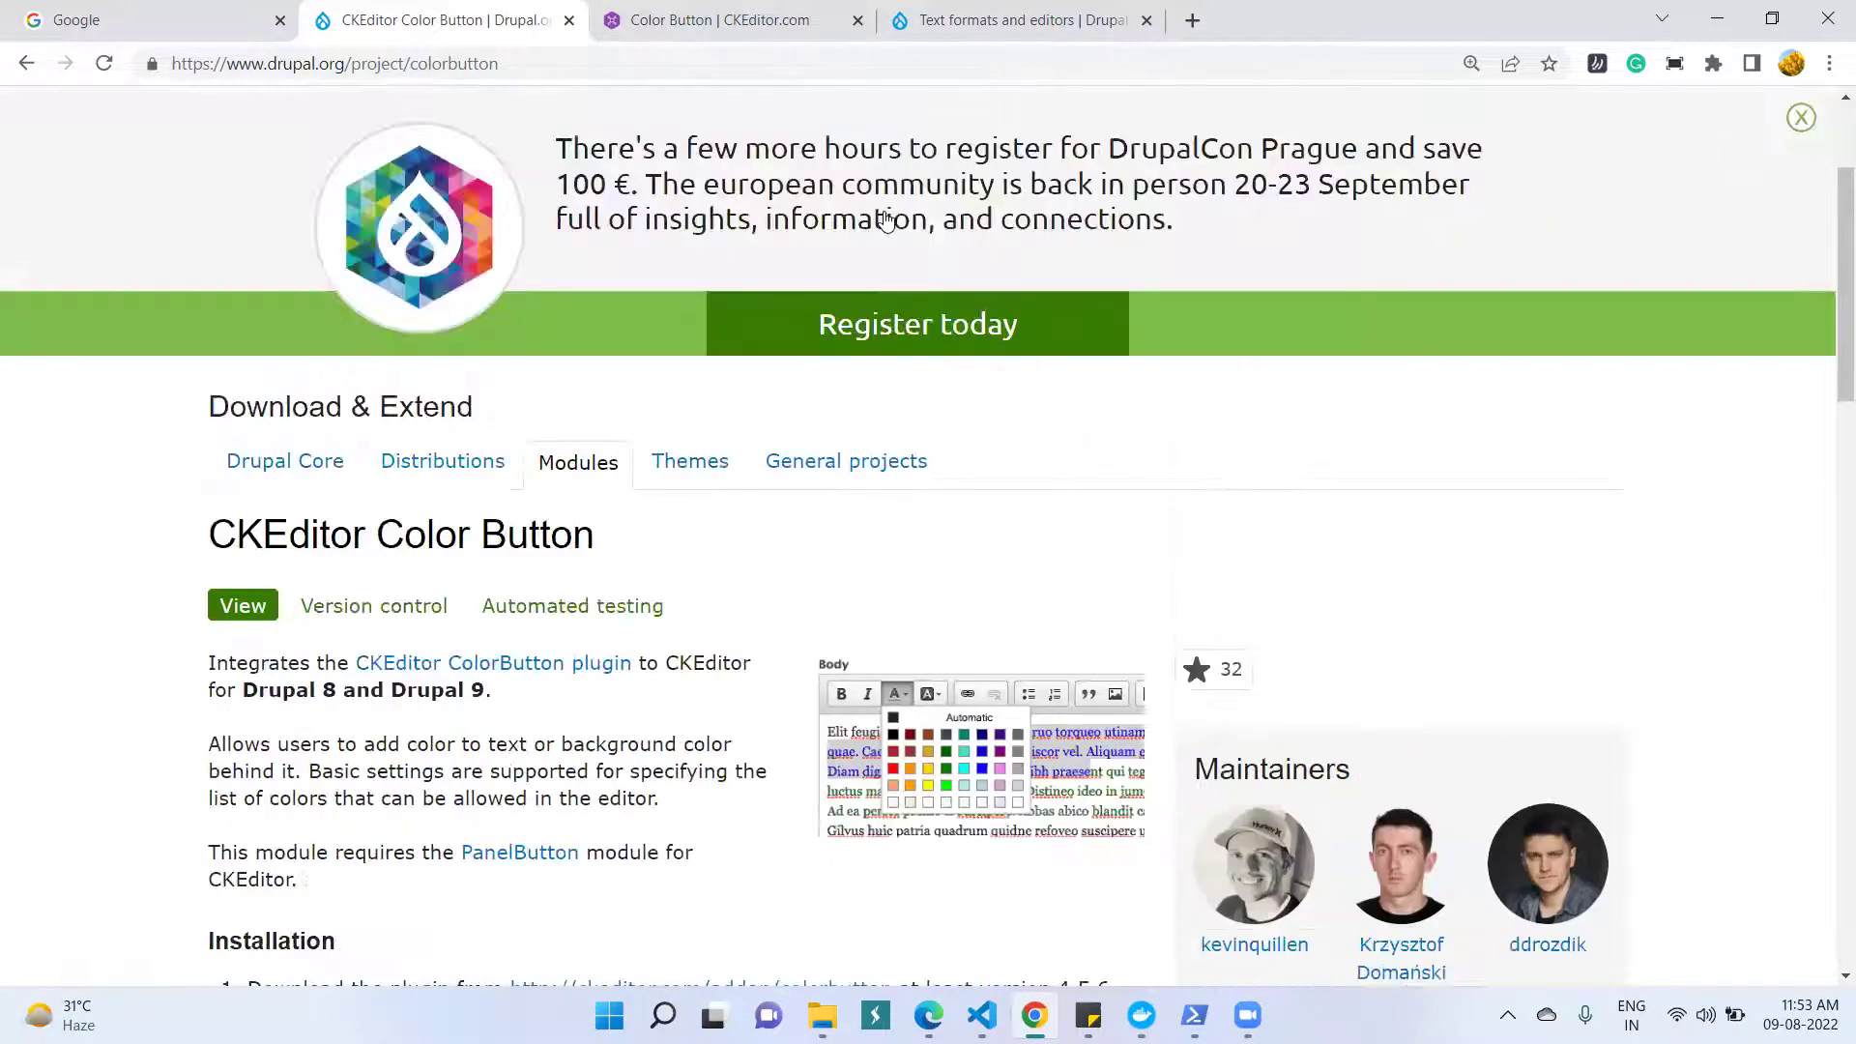
scroll(885, 221, up, 2)
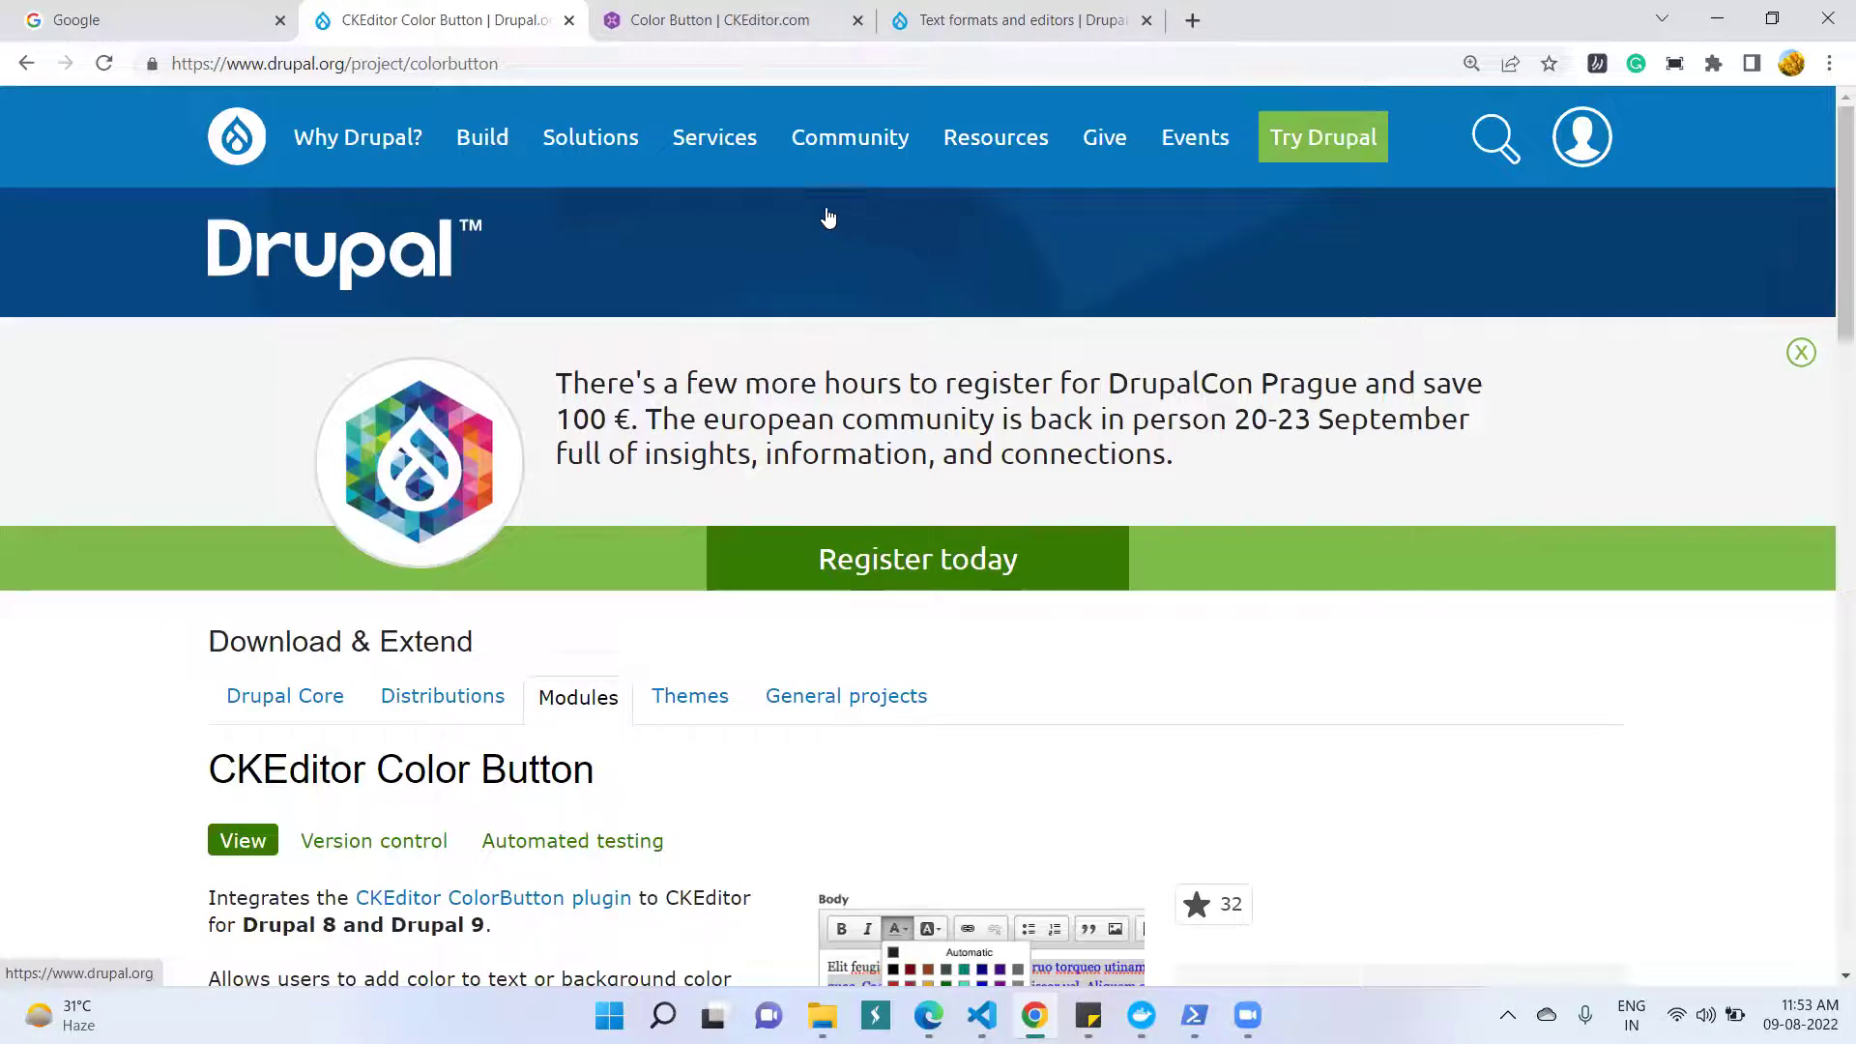
mouse_move(553, 136)
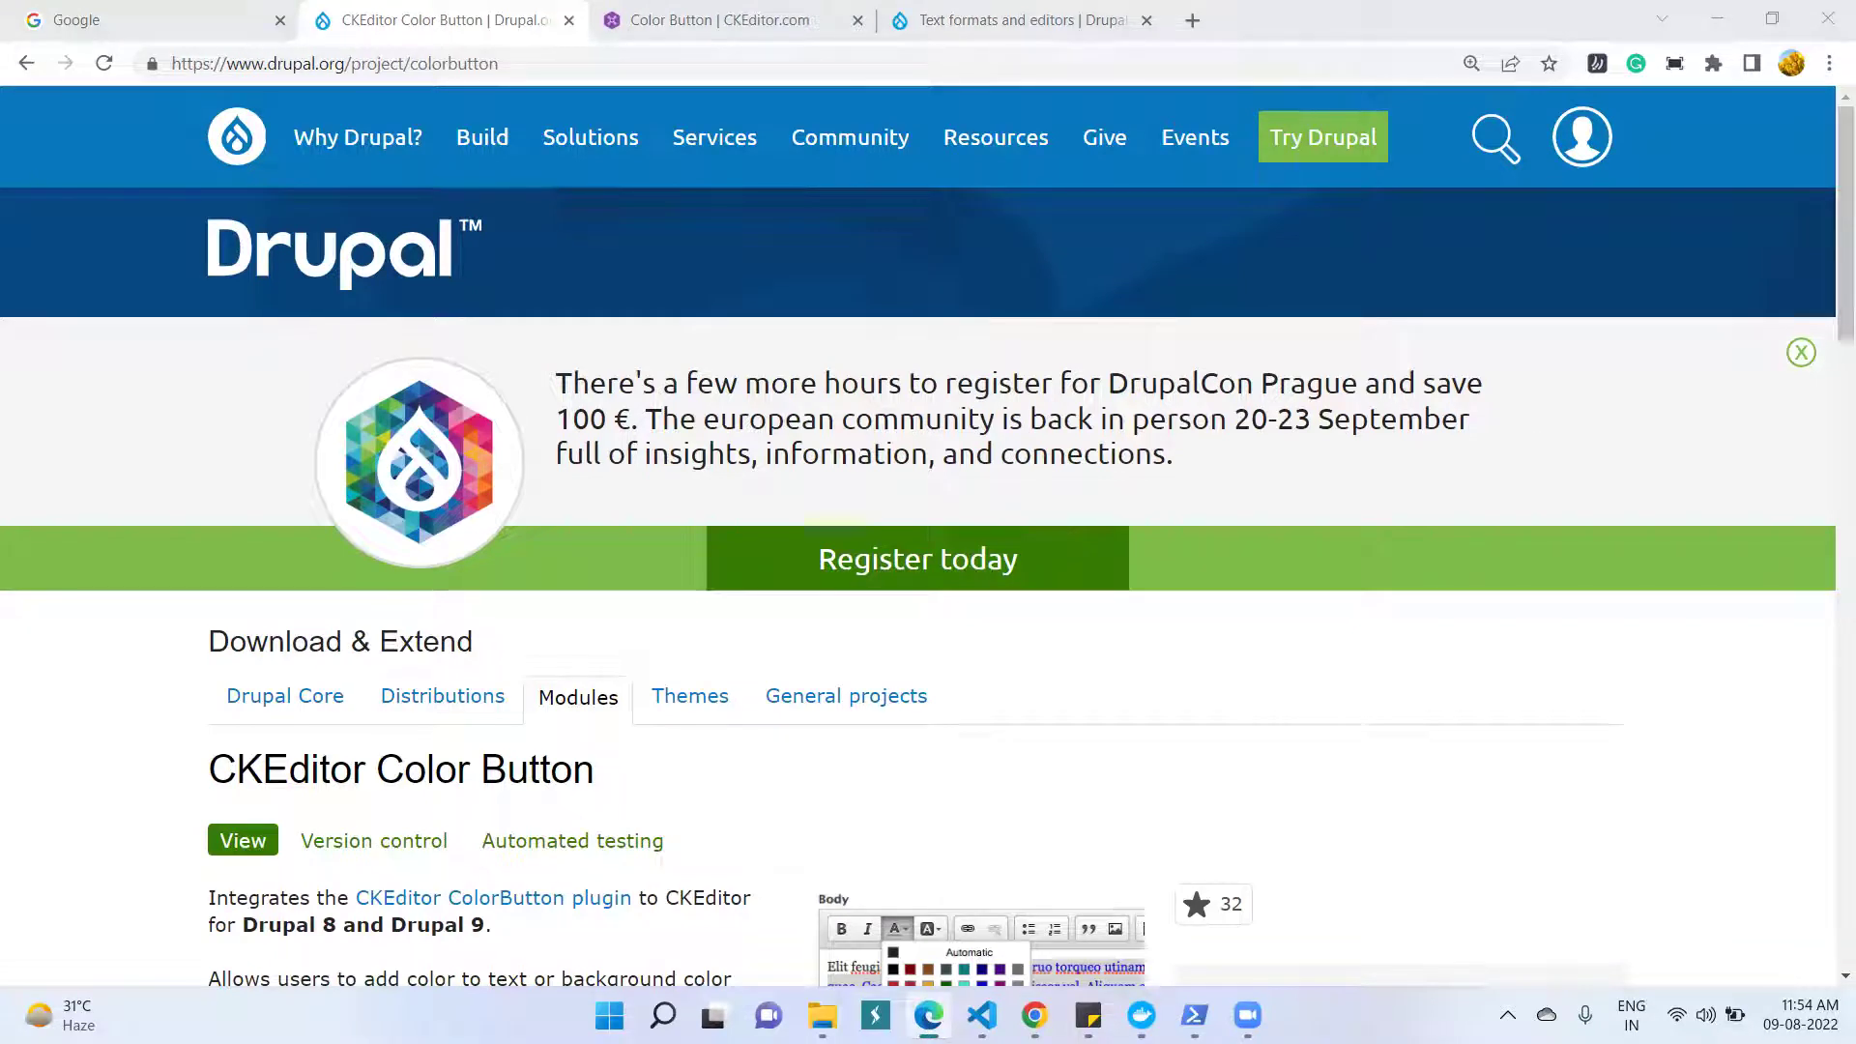
- Copy the Composer install command listed for the 8.x-1.3 release of CKEditor Color Button
scroll(1303, 529, down, 8)
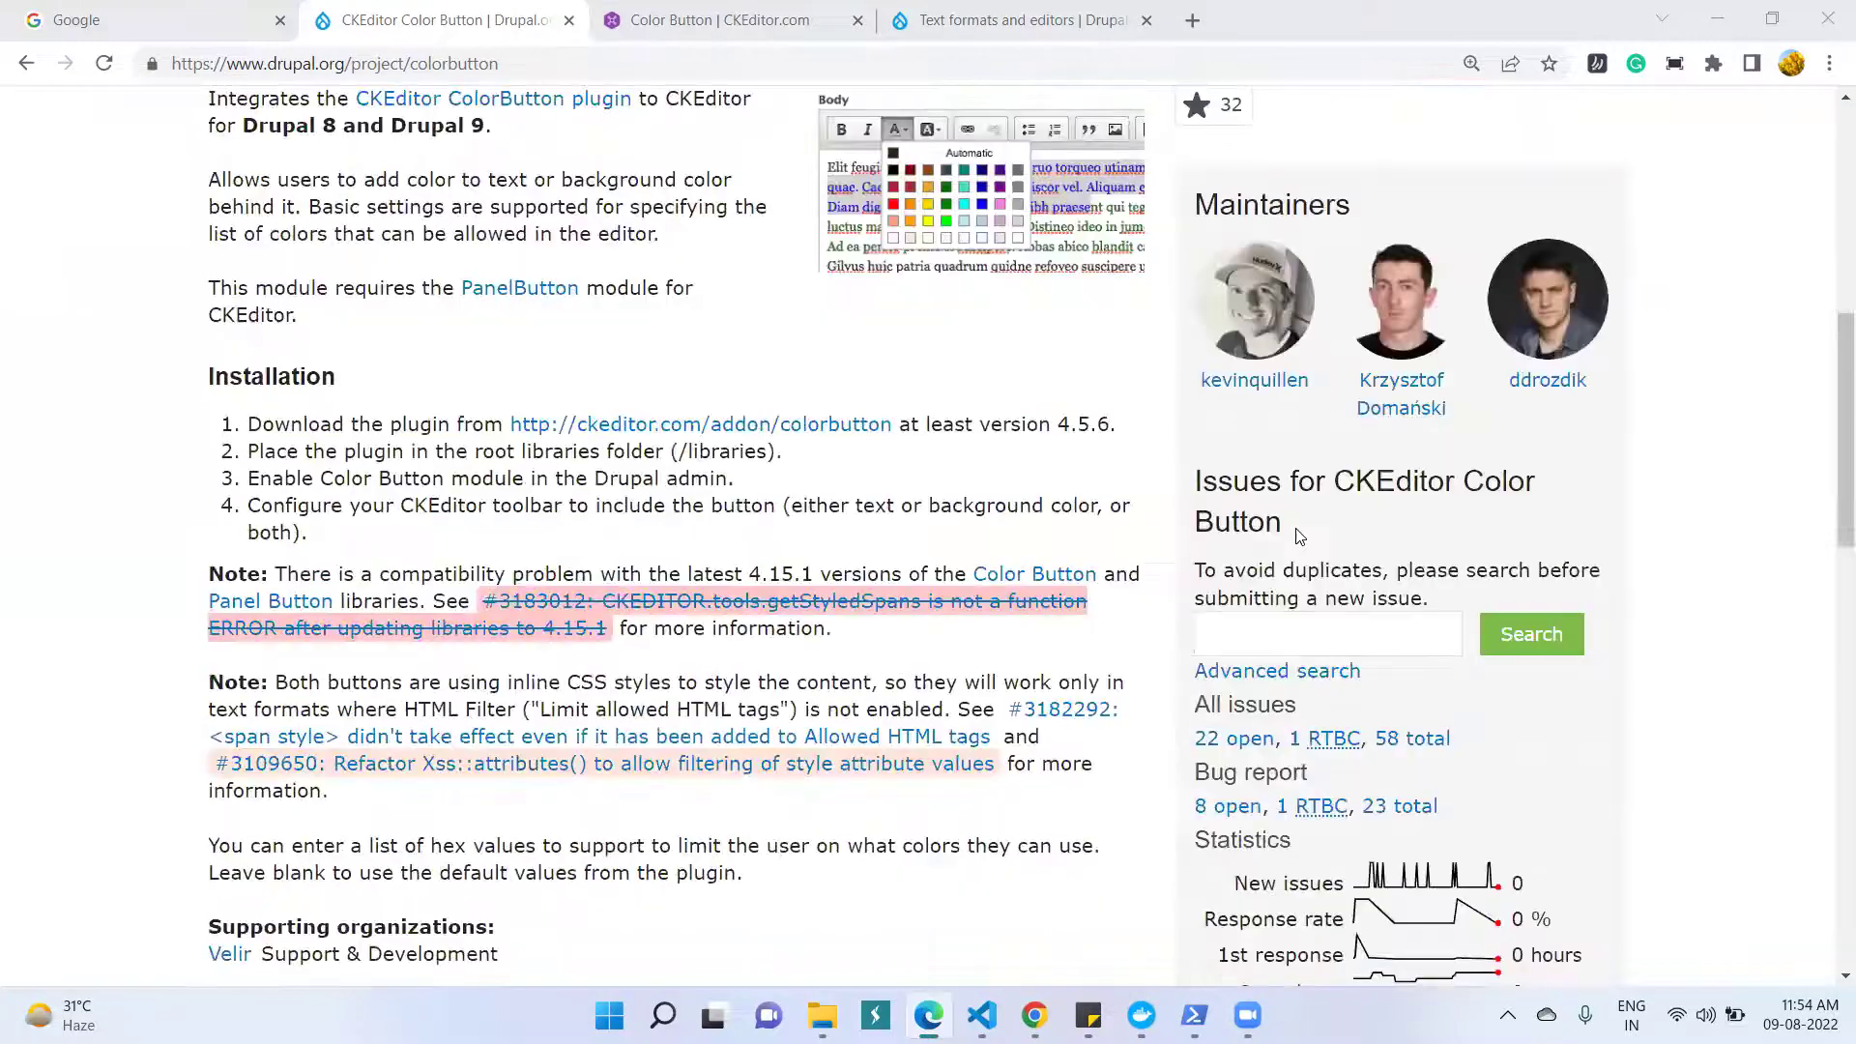
scroll(1300, 537, down, 8)
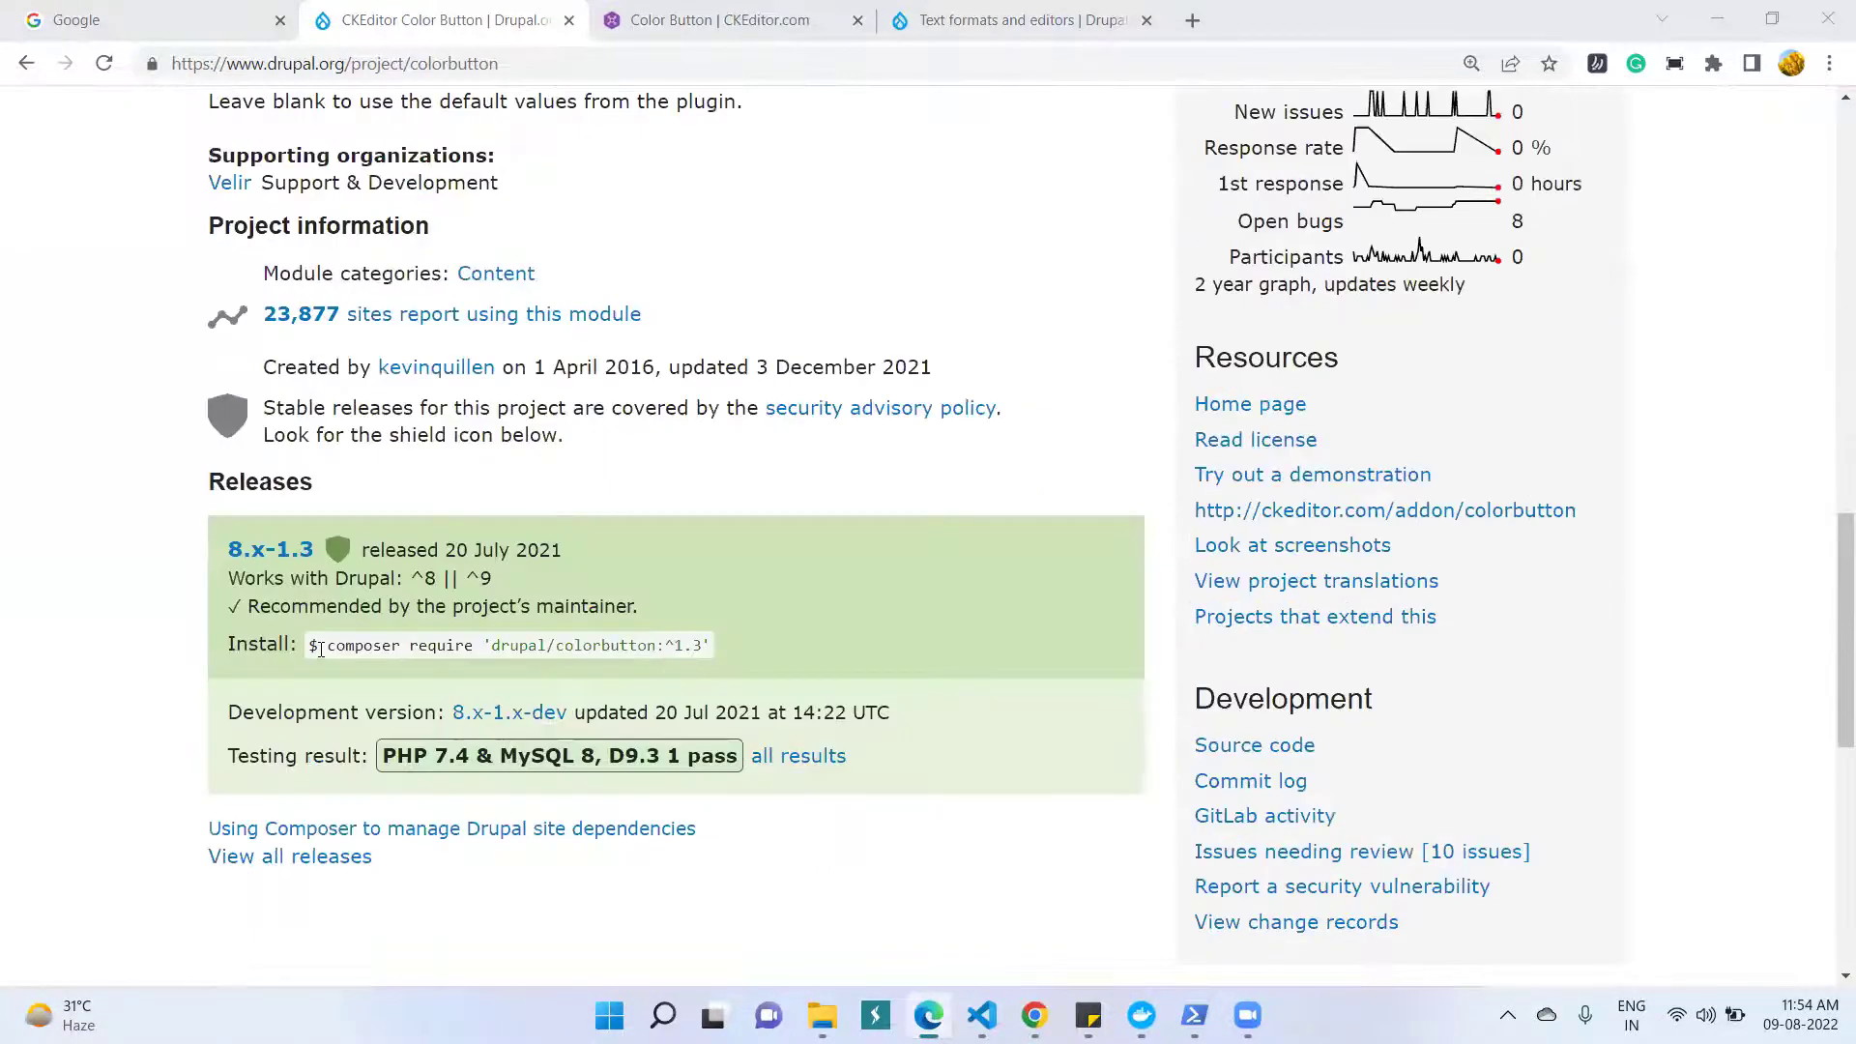
drag(325, 648, 817, 651)
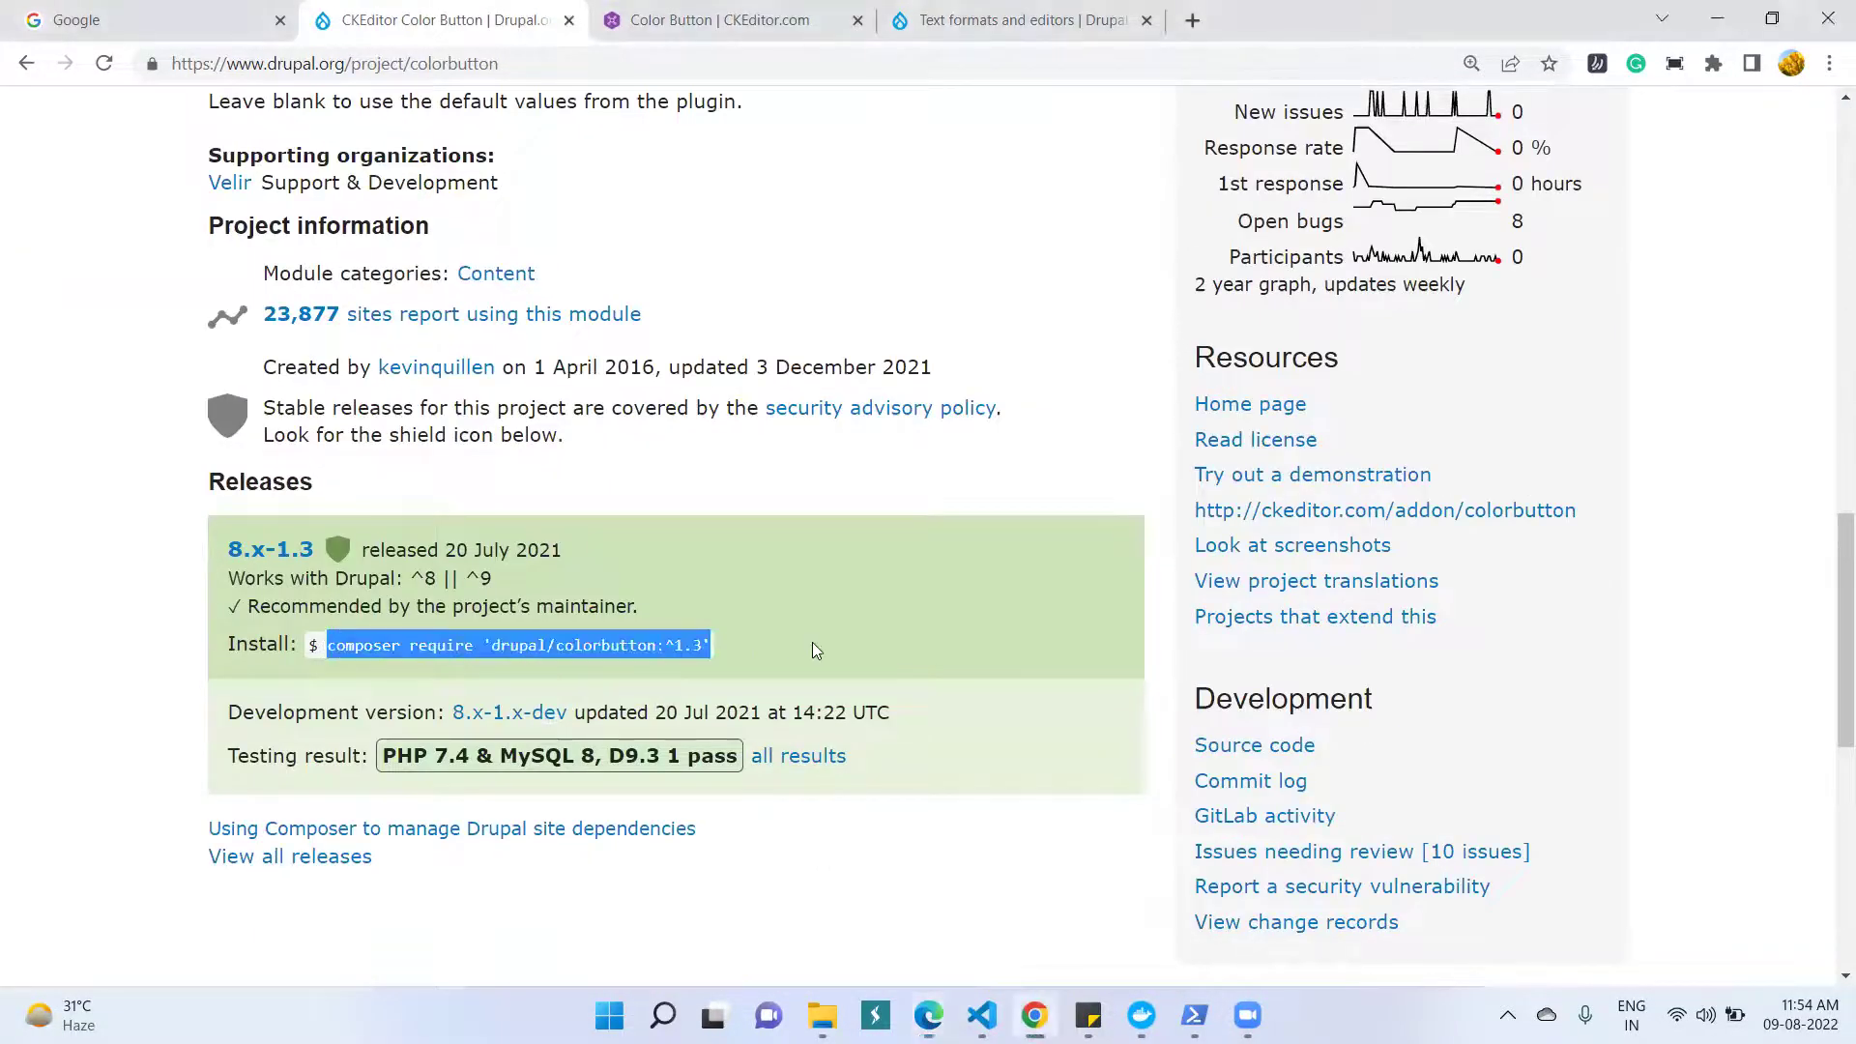
right_click(657, 645)
click(765, 677)
- Switch to PowerShell, enter the web container with ddev ssh, and run composer require 'drupal/colorbutton:^1.3'
click(1195, 1014)
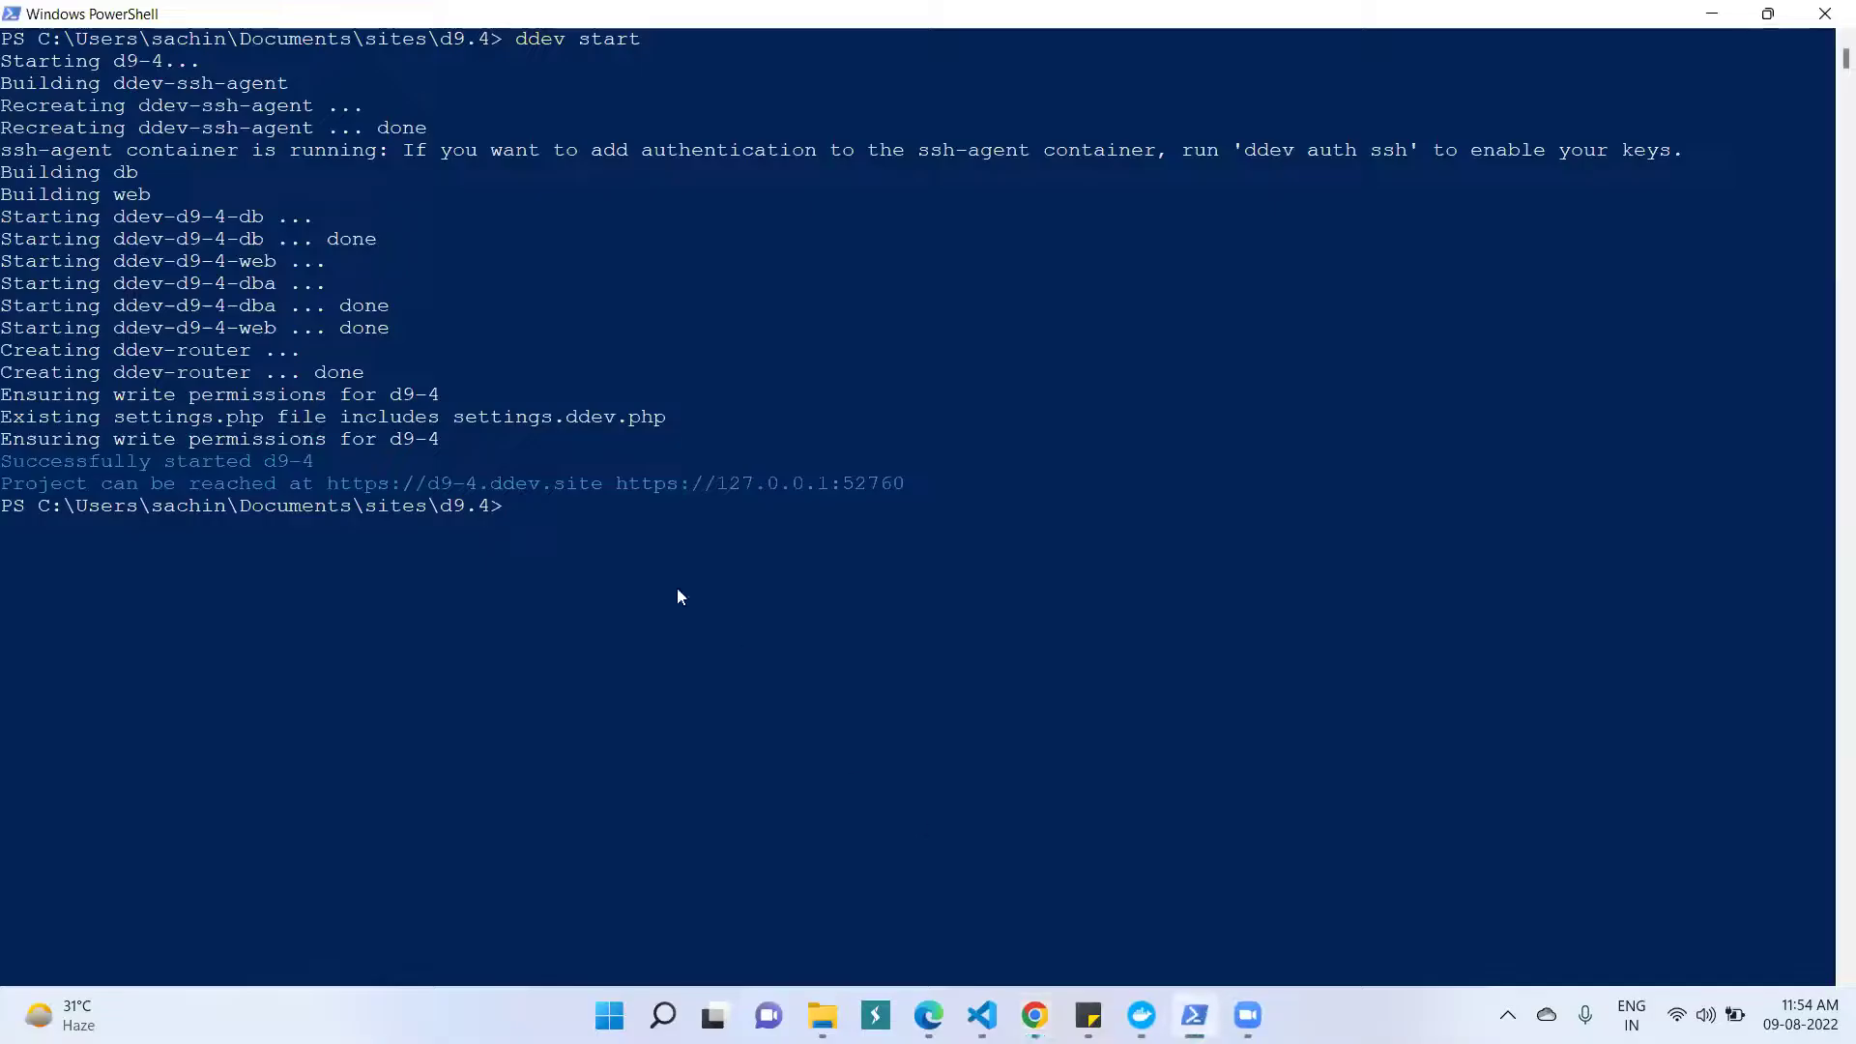
click(528, 487)
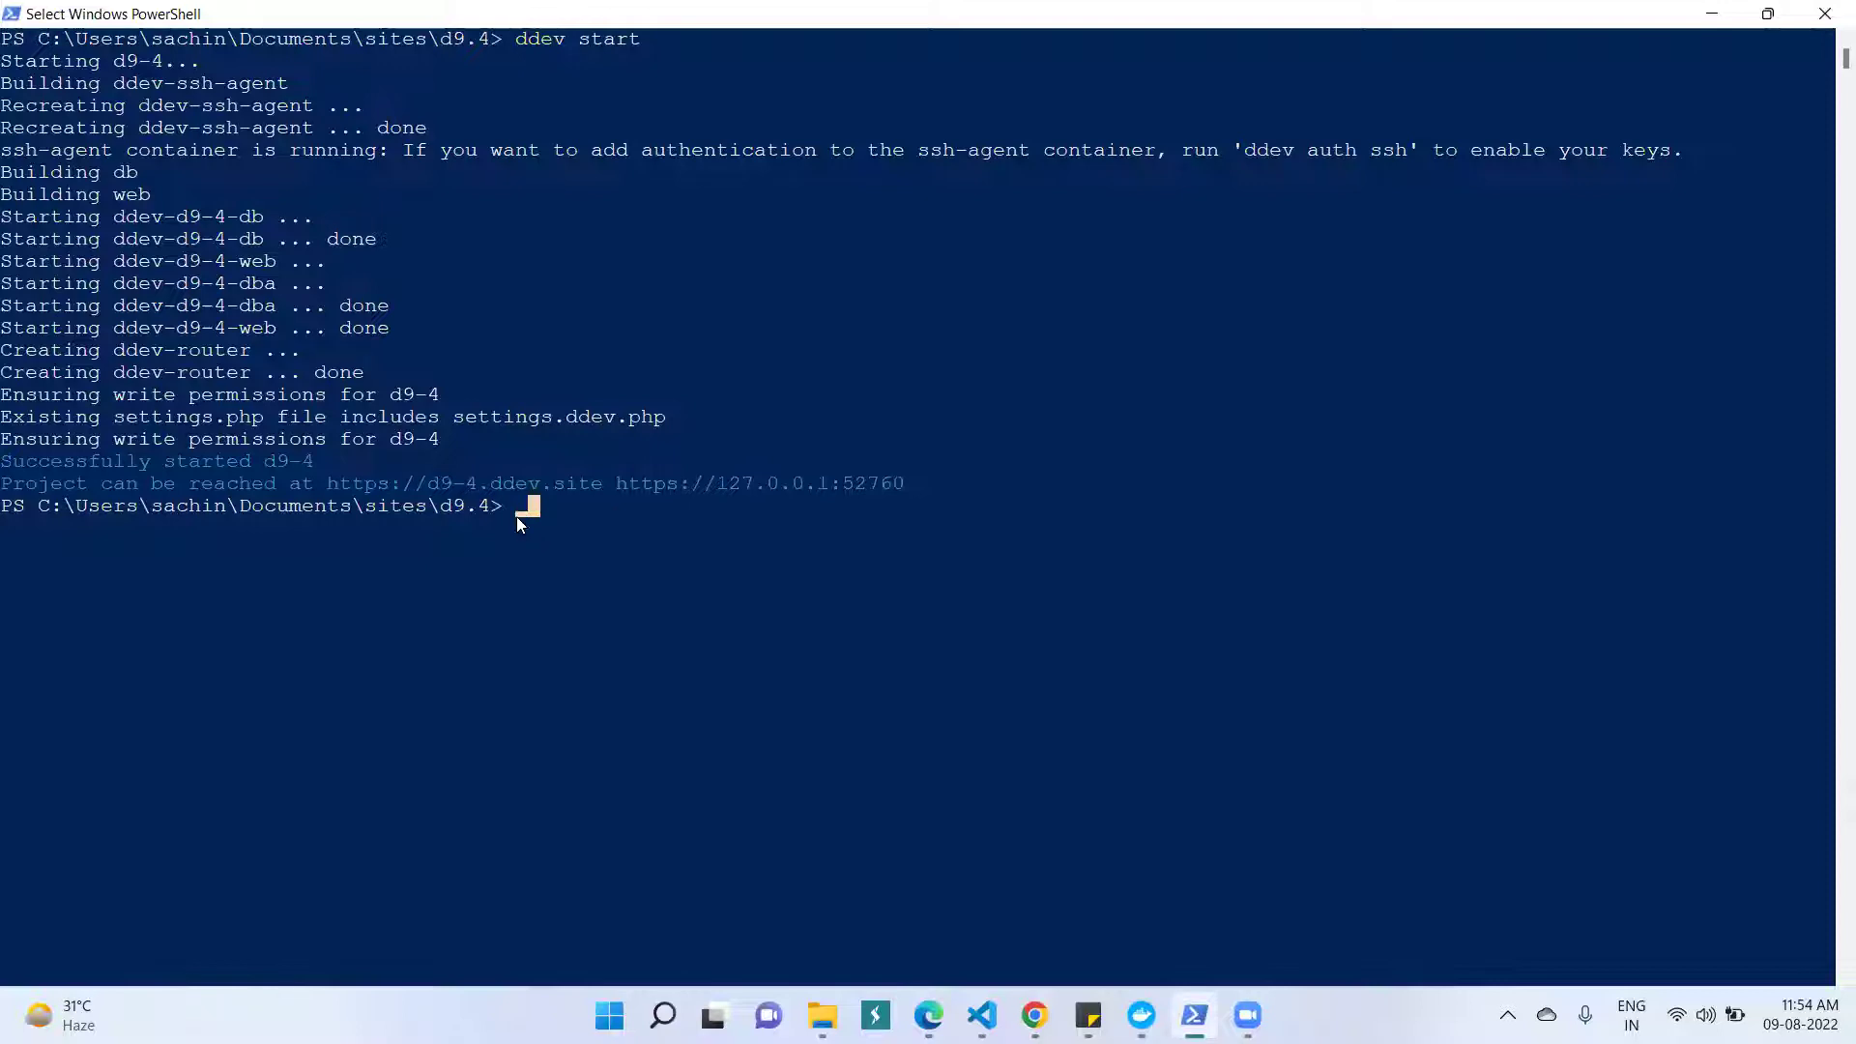
text(ddev ssh)
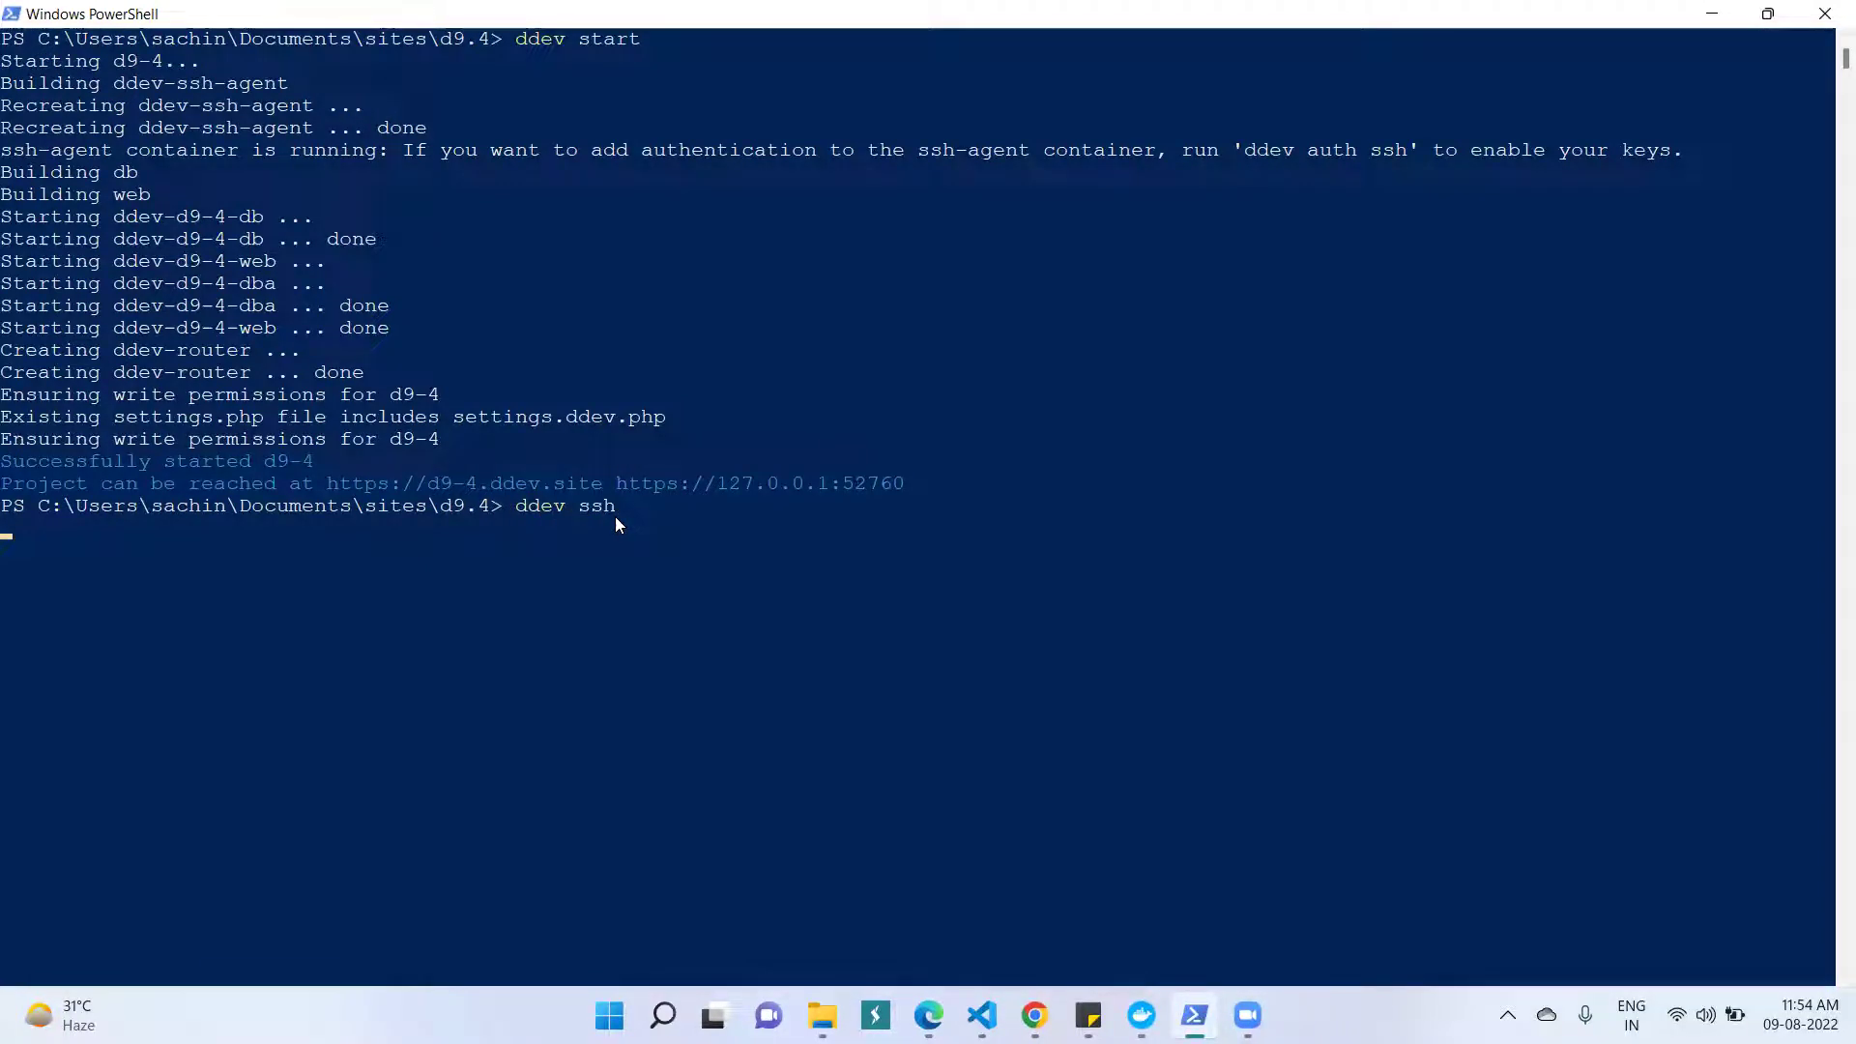
key(Return)
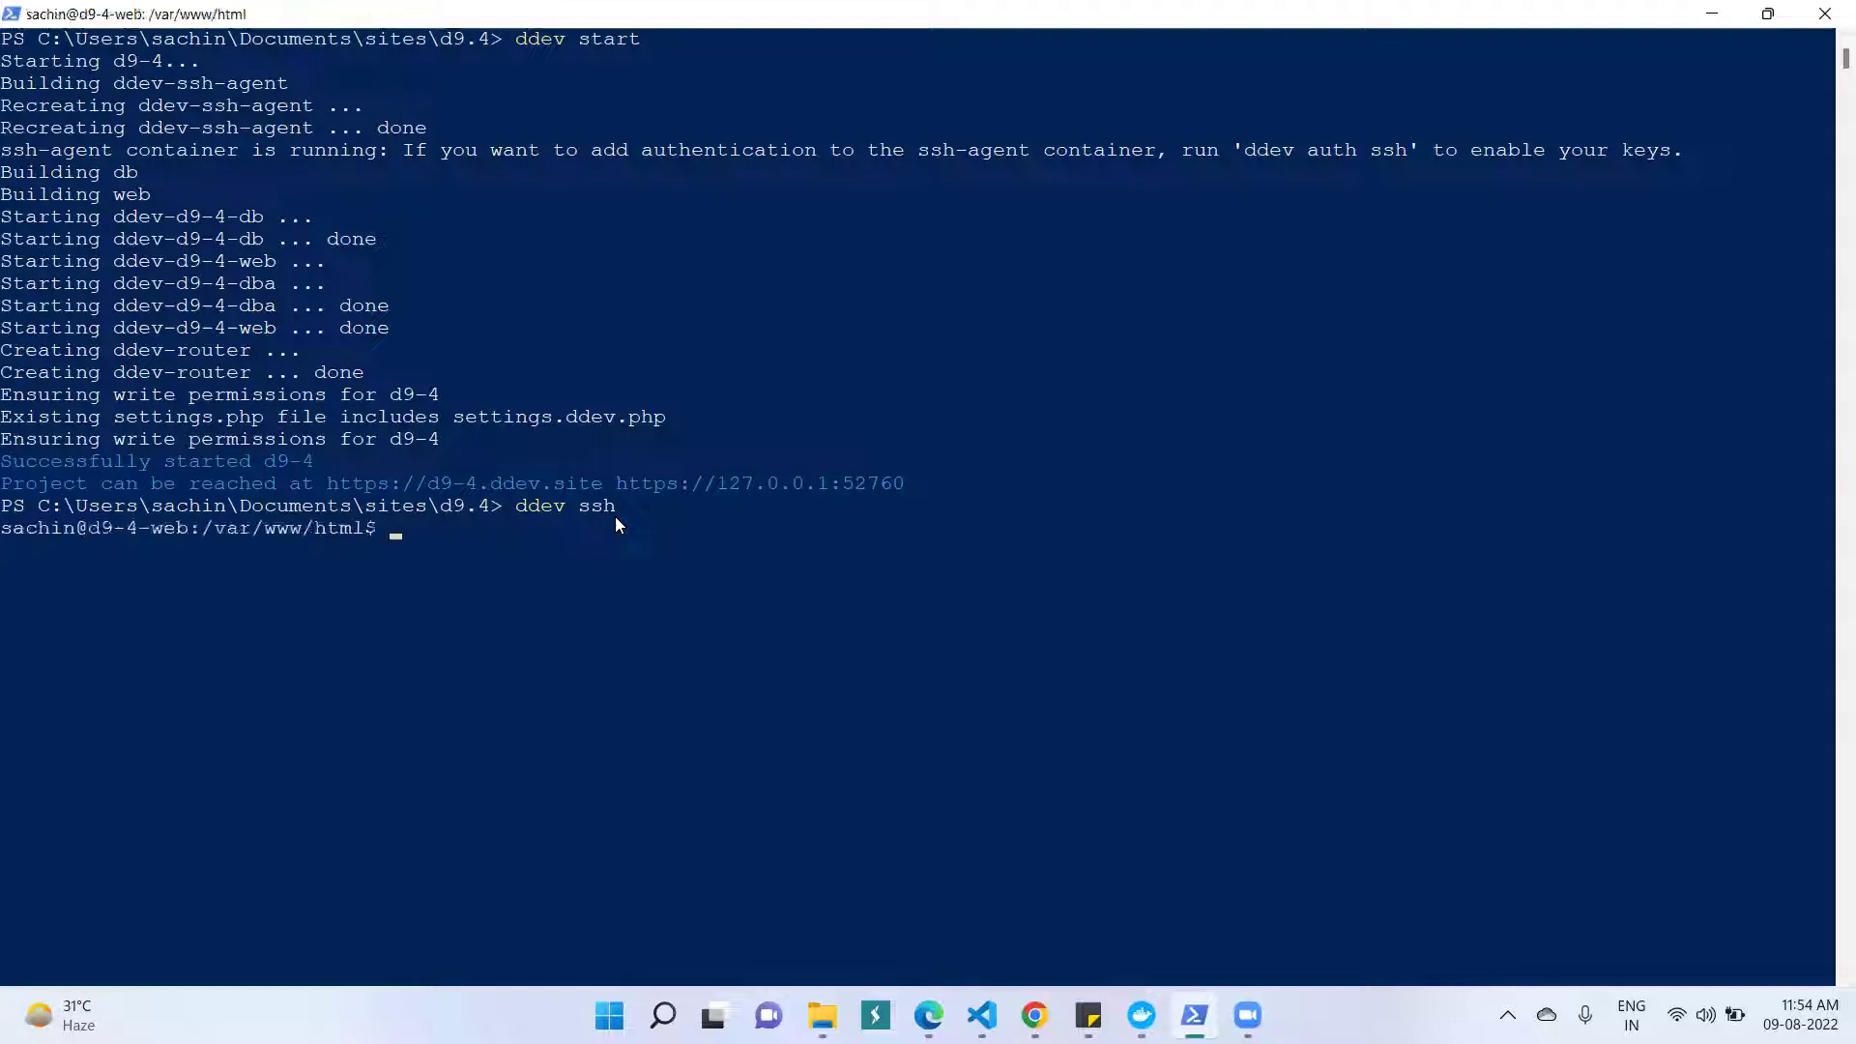
right_click(629, 445)
key(Return)
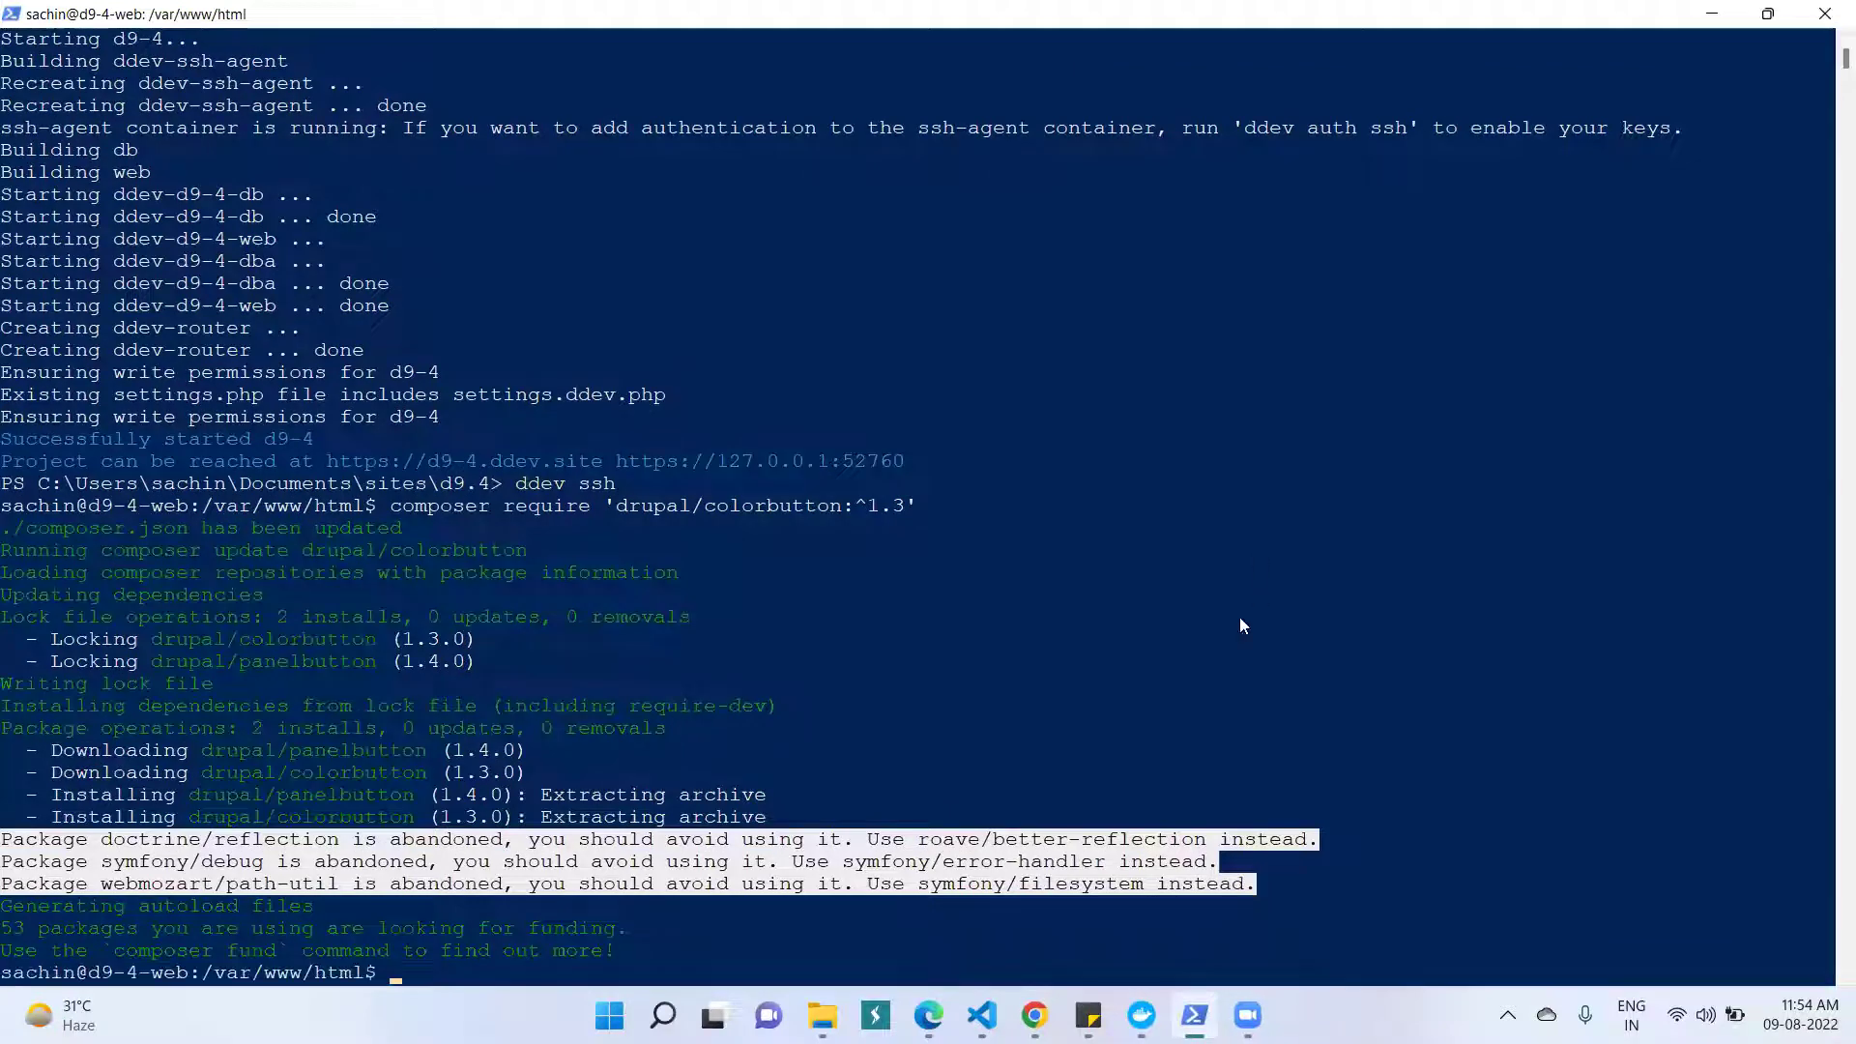
- Return to Chrome, follow the plugin link in the Installation instructions, and download colorbutton_4.19.1.zip from CKEditor.com
click(1035, 1015)
scroll(820, 307, up, 2)
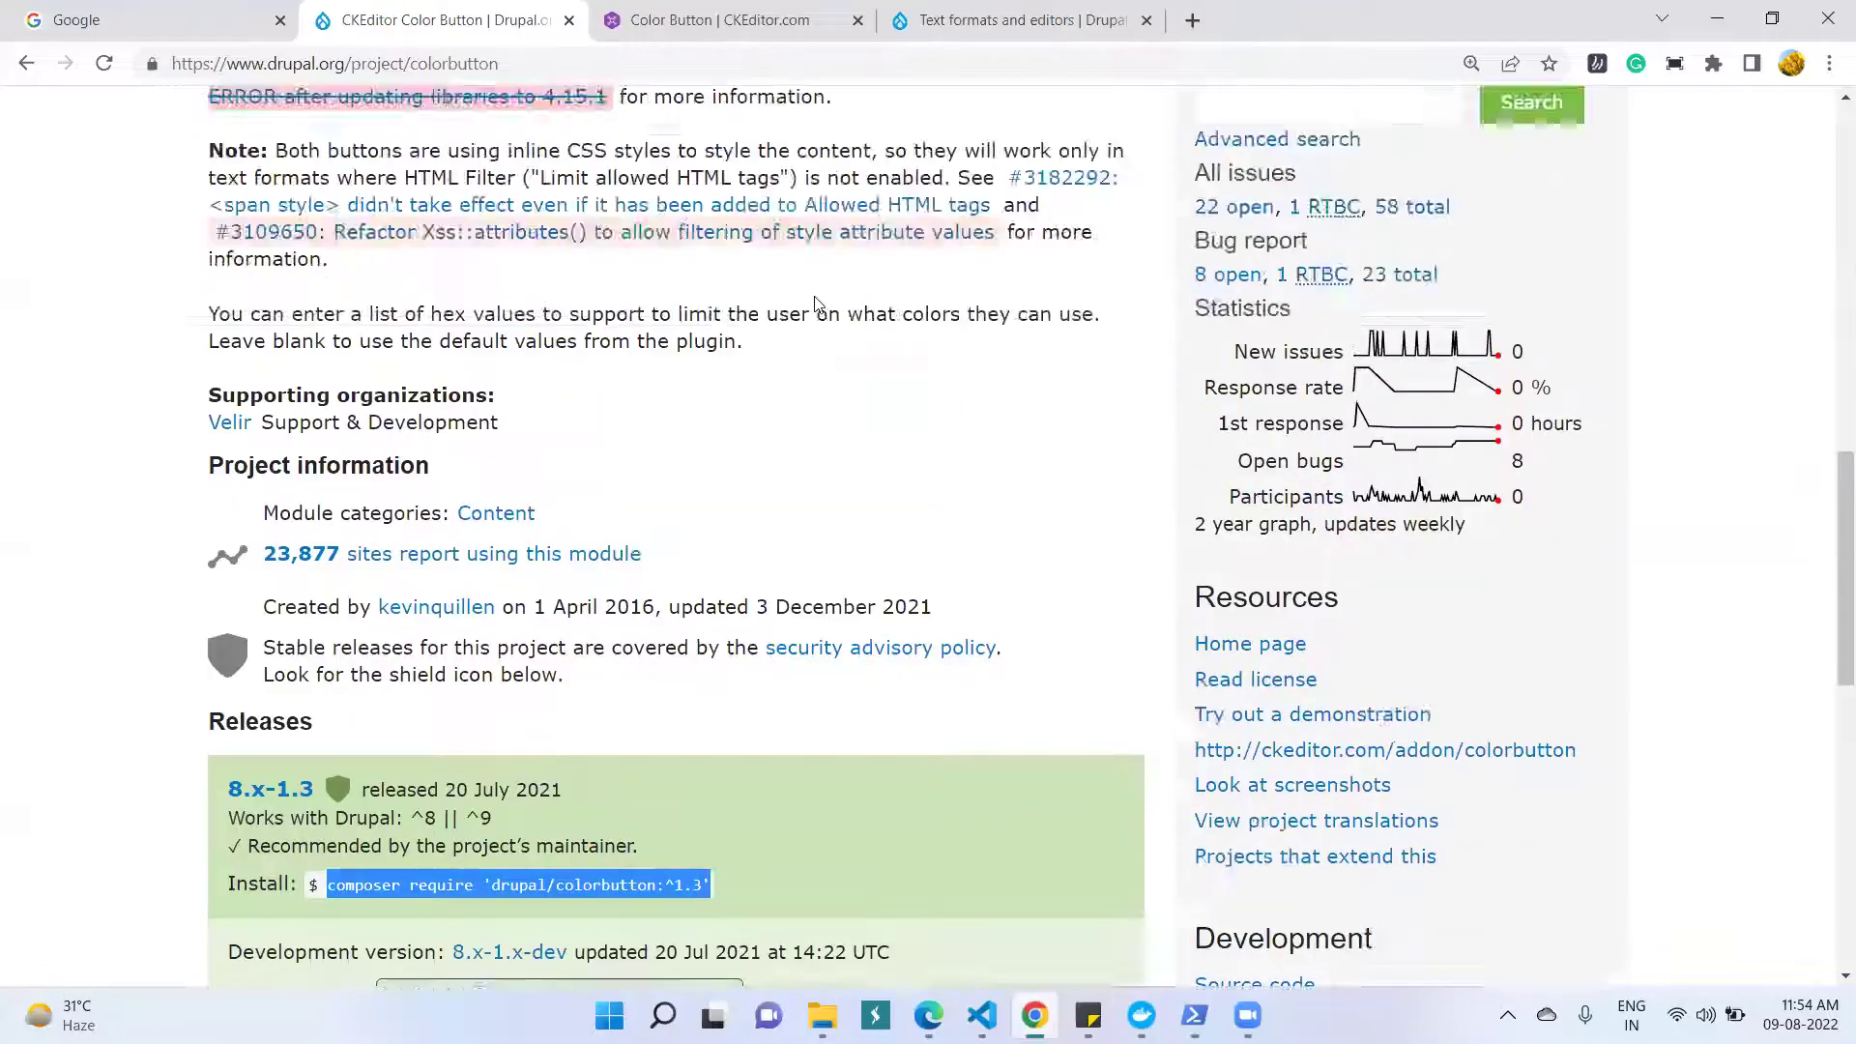
scroll(495, 358, up, 6)
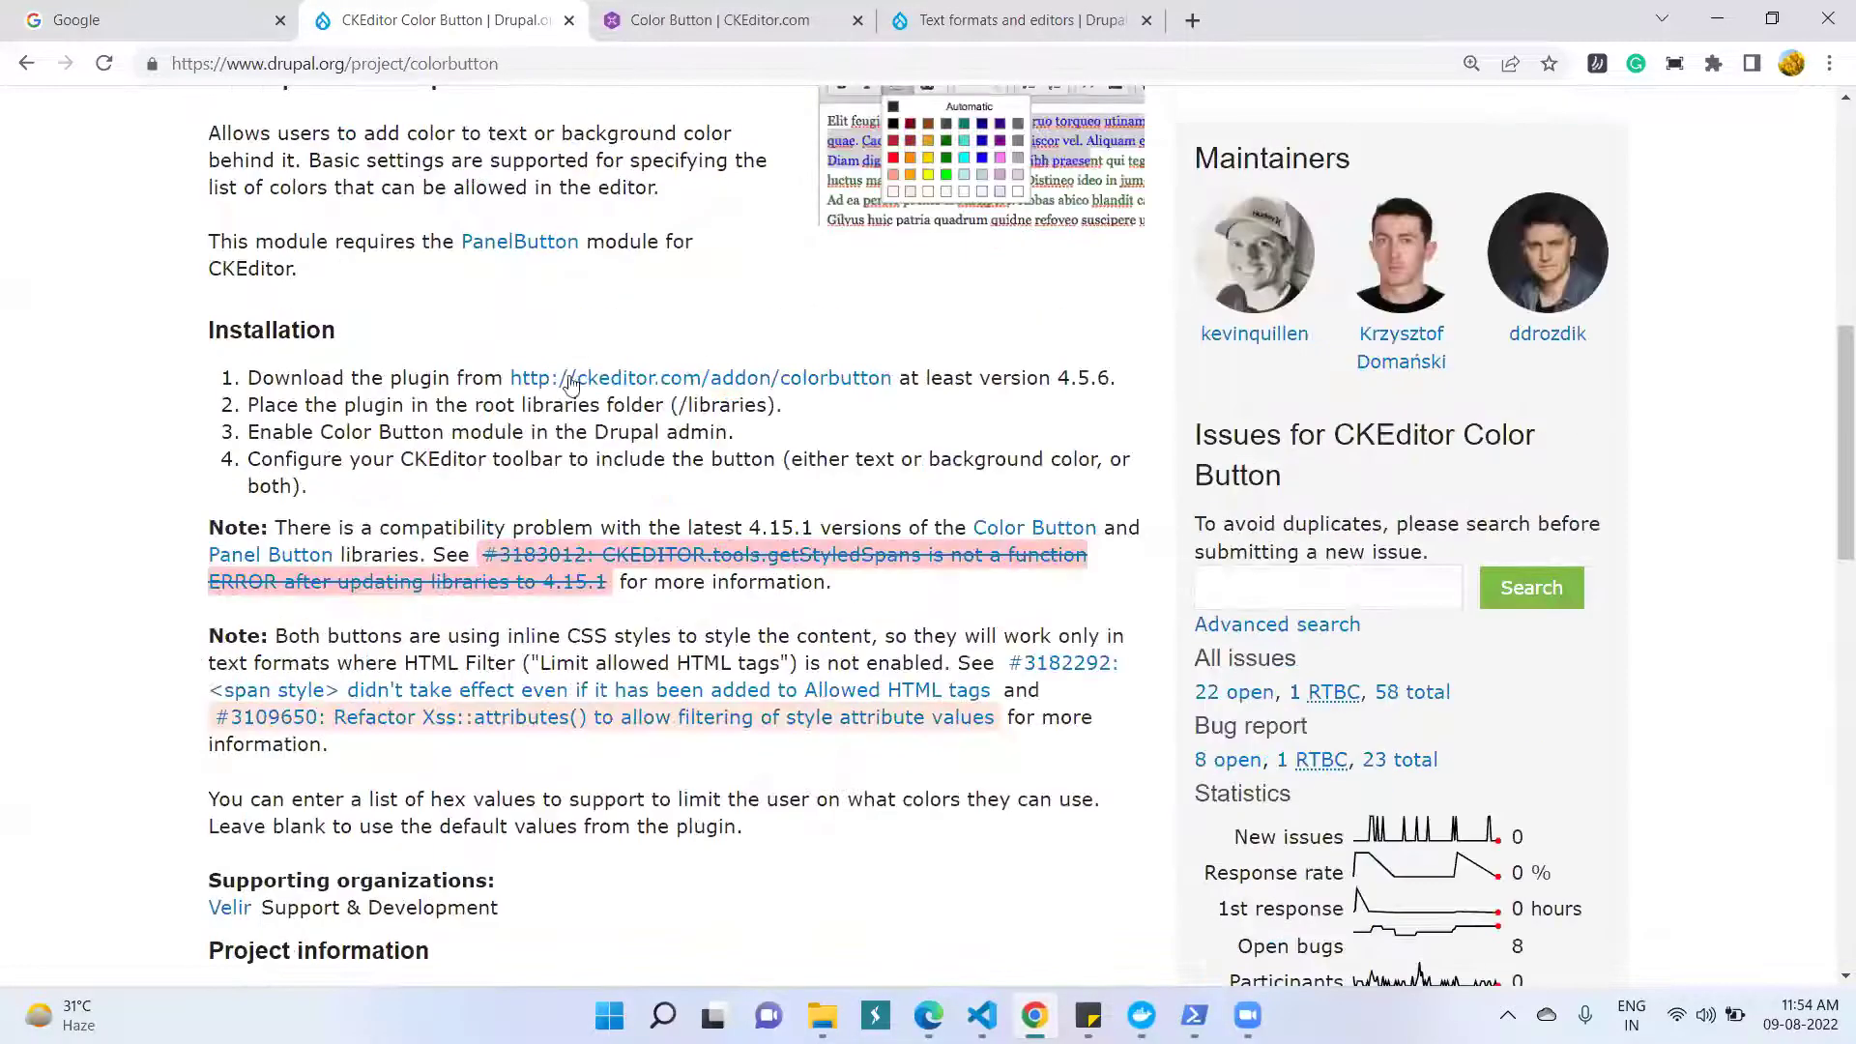
click(704, 383)
scroll(666, 348, down, 10)
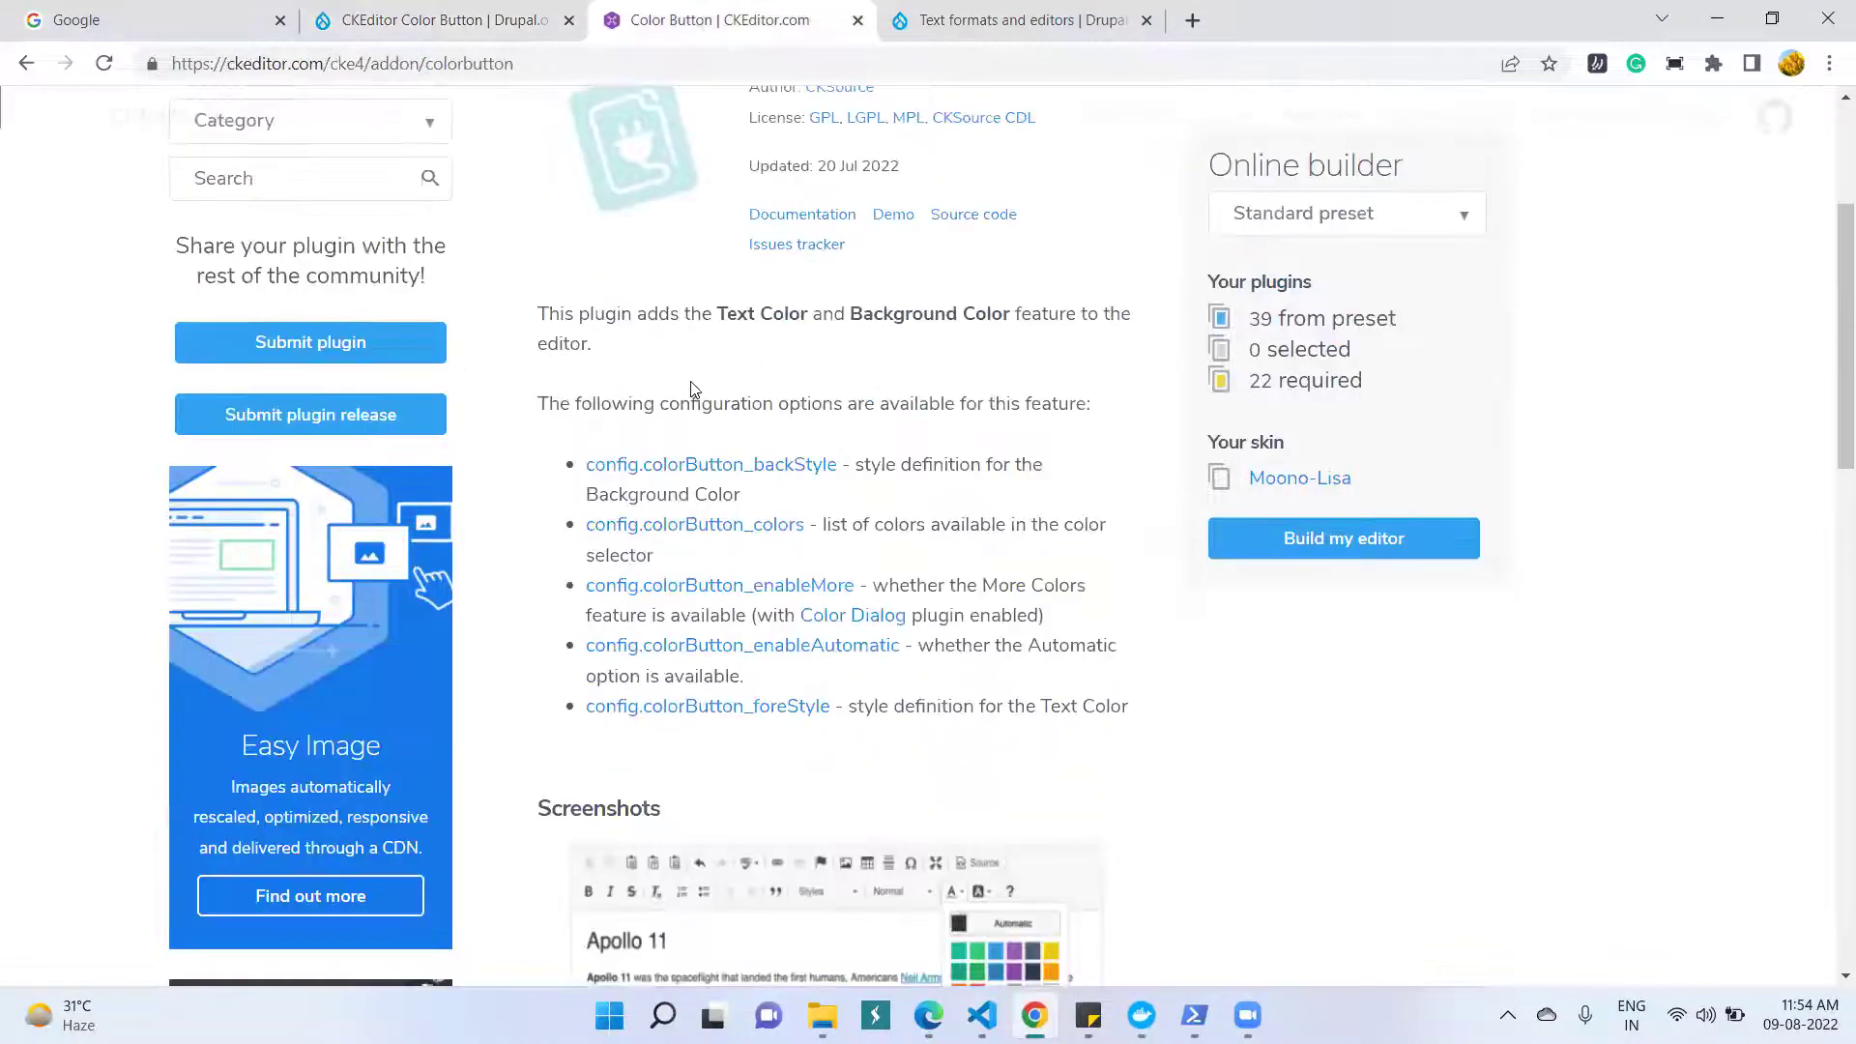
scroll(768, 614, down, 1)
click(712, 625)
click(447, 13)
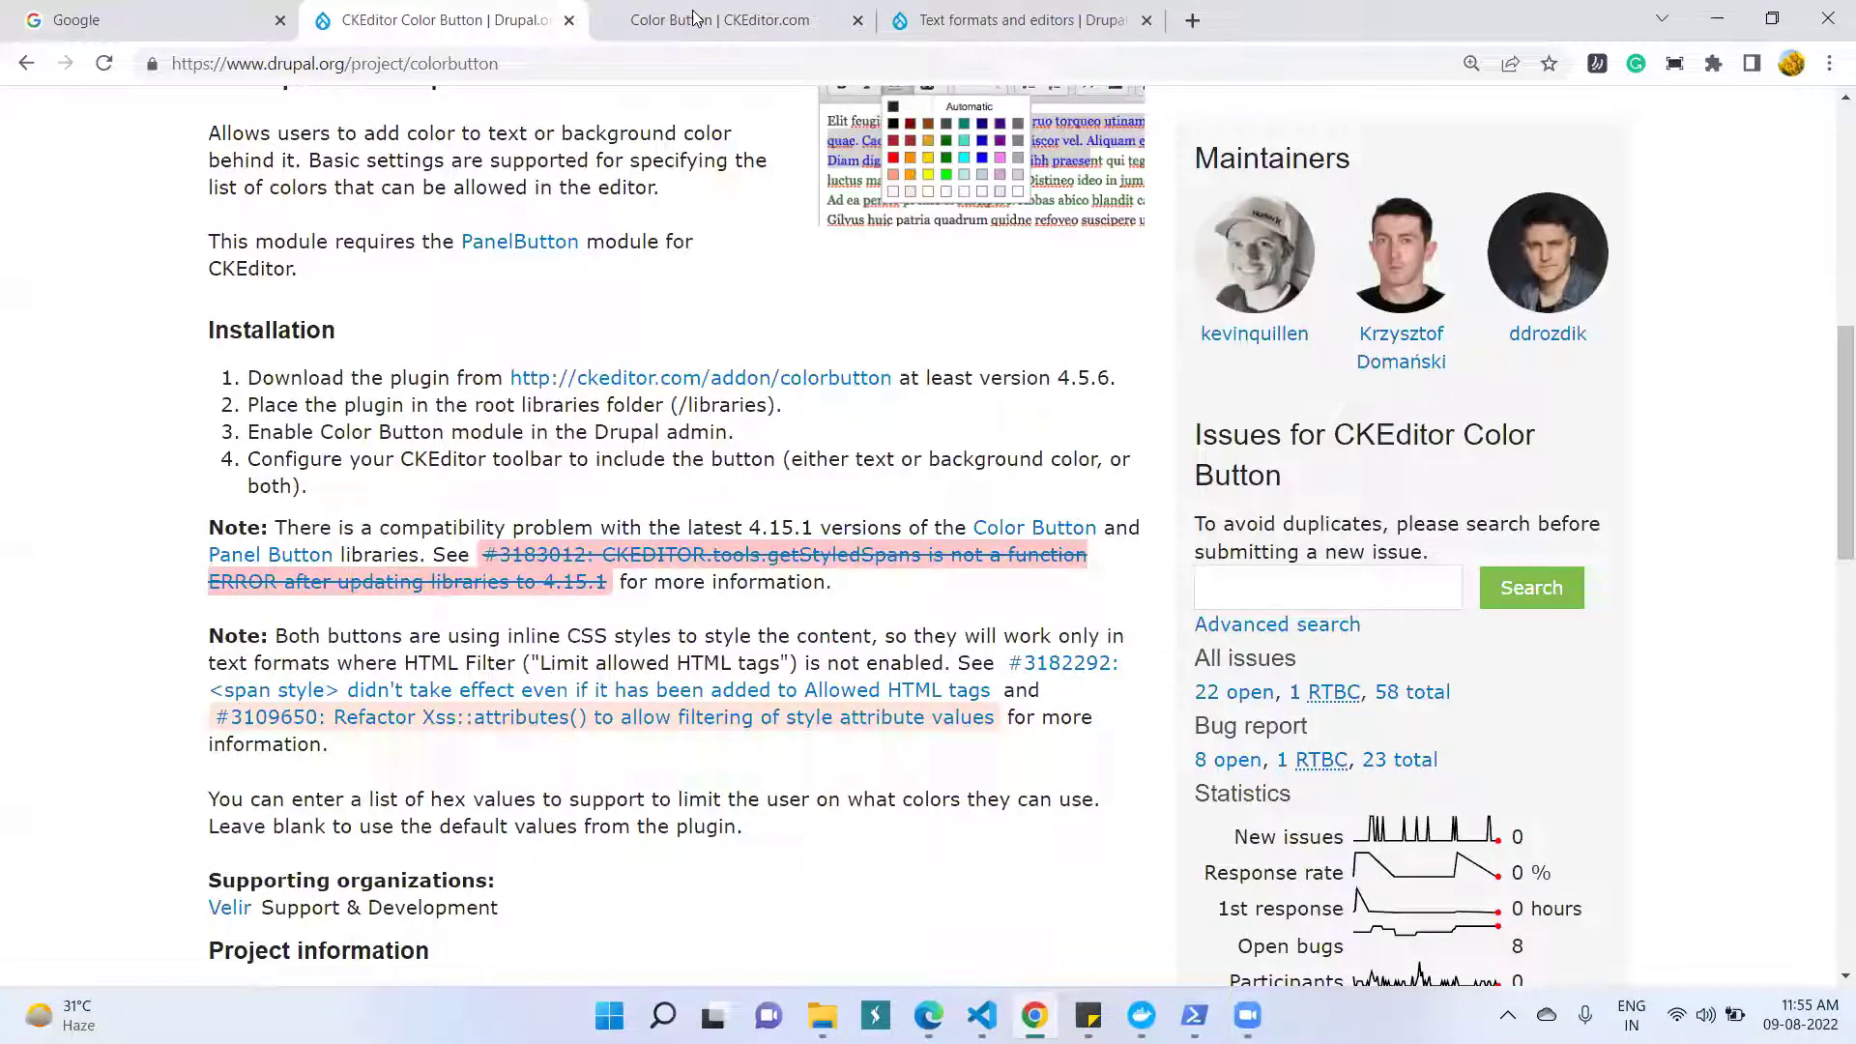
click(694, 18)
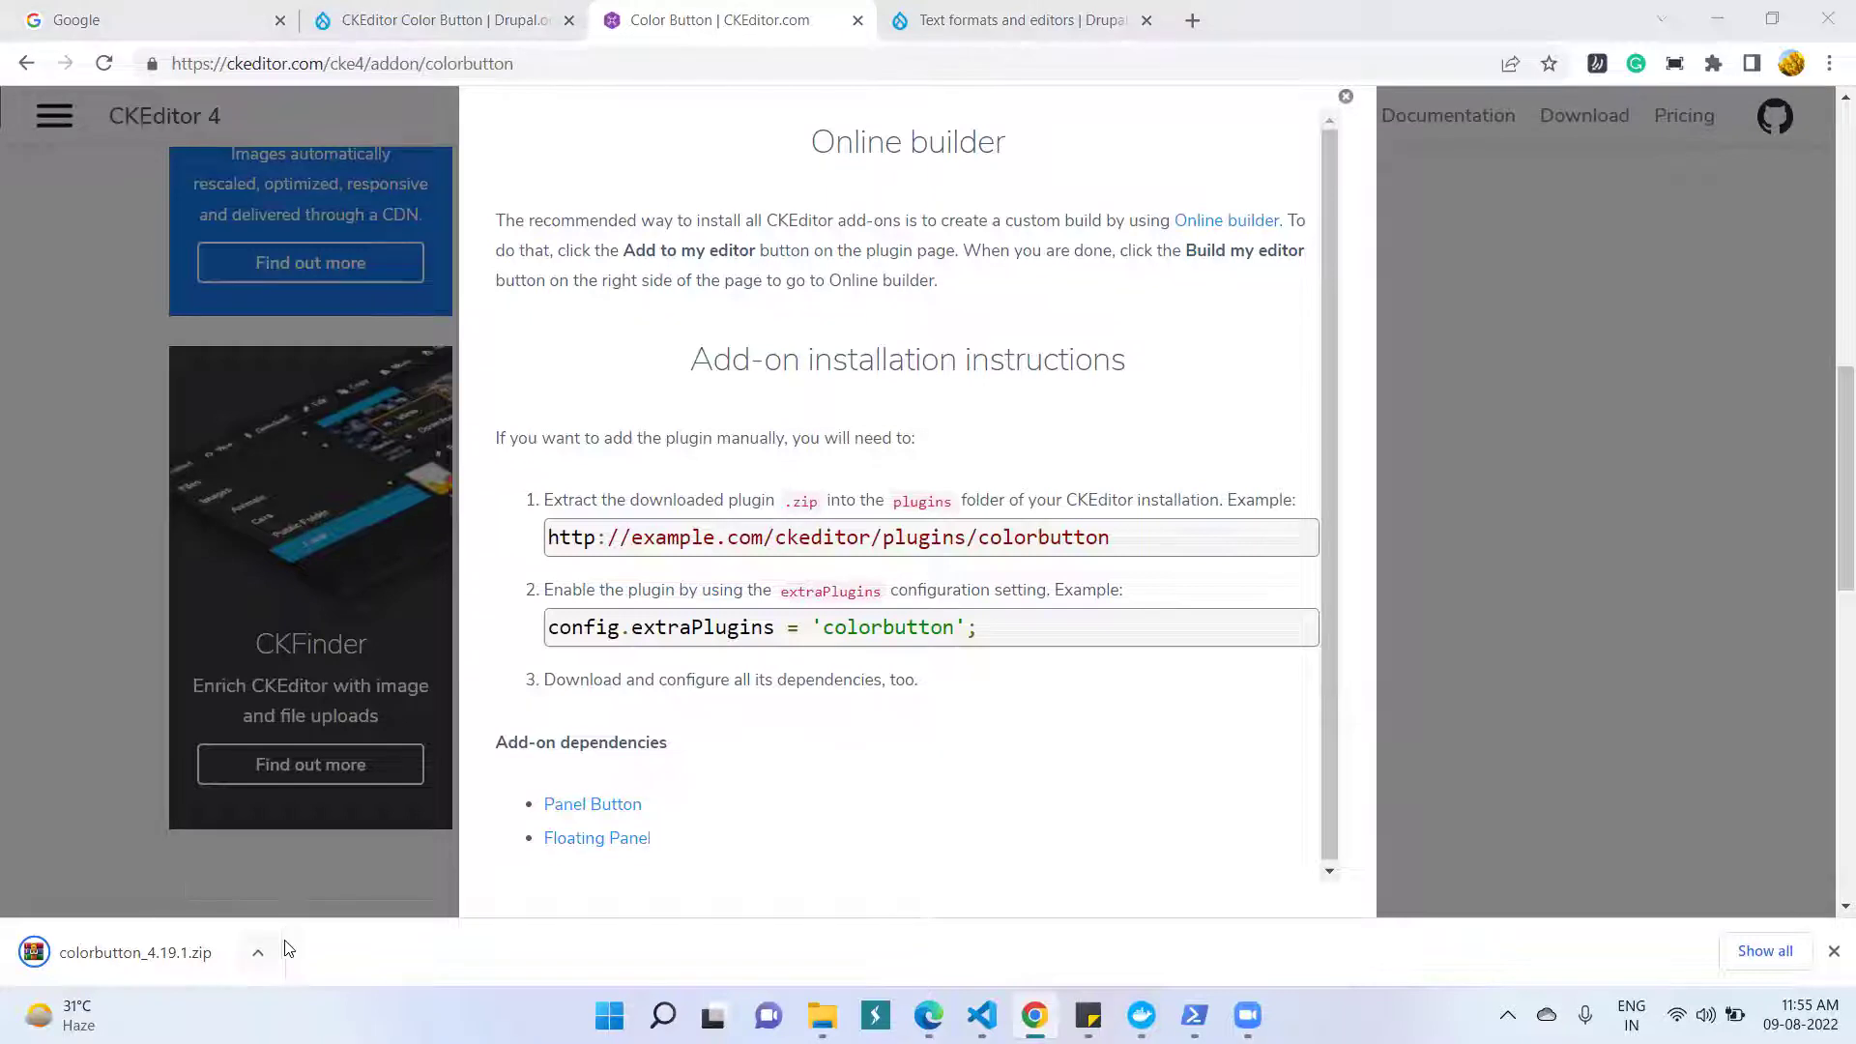
- Show the downloaded colorbutton_4.19.1.zip in its folder and open it in WinRAR, dismissing the licence reminder
click(257, 952)
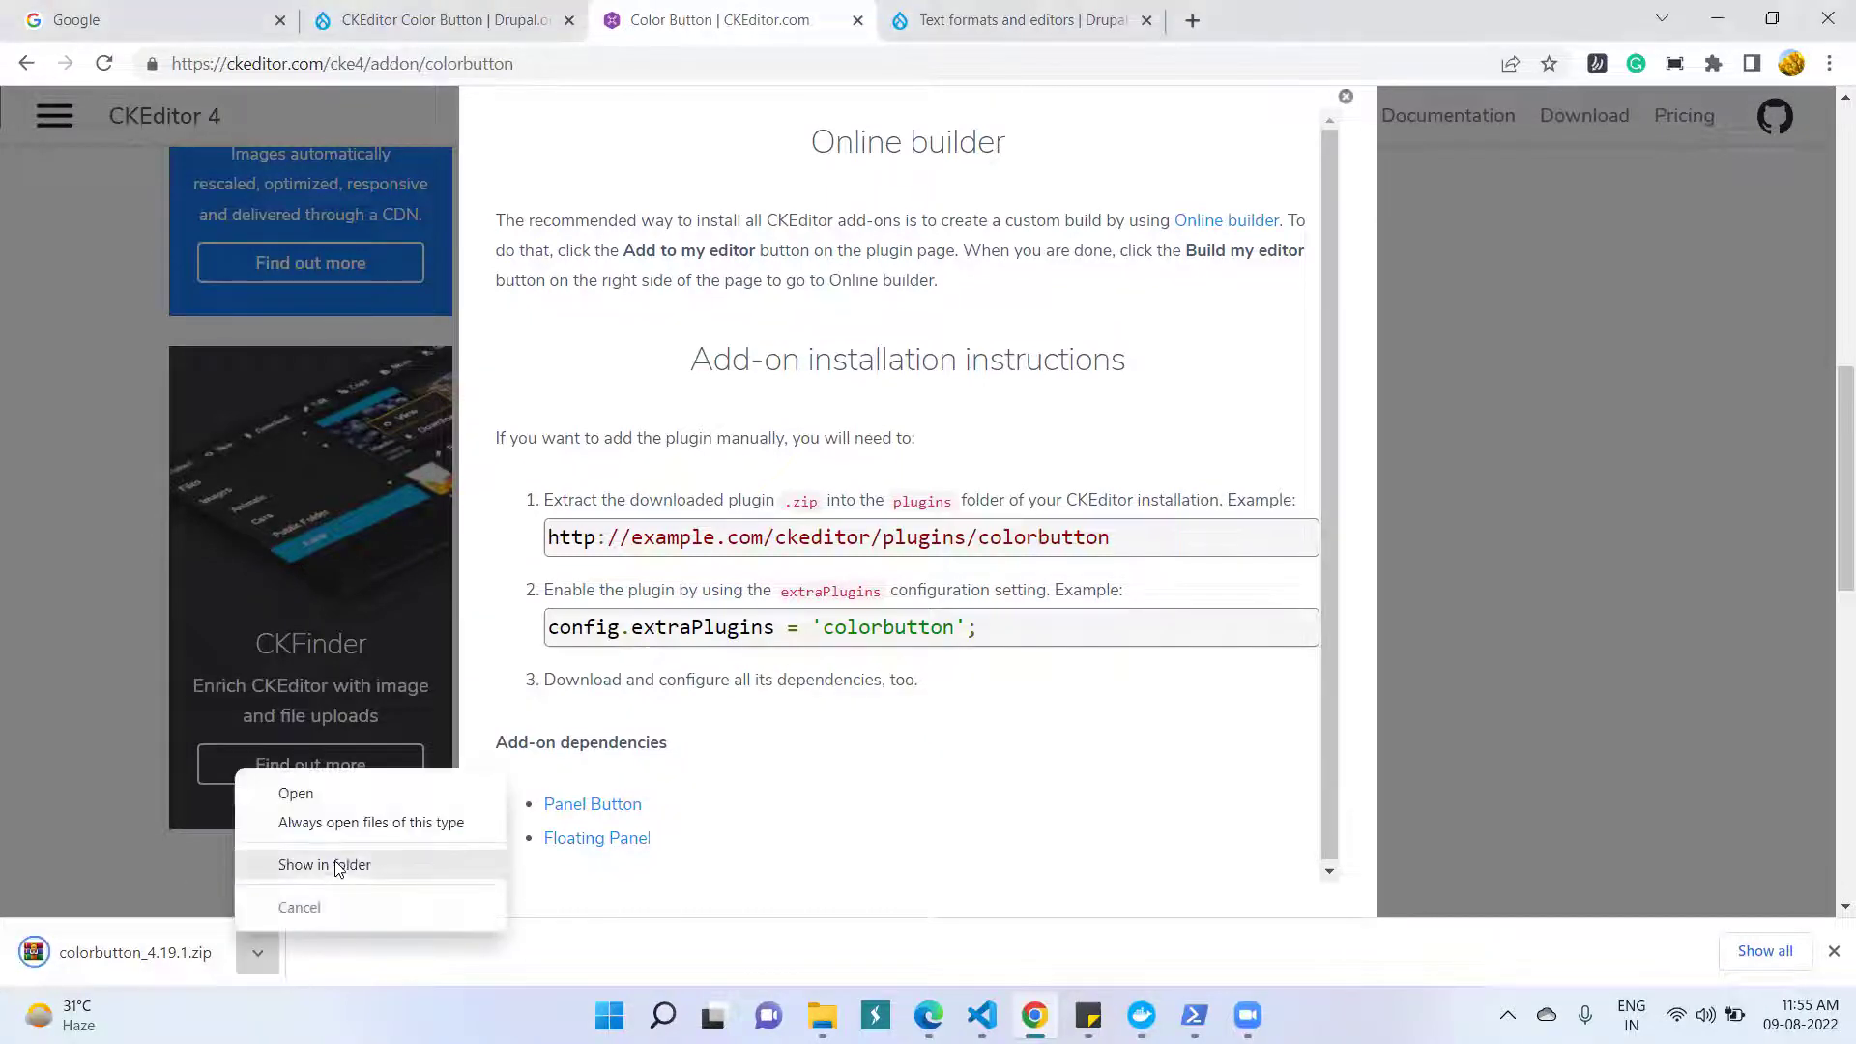
click(337, 866)
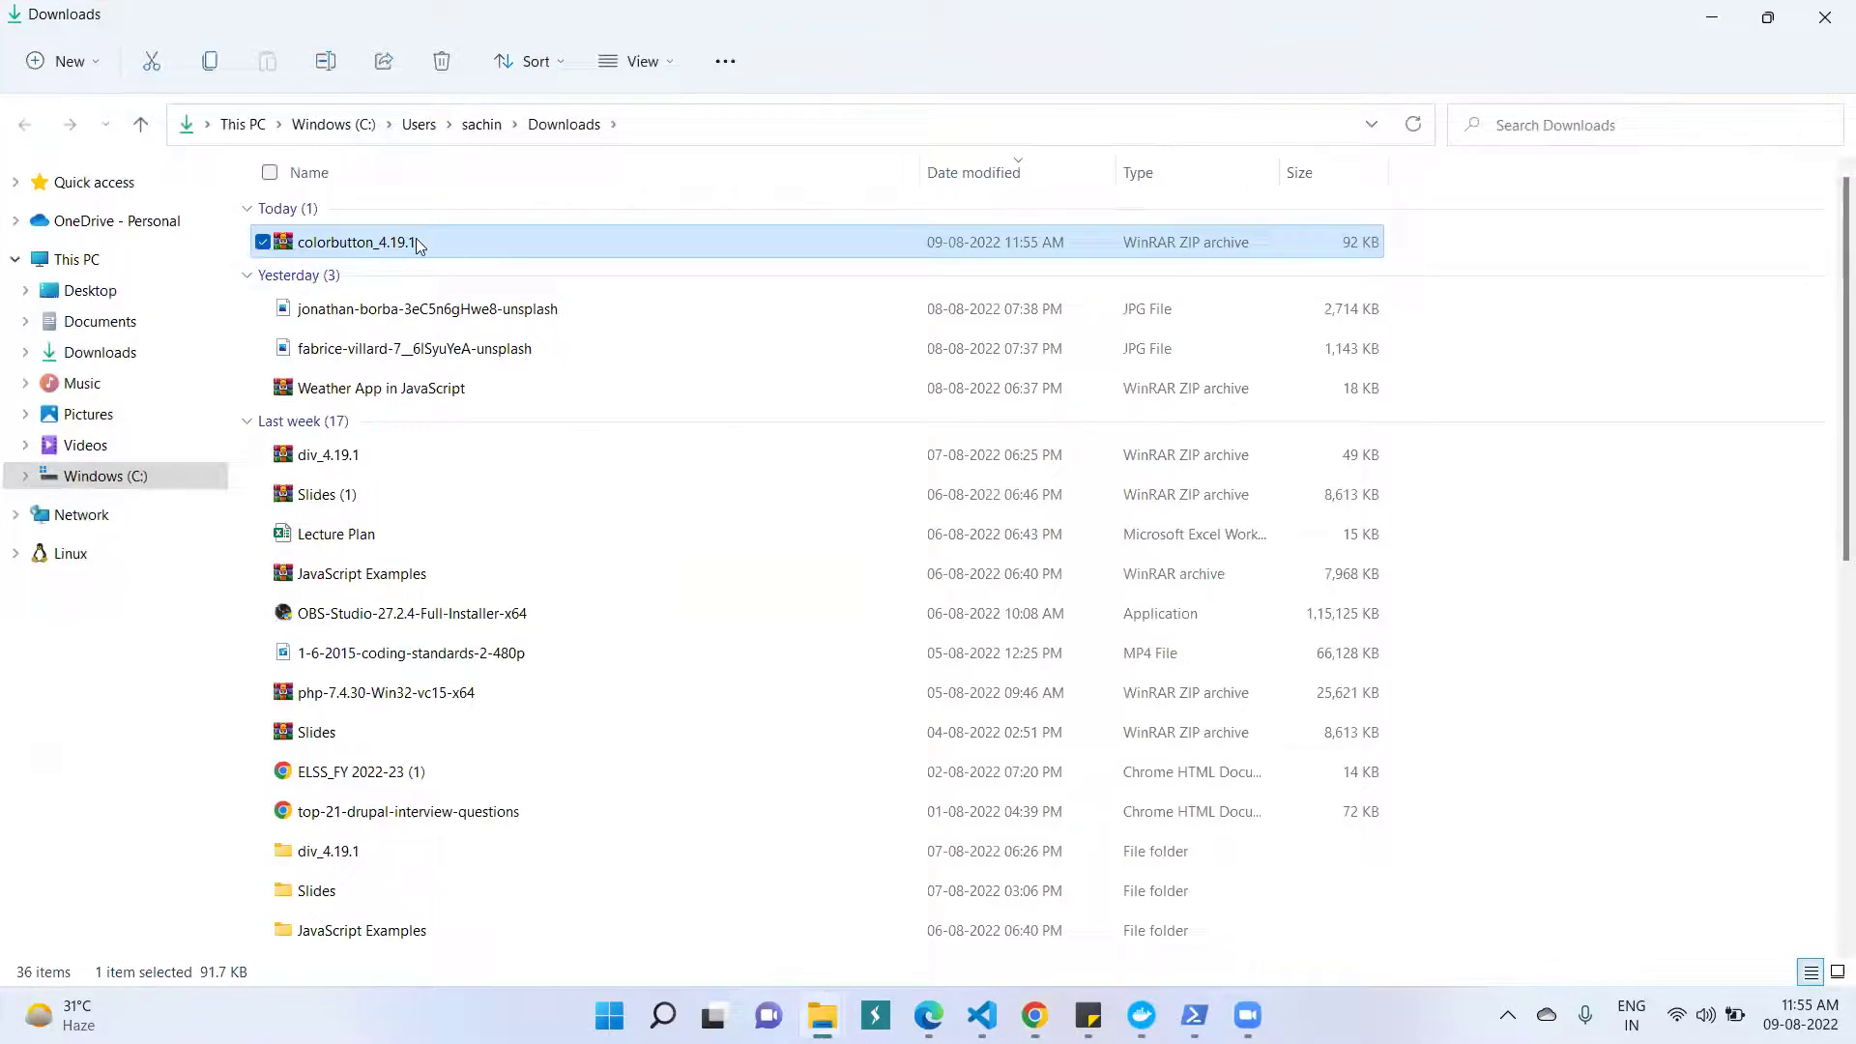
right_click(415, 238)
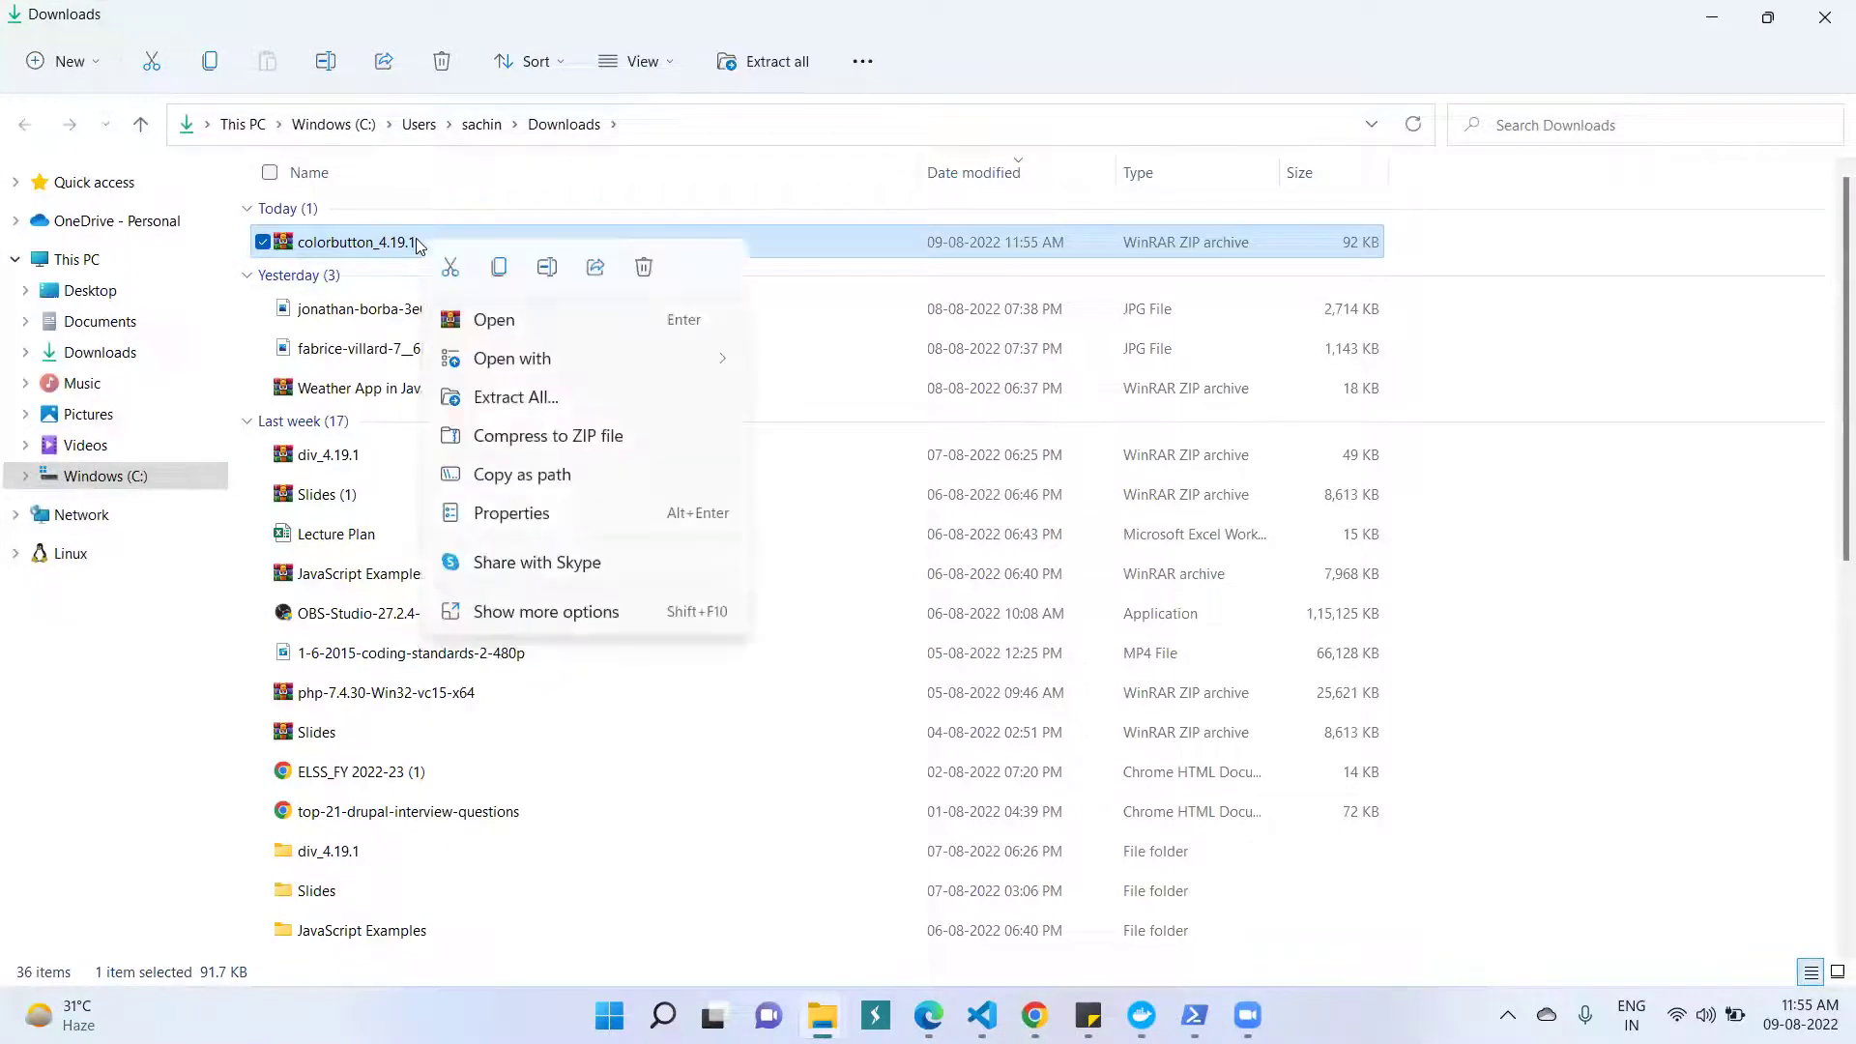
click(498, 328)
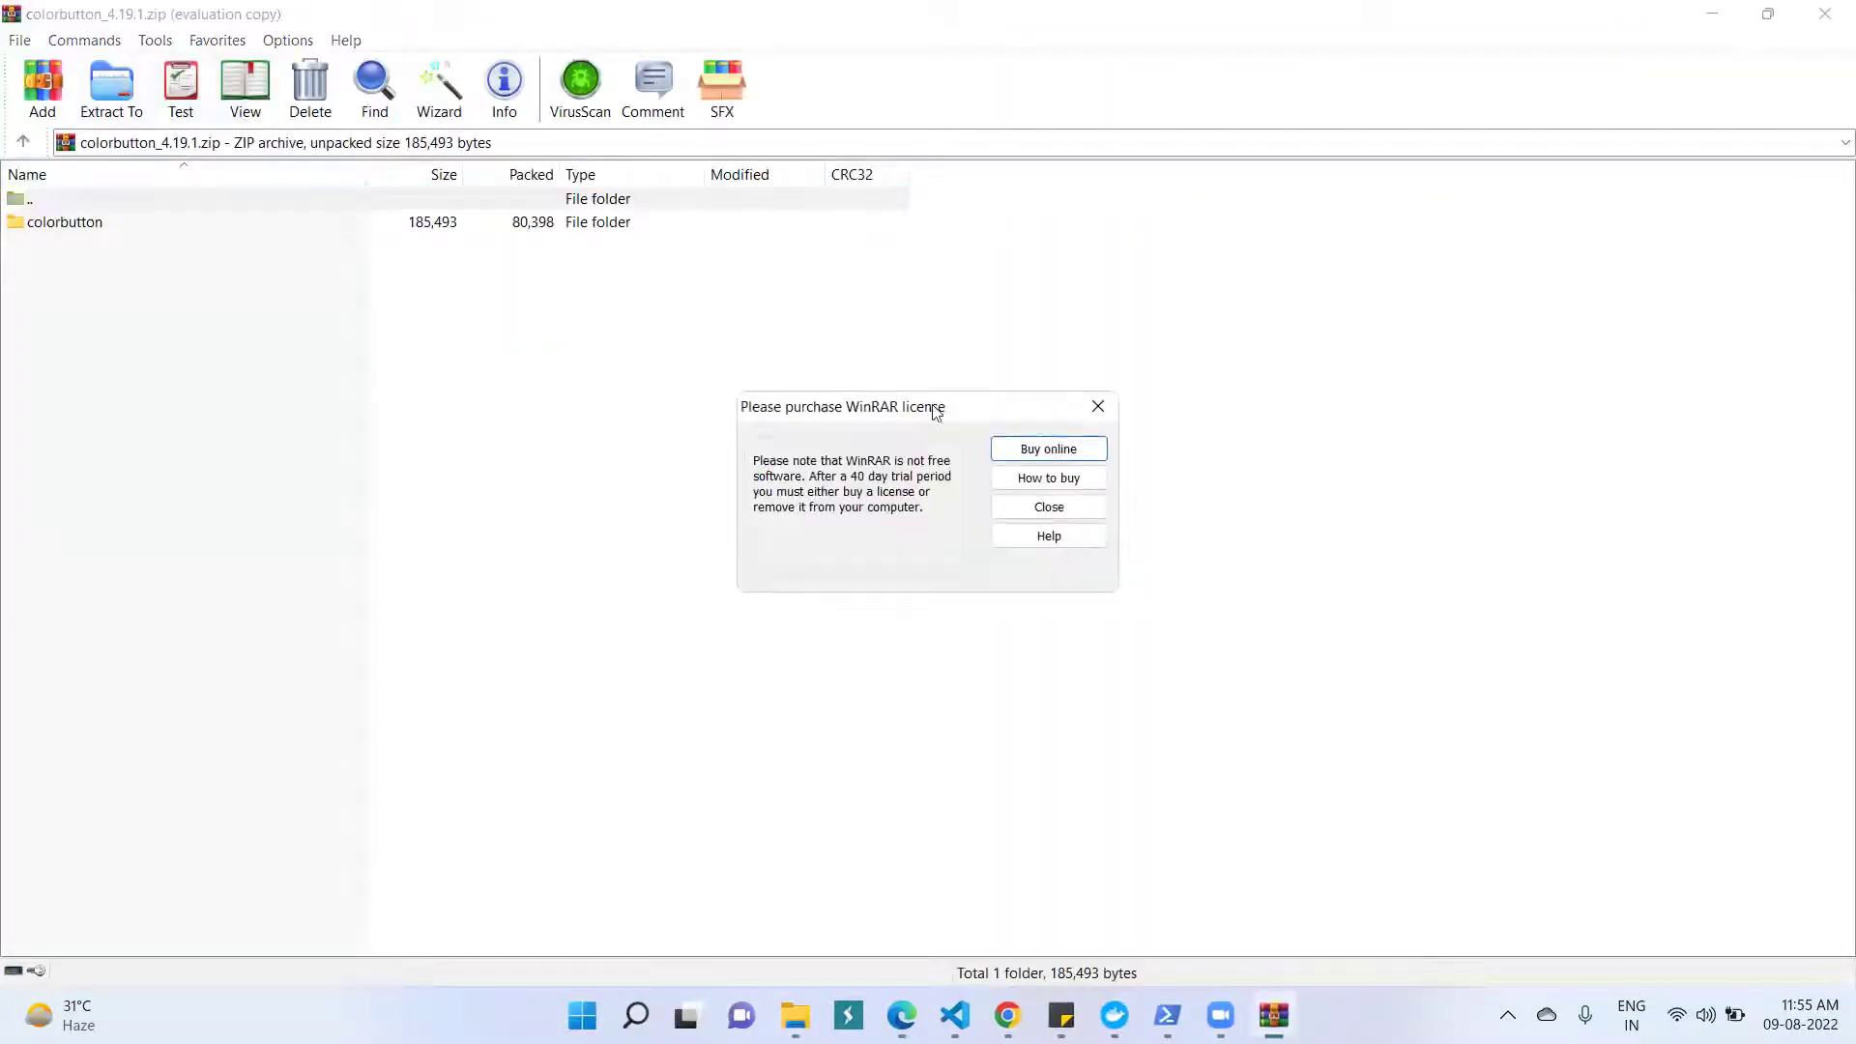
click(1098, 406)
- Extract the colorbutton archive into the libraries folder under Documents\sites\d9.4\web
click(104, 81)
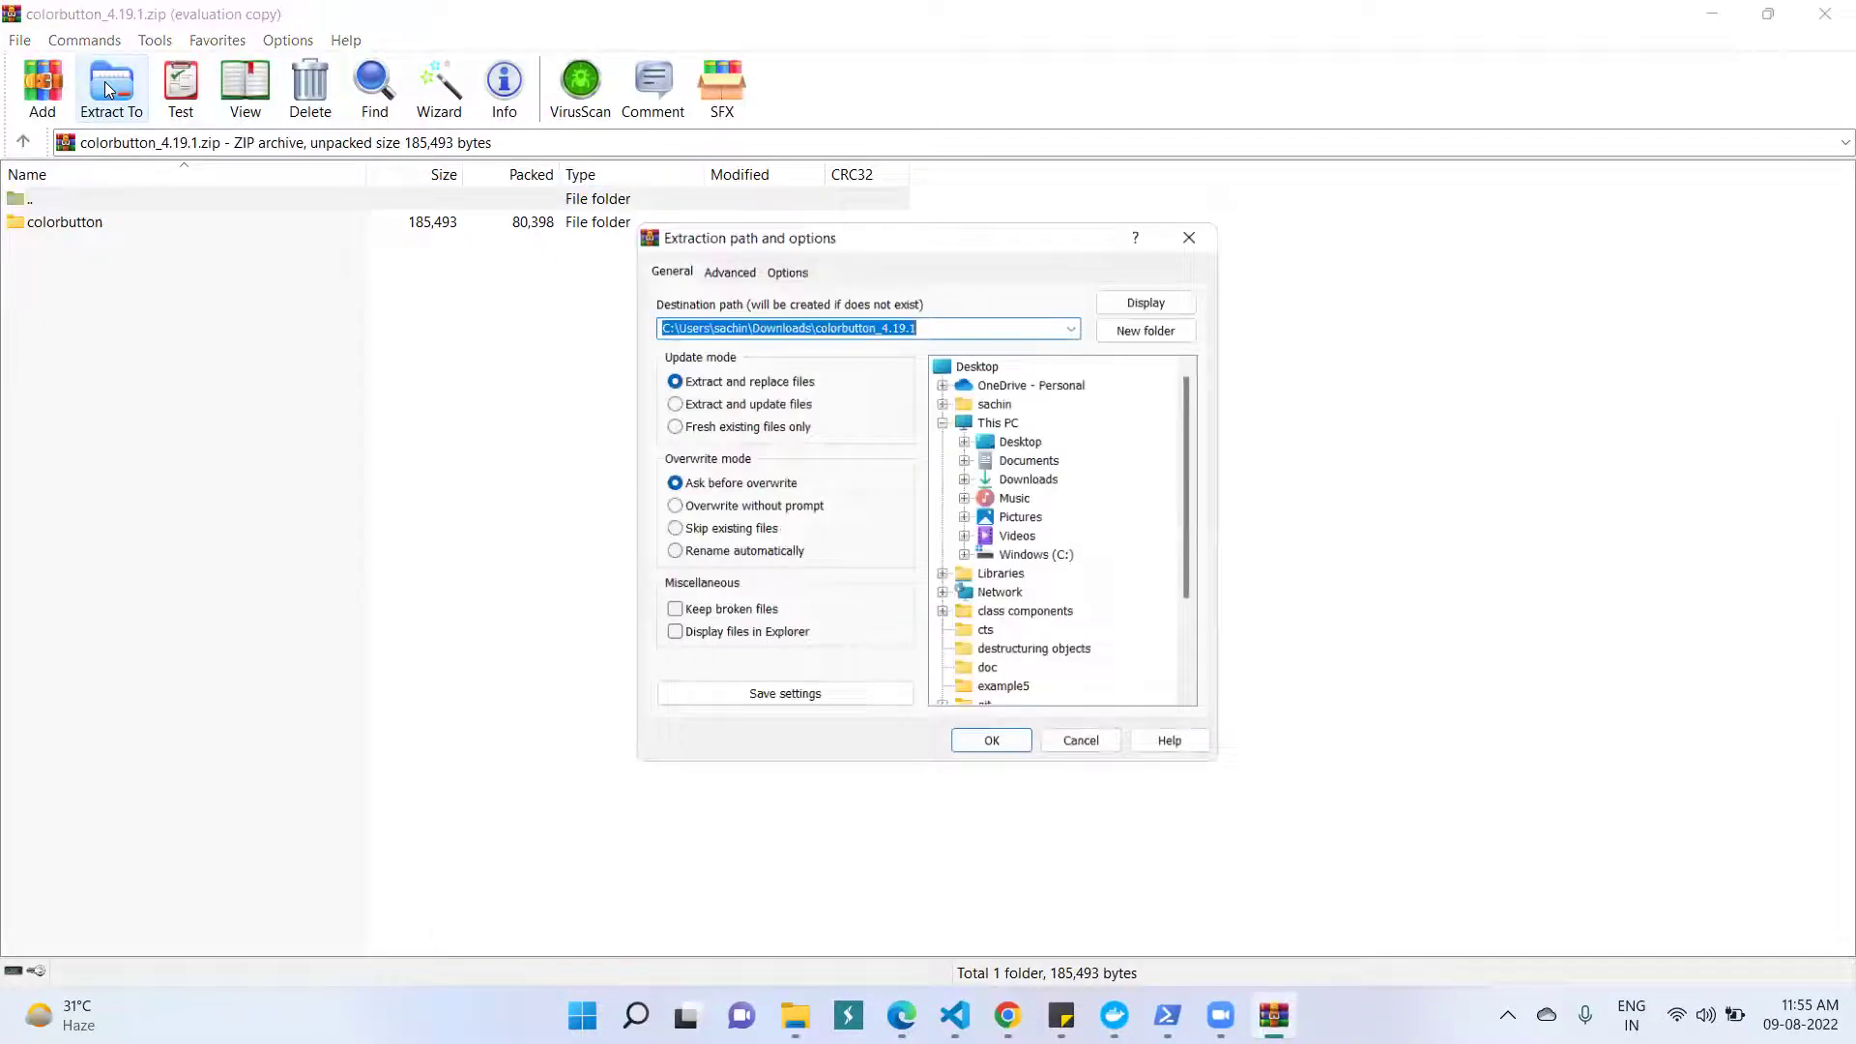
click(1033, 460)
click(965, 460)
click(1037, 522)
key(s)
scroll(1086, 630, down, 2)
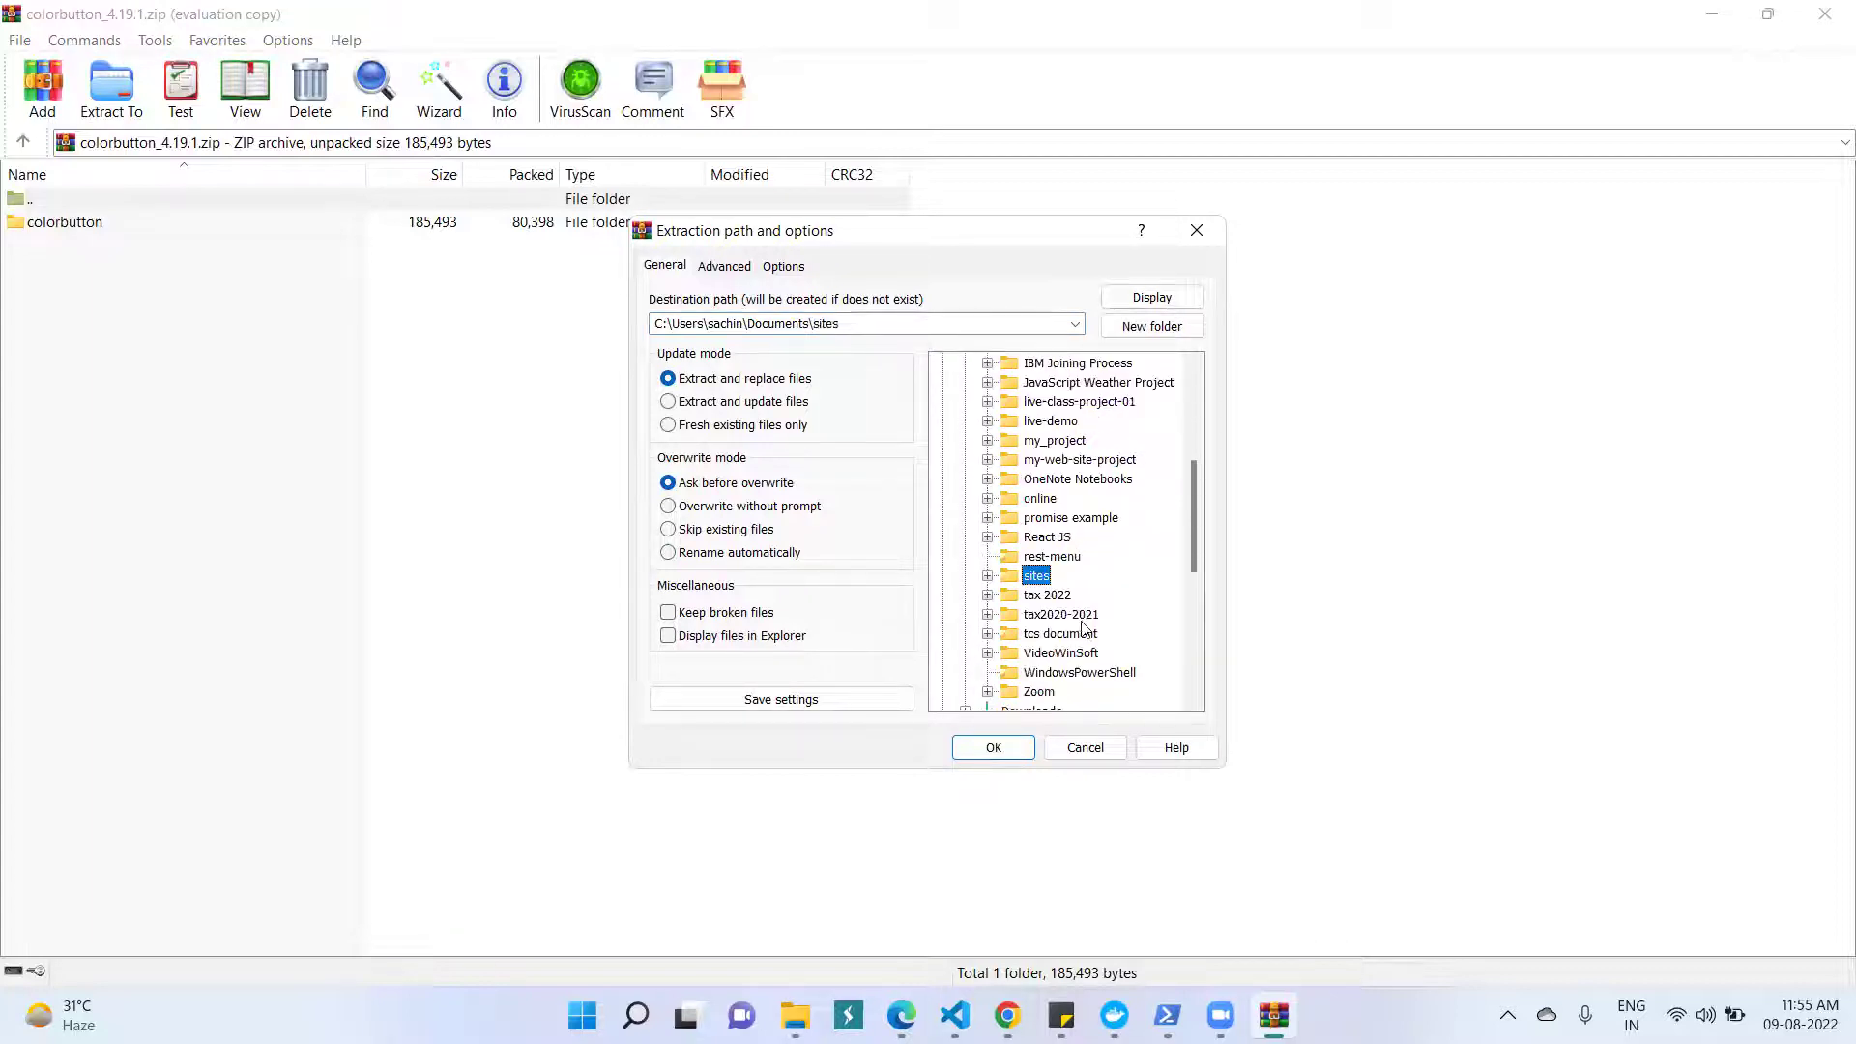
click(987, 575)
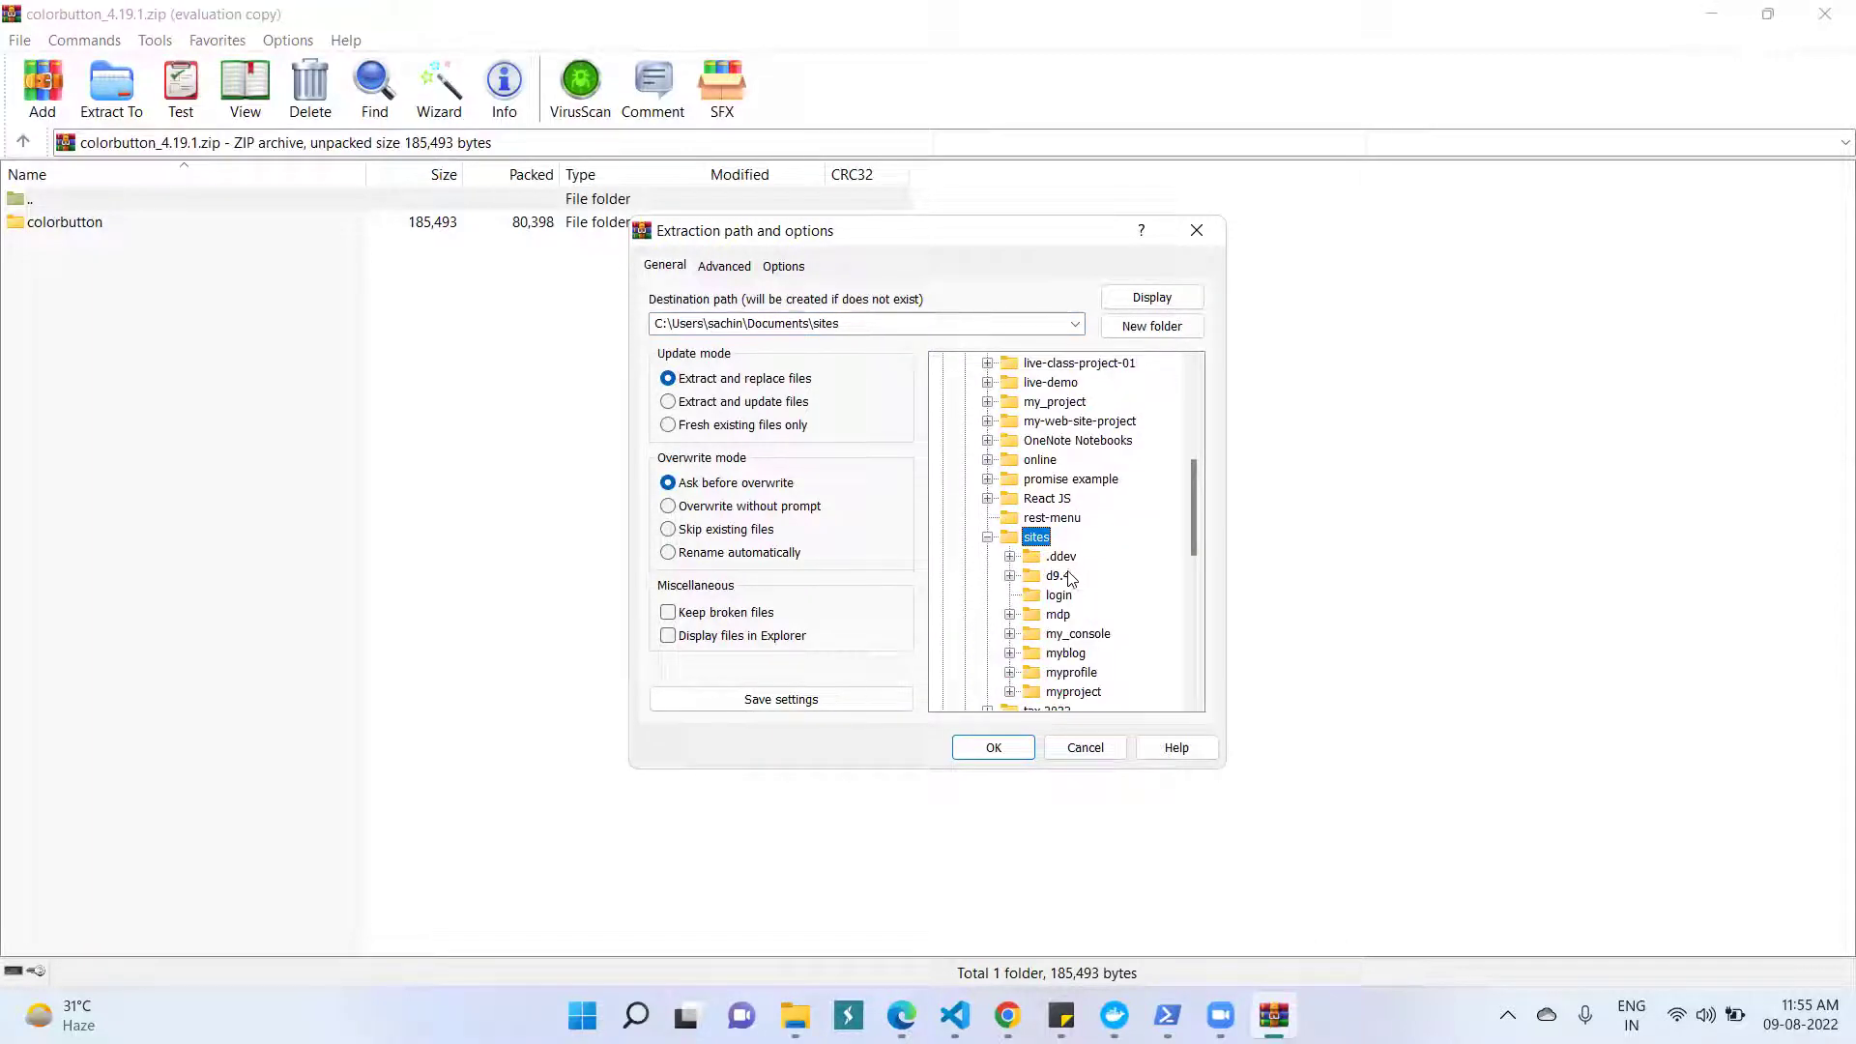
click(1063, 575)
click(1009, 575)
scroll(1047, 578, down, 4)
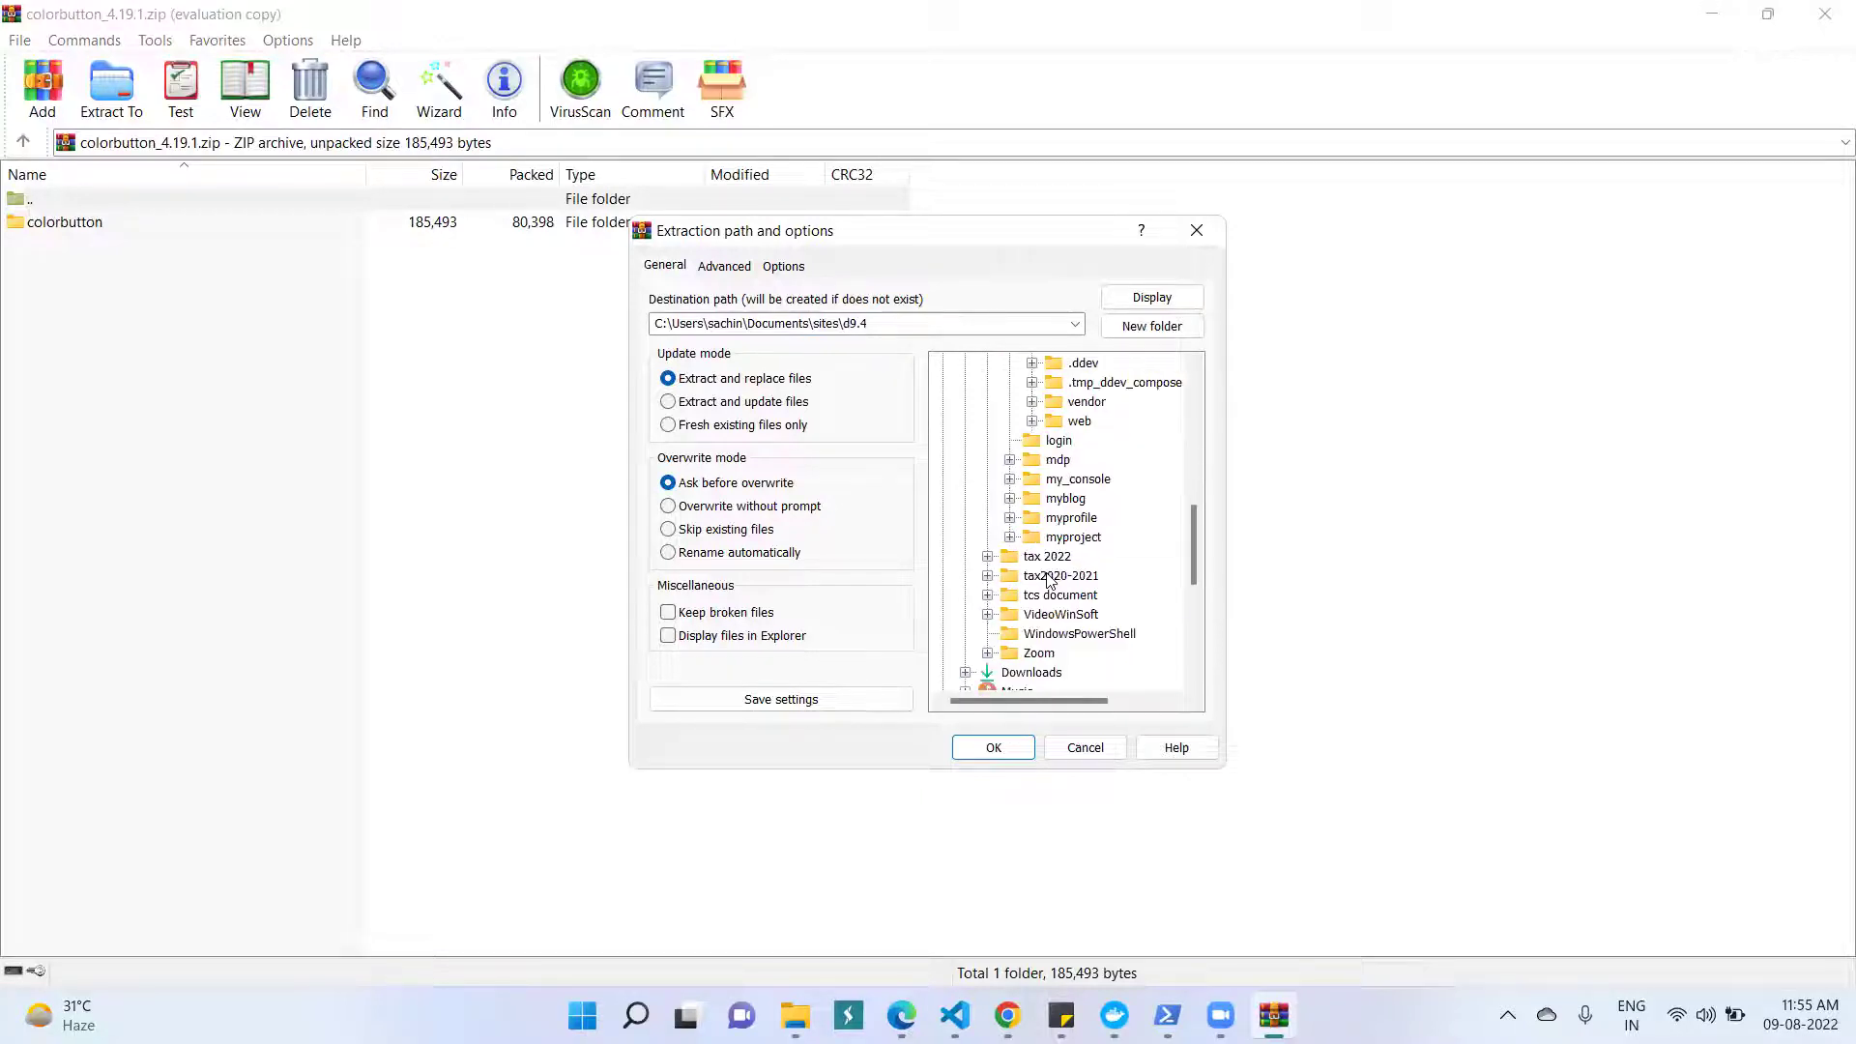
scroll(1047, 578, up, 2)
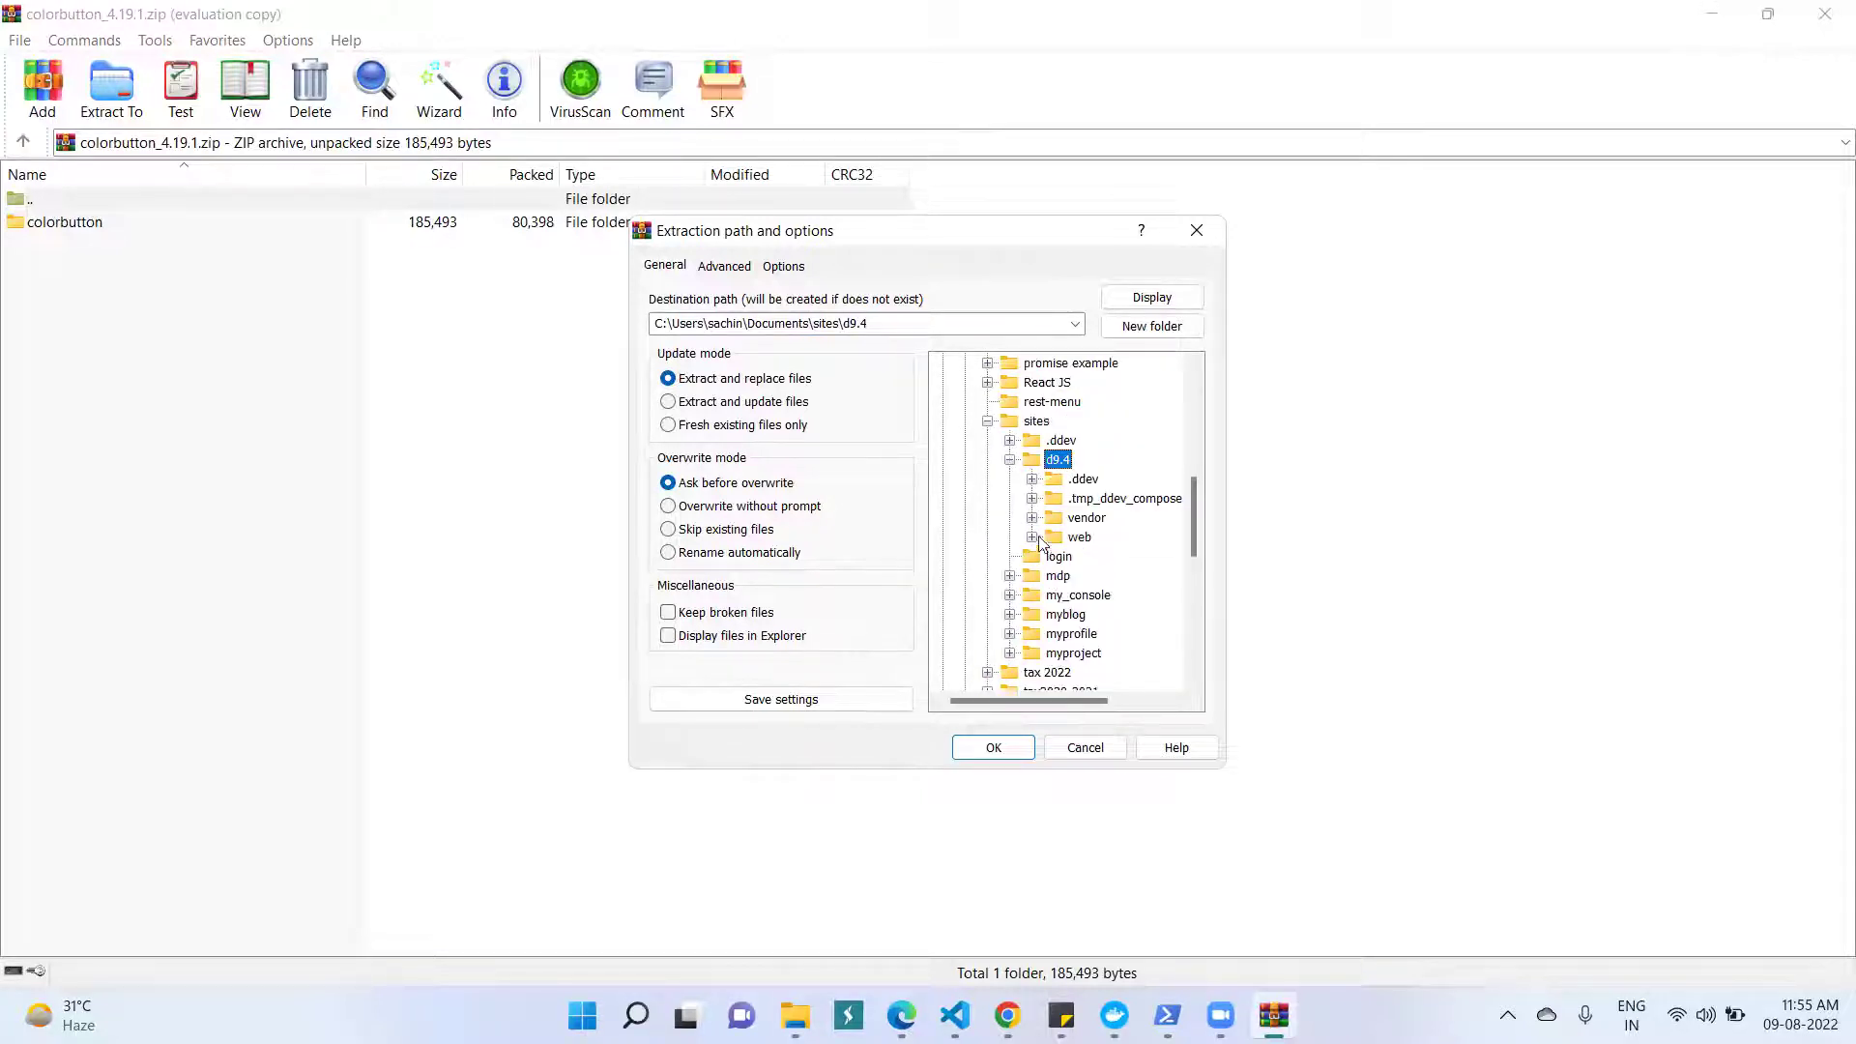
click(1032, 537)
click(1111, 576)
click(994, 748)
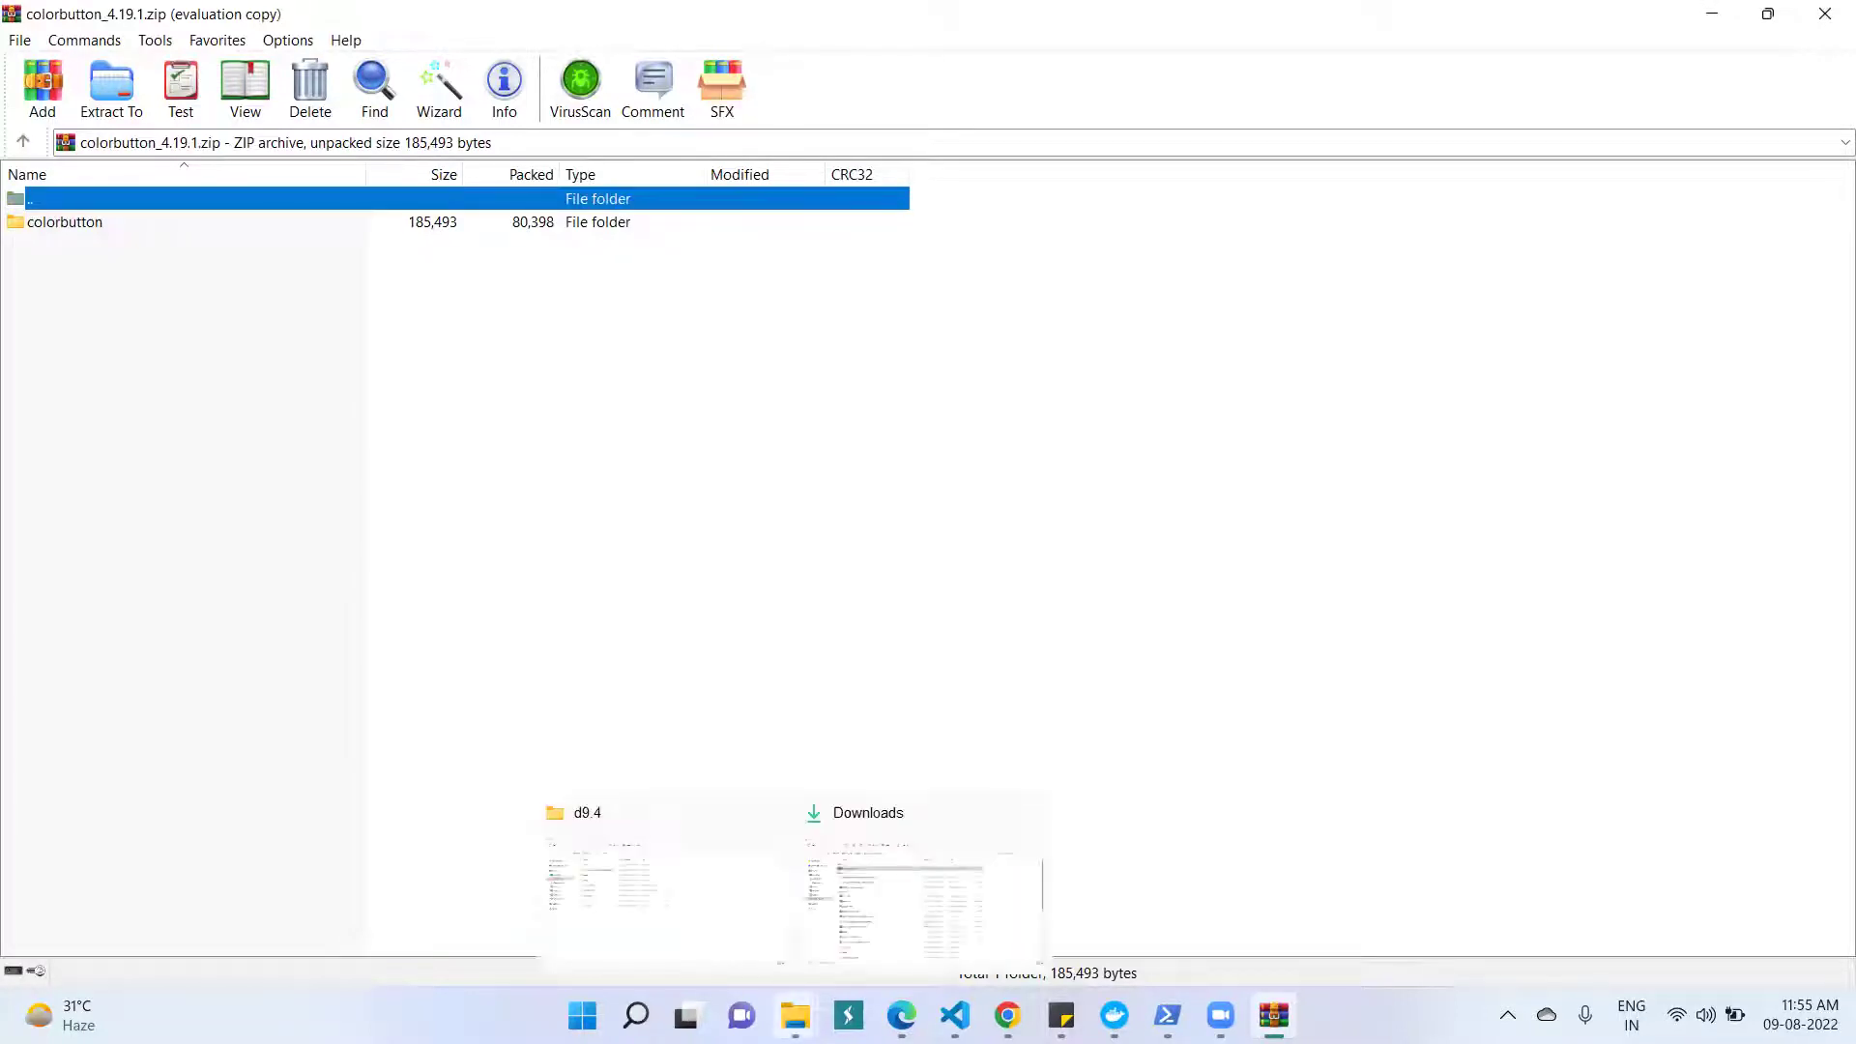
- Check for the extracted colorbutton folder in d9.4\web\libraries using File Explorer, and return to Chrome
click(794, 1015)
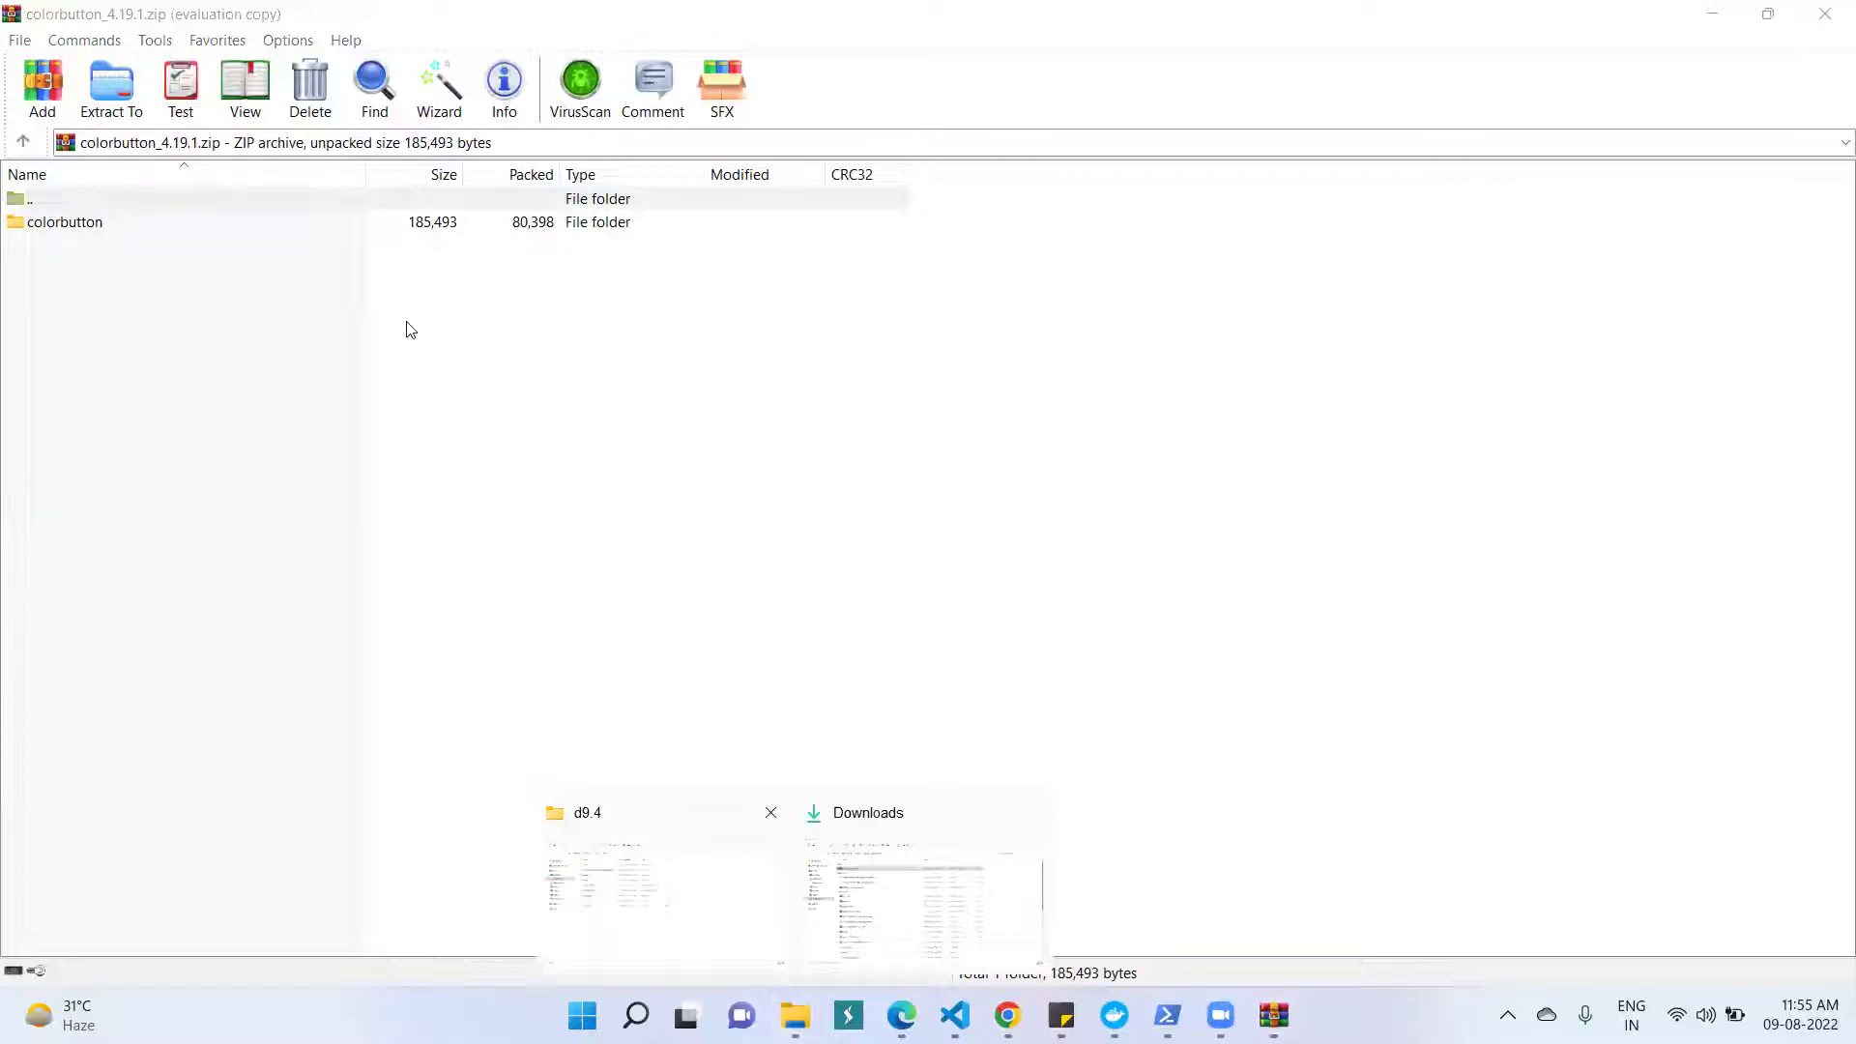
click(681, 885)
double_click(406, 323)
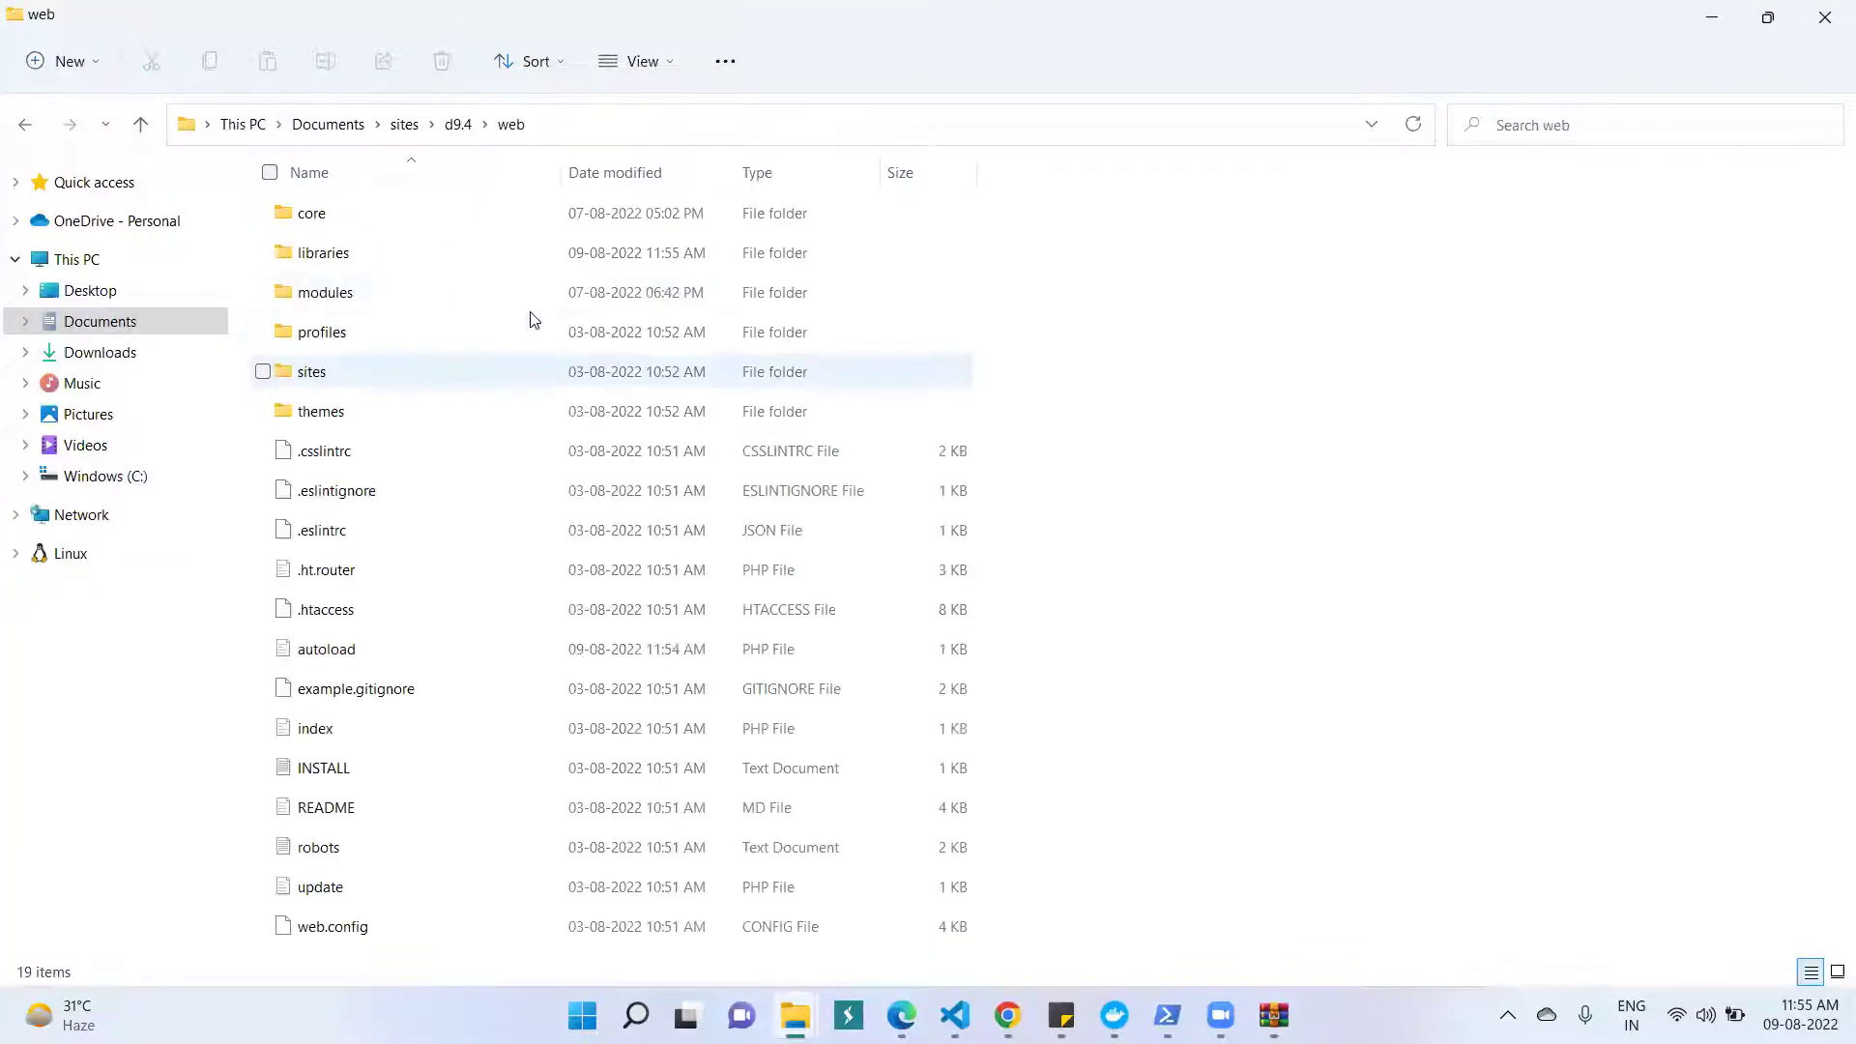
double_click(440, 250)
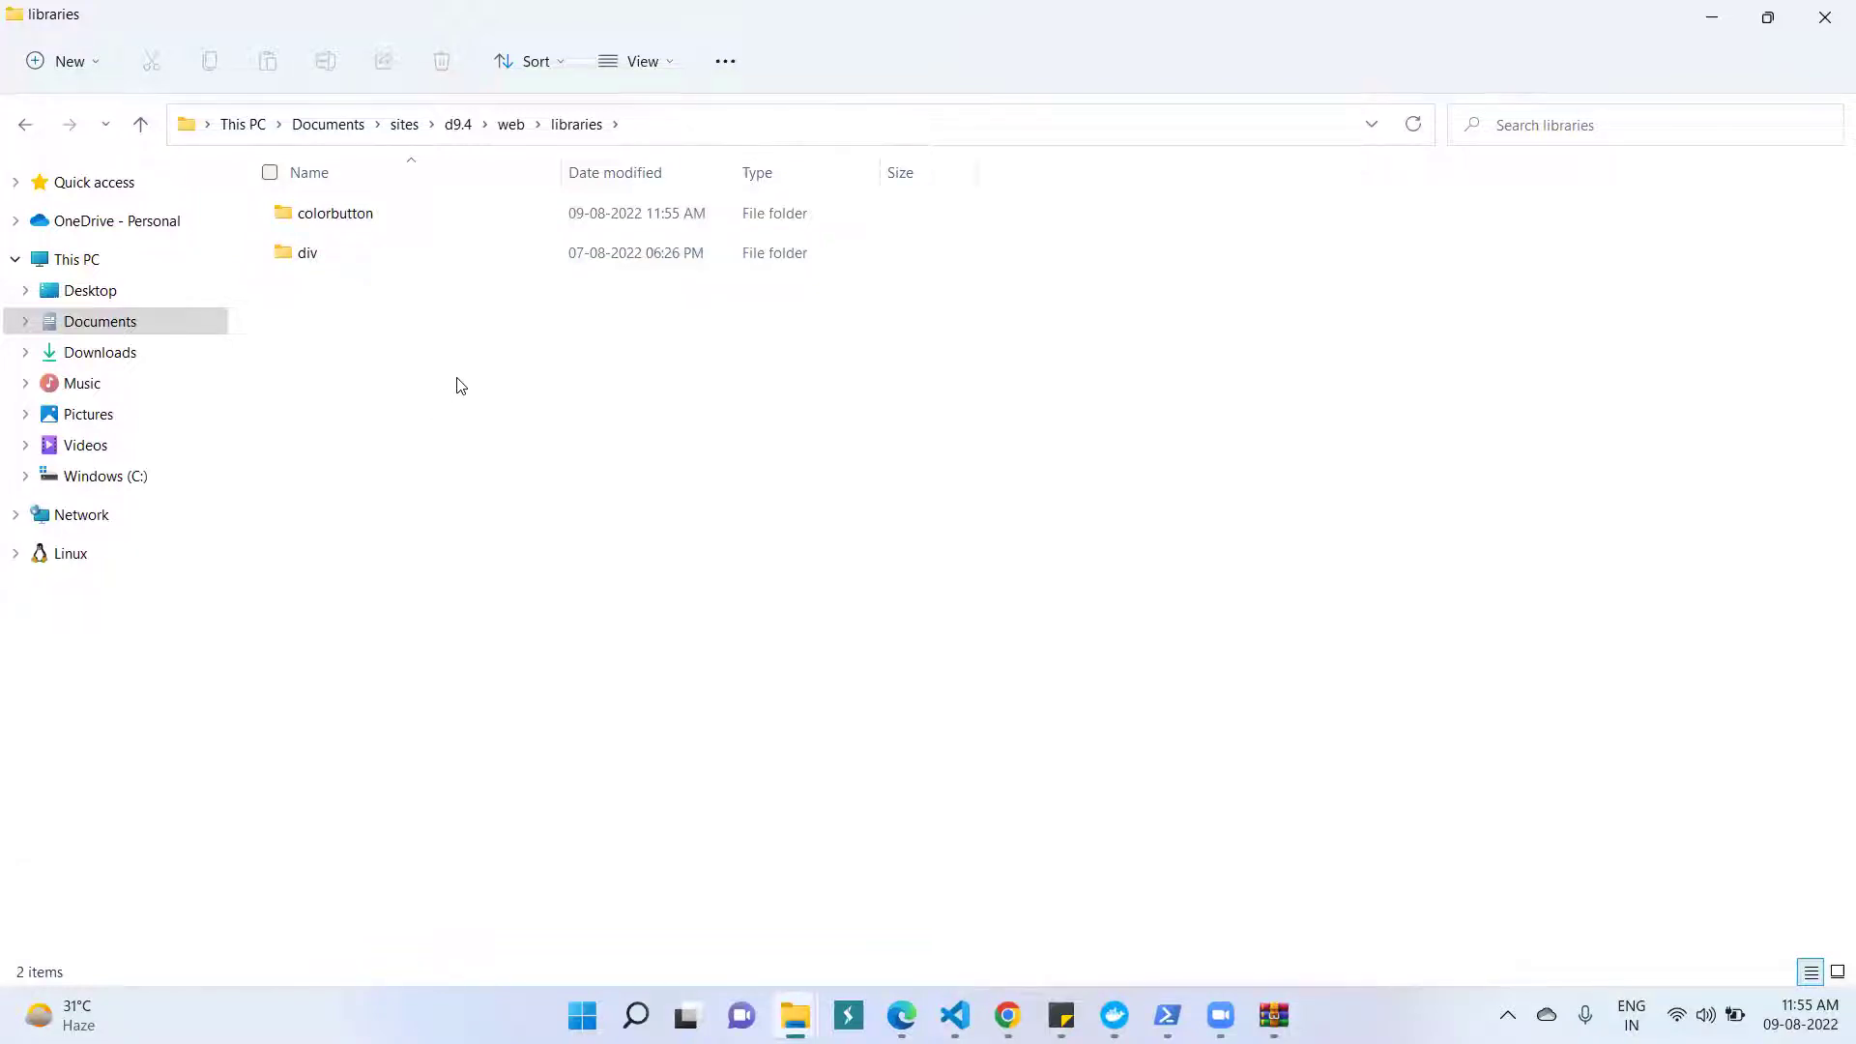
click(456, 251)
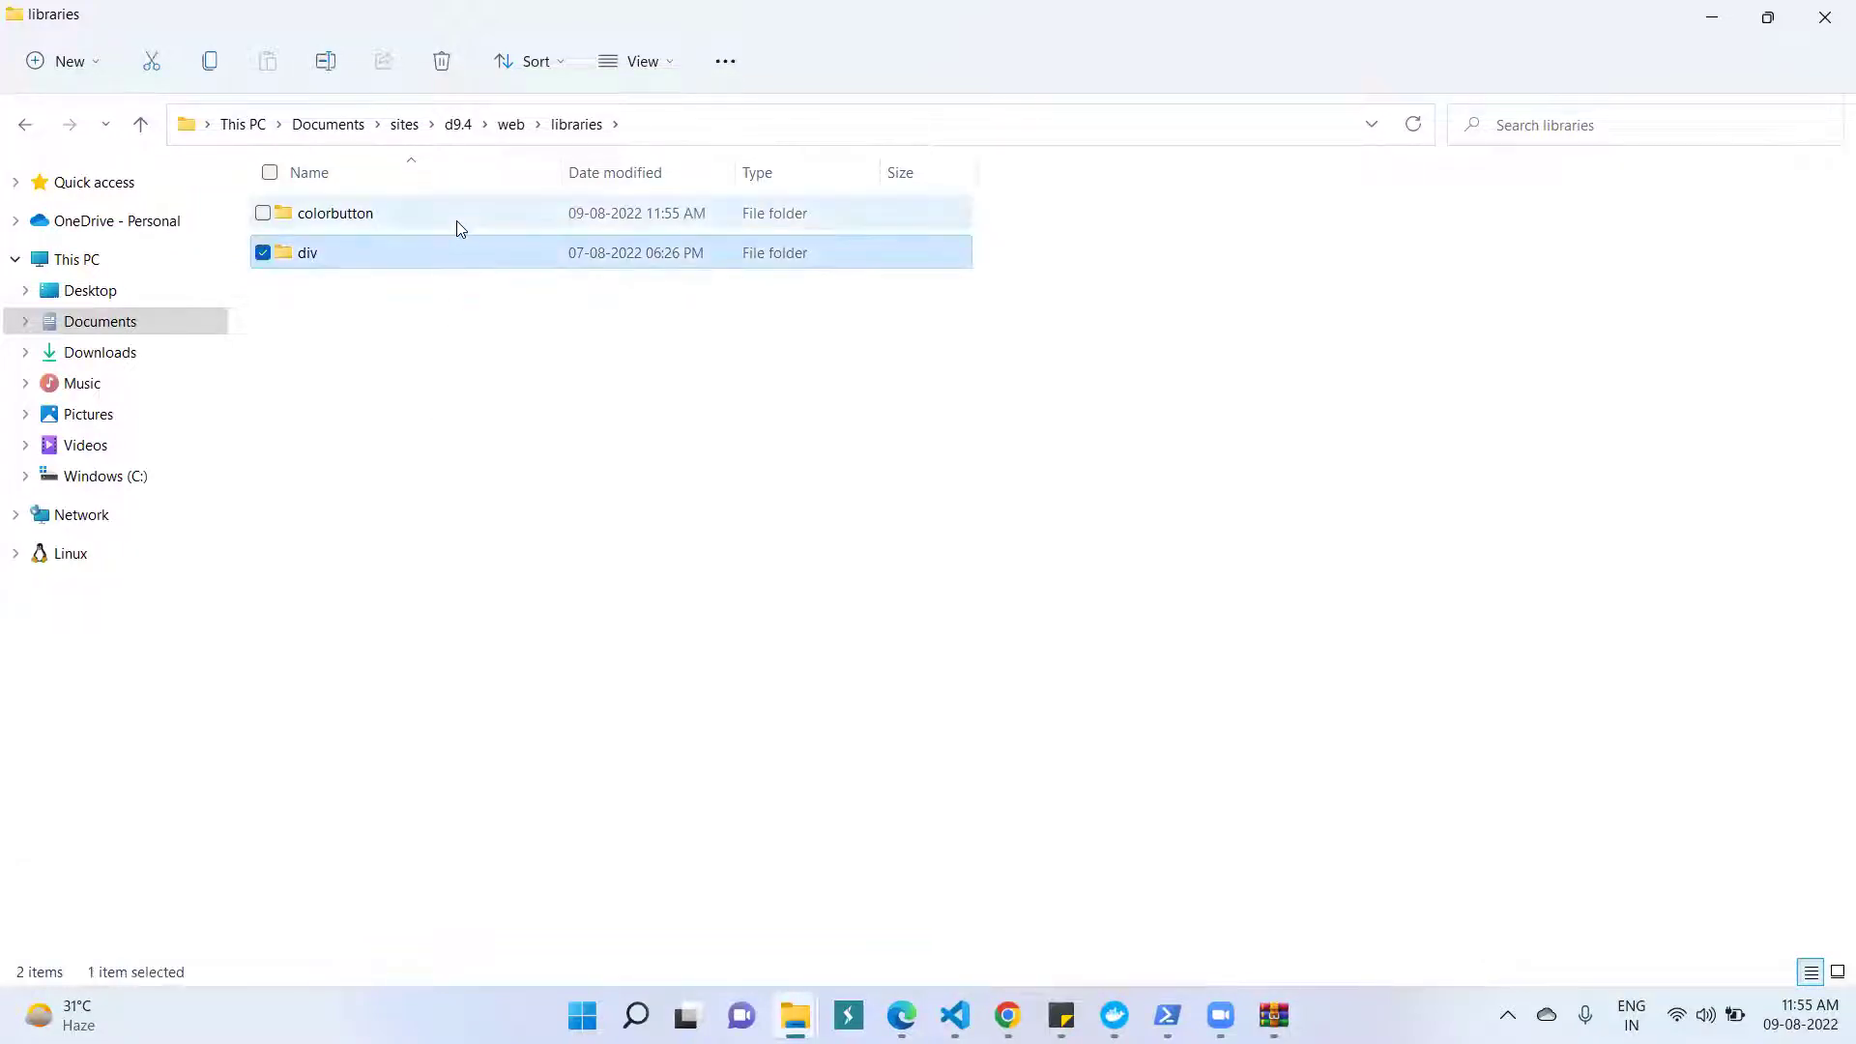
click(456, 216)
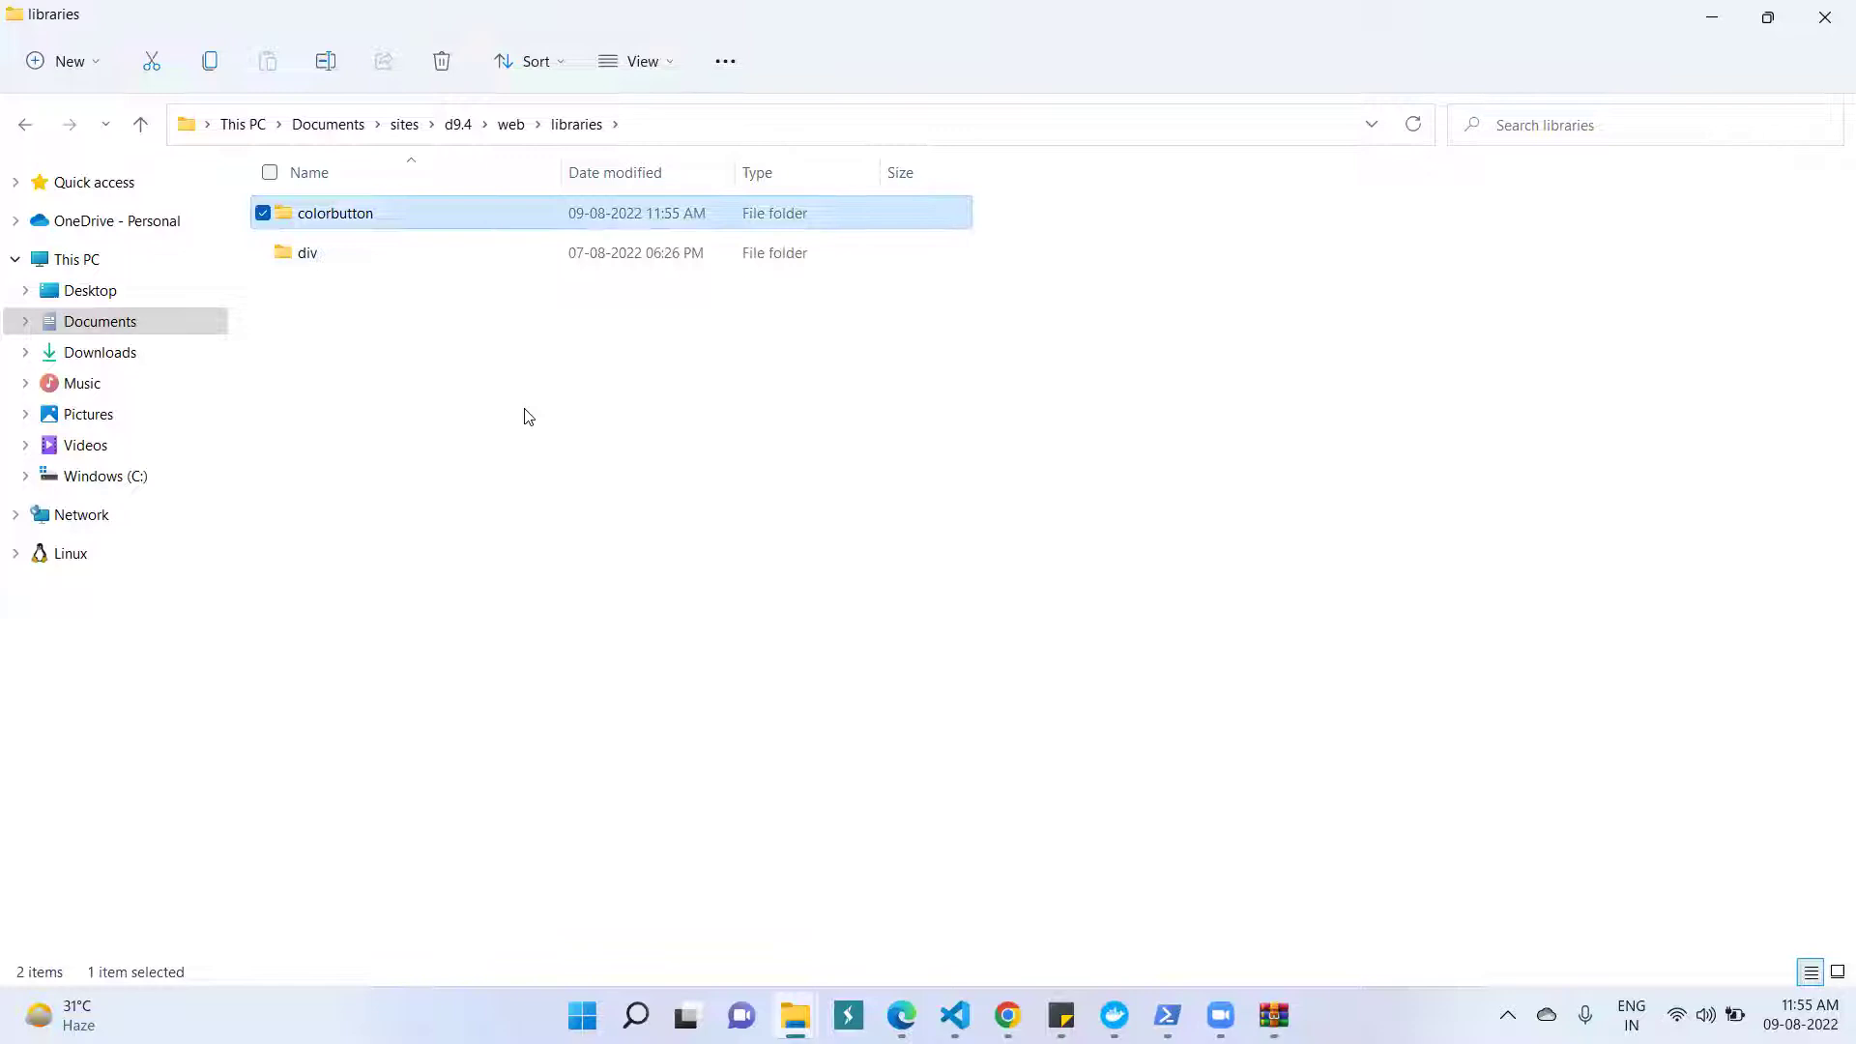
click(528, 415)
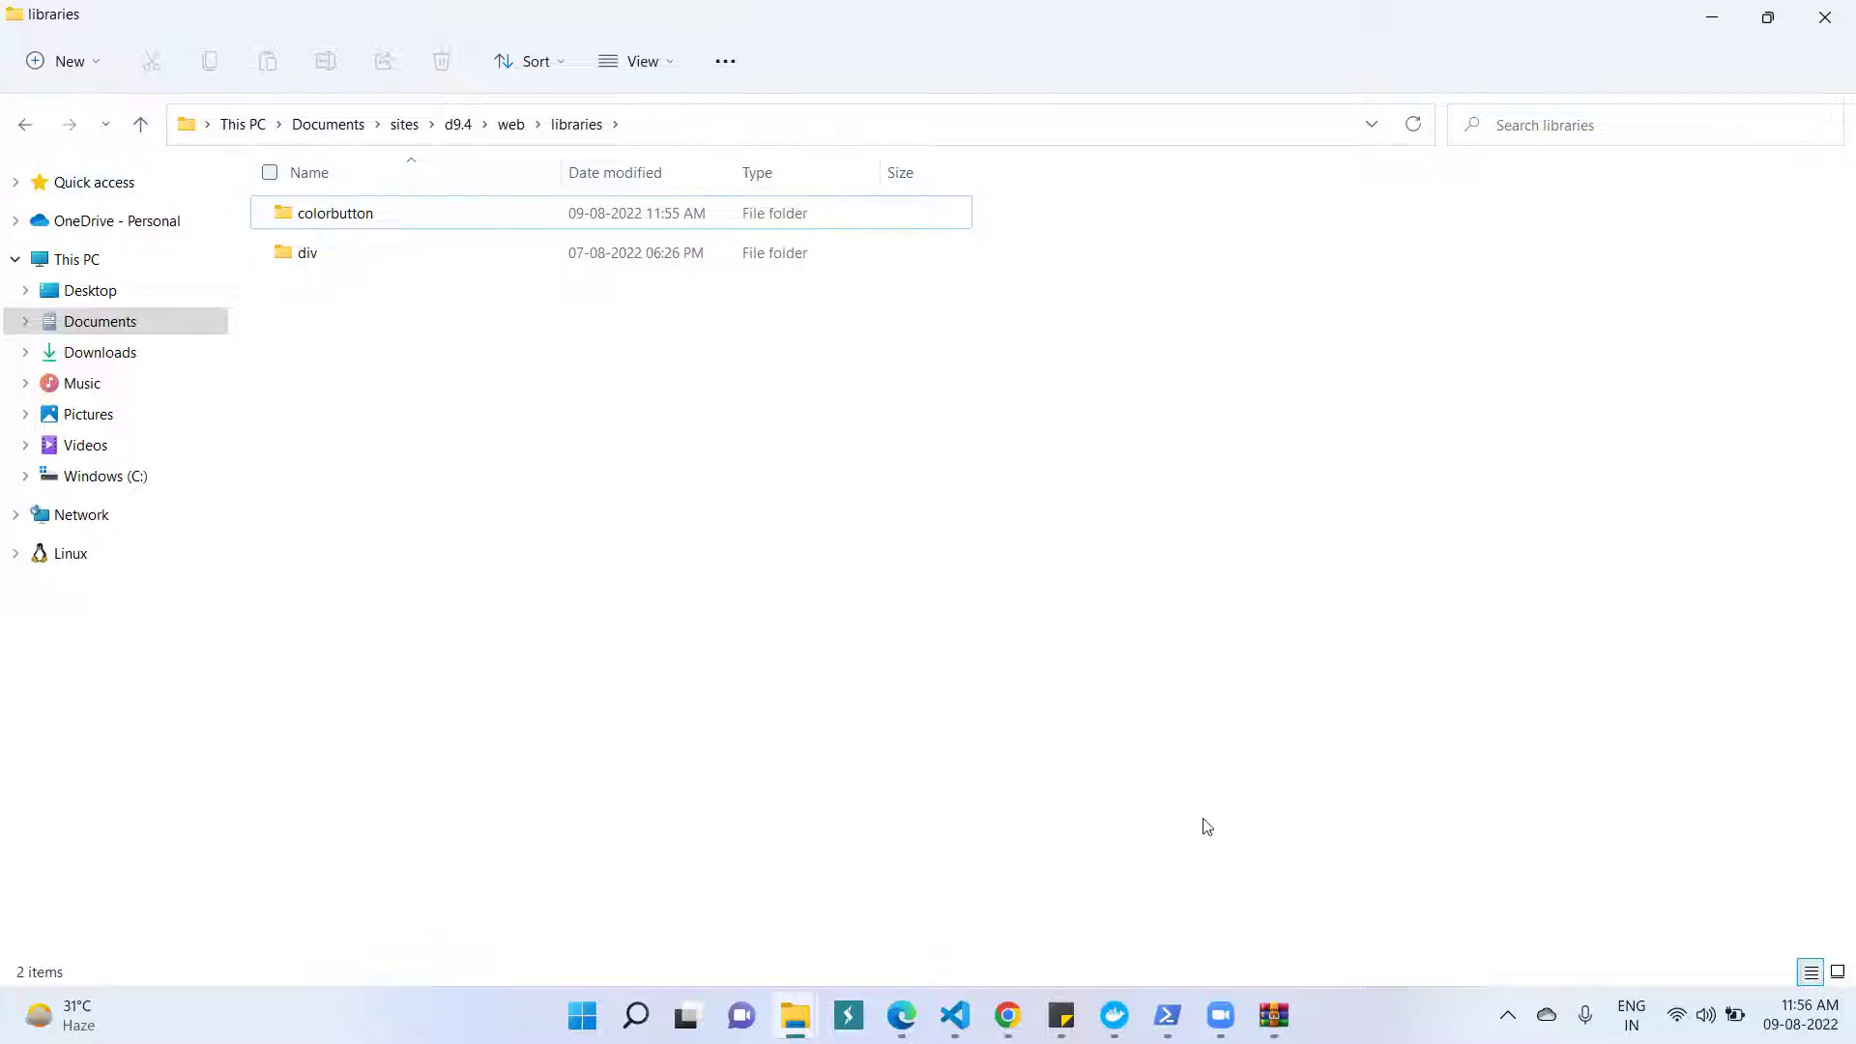
click(1007, 1015)
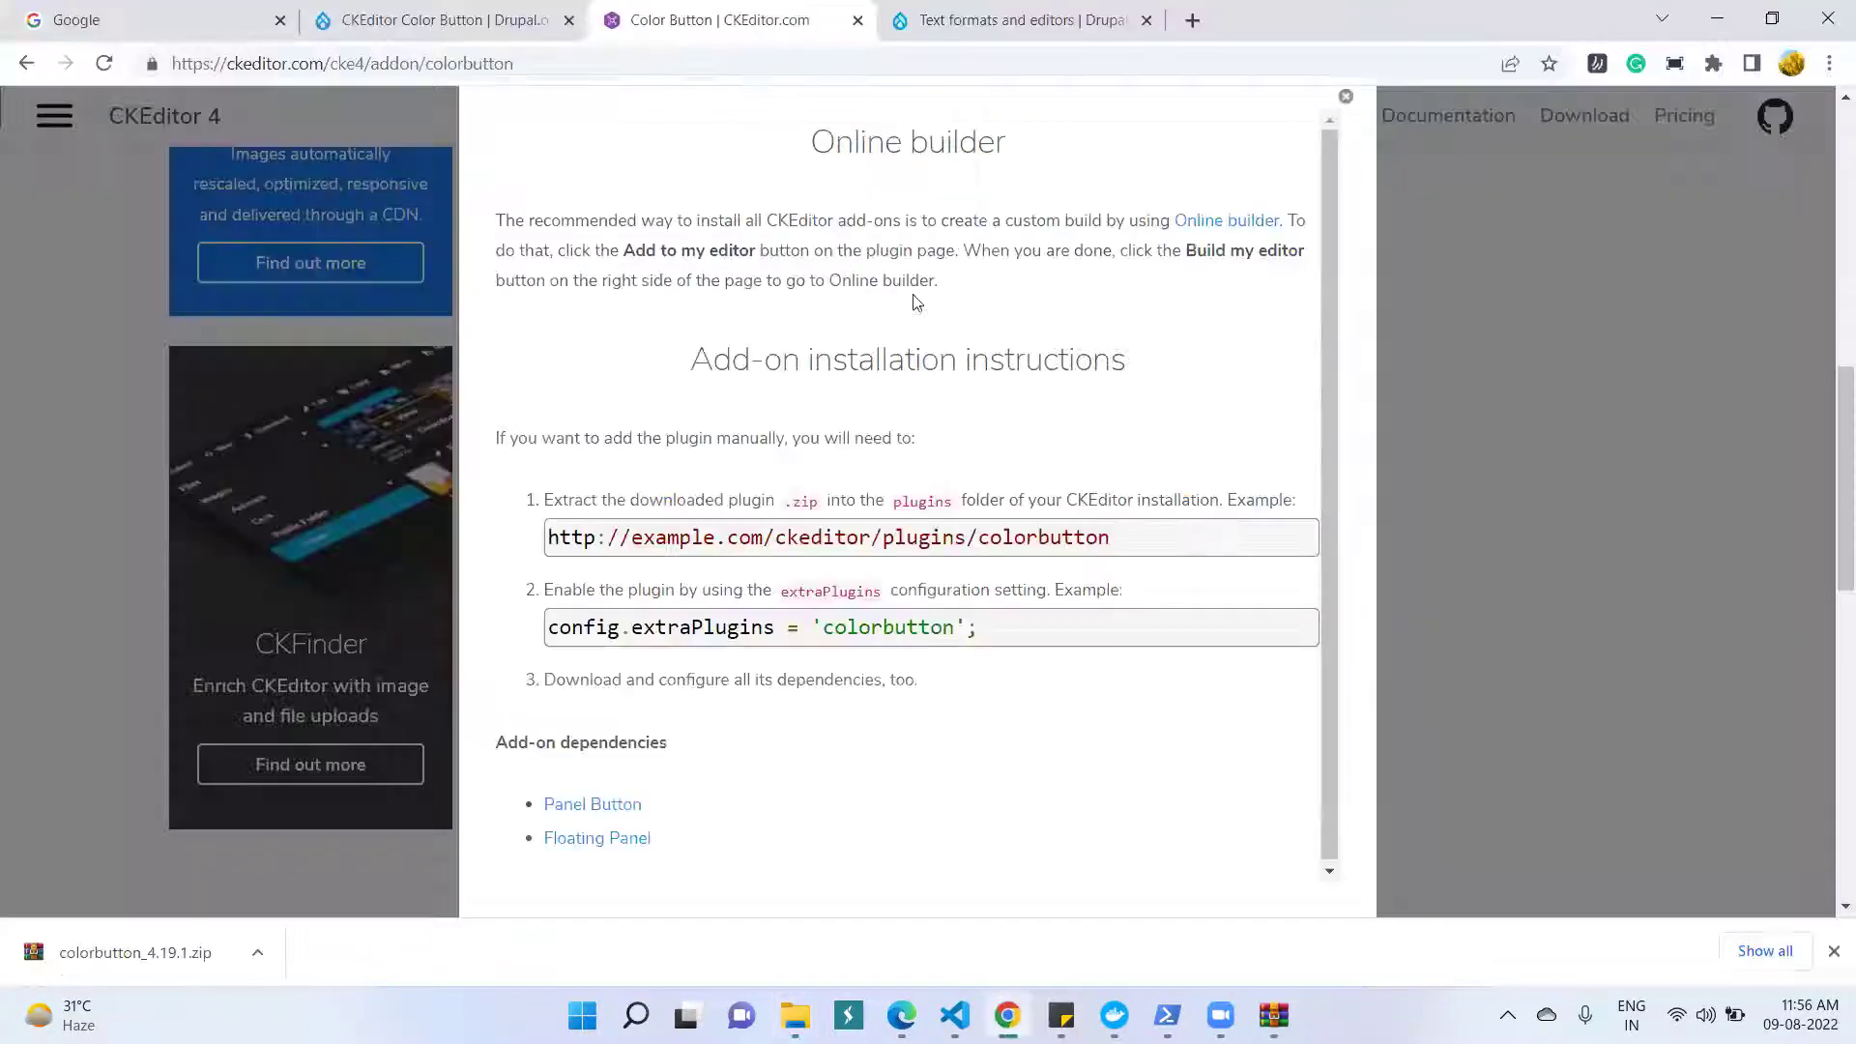
- Return to the local Drupal site's tab and open its Extend page, checking the PowerShell window while it loads
click(426, 20)
click(1028, 12)
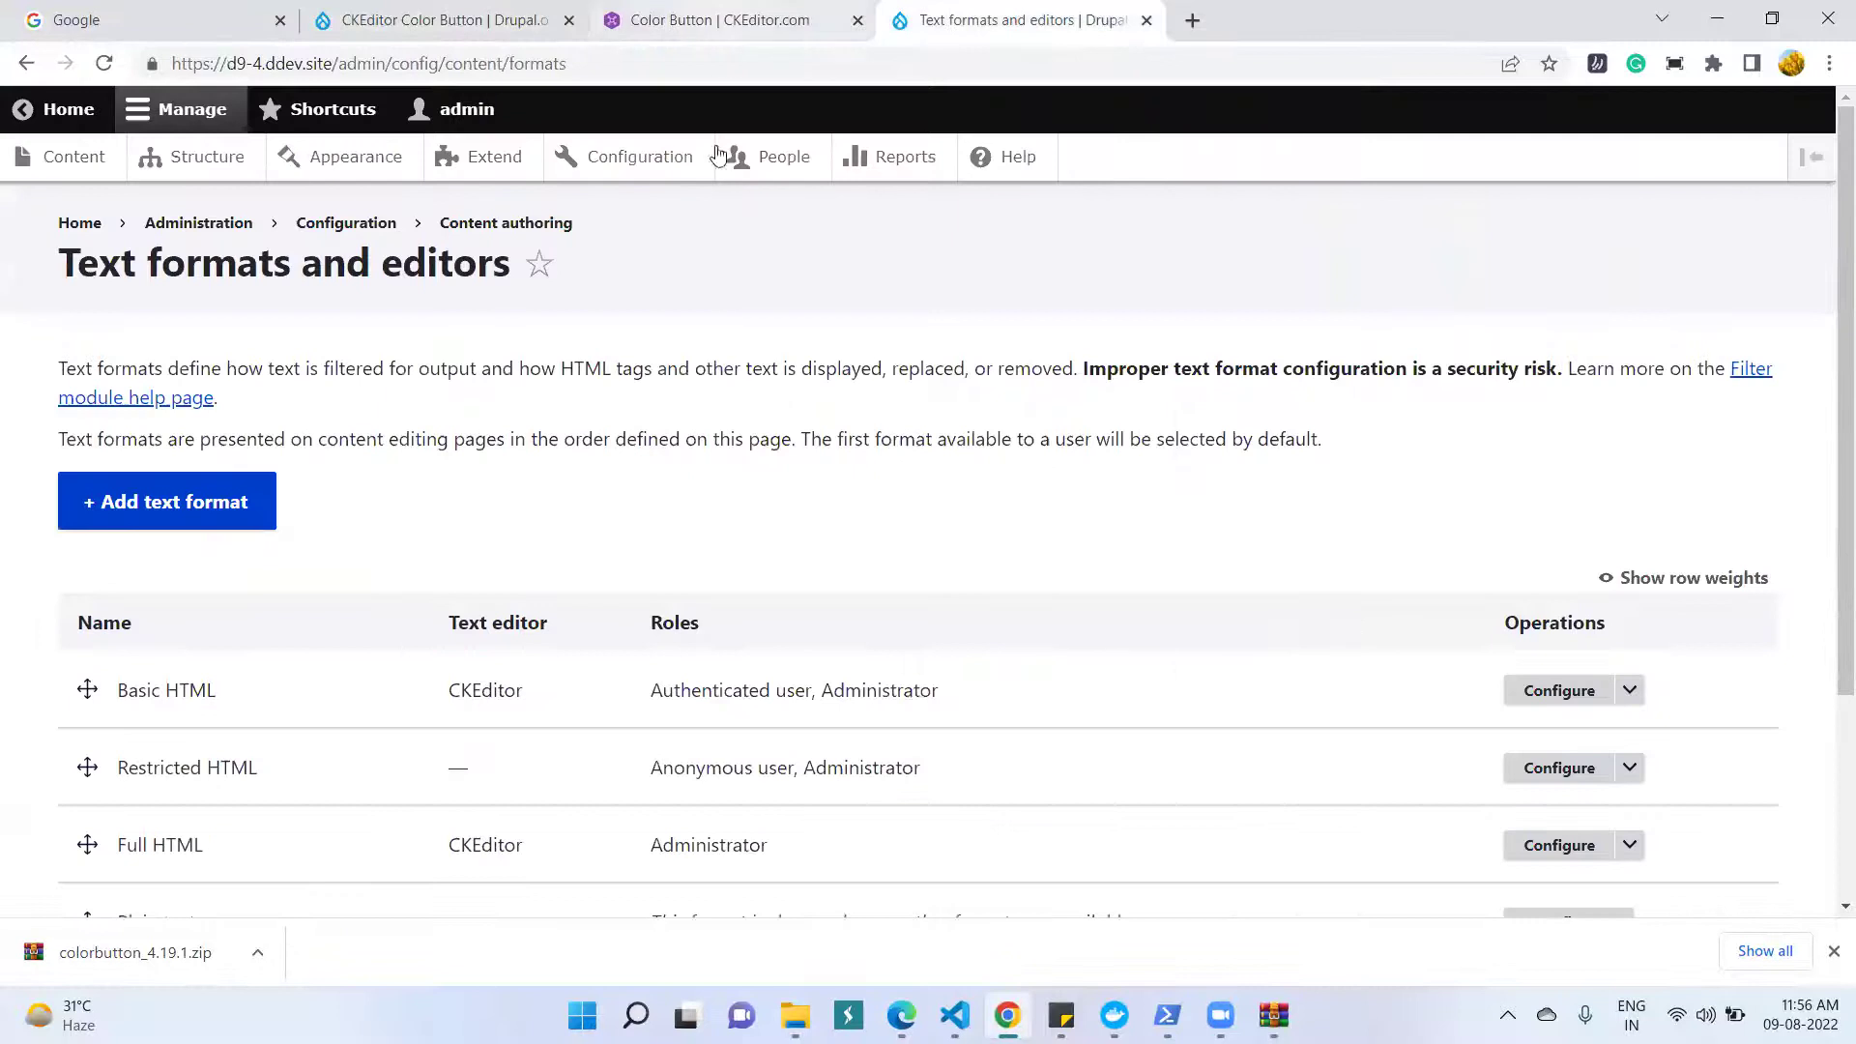
click(484, 161)
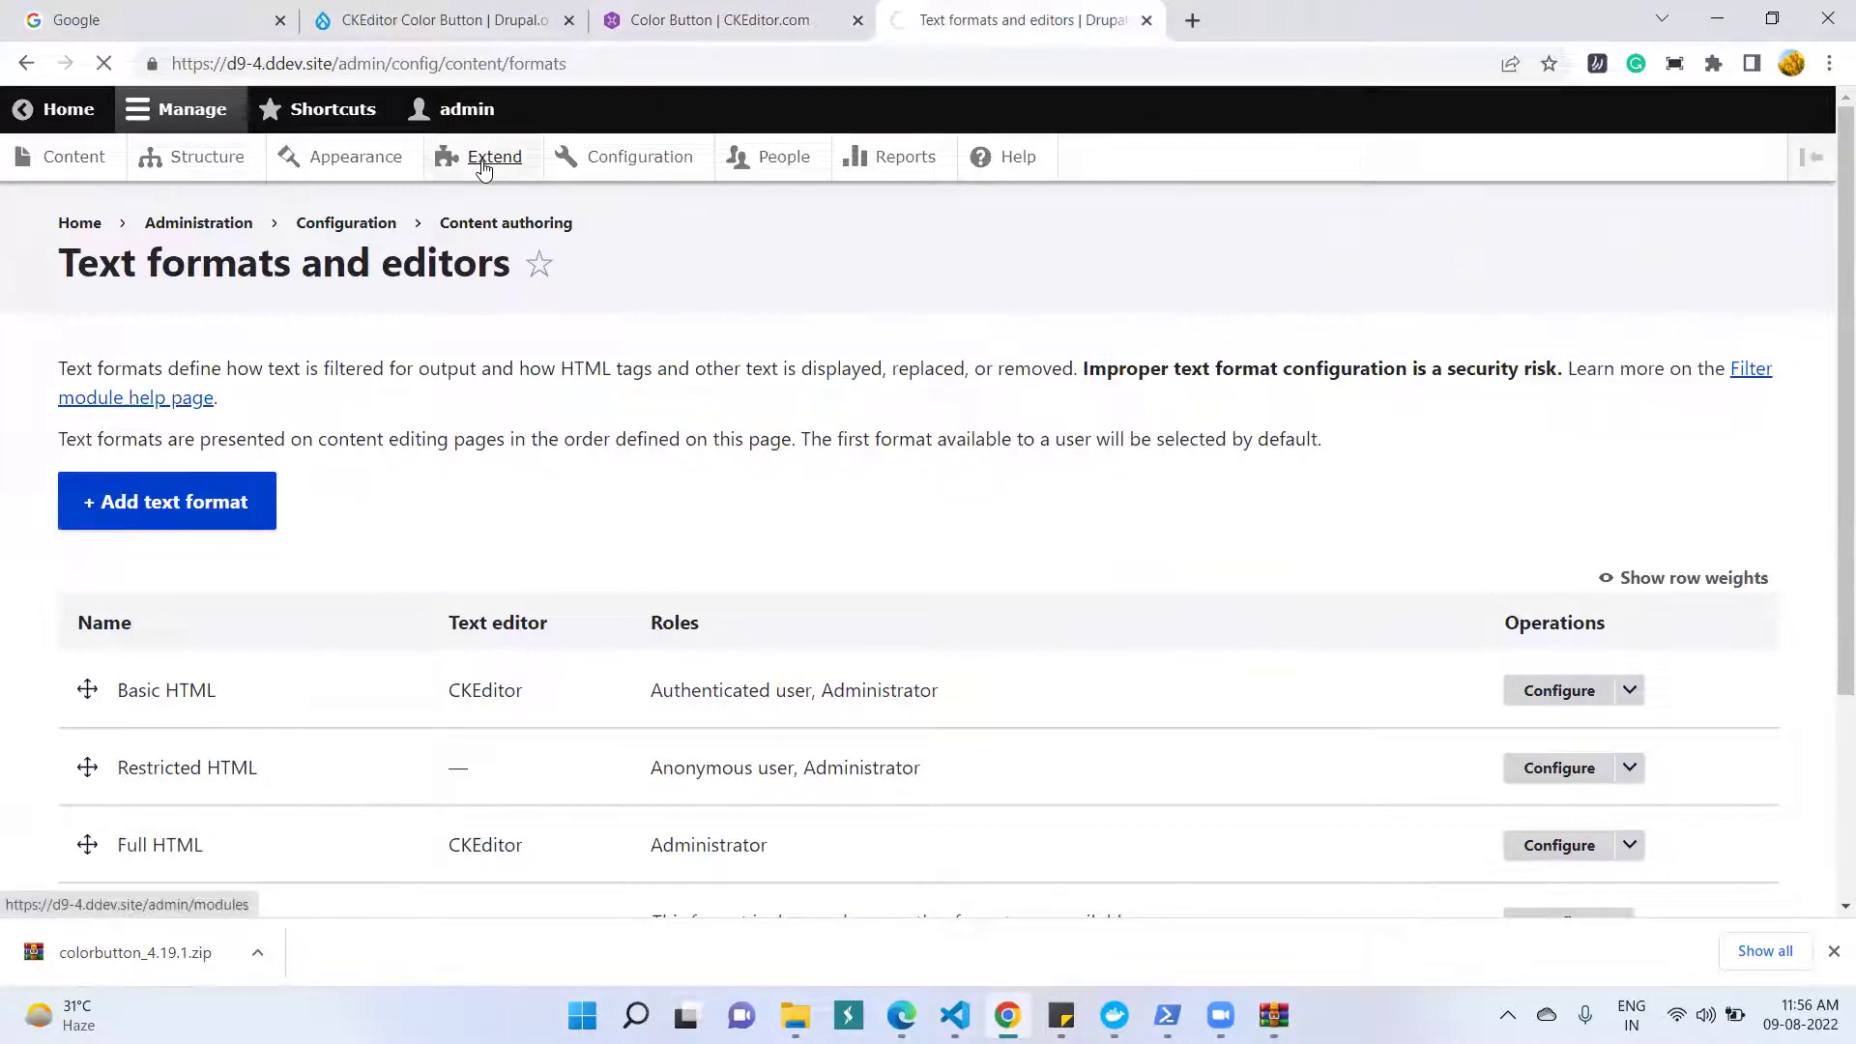
click(1167, 1017)
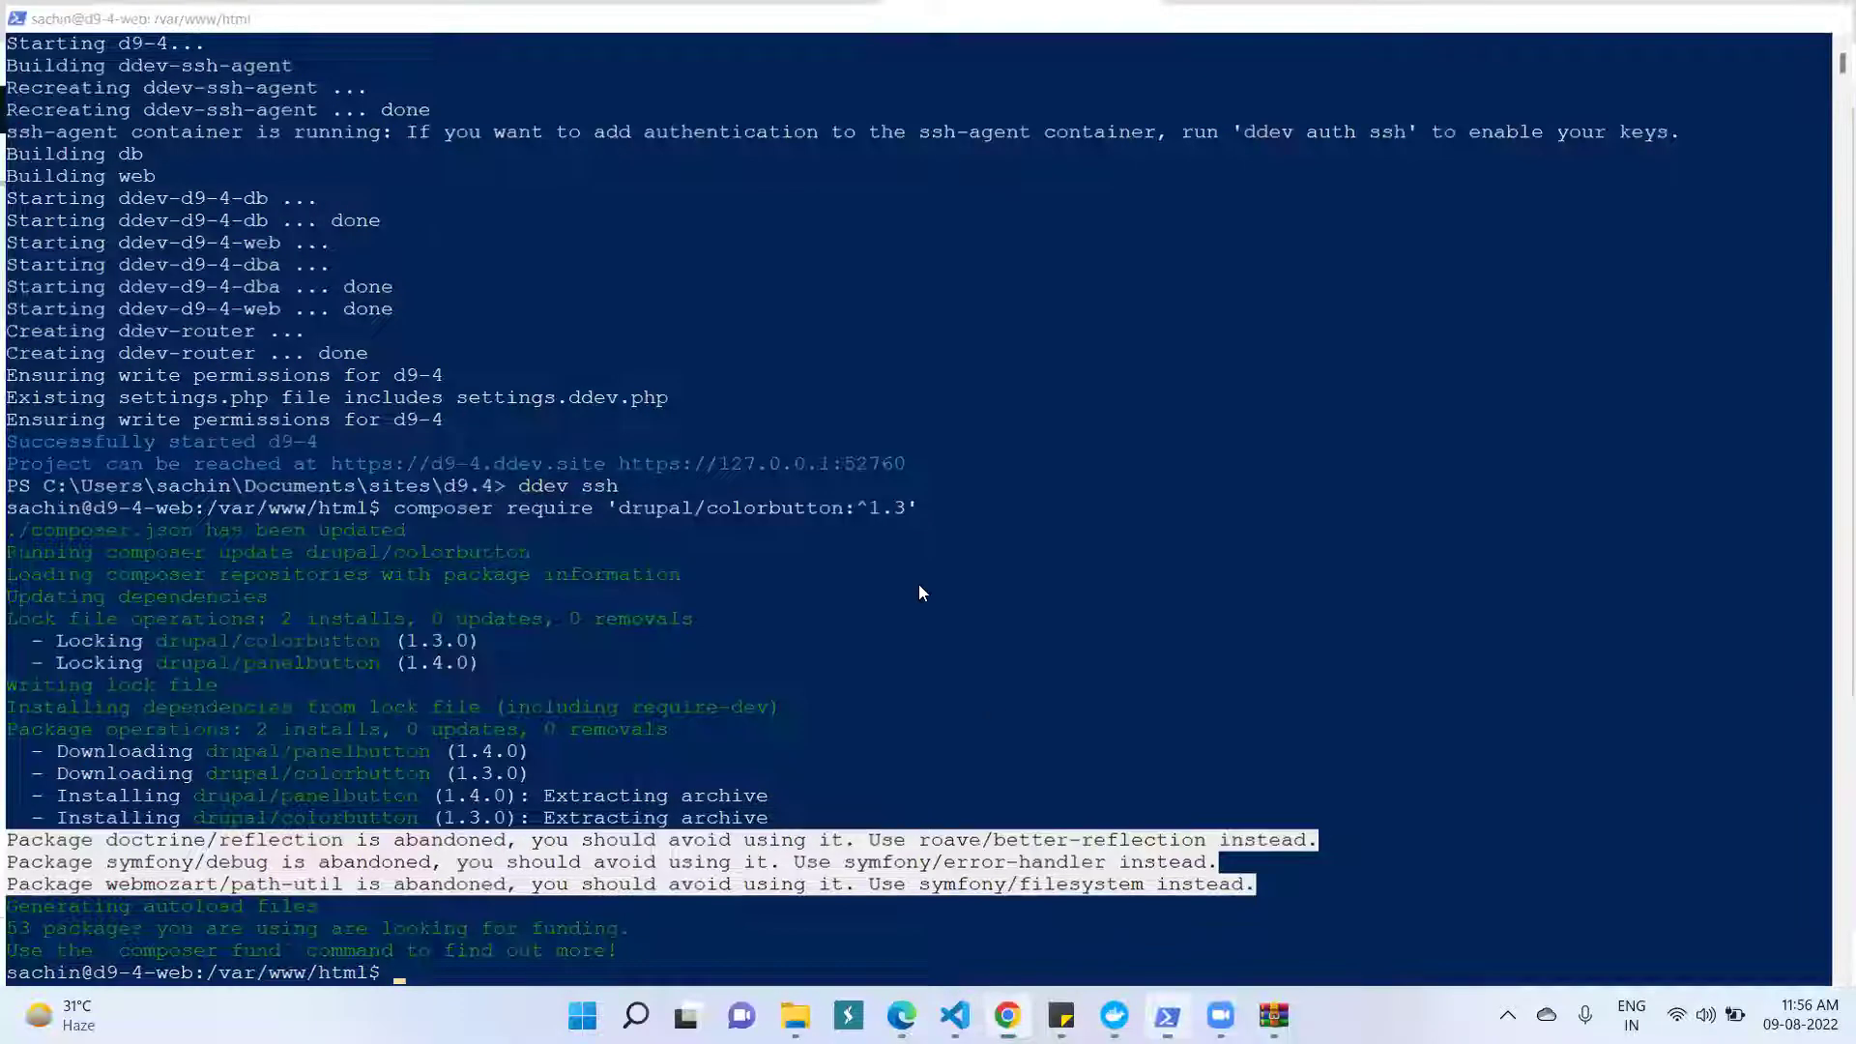
key(alt+Tab)
scroll(393, 630, down, 3)
scroll(394, 629, up, 3)
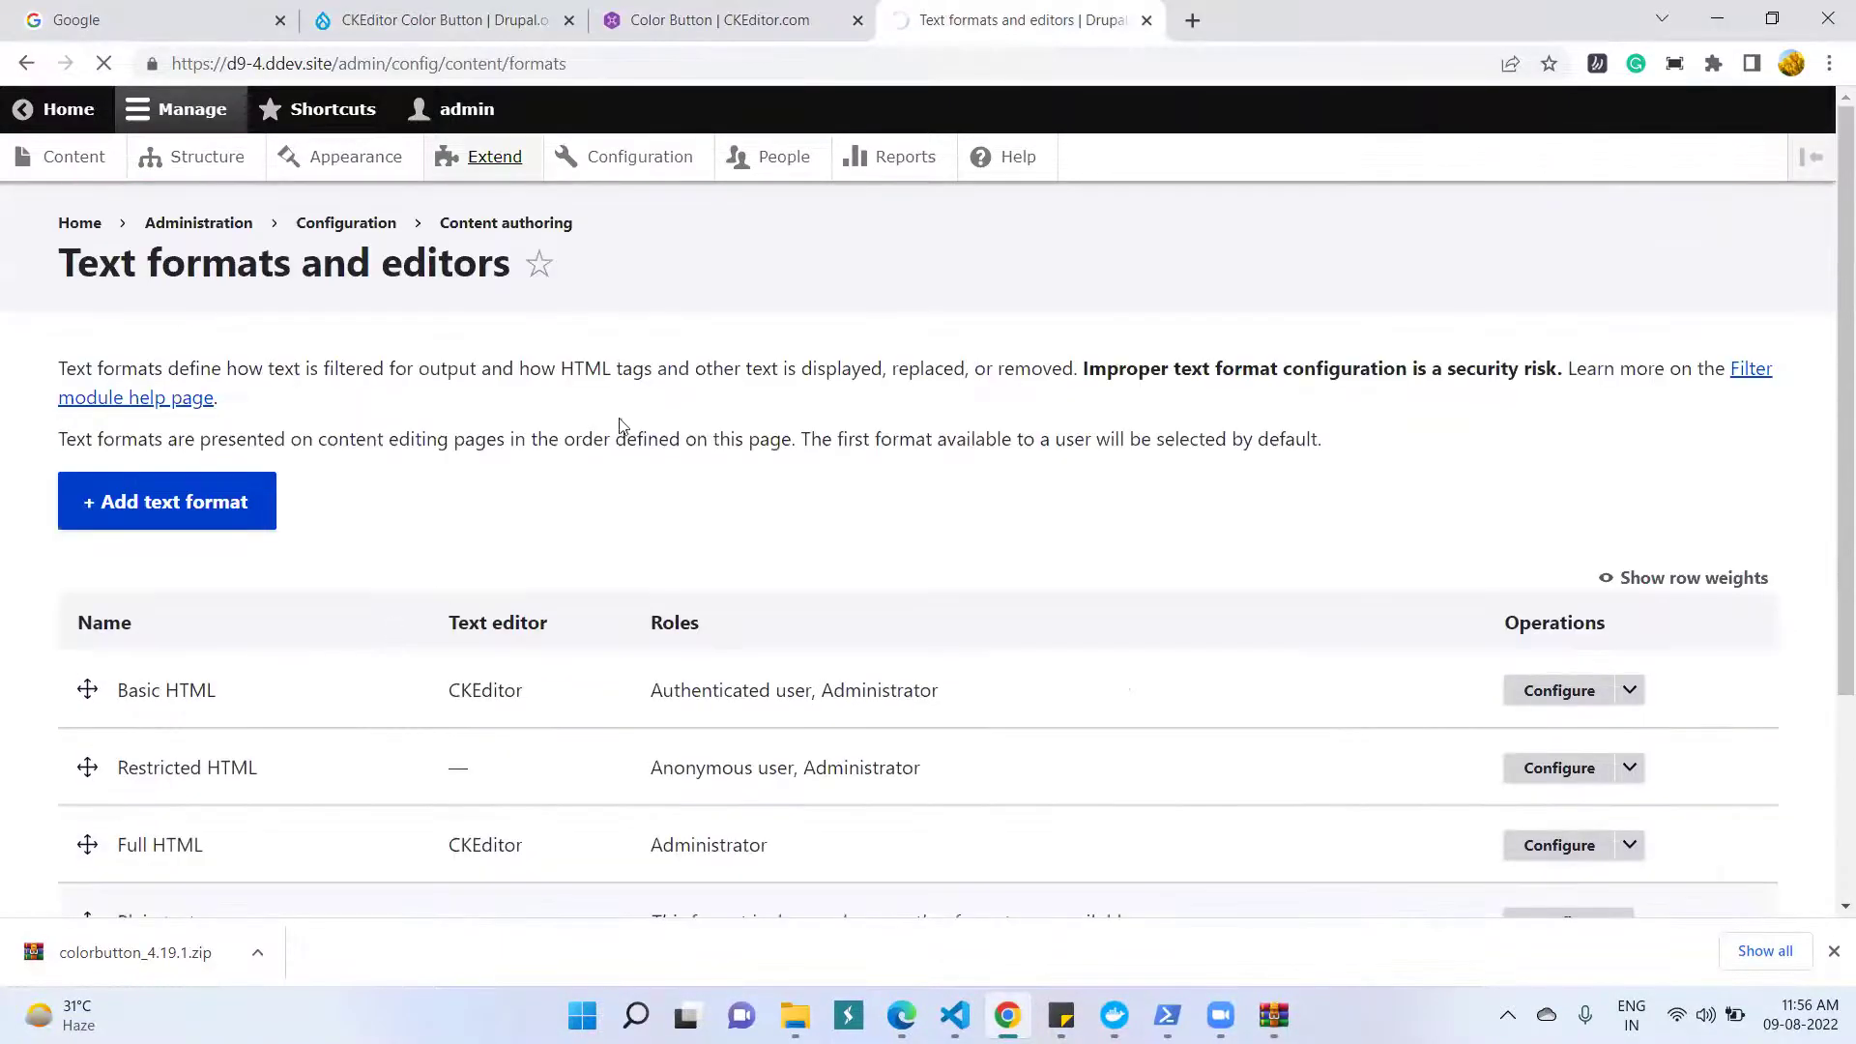
click(479, 161)
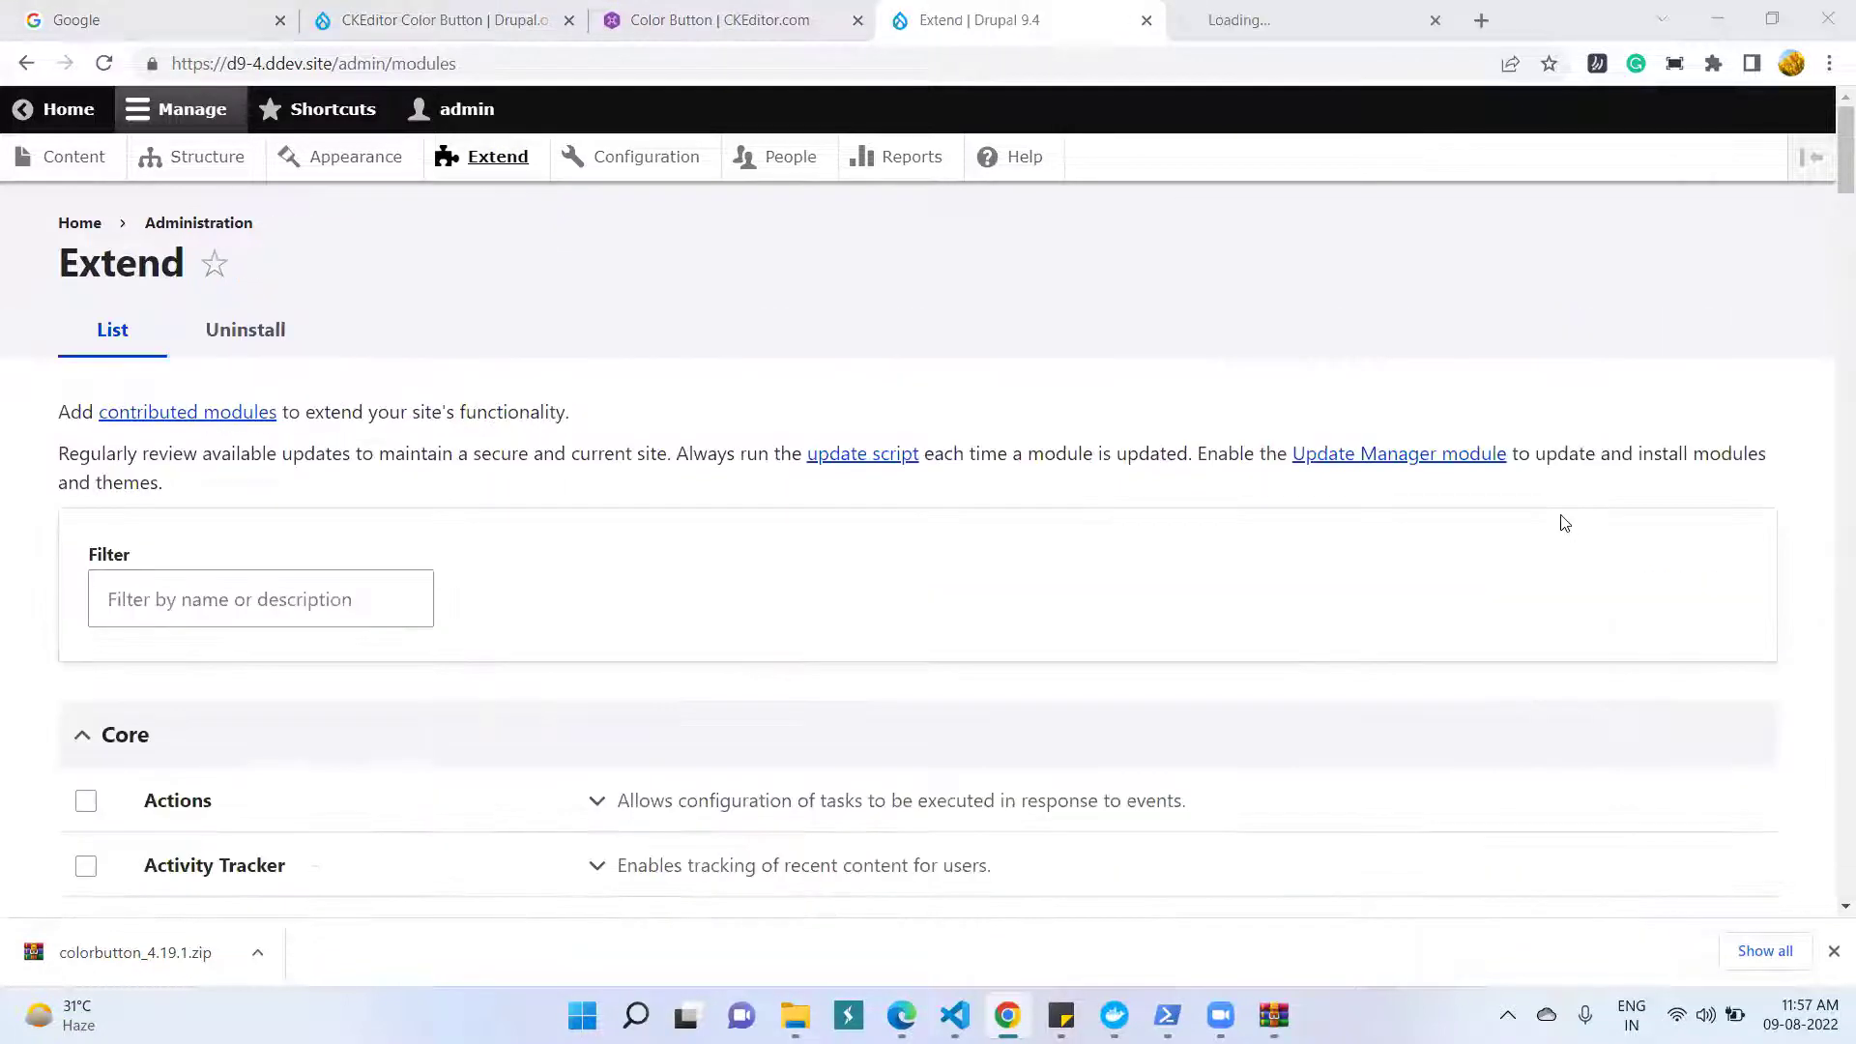
- Look through the module list on the Extend page for the CKEditor Color Button module
scroll(166, 561, down, 2)
scroll(167, 563, down, 5)
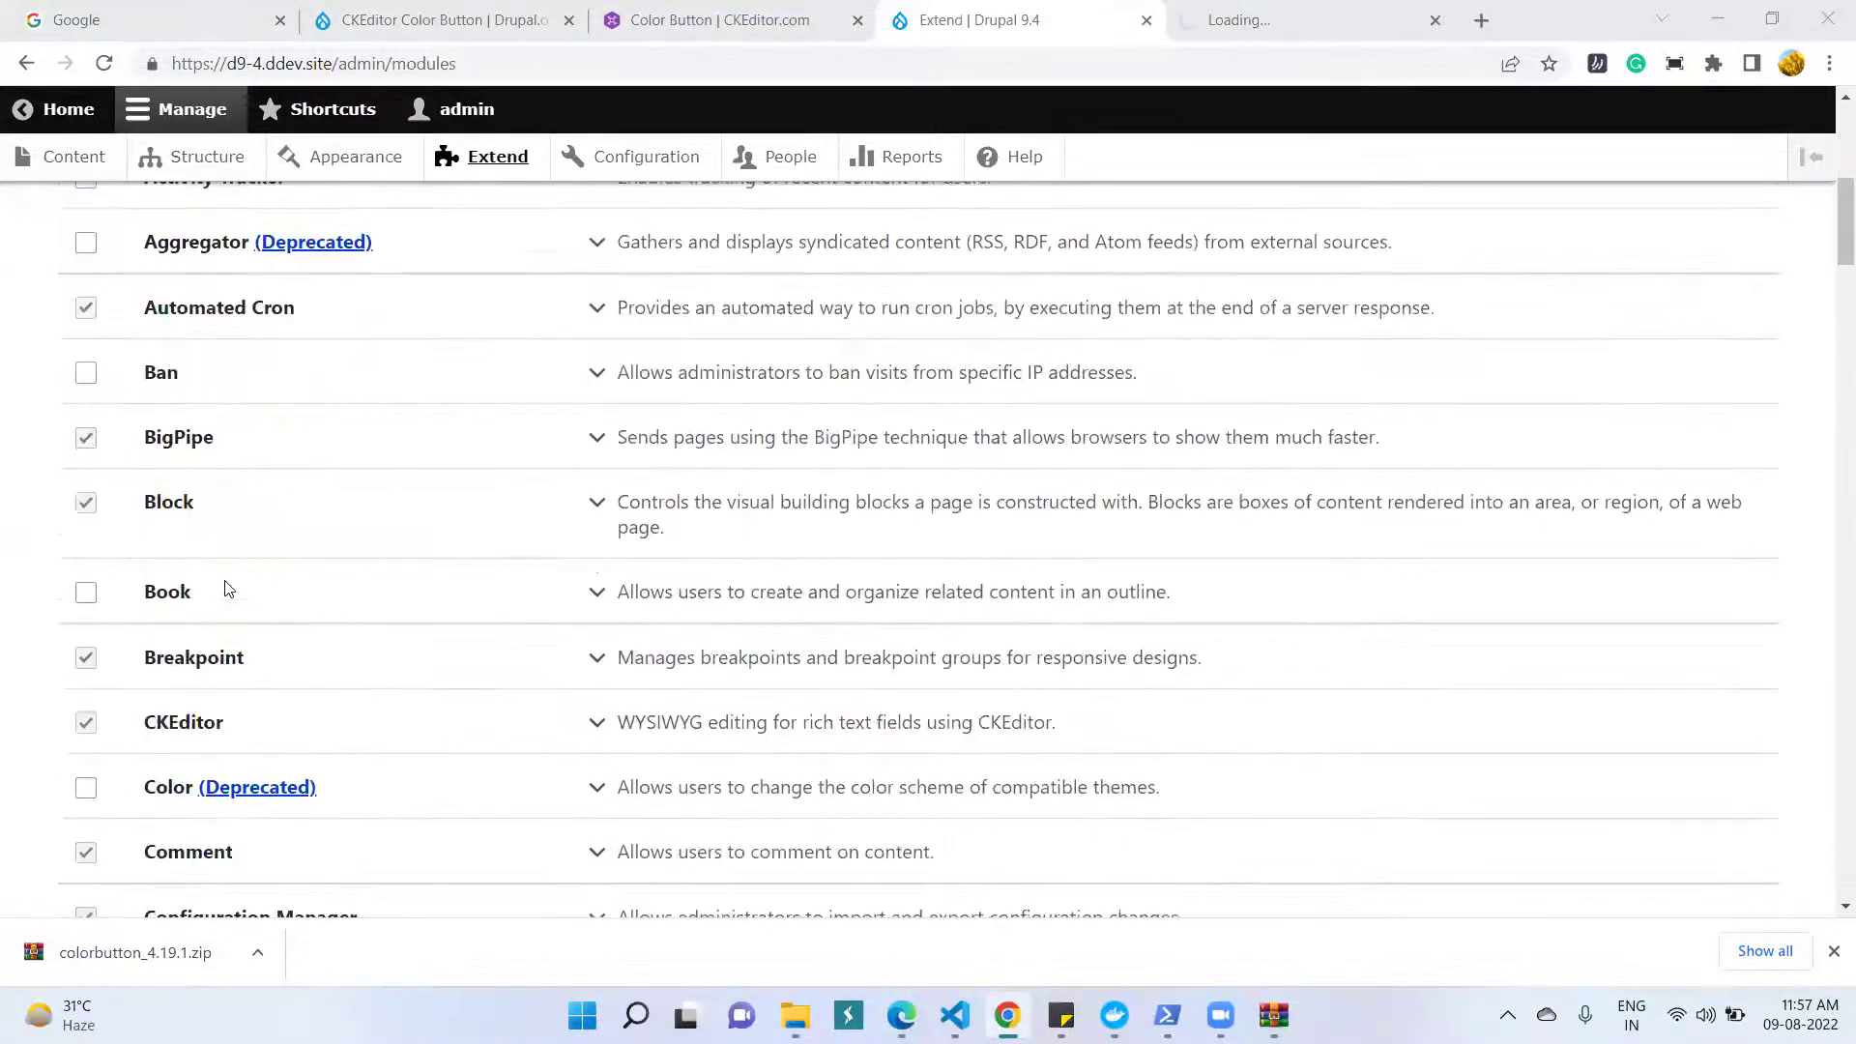
scroll(228, 592, up, 4)
scroll(249, 607, down, 3)
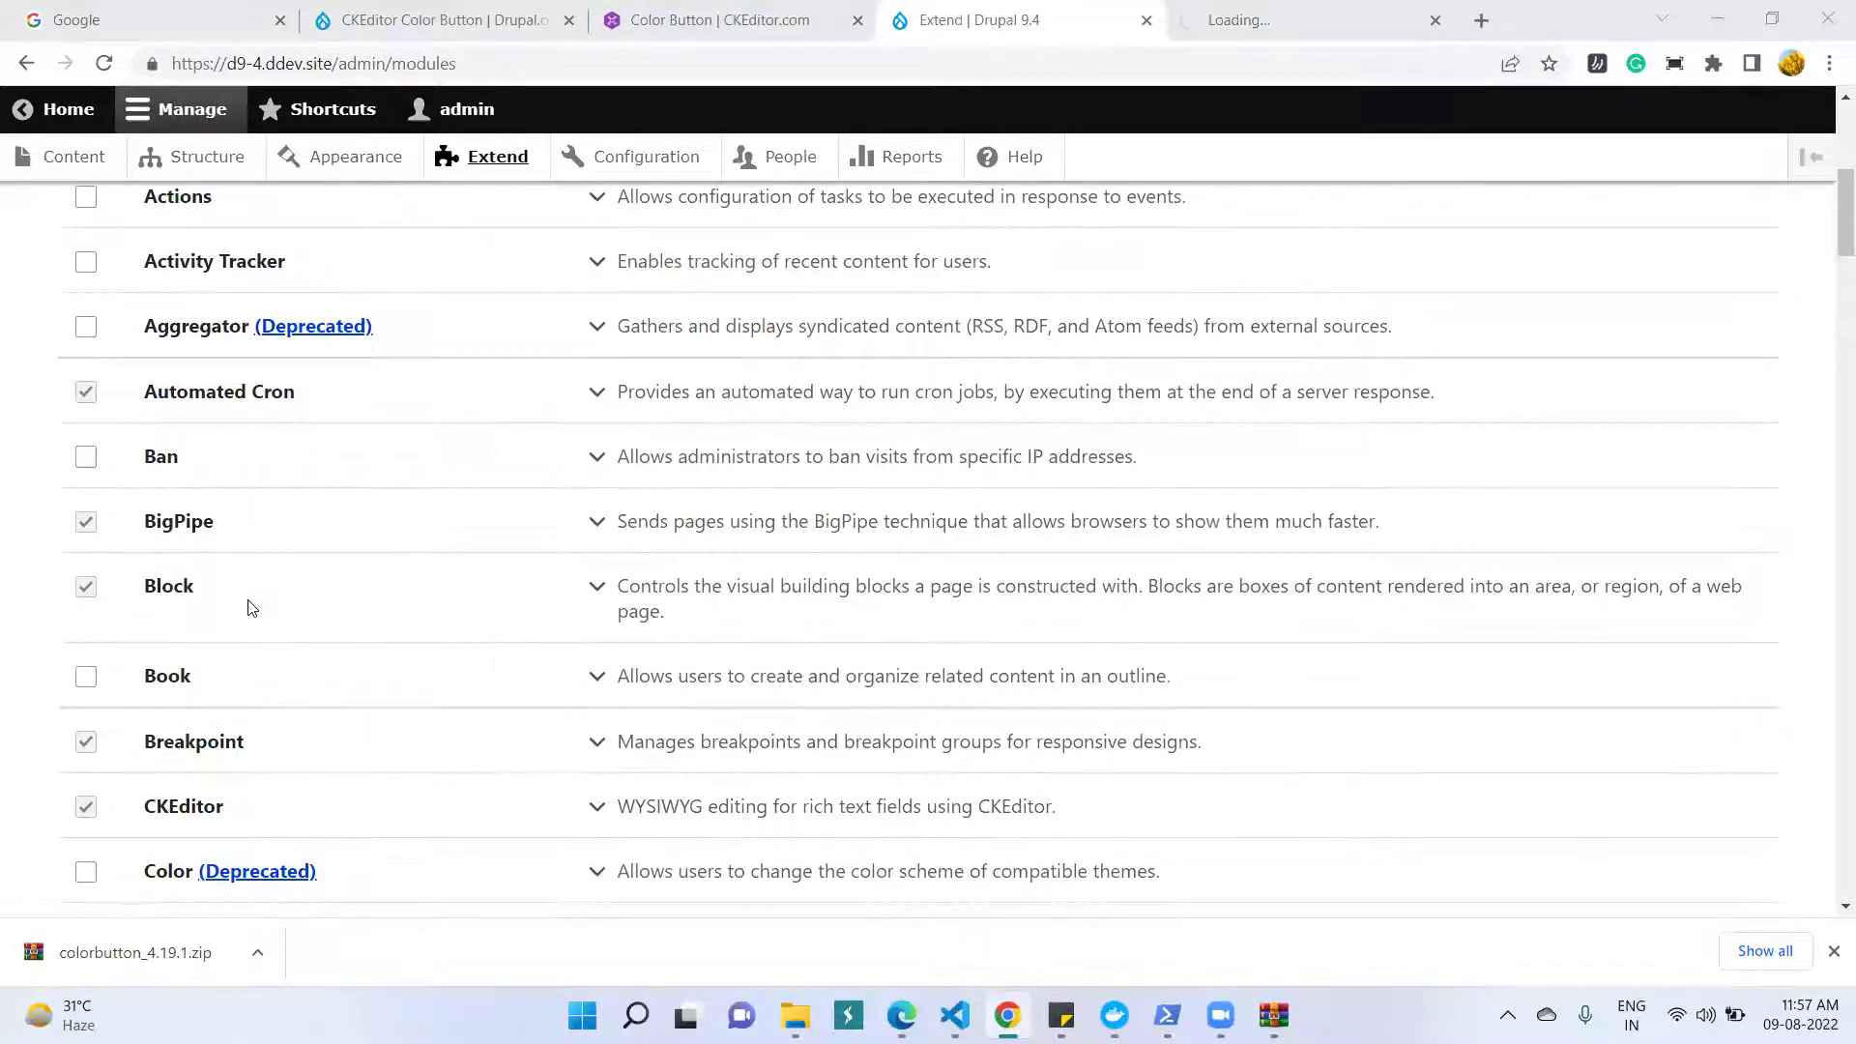
scroll(249, 609, up, 3)
scroll(249, 614, down, 9)
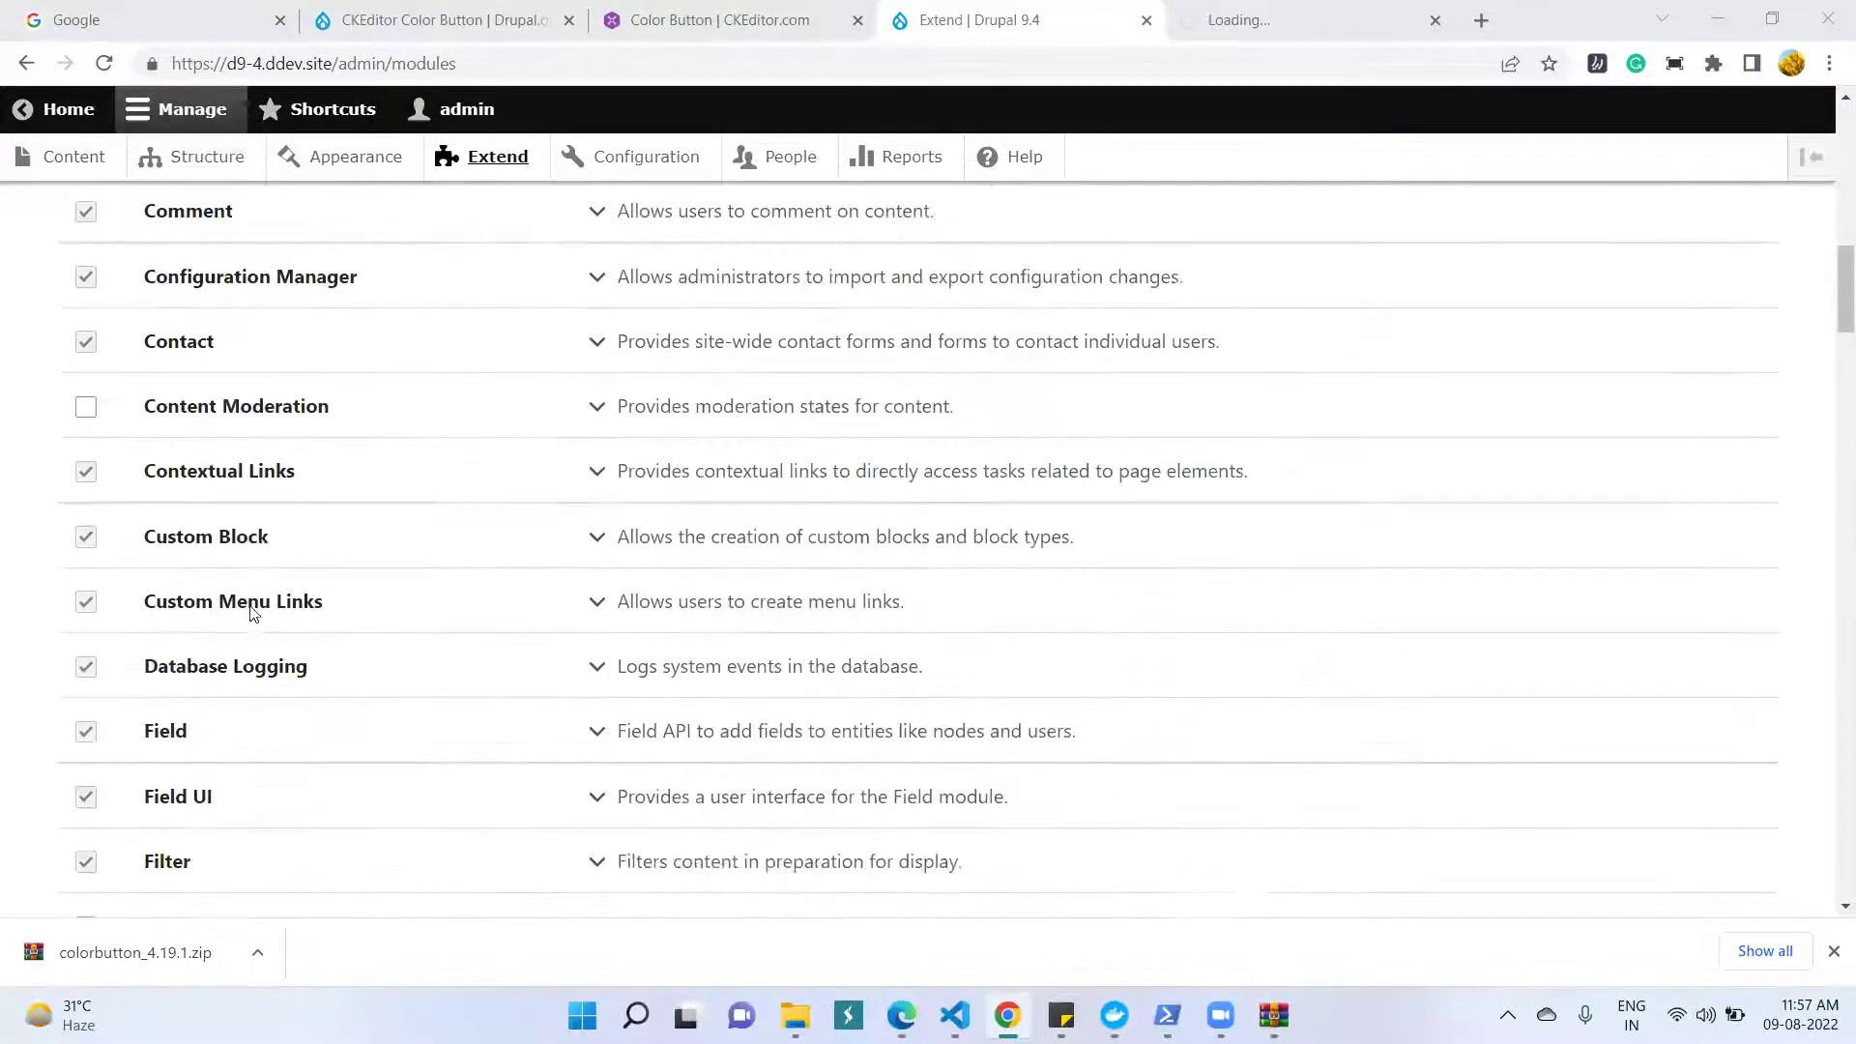
scroll(250, 613, down, 14)
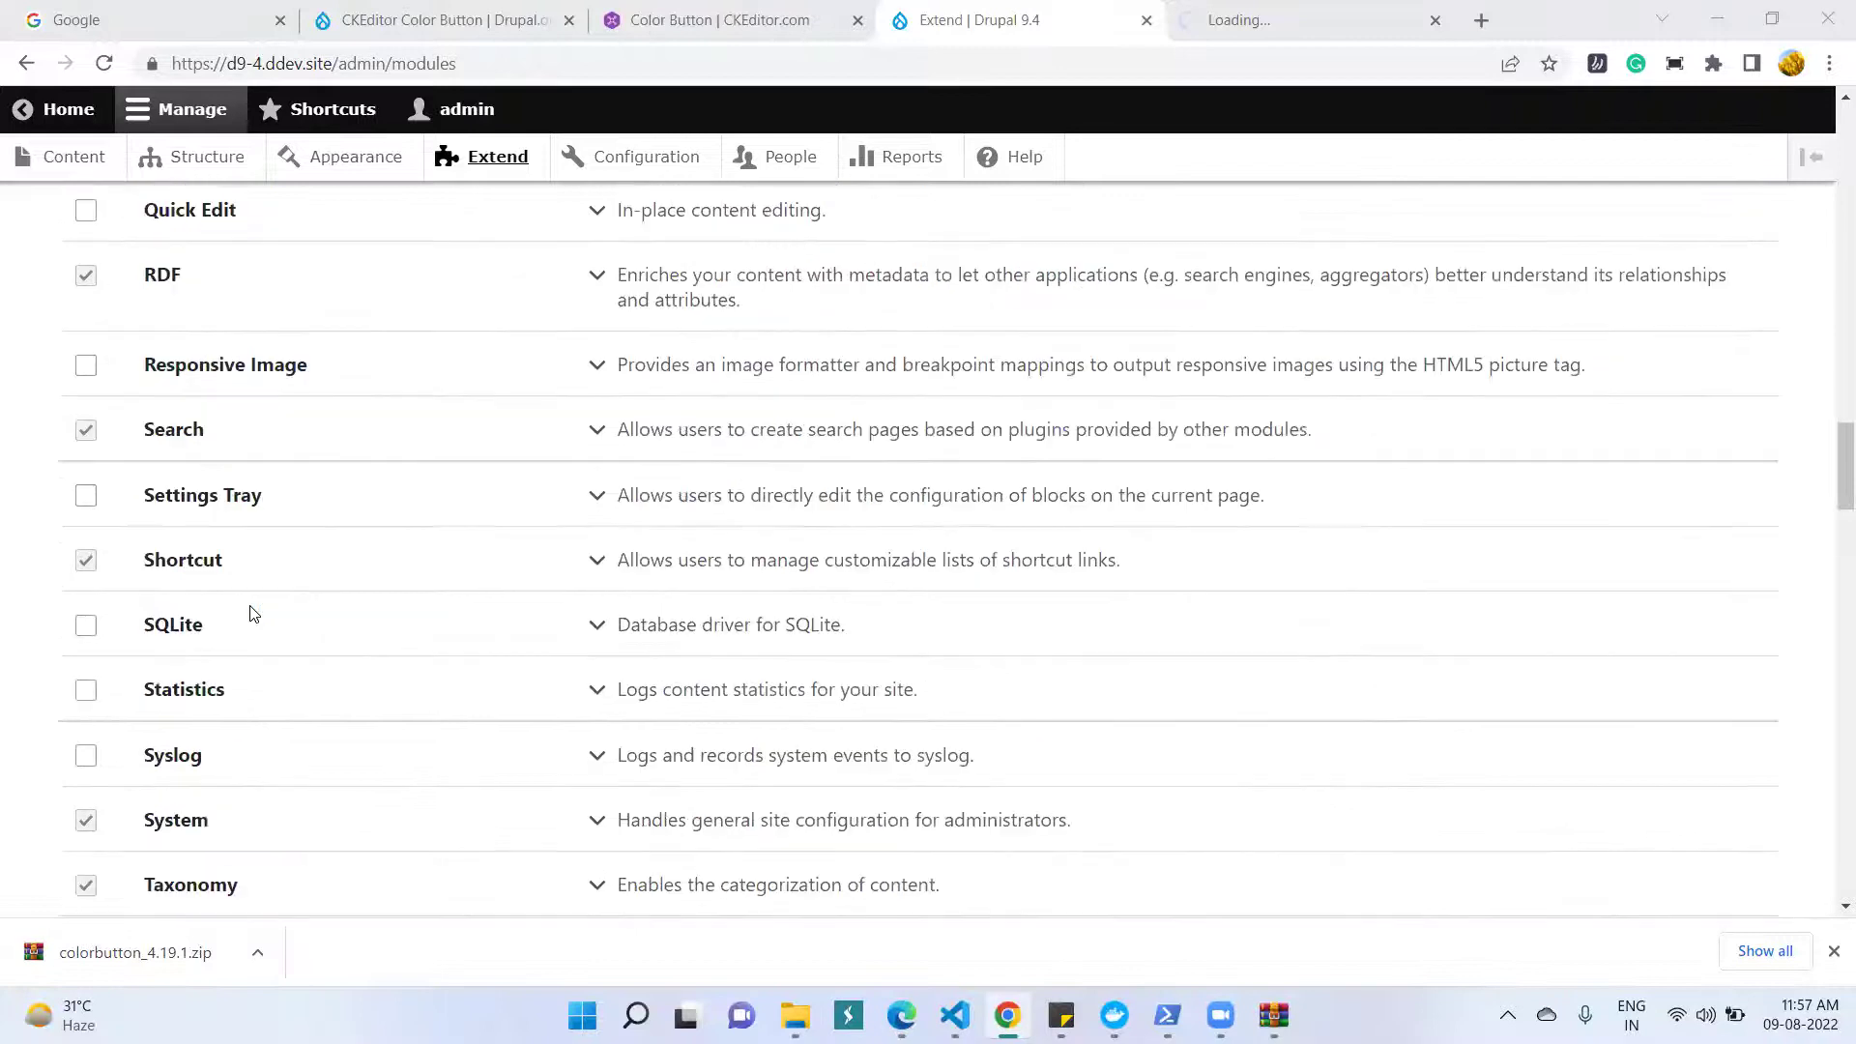
scroll(249, 614, down, 15)
scroll(360, 610, down, 9)
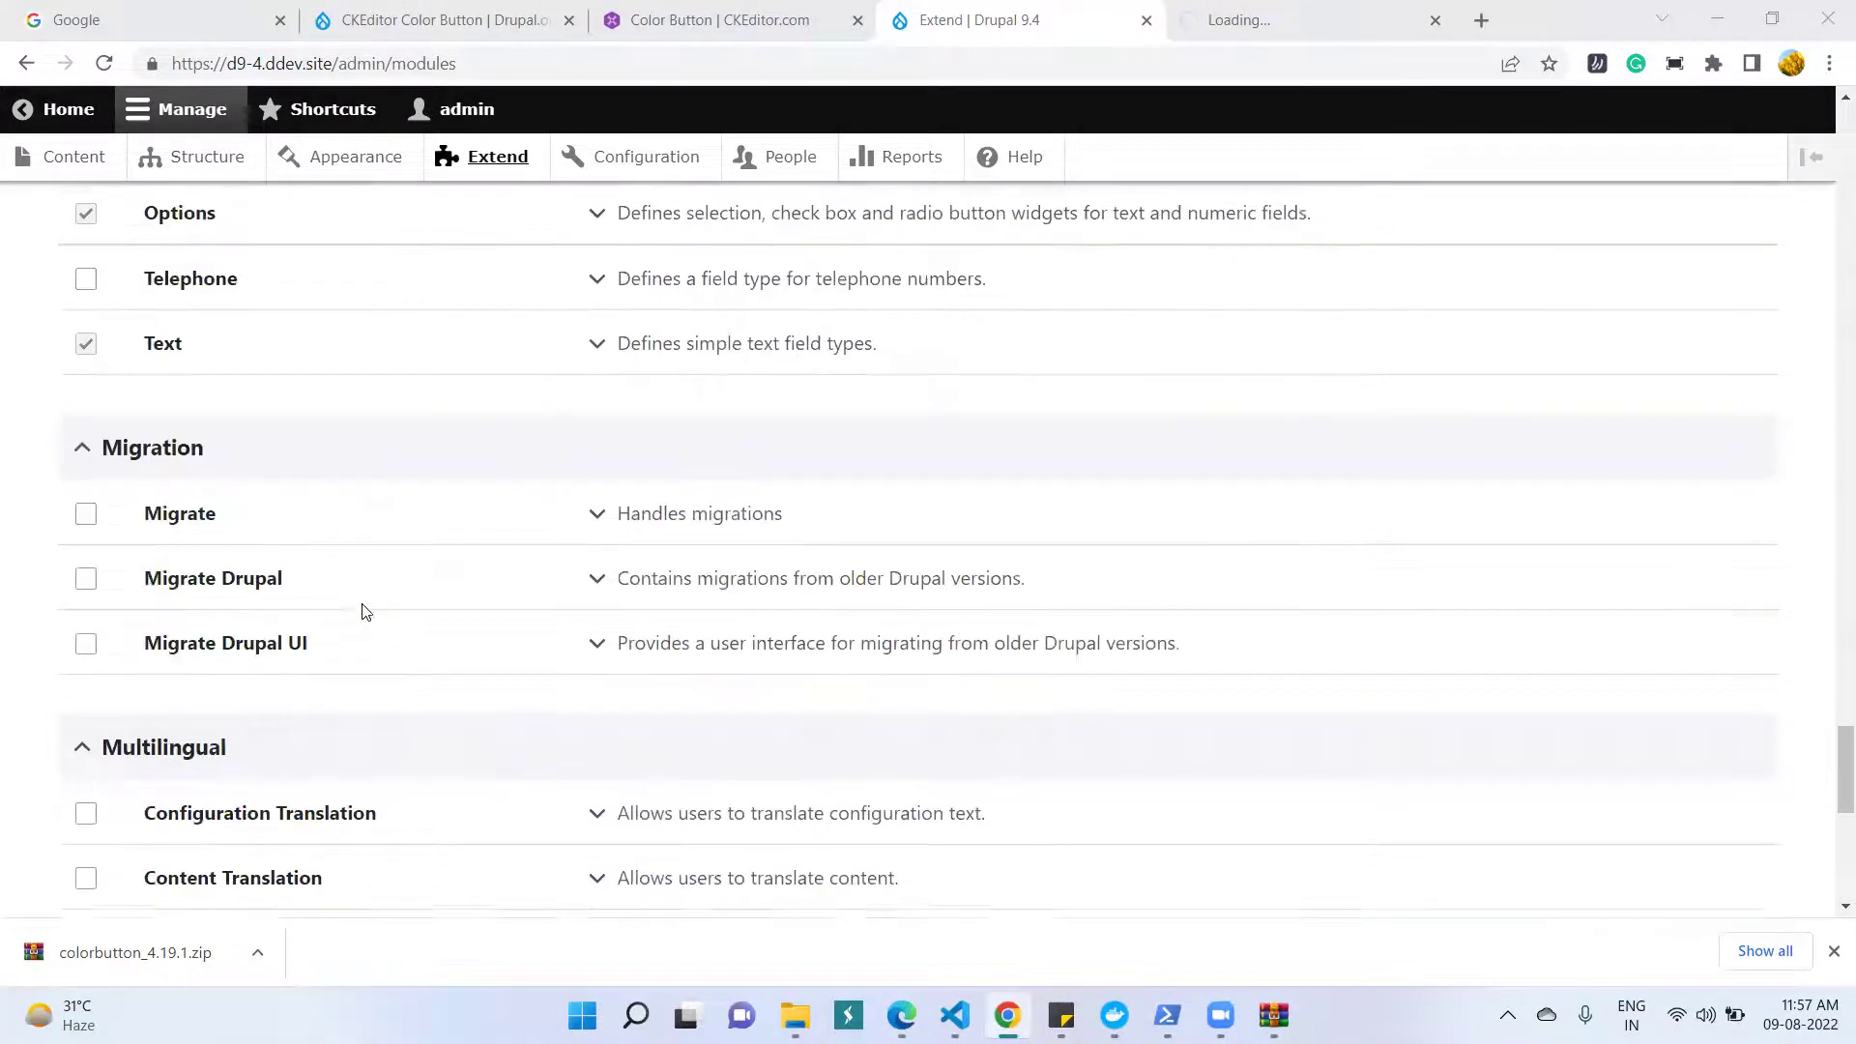
scroll(366, 610, down, 8)
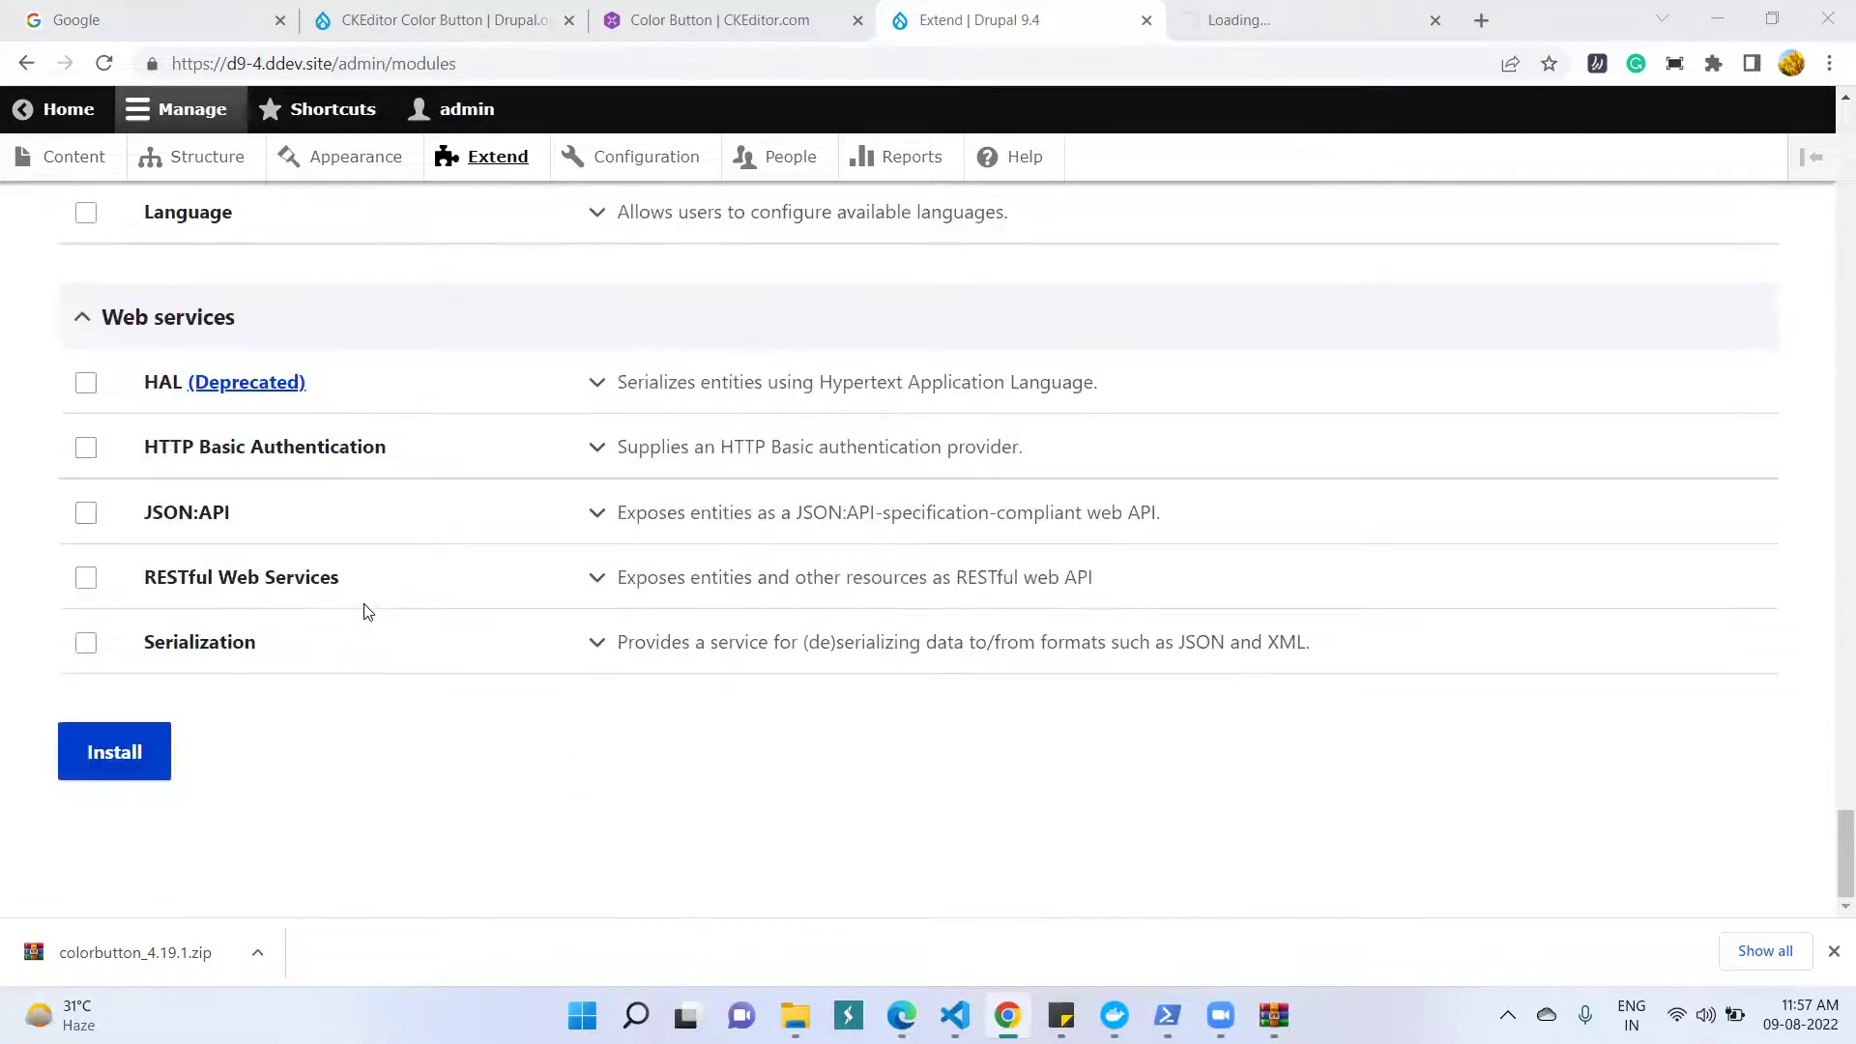
scroll(366, 611, up, 5)
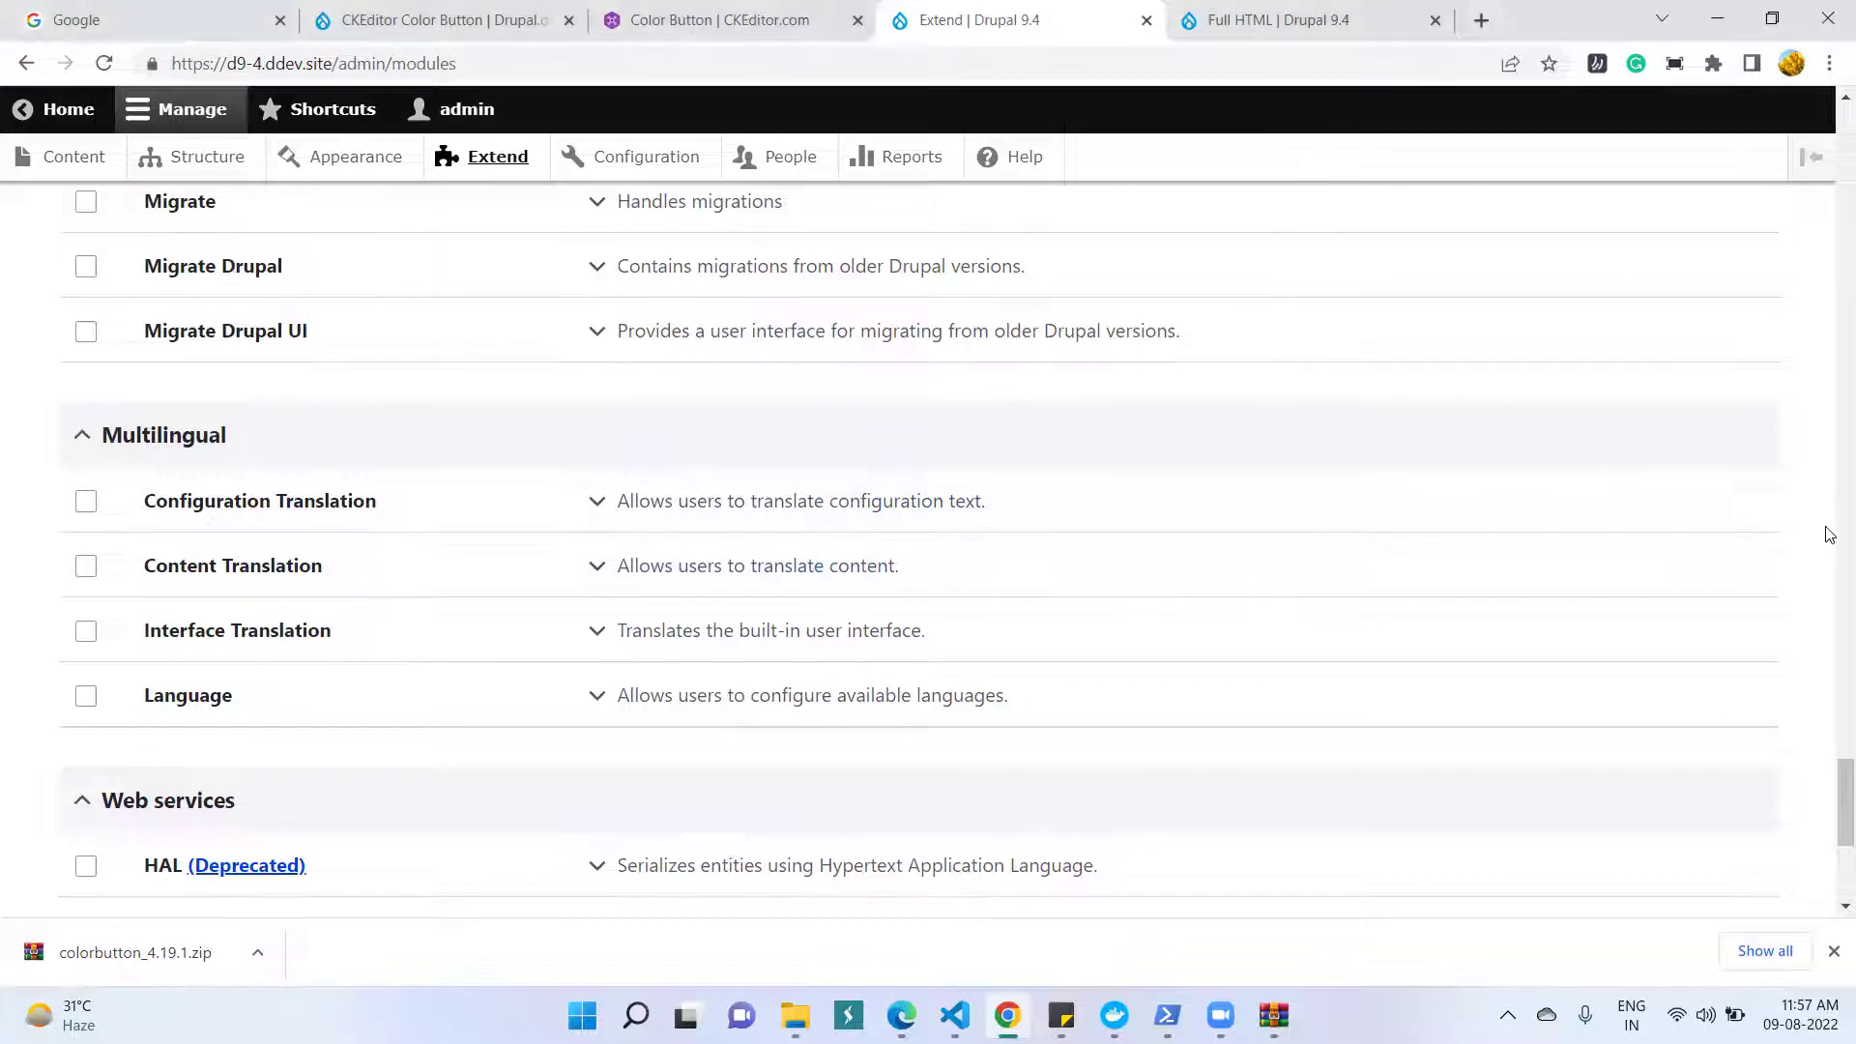
- Search the Extend page for "color" and step through the matches to locate the Color Button module
key(ctrl+f)
text(color)
key(Return)
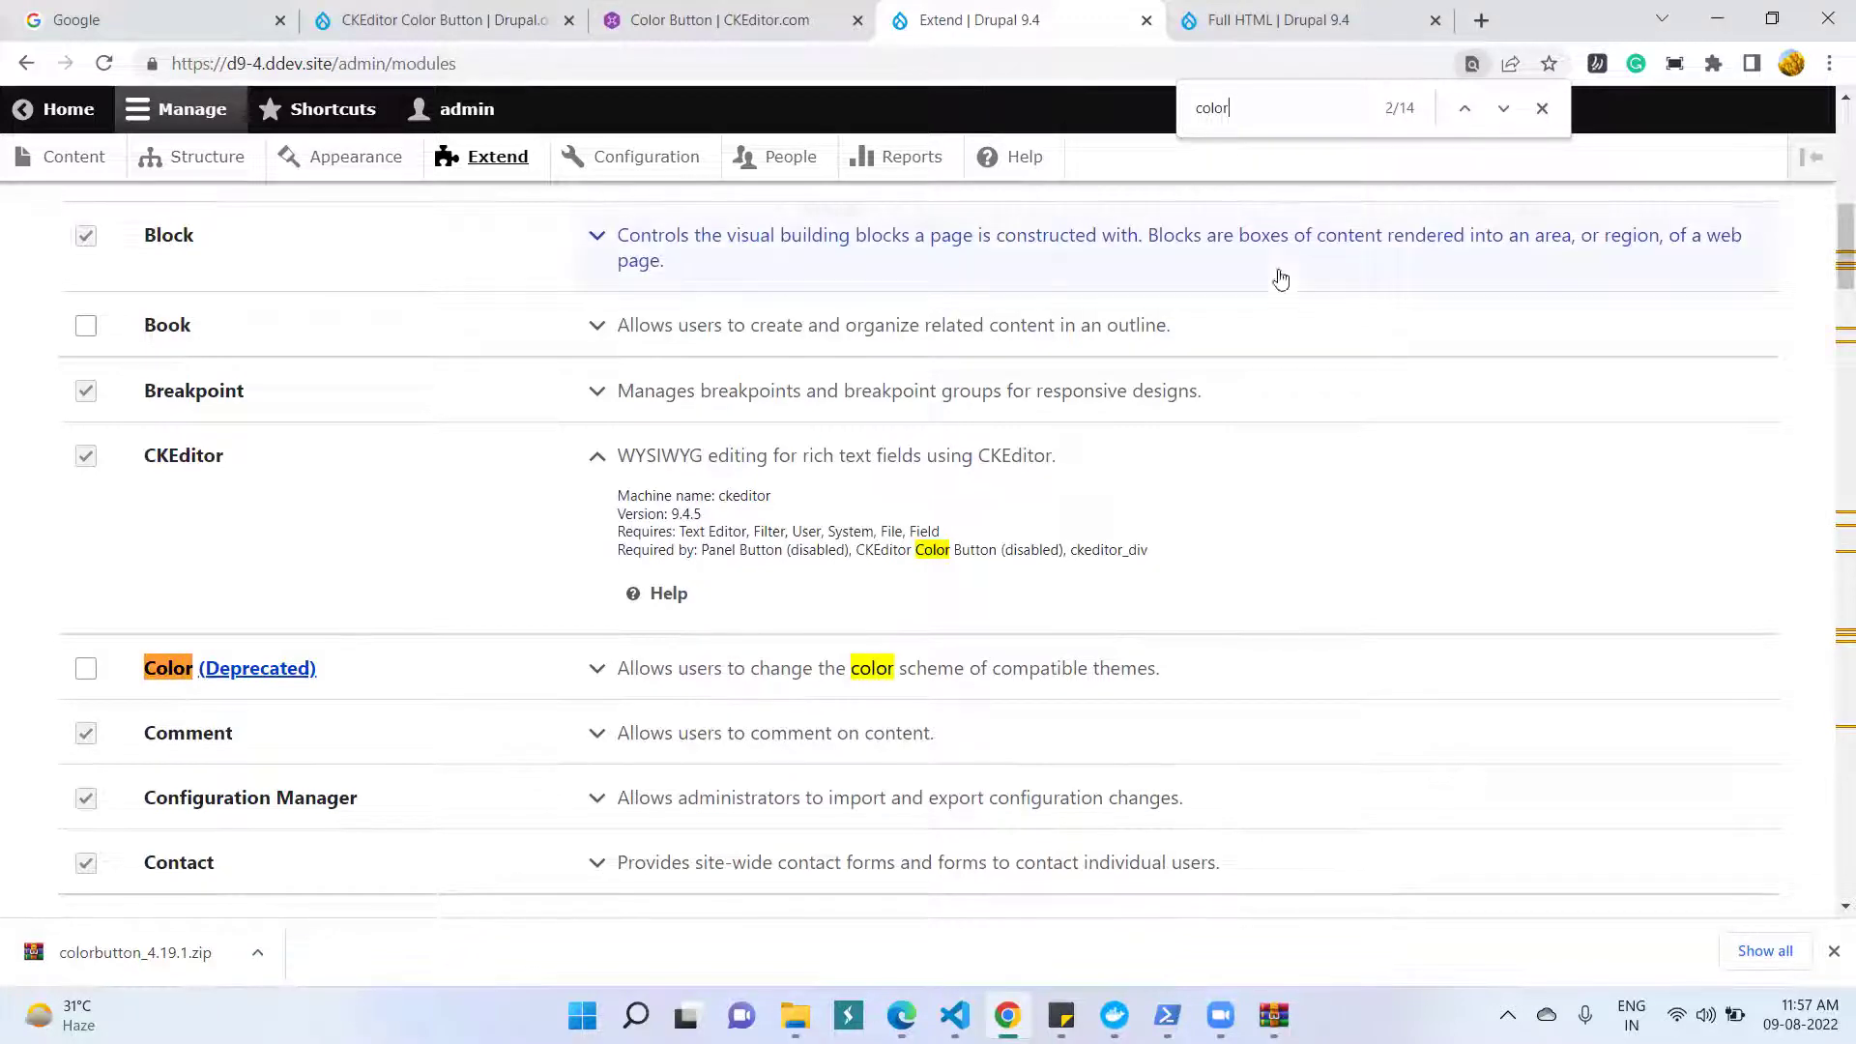
click(1503, 110)
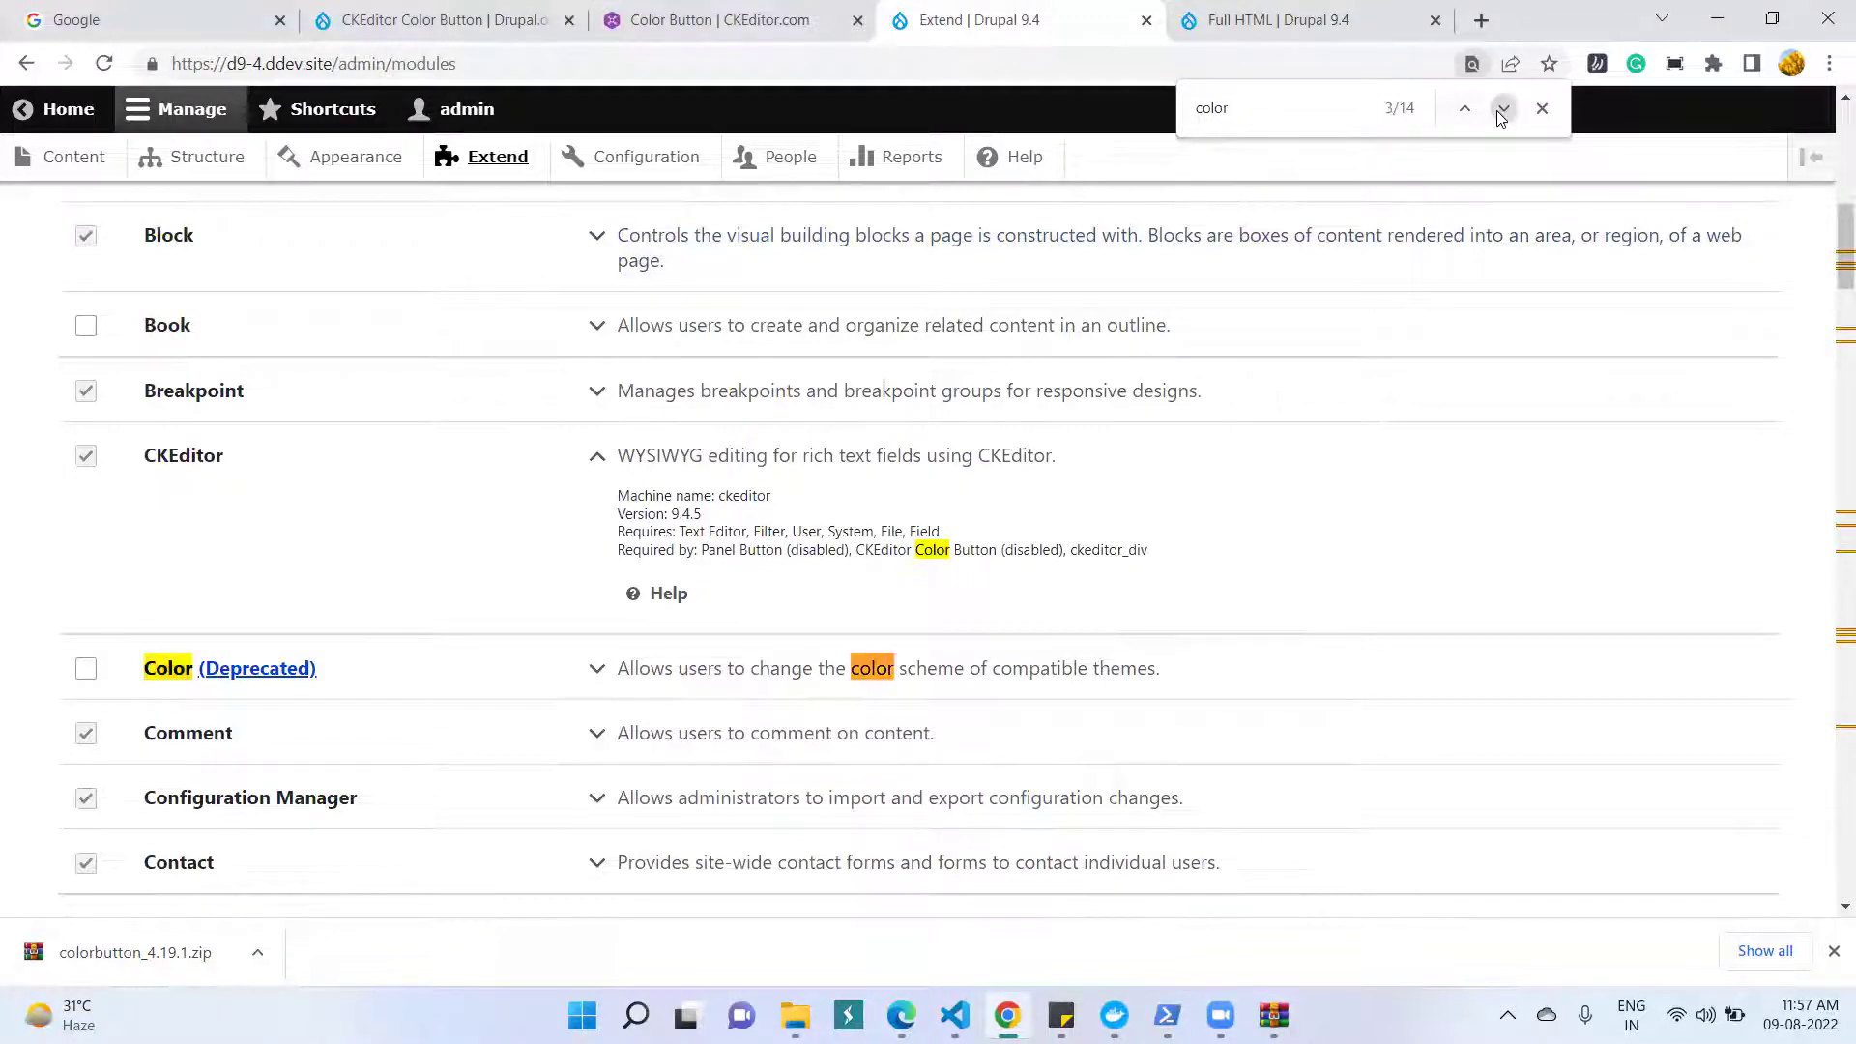
click(1503, 111)
click(1502, 110)
click(1503, 111)
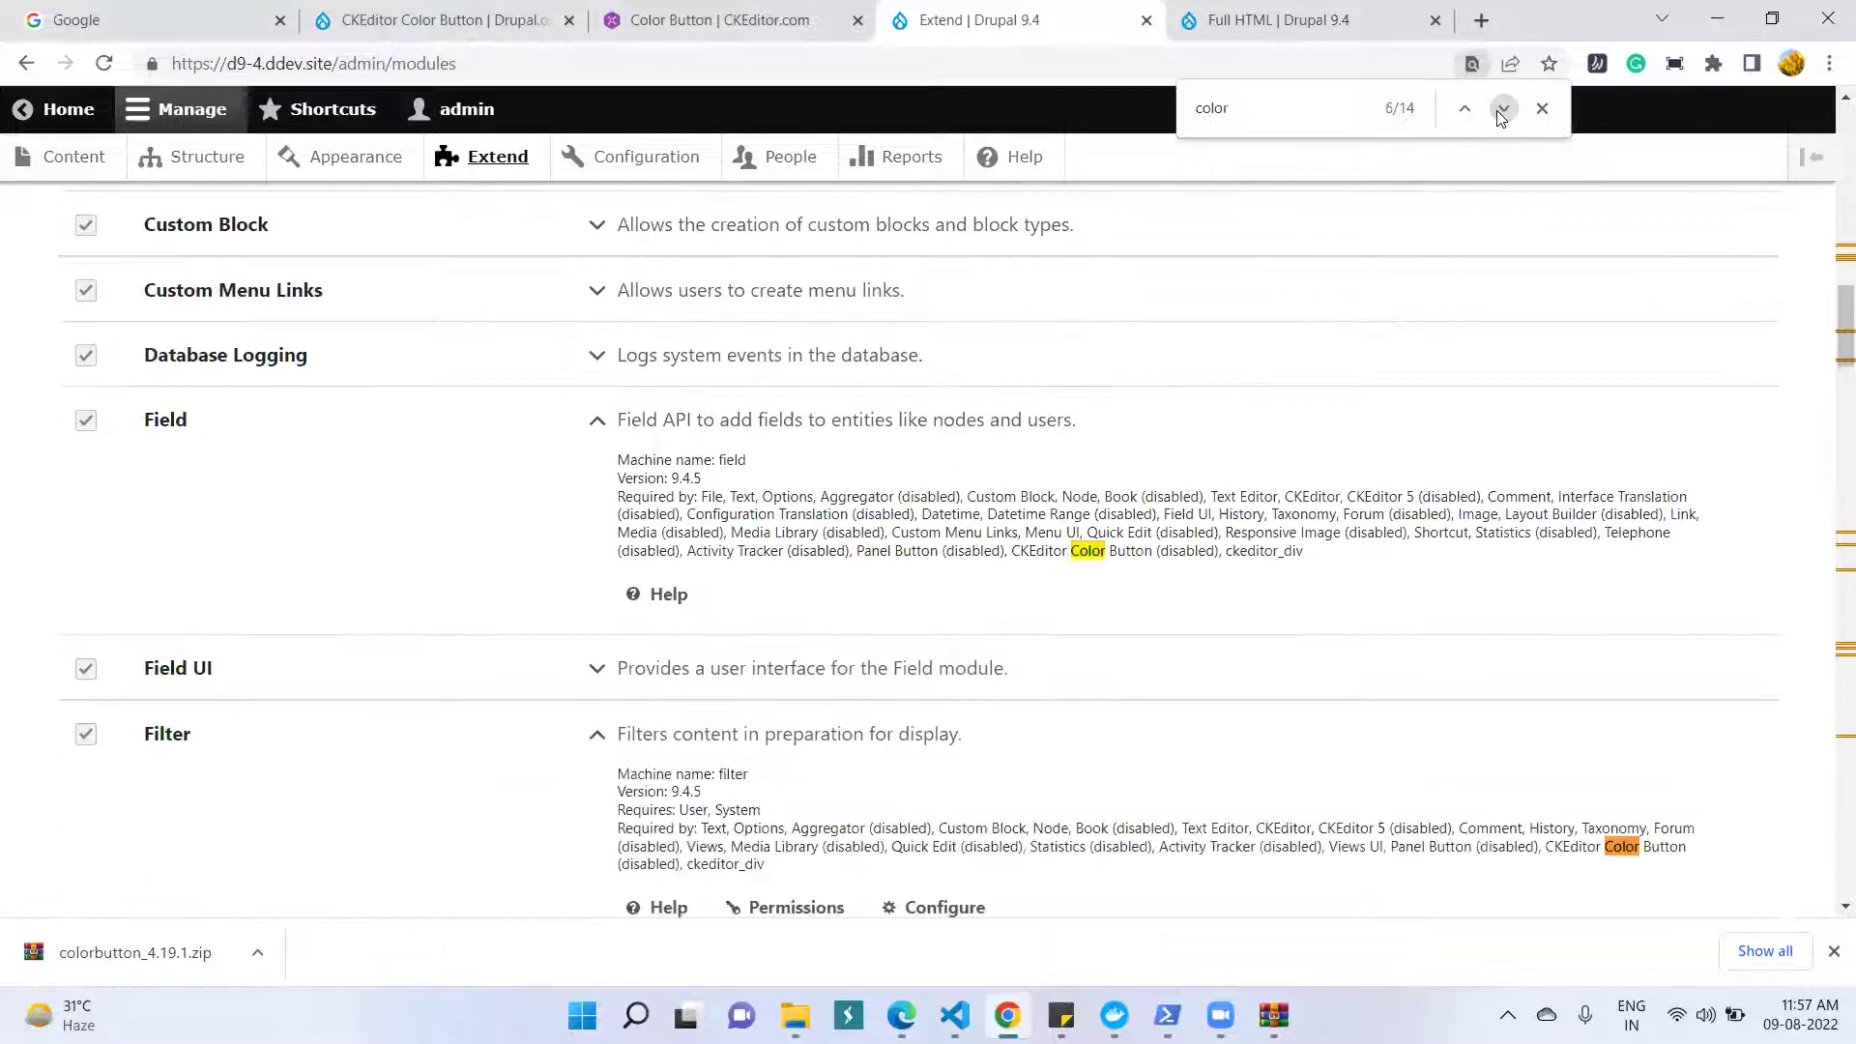
click(1503, 110)
click(1502, 110)
scroll(1377, 446, up, 5)
scroll(1377, 446, up, 20)
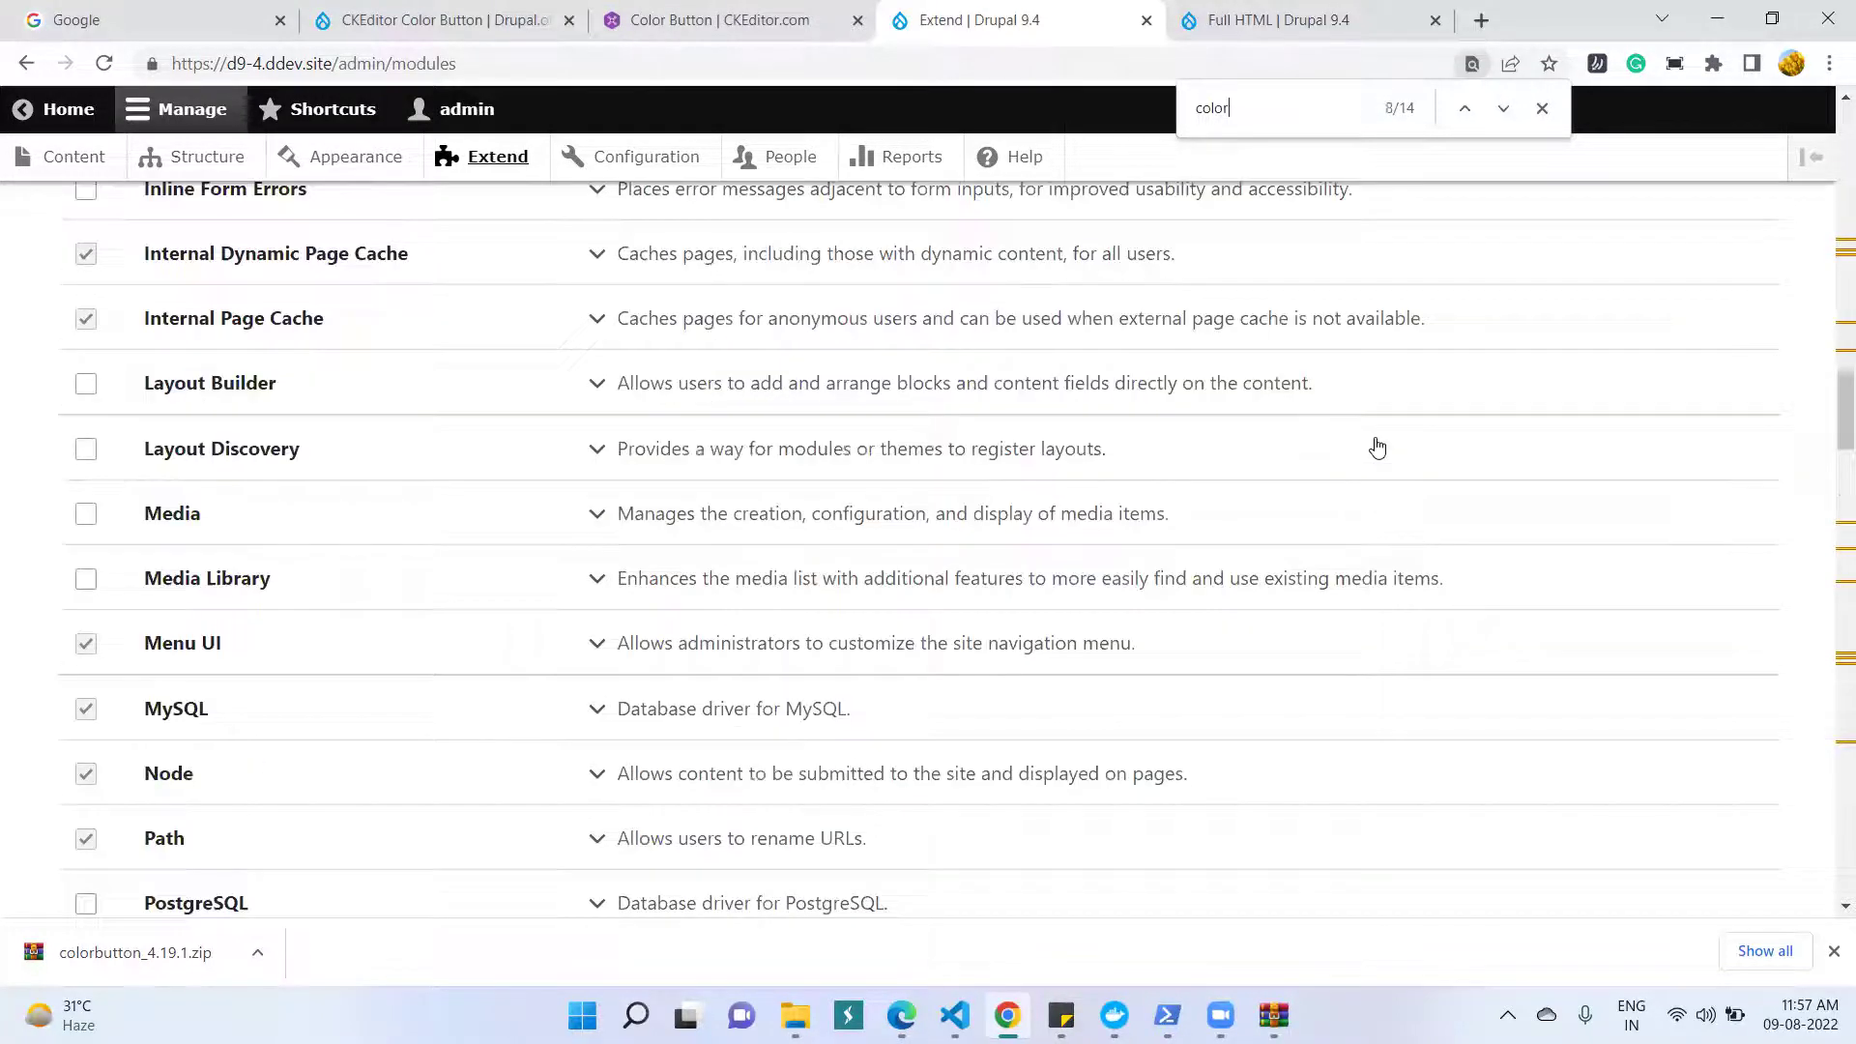
scroll(1376, 455, up, 5)
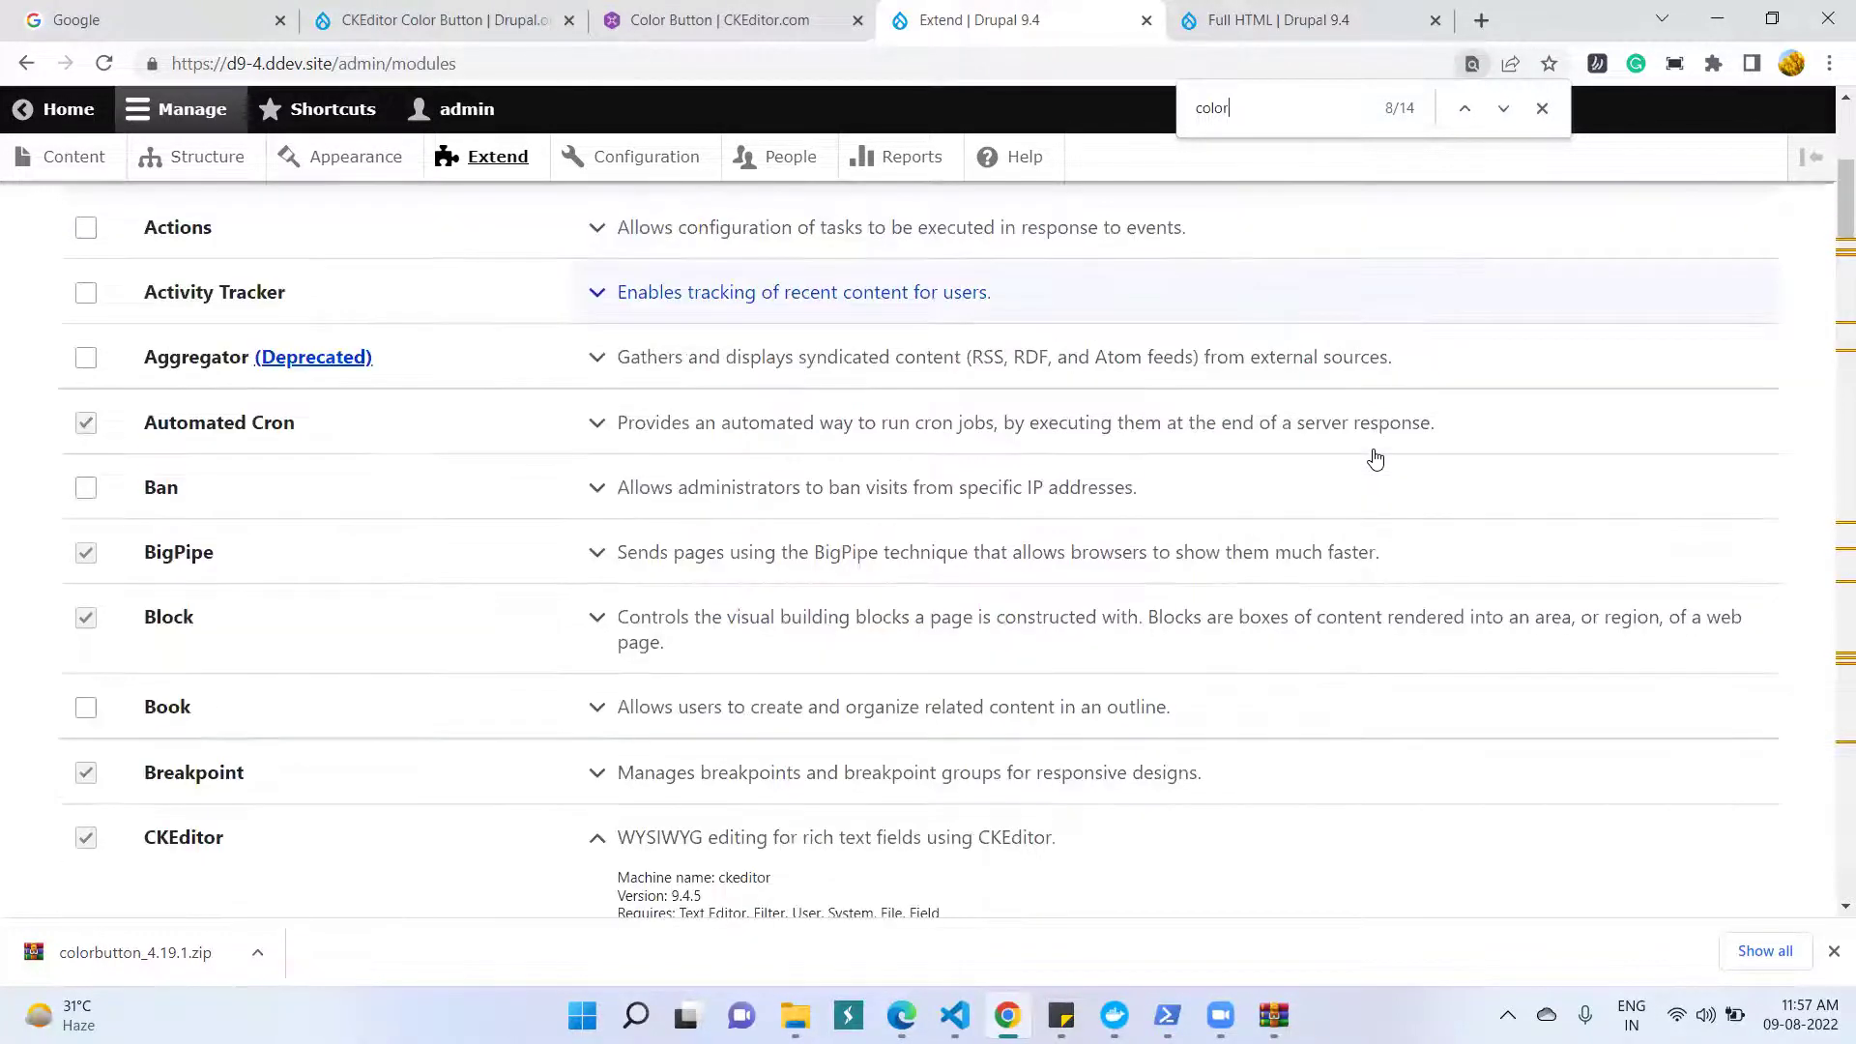
- Filter the module list by "butto" and briefly expand the CKEditor Color Button module's details
click(274, 592)
text(butto)
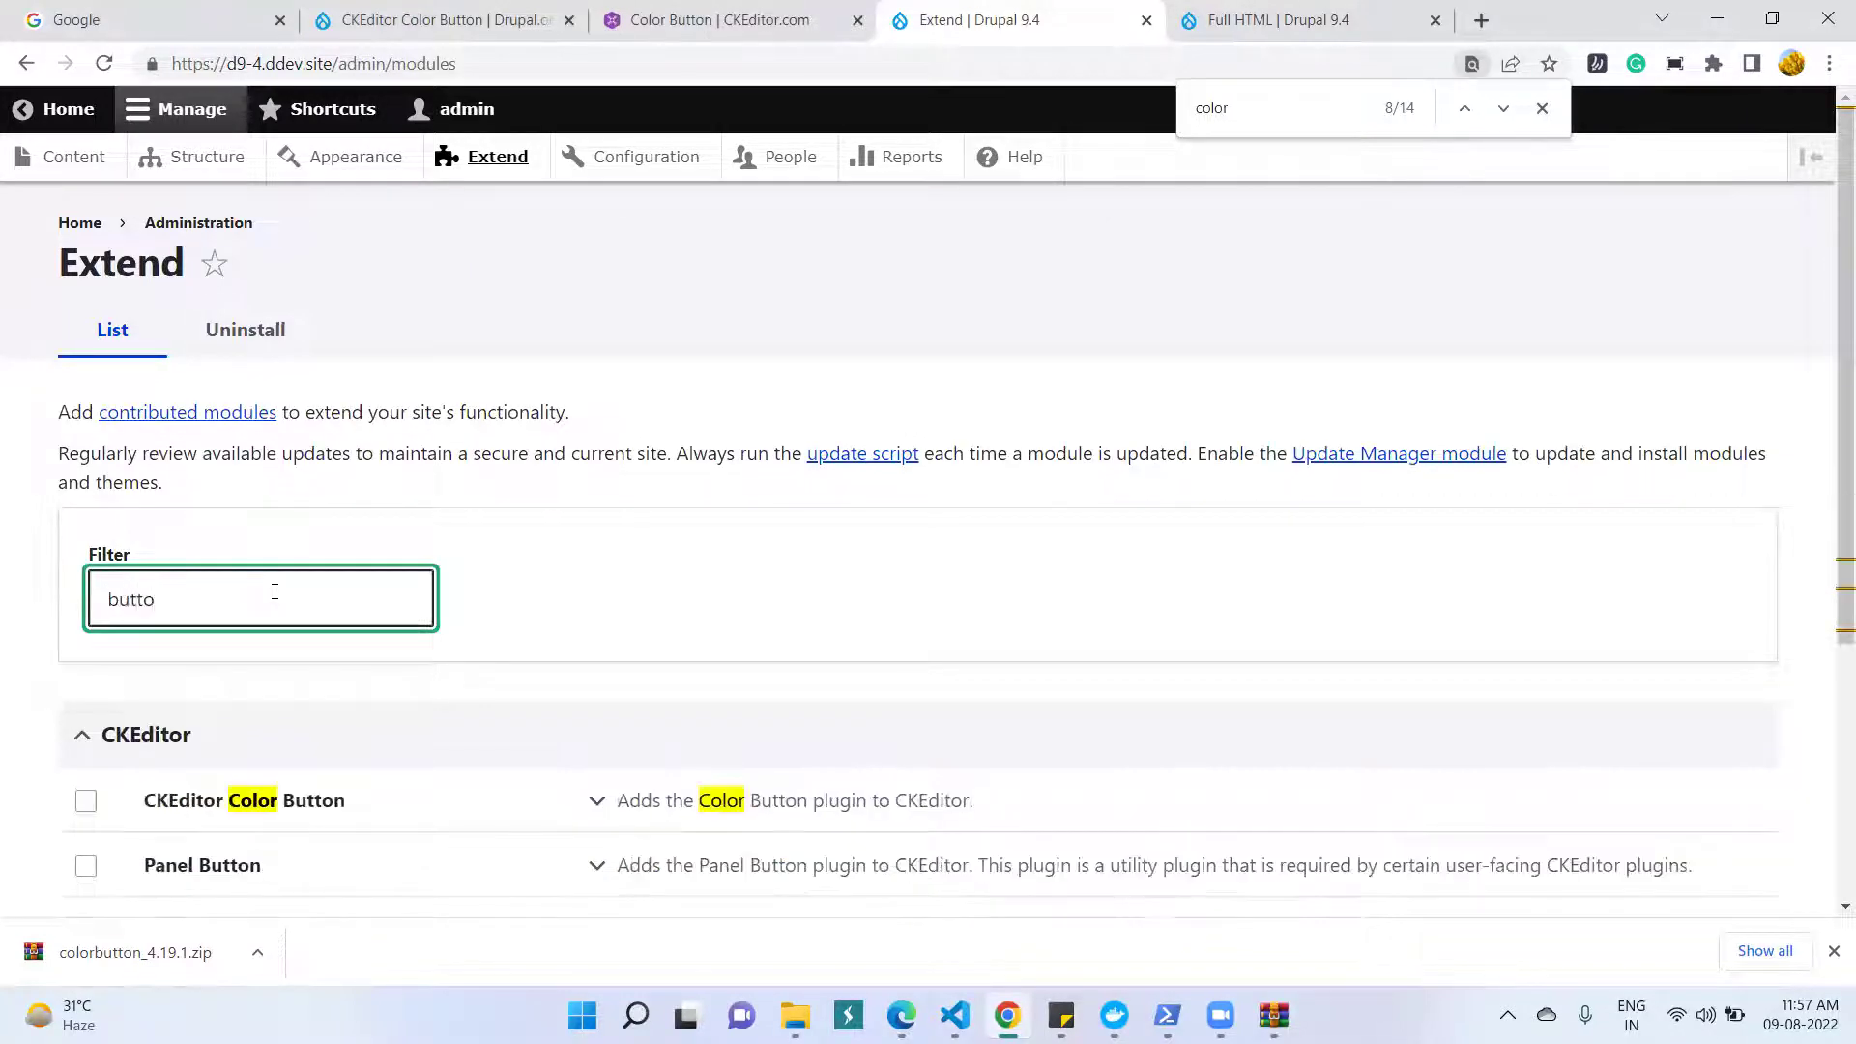
scroll(275, 592, down, 3)
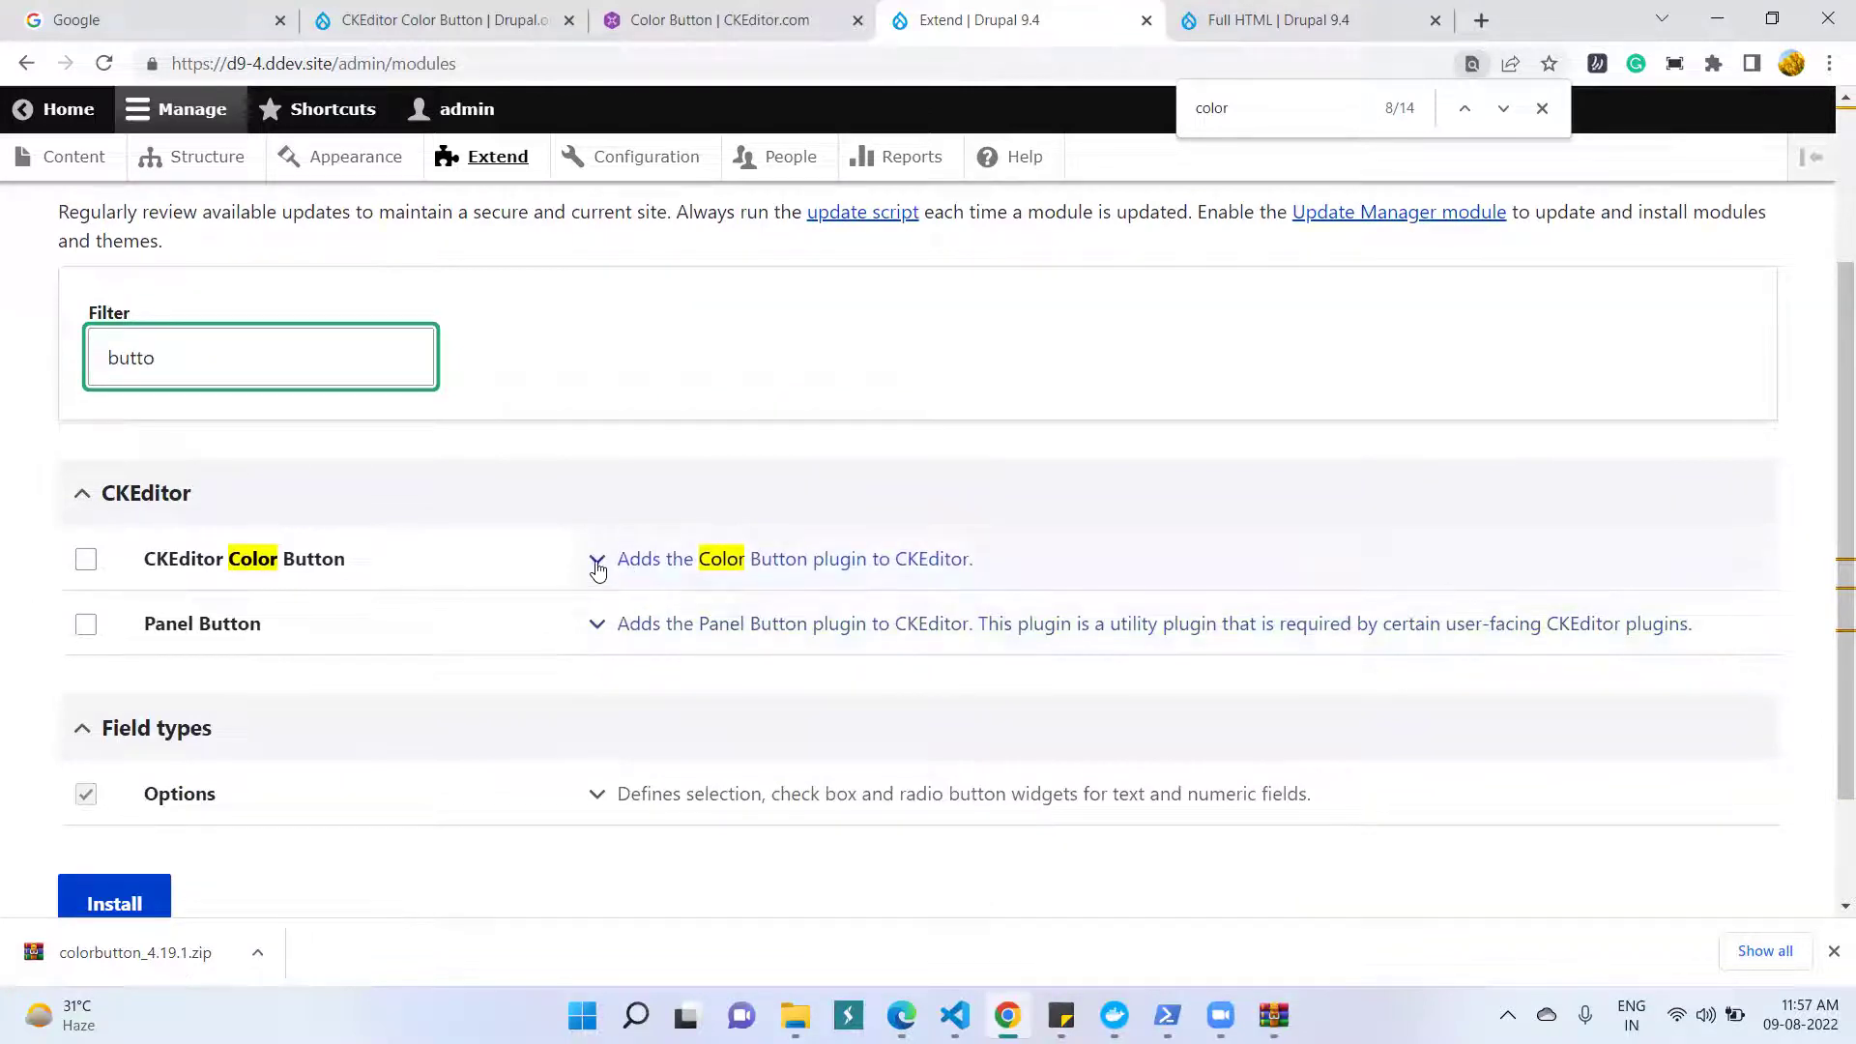
click(597, 560)
click(594, 560)
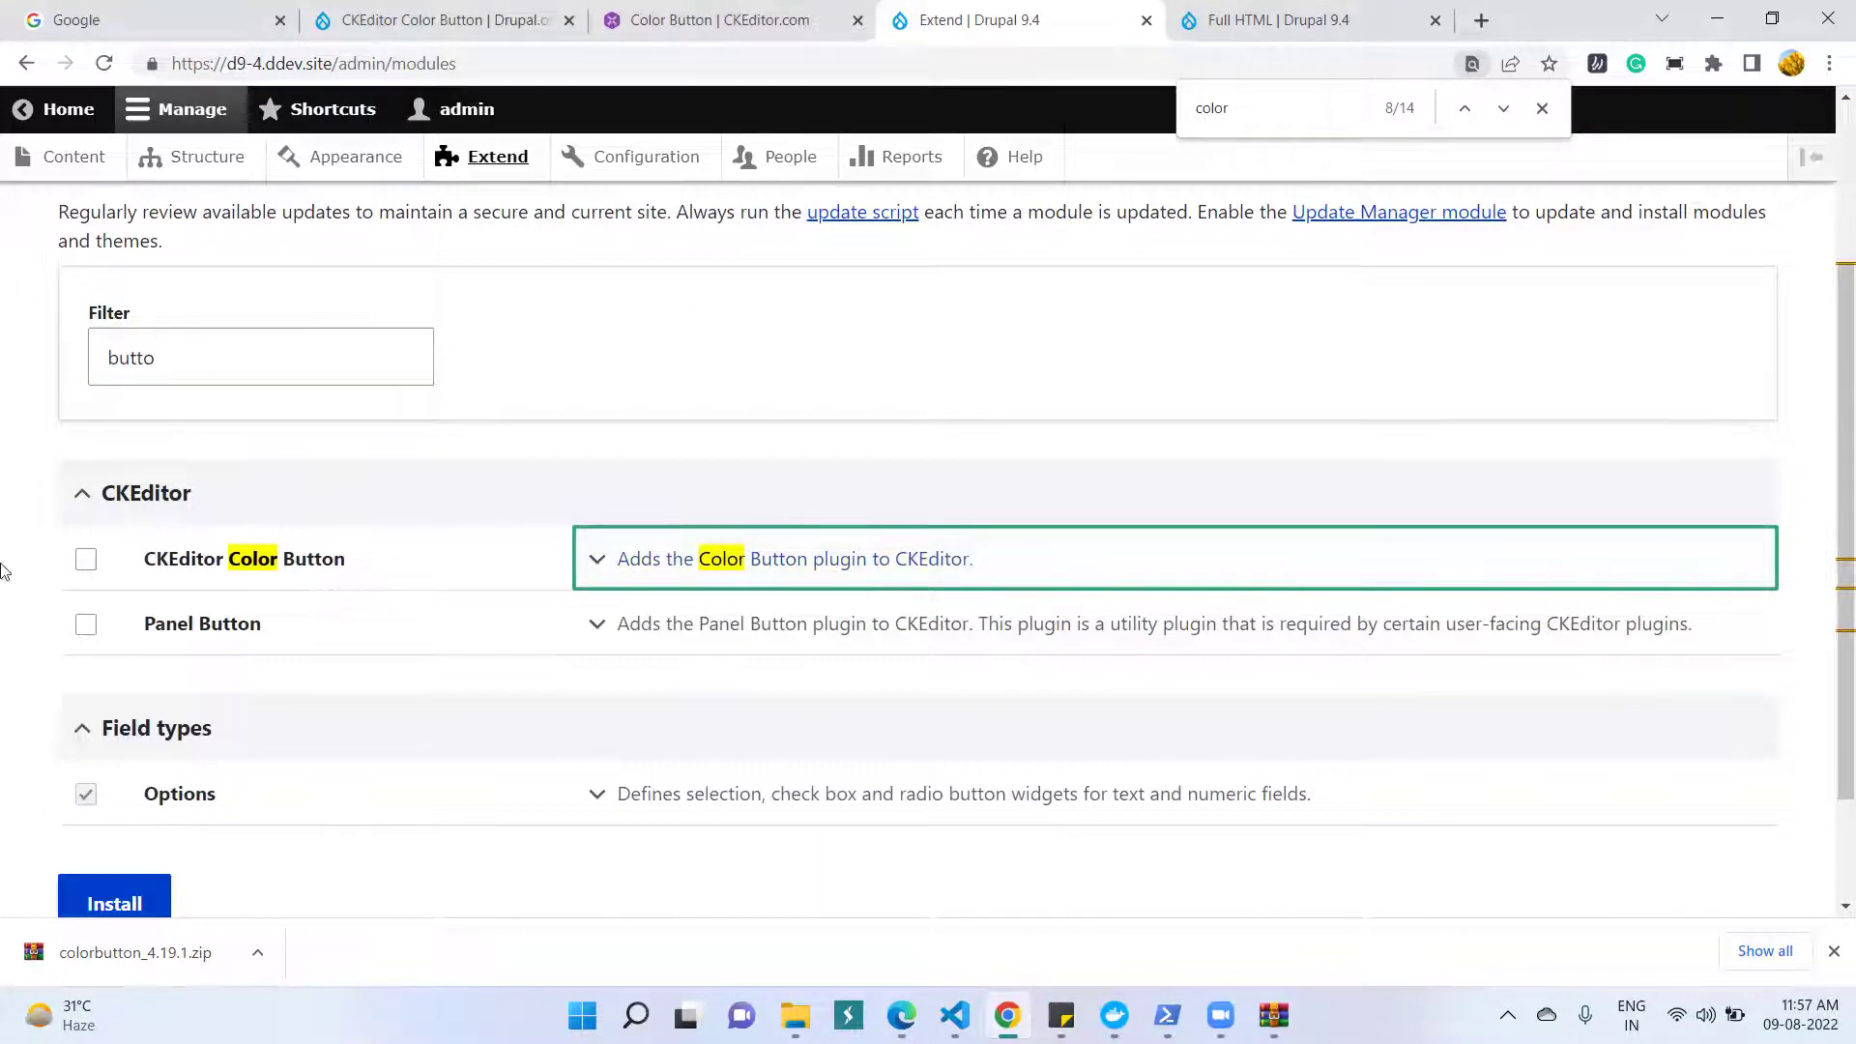
- Select the CKEditor Color Button module and its required Panel Button module, and install both
click(86, 560)
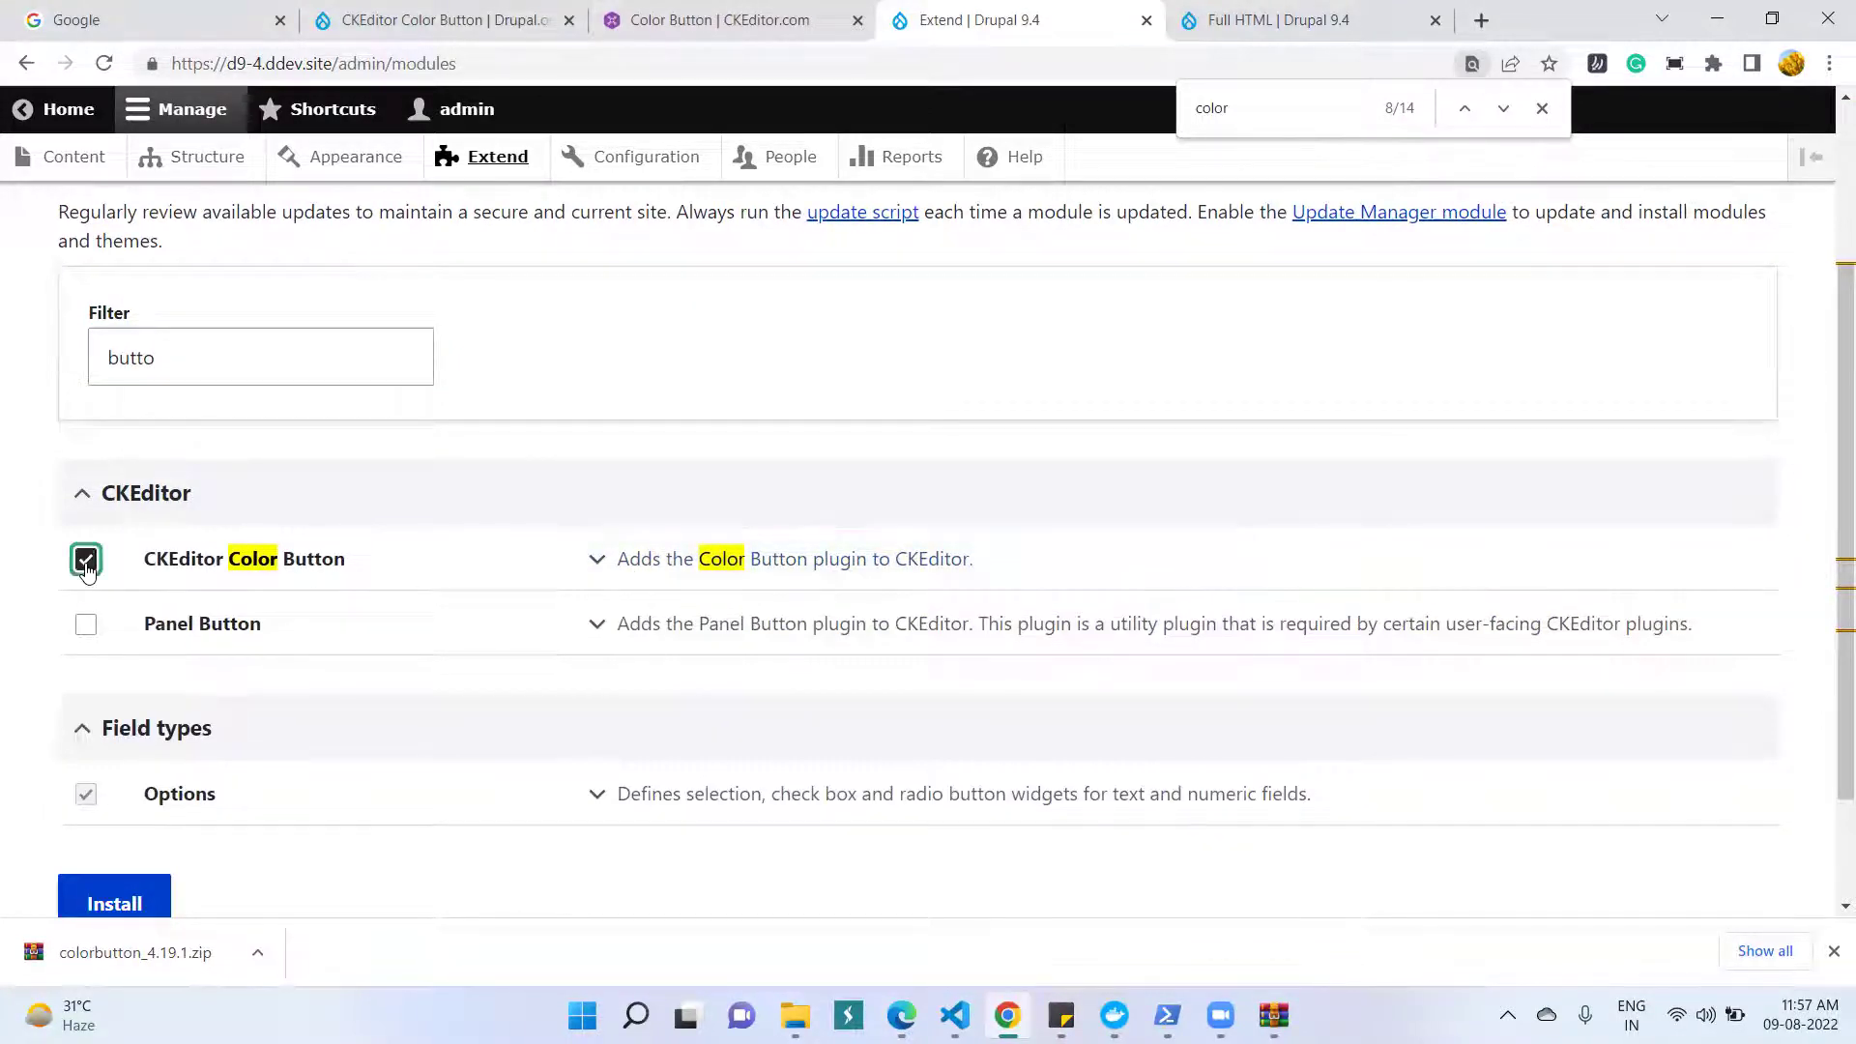
click(601, 569)
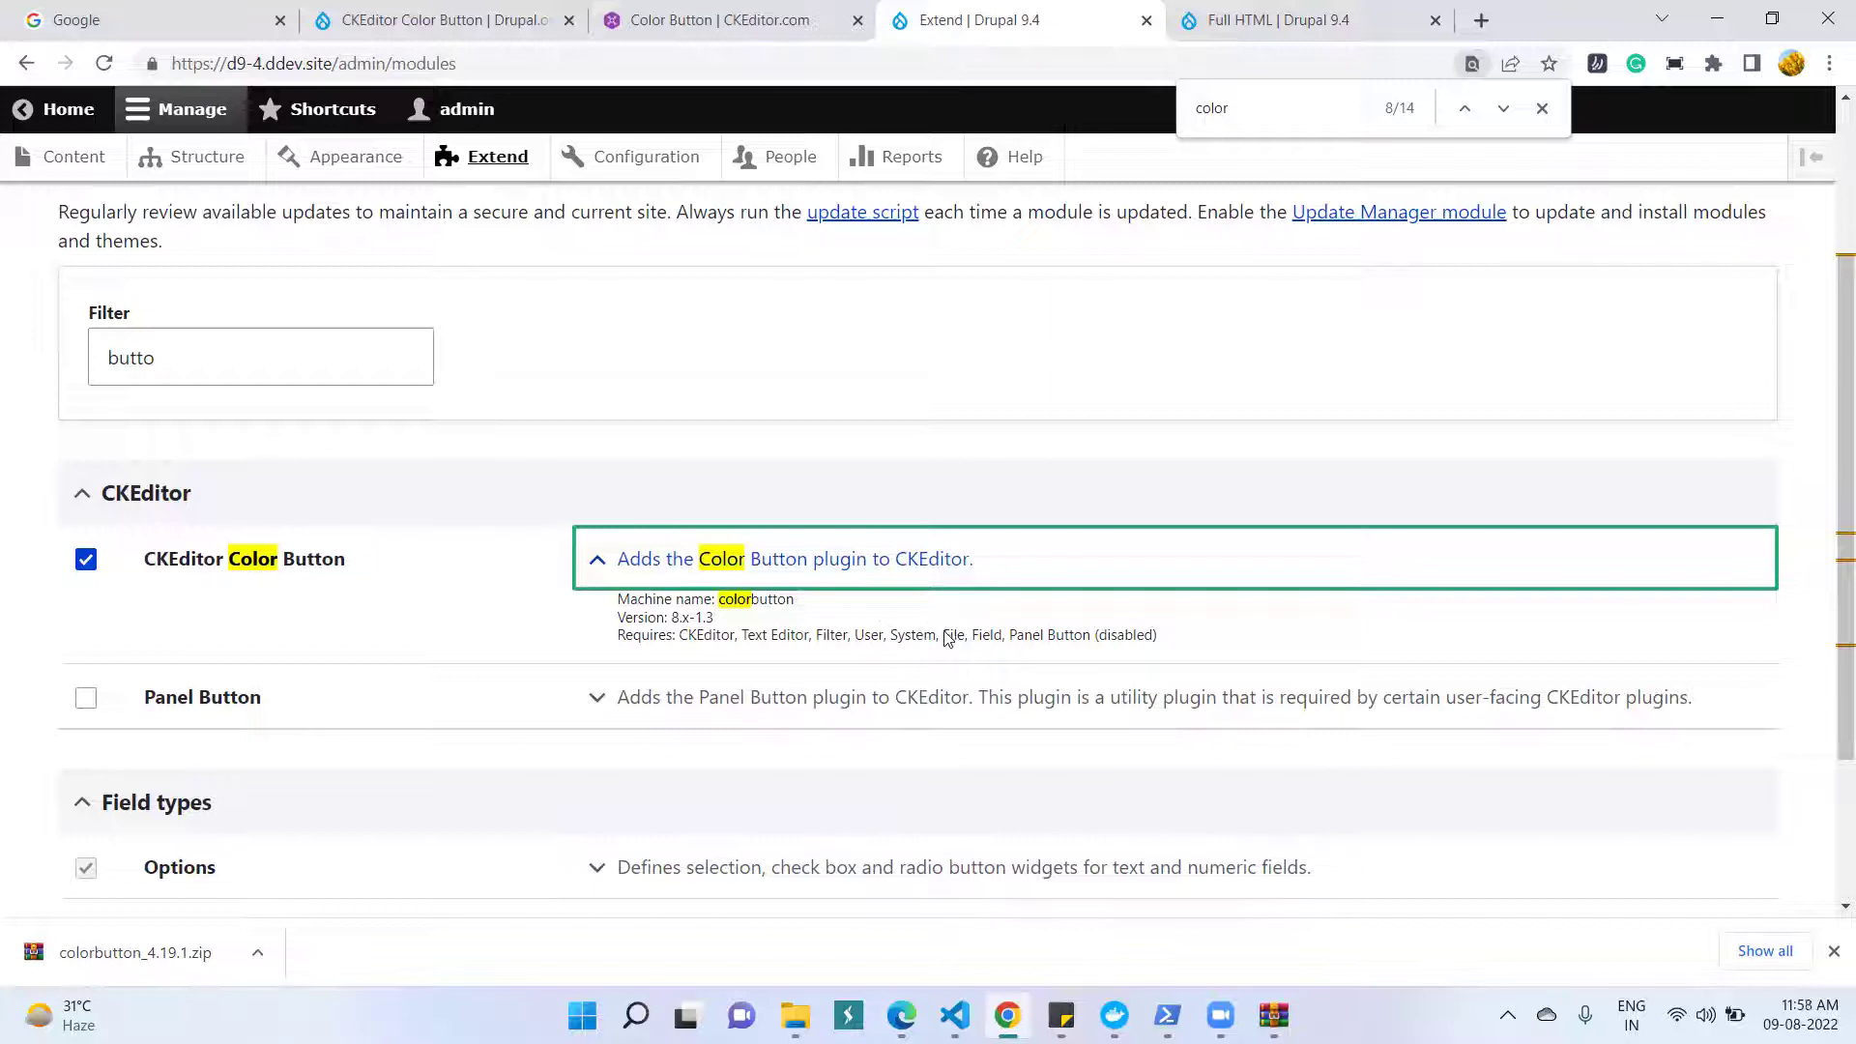
click(86, 697)
scroll(841, 642, down, 3)
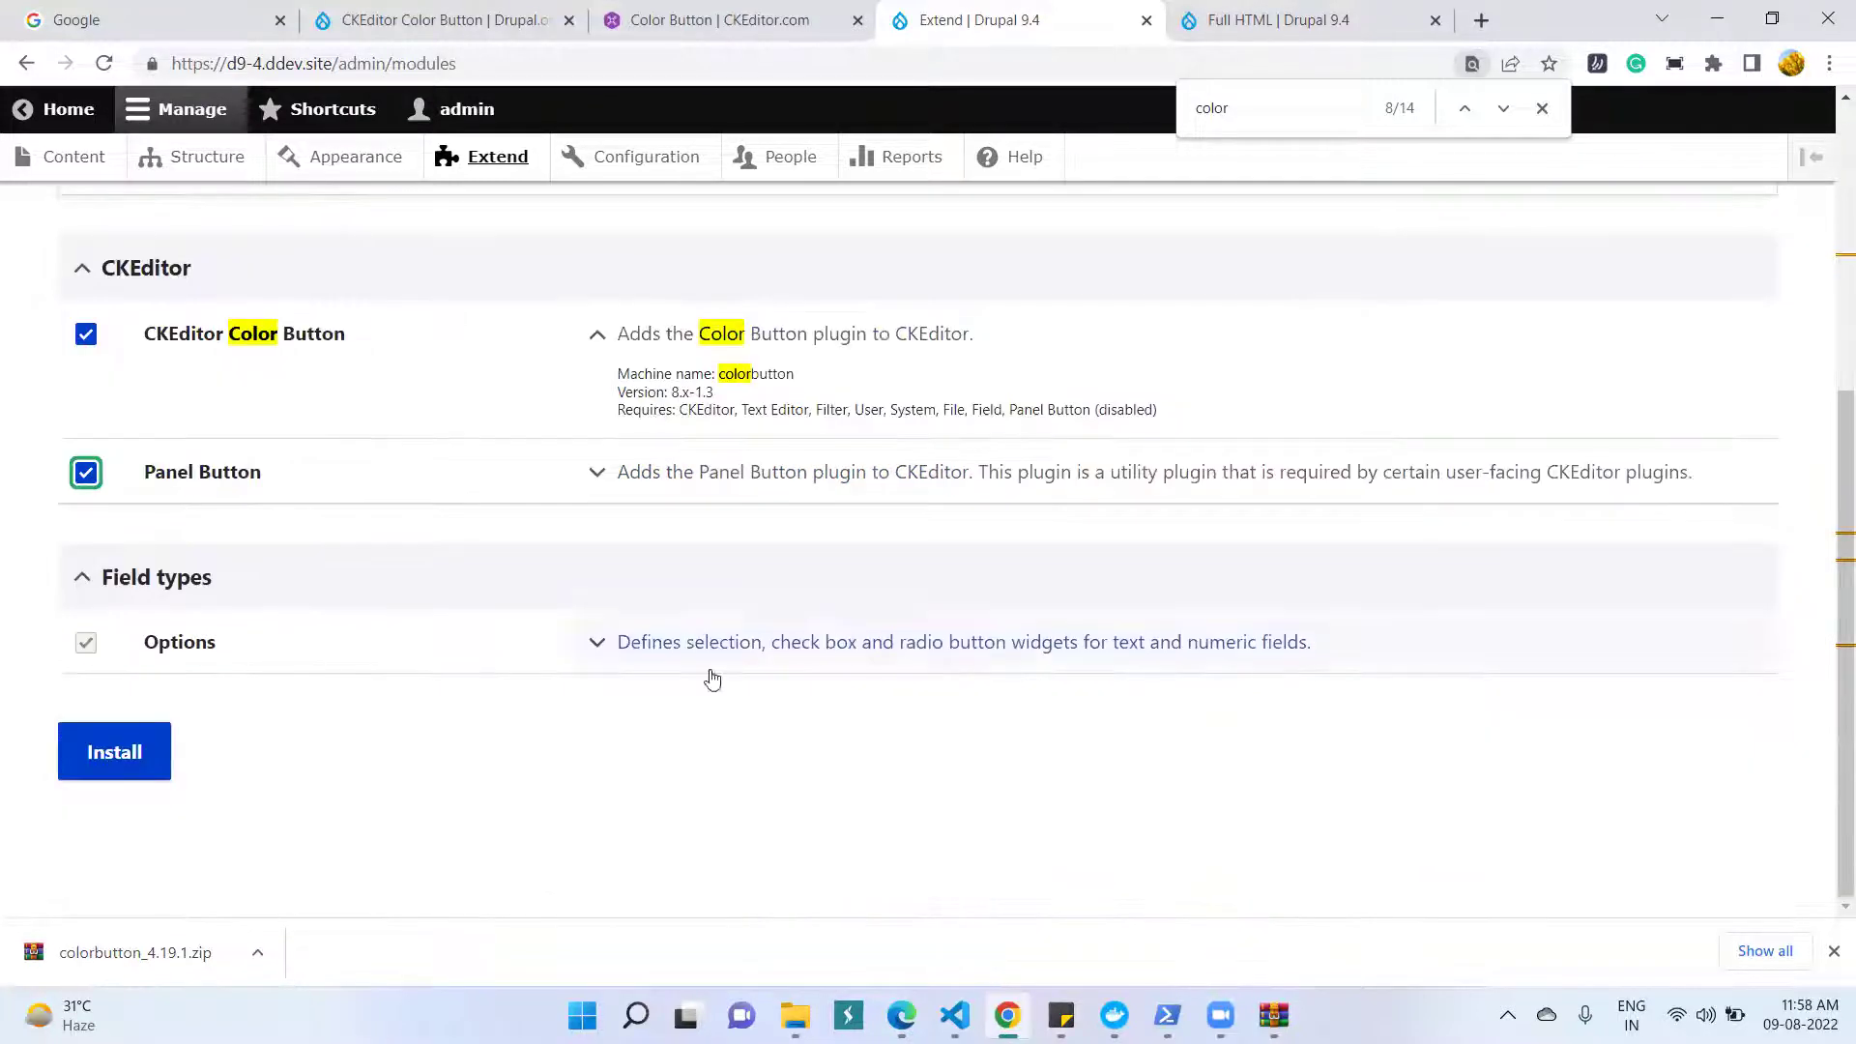
click(115, 755)
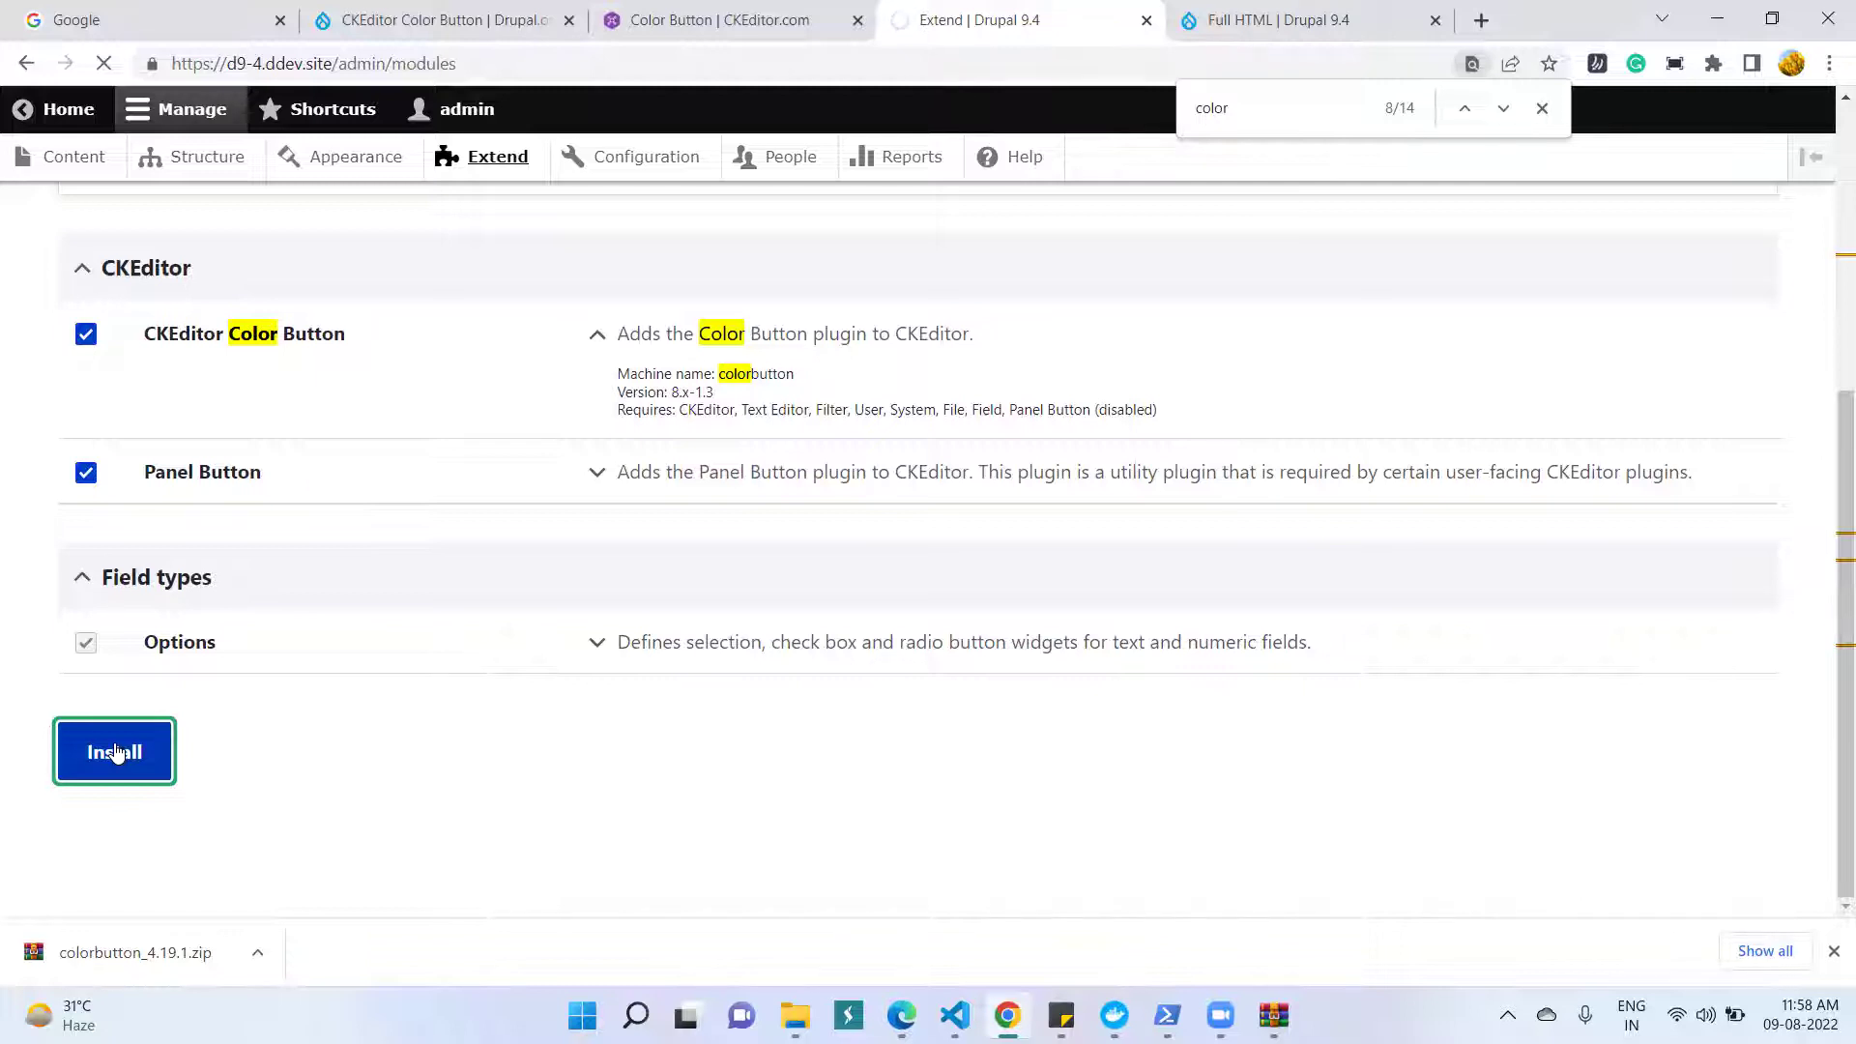
- Examine the CKEditor toolbar configuration of the Full HTML text format, and return to the Extend page
click(1285, 29)
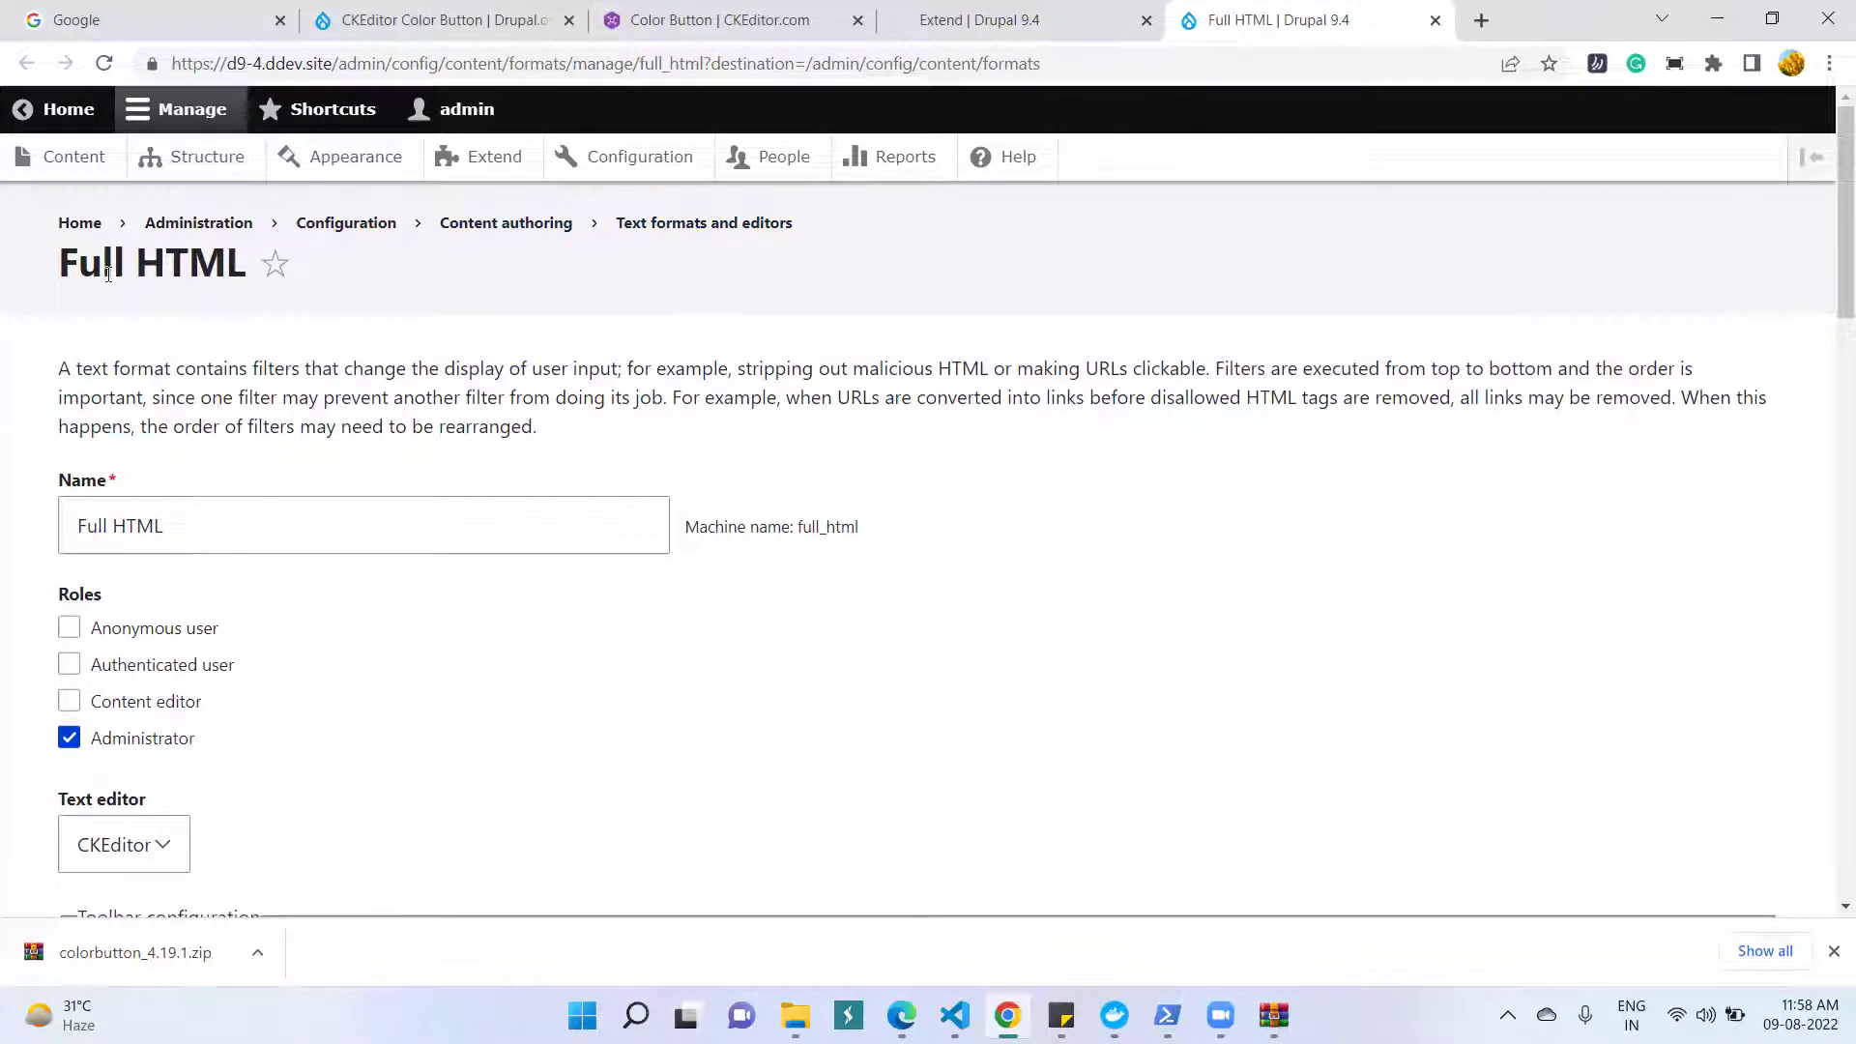
scroll(609, 415, down, 5)
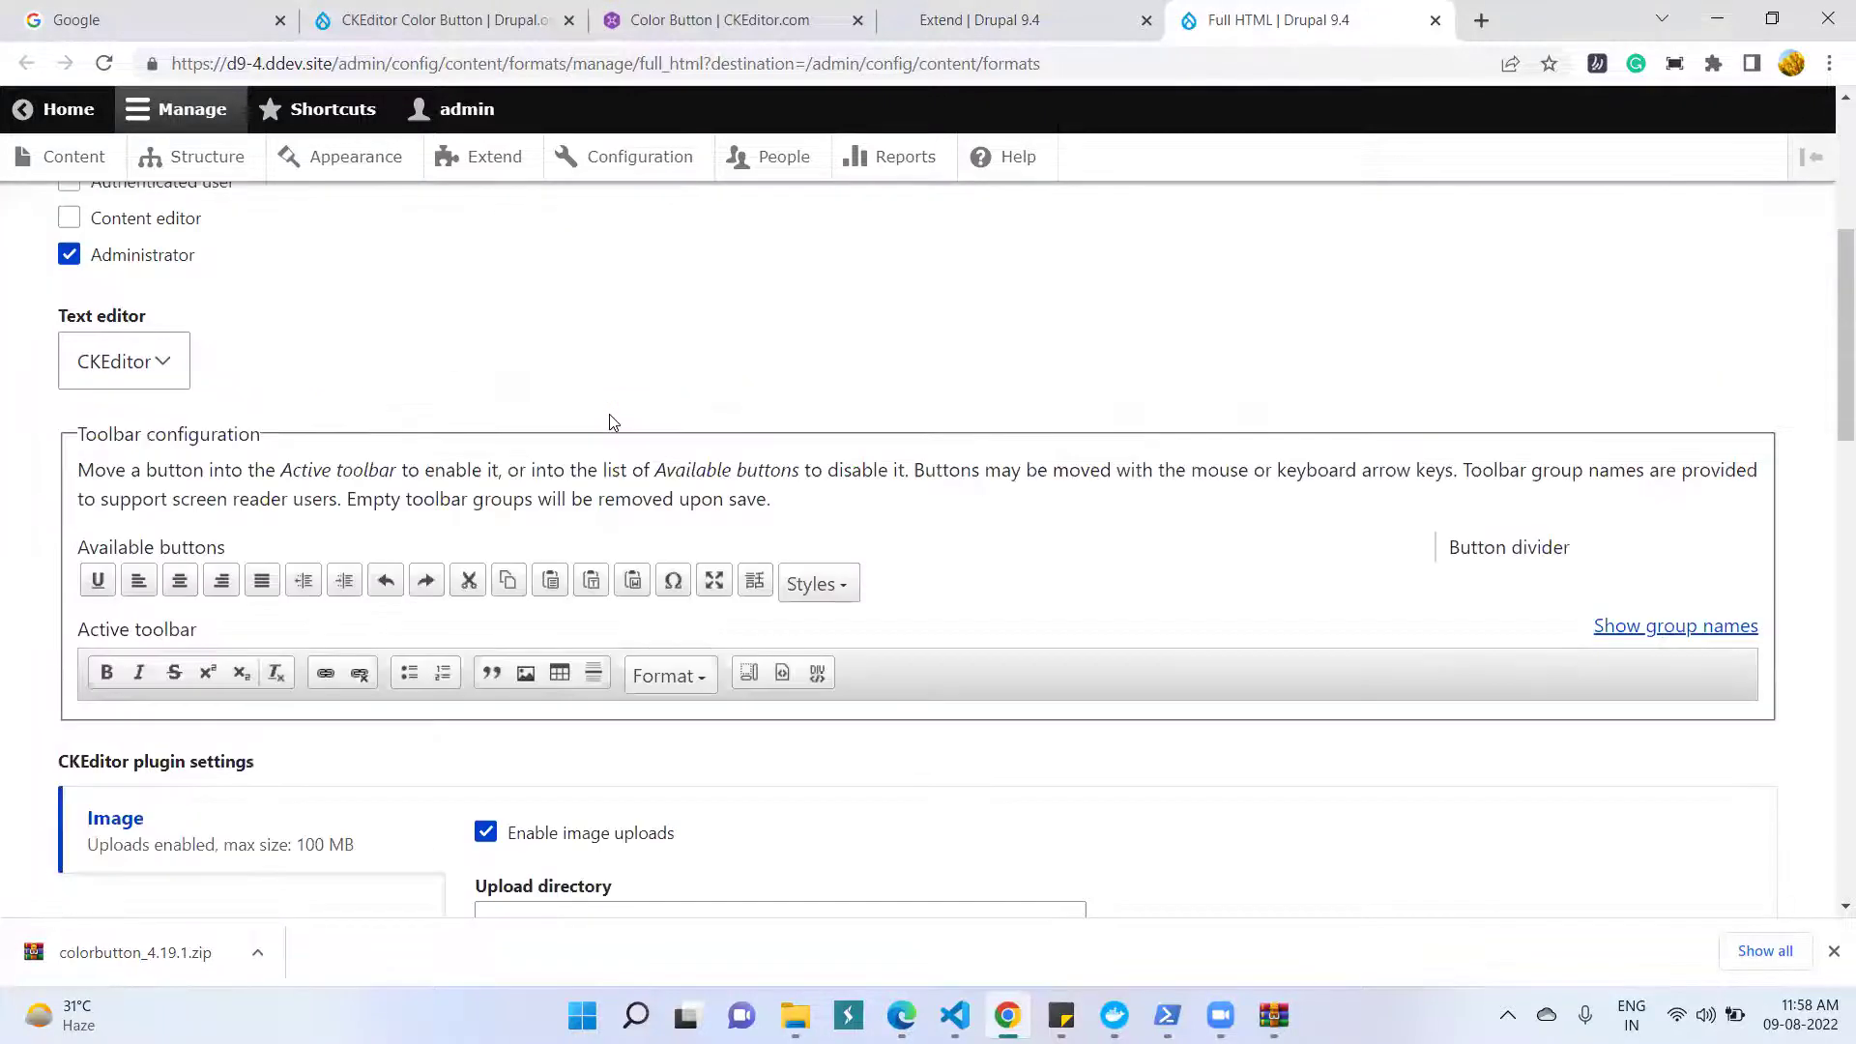
scroll(609, 421, down, 3)
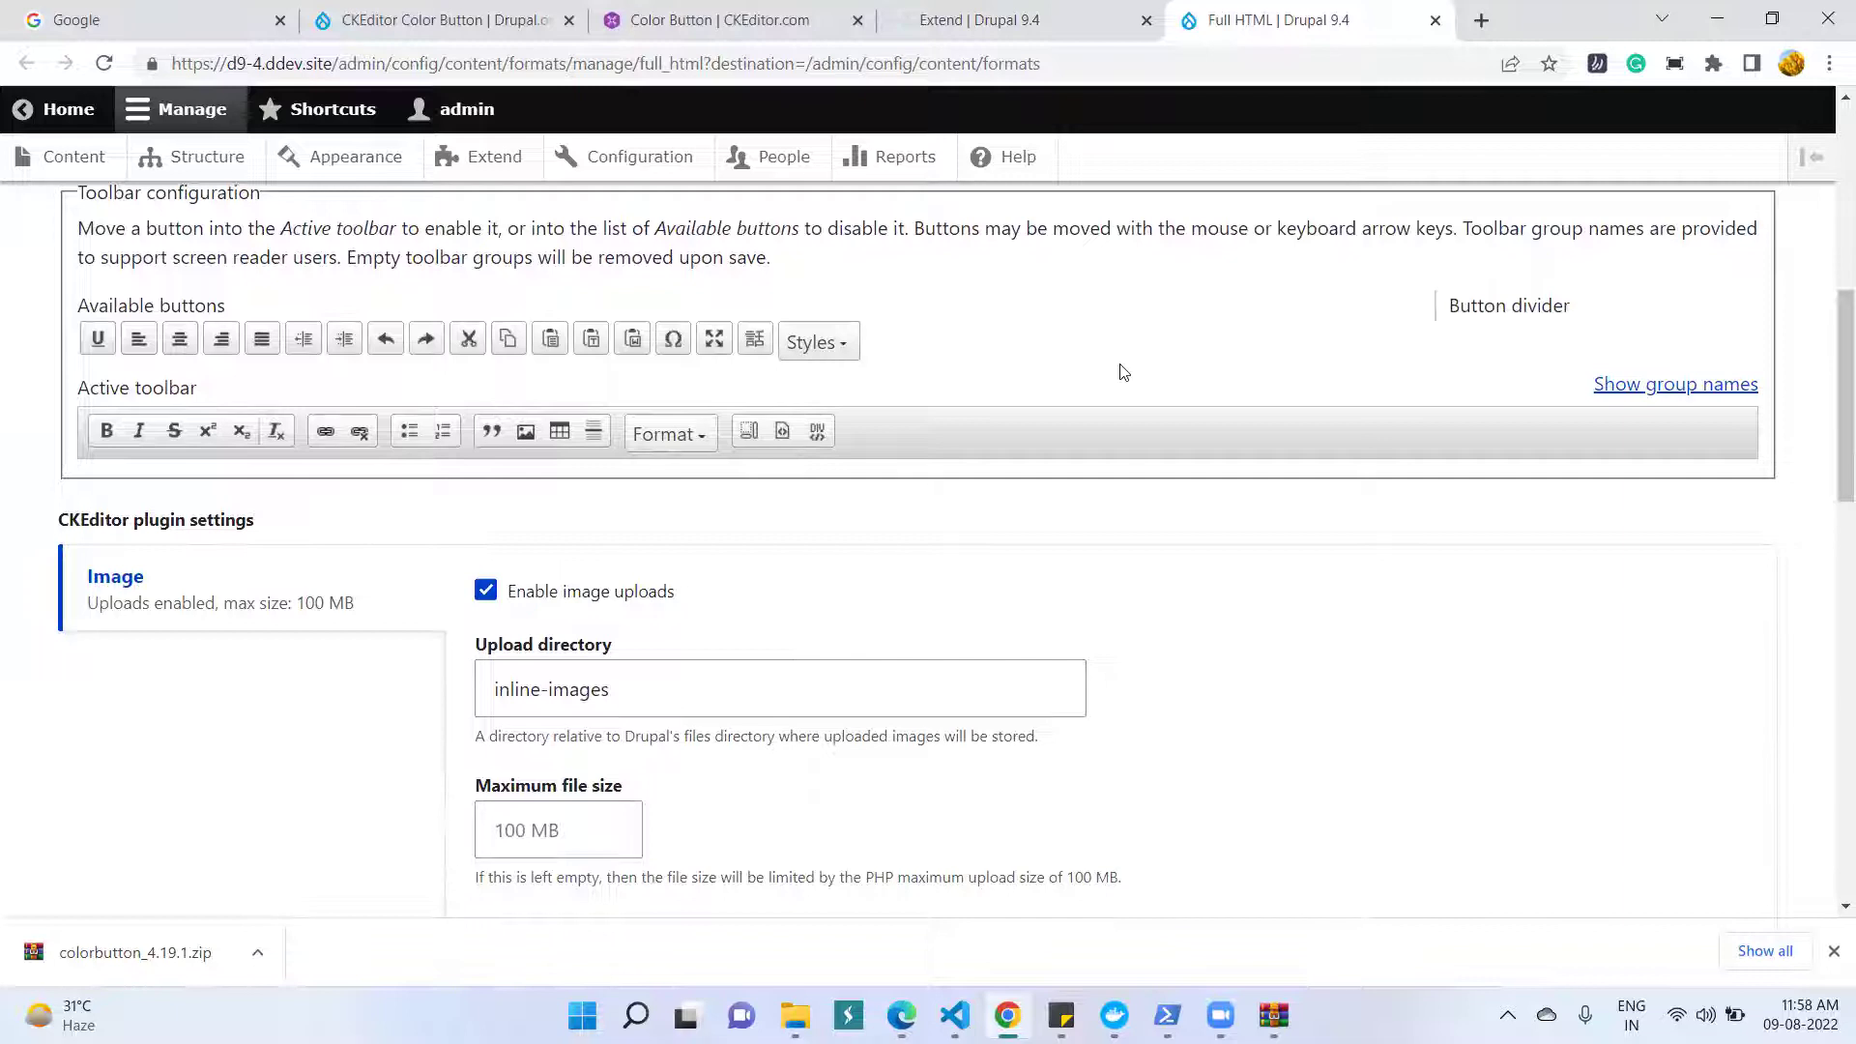
click(1020, 17)
mouse_move(1302, 14)
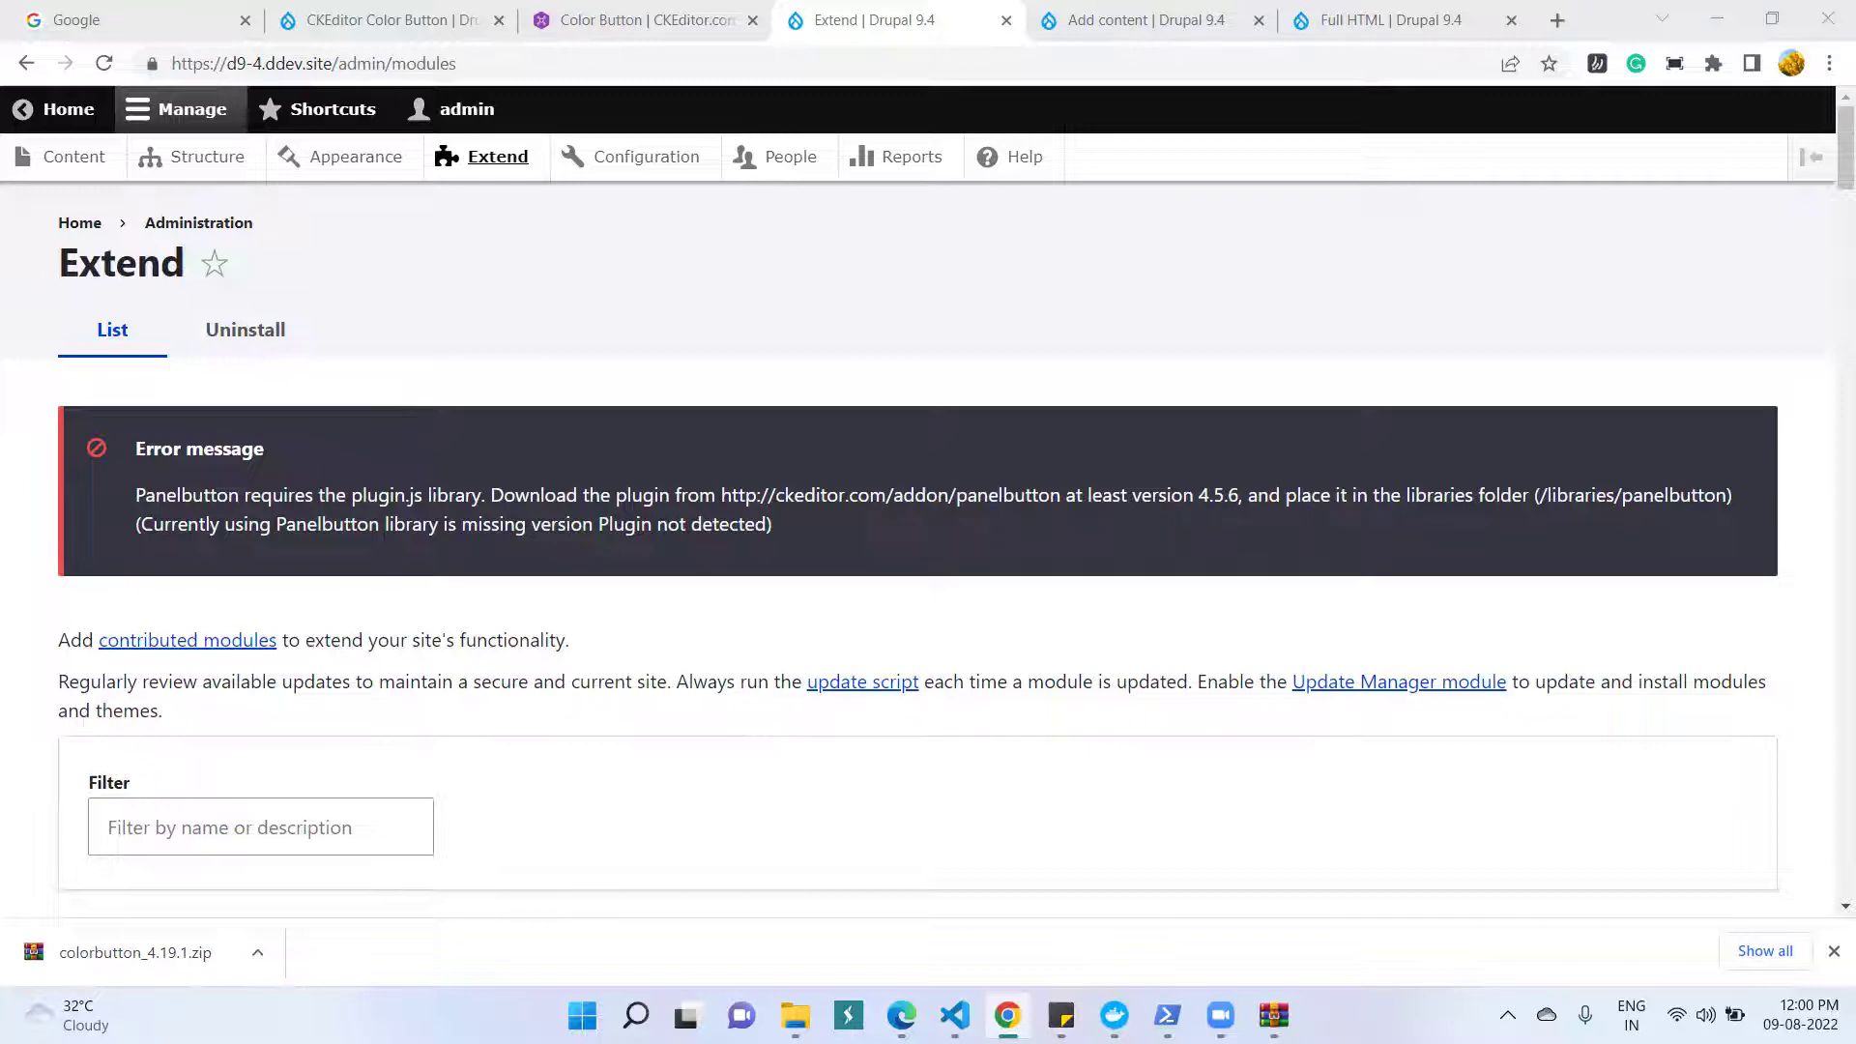
- Open the Panel Button add-on page on ckeditor.com in a new browser tab
key(alt+Tab)
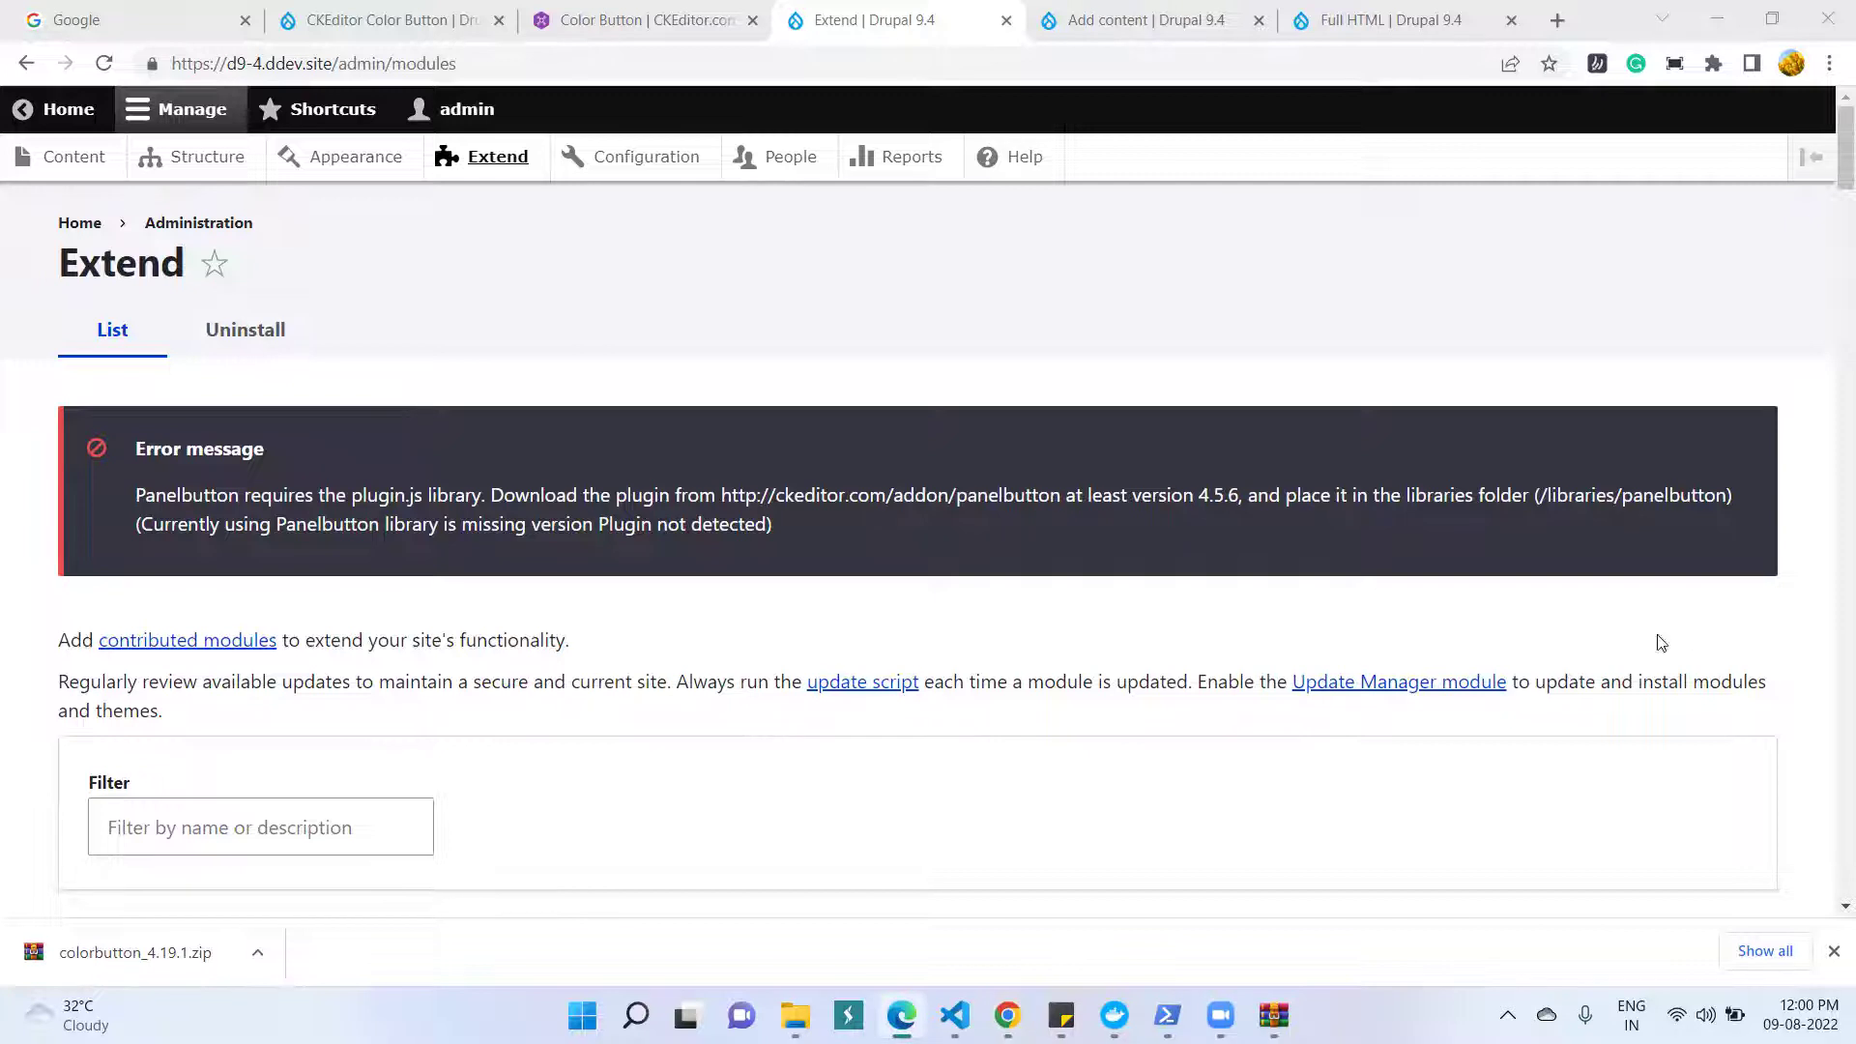
click(1562, 18)
click(1561, 18)
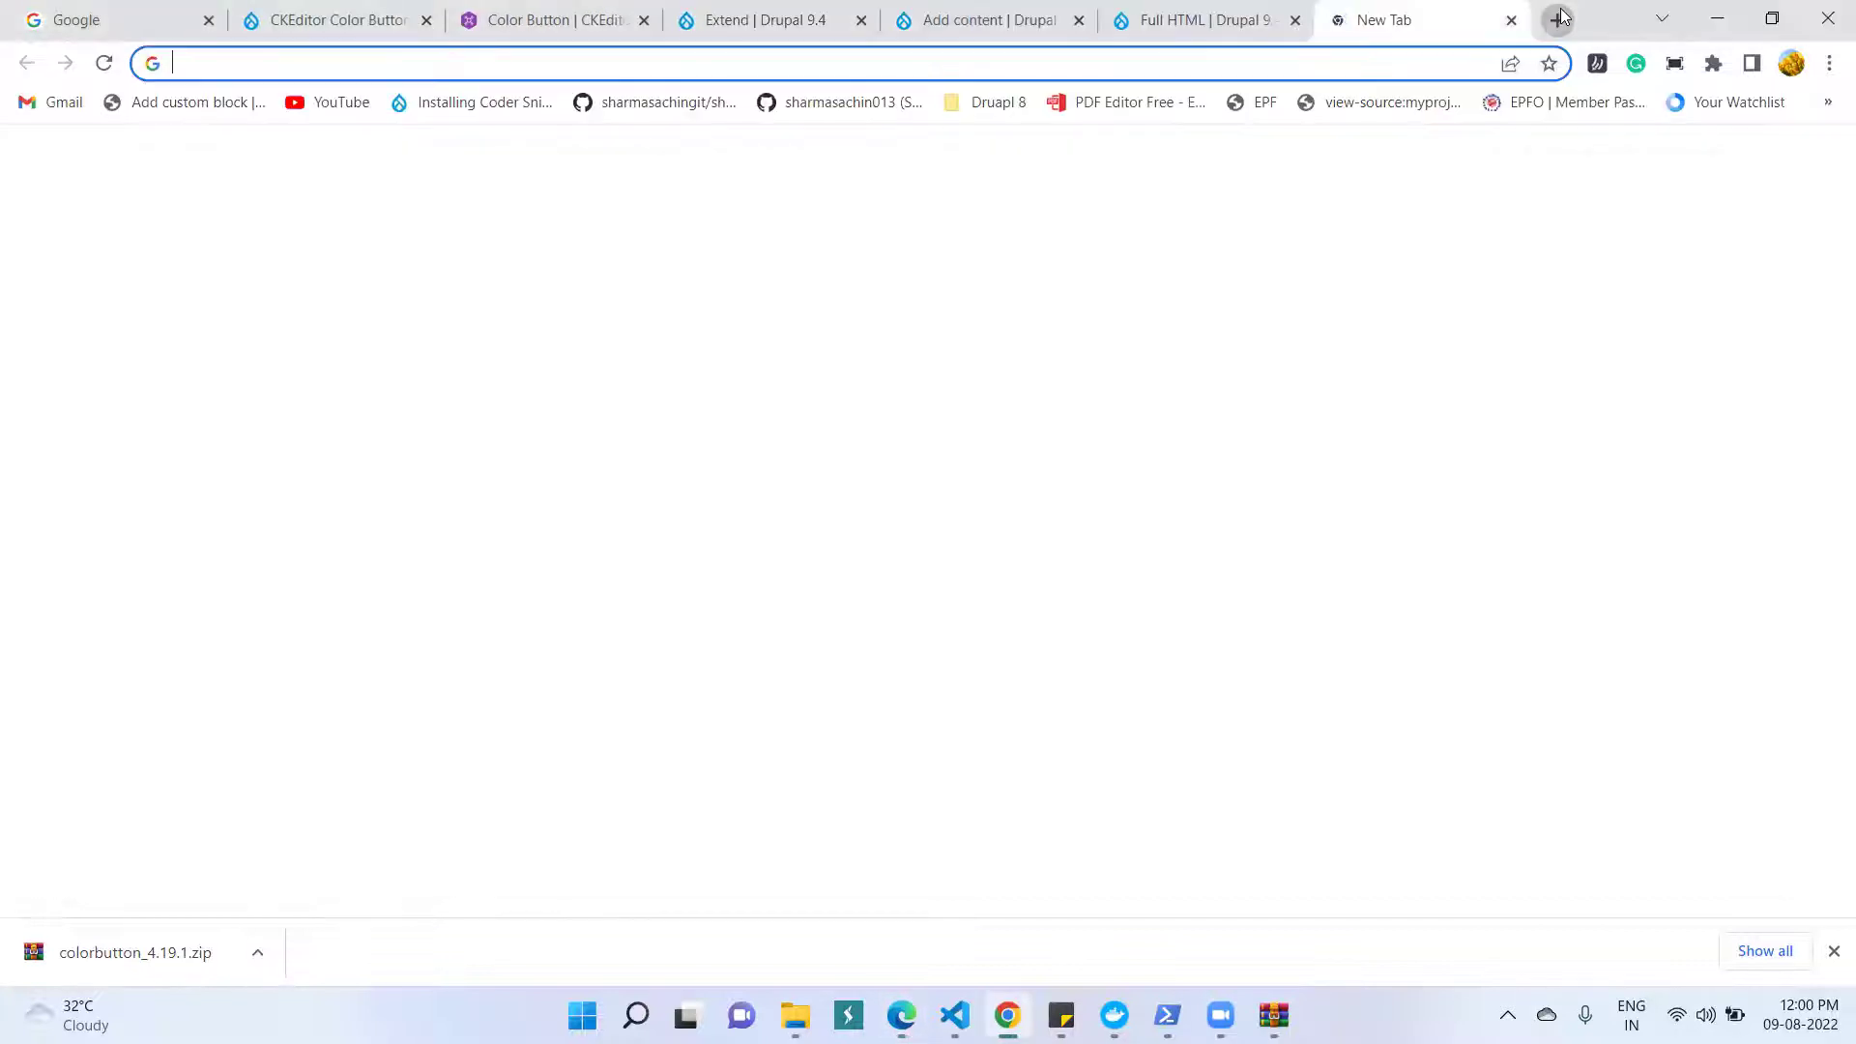
key(ctrl+v)
key(Return)
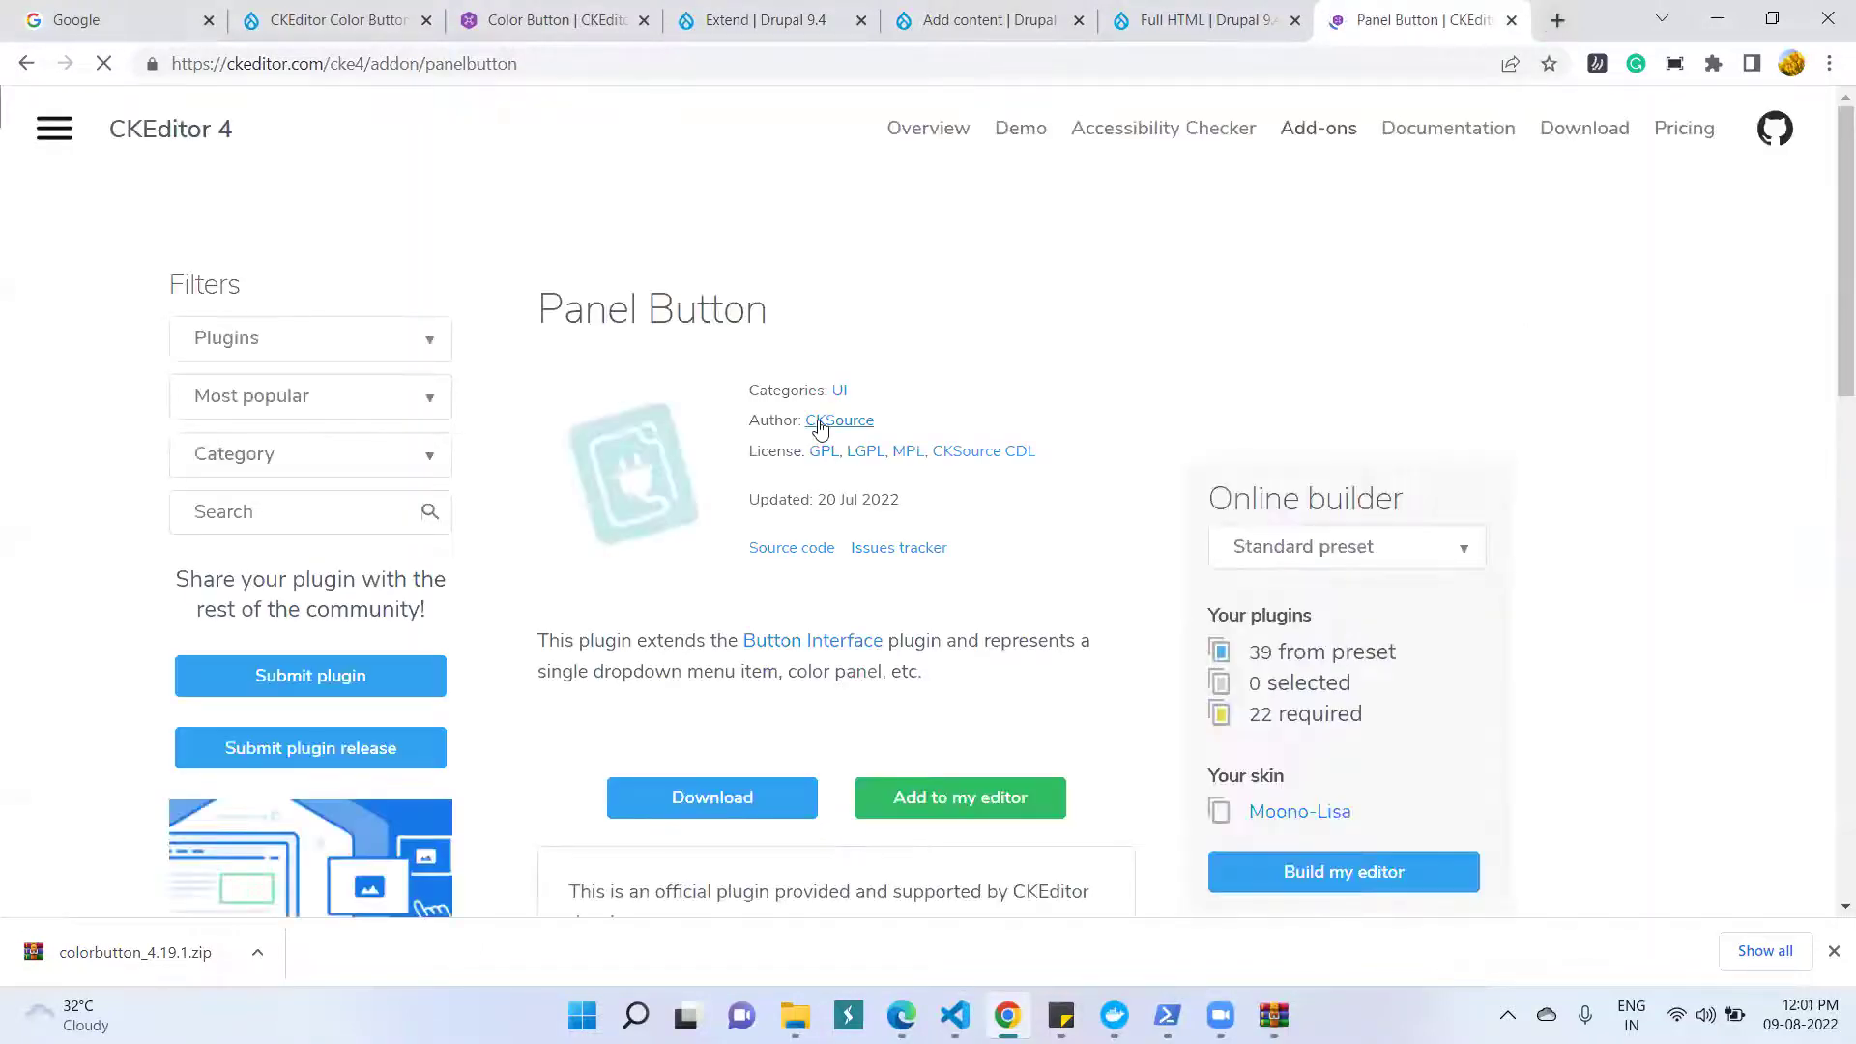
- Download the Panel Button plugin archive panelbutton_4.19.1.zip from its add-on page
scroll(816, 425, down, 1)
scroll(817, 430, down, 5)
scroll(810, 435, up, 3)
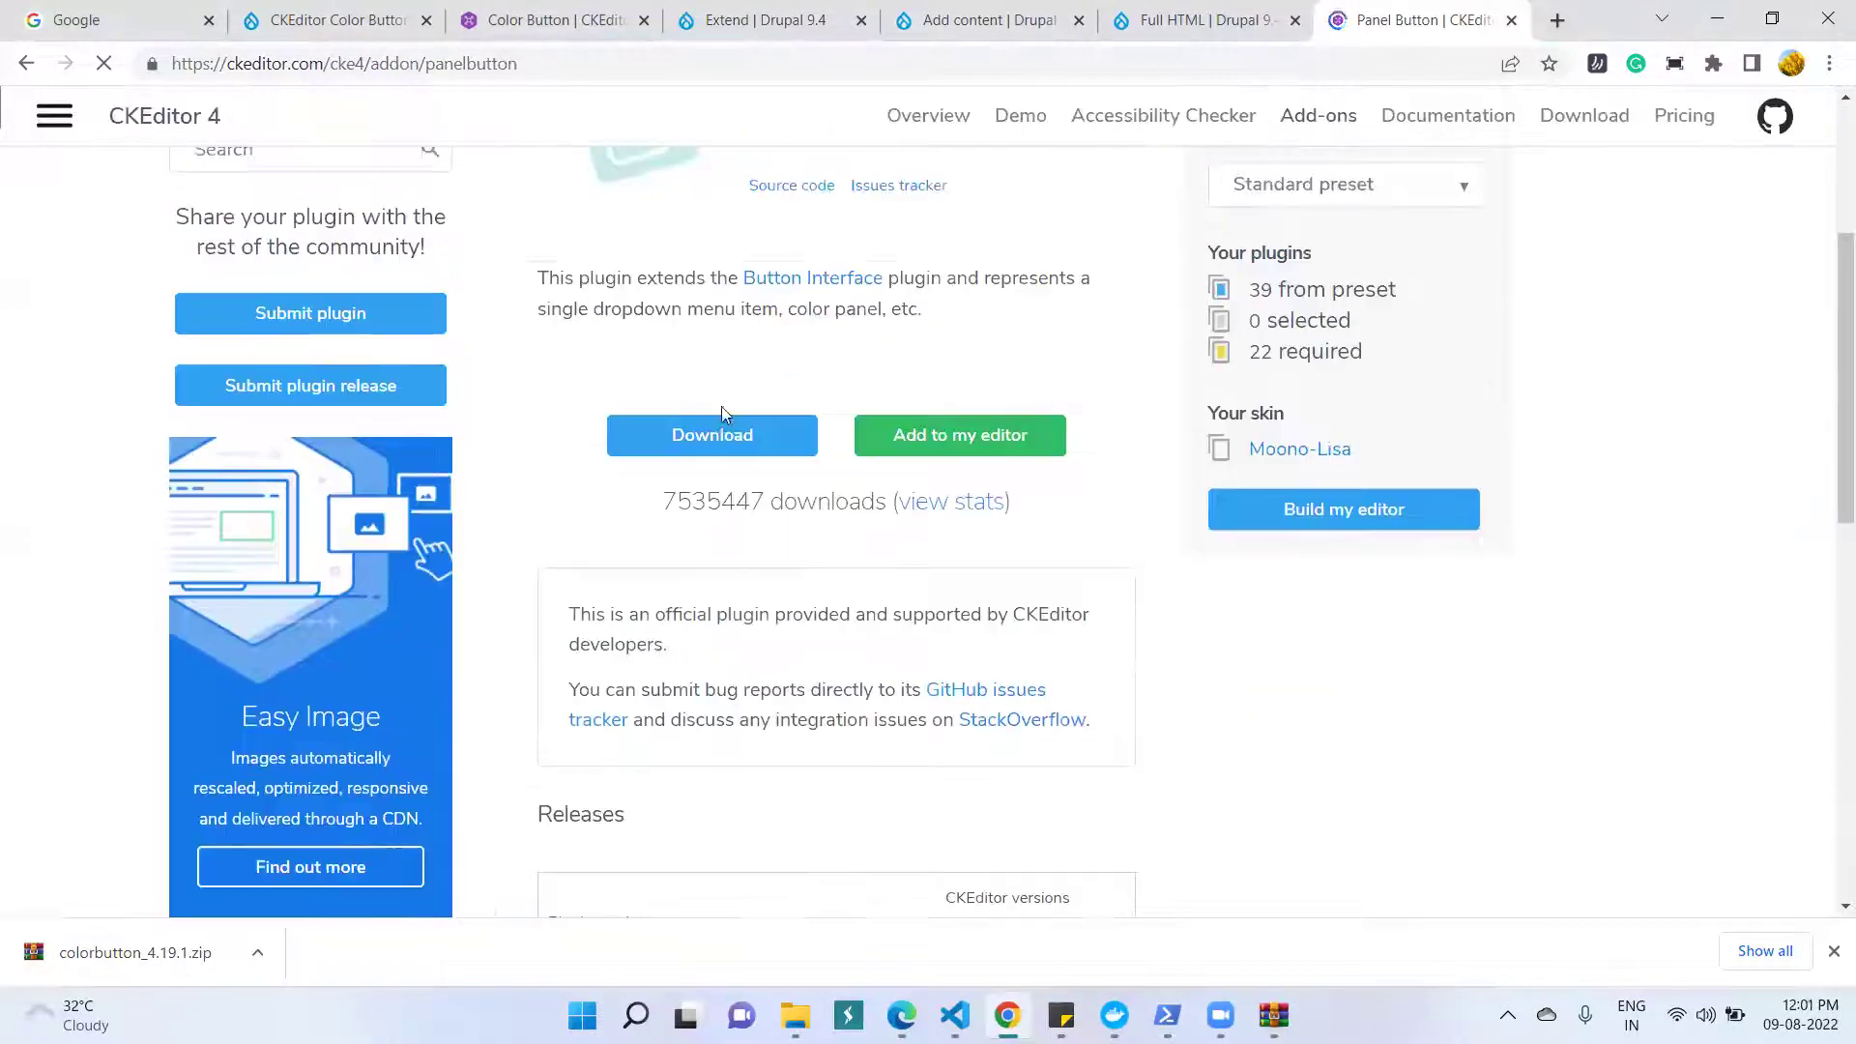
click(711, 435)
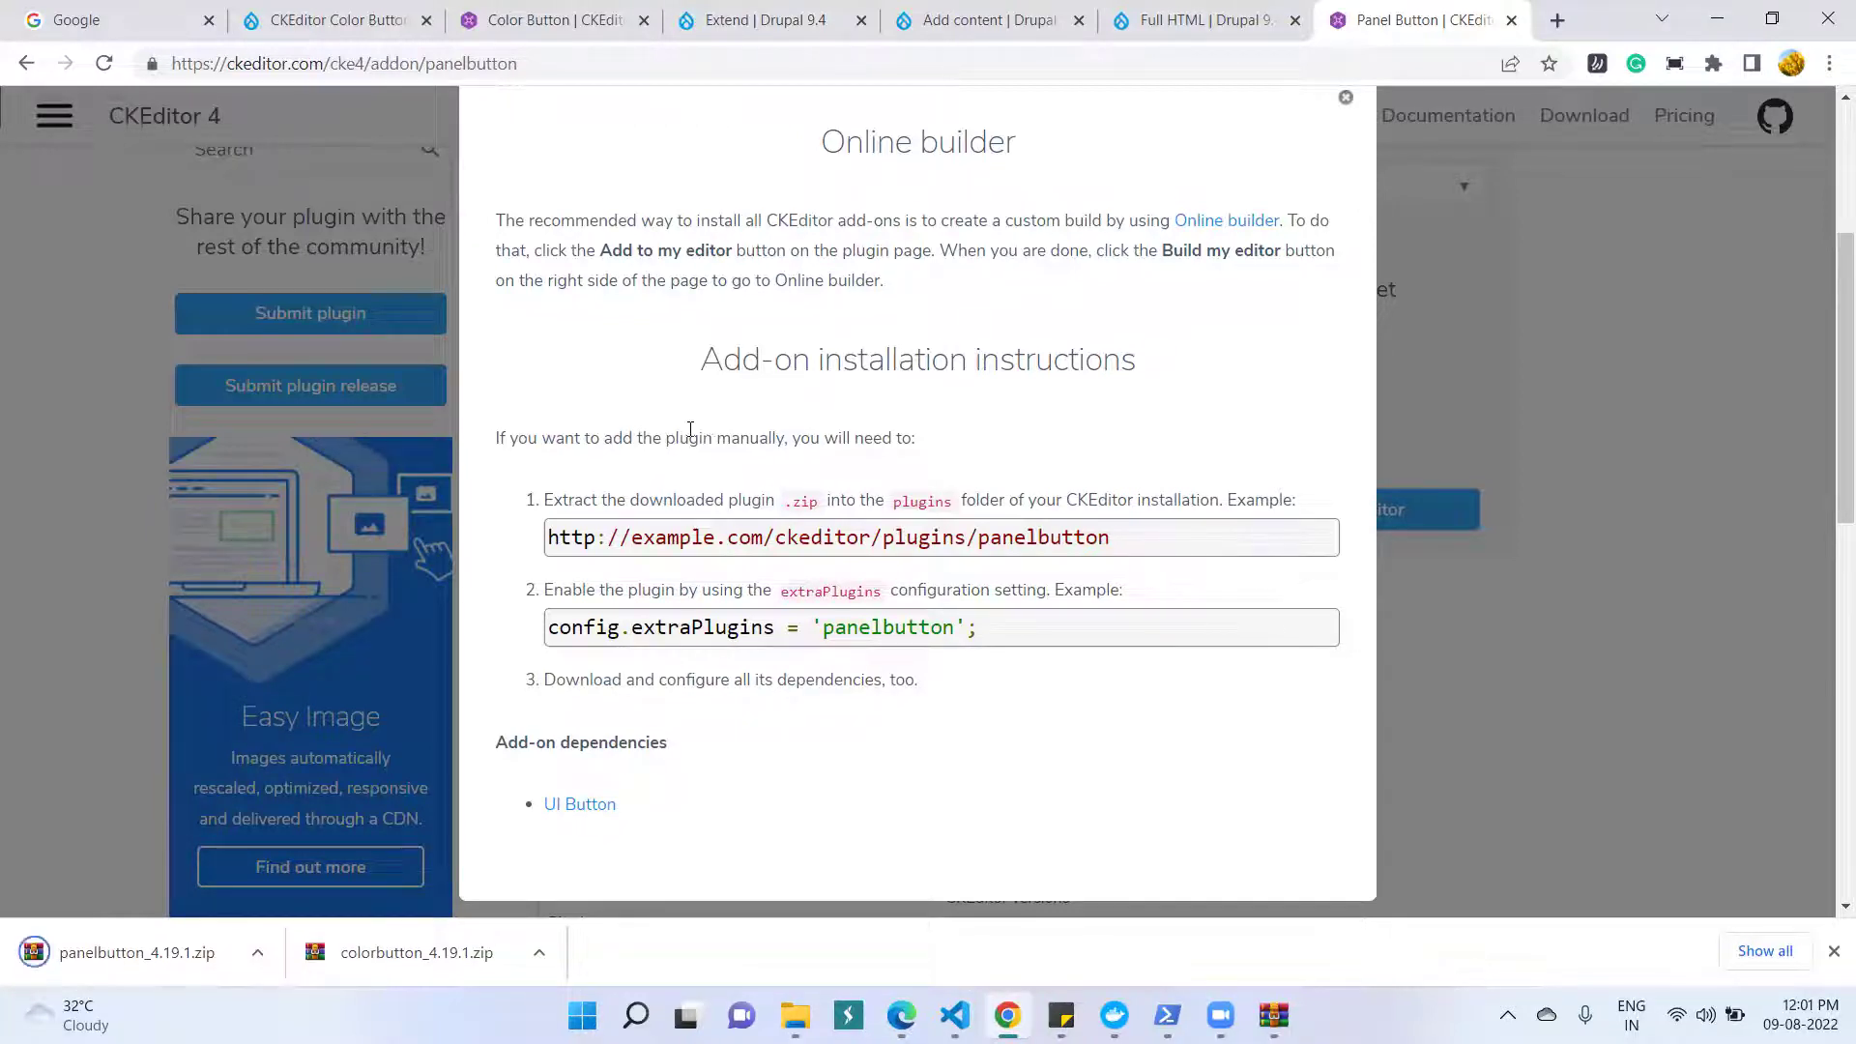
- Locate the downloaded panelbutton_4.19.1.zip in its folder, open it in WinRAR, and dismiss the licence reminder
click(257, 953)
click(324, 866)
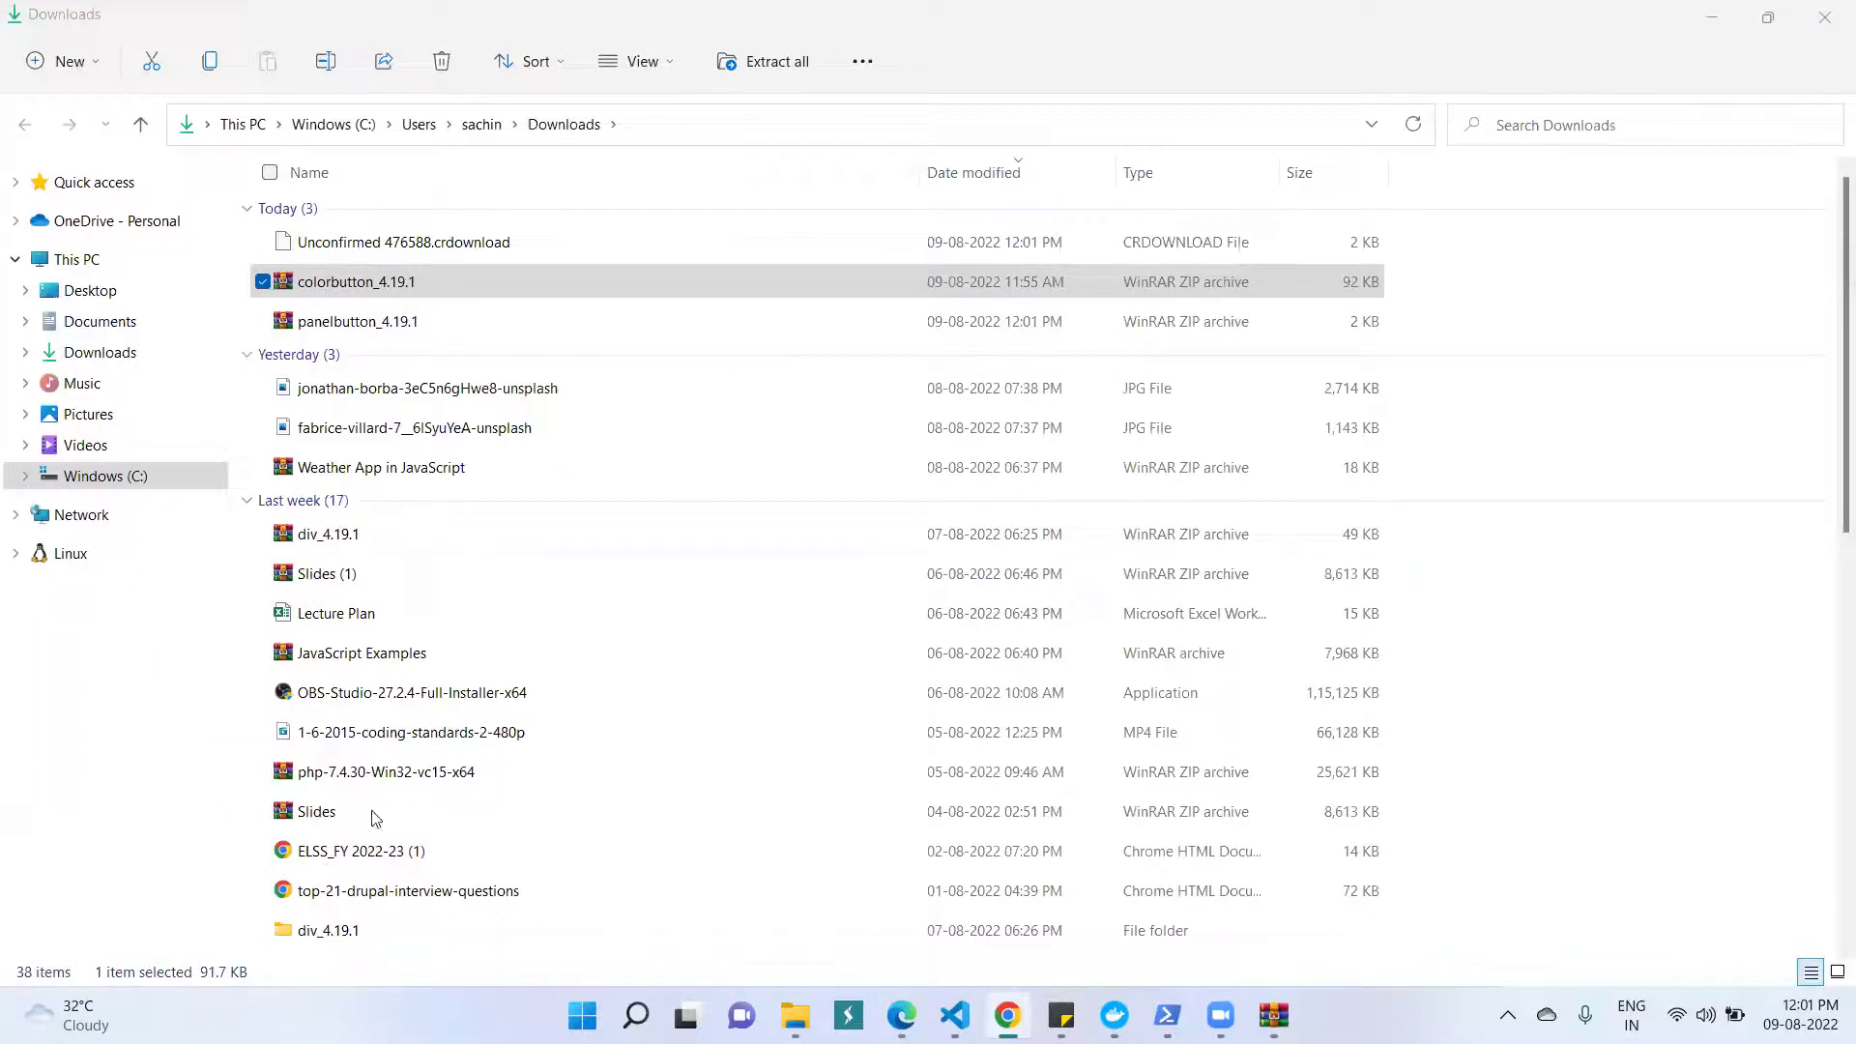
right_click(395, 332)
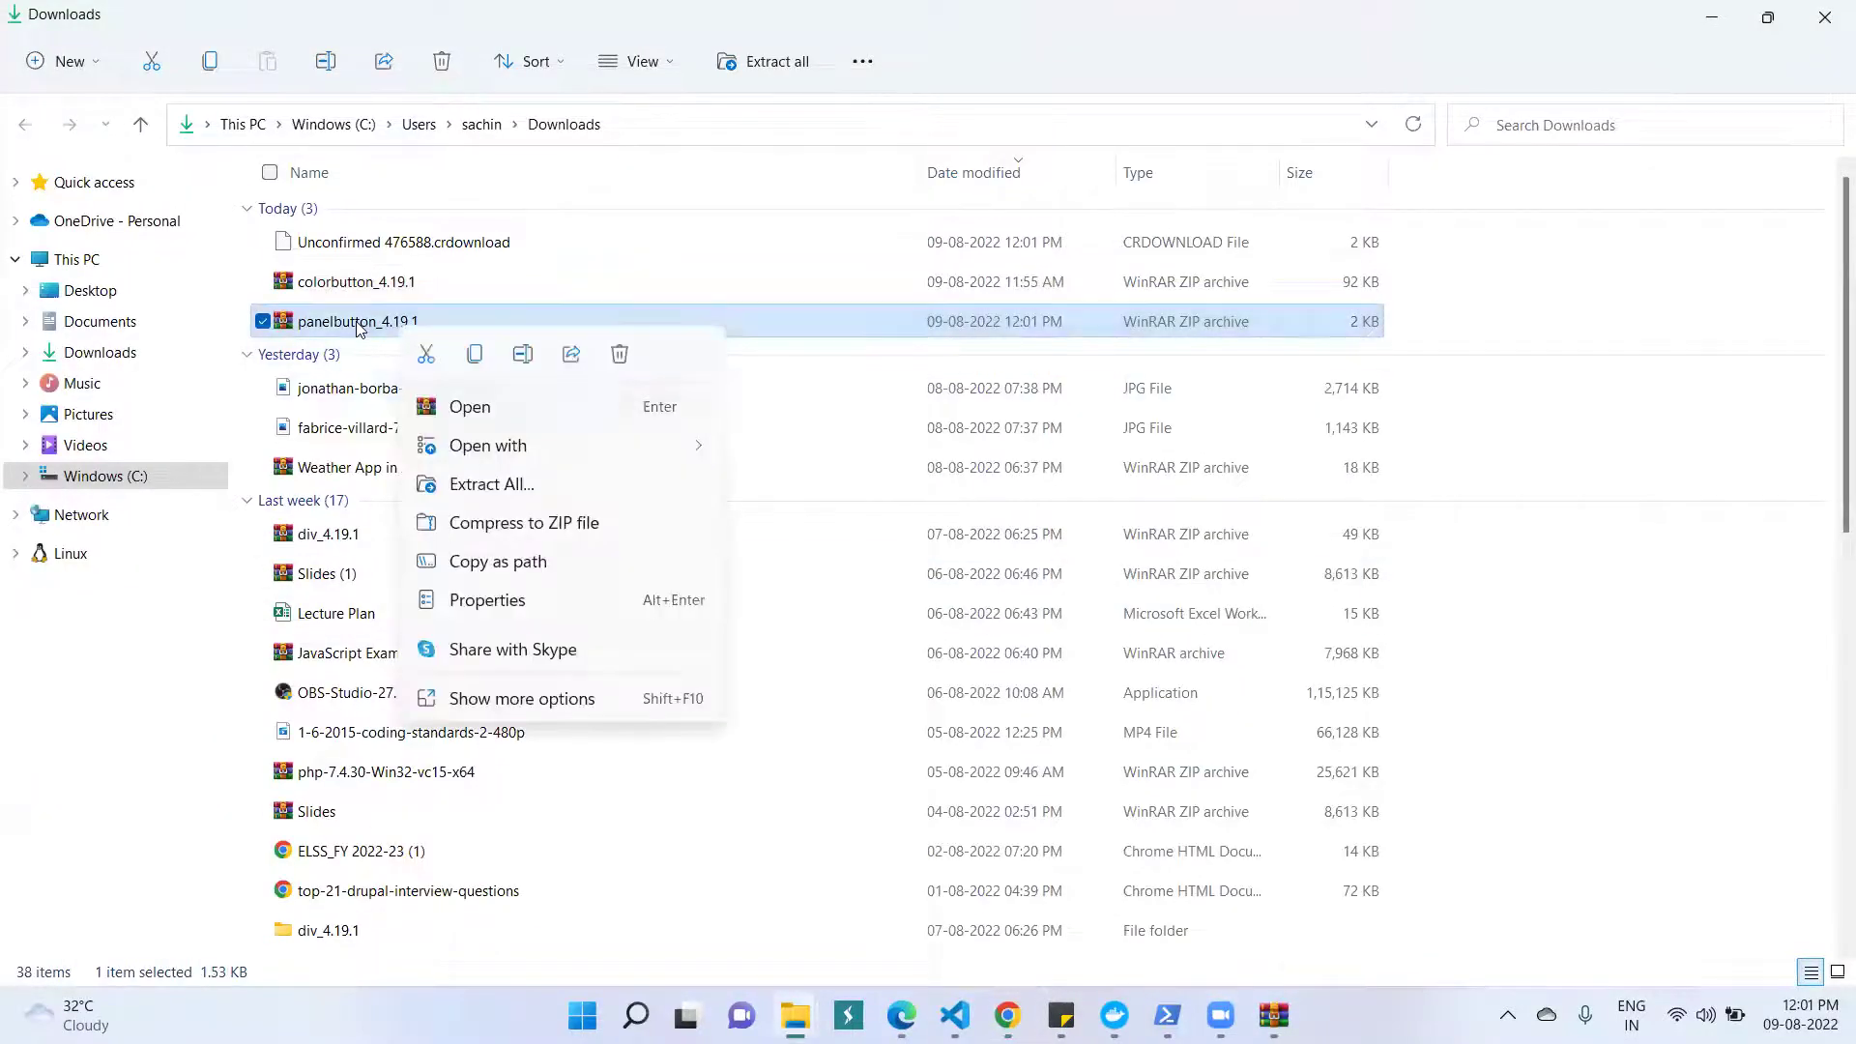
click(357, 328)
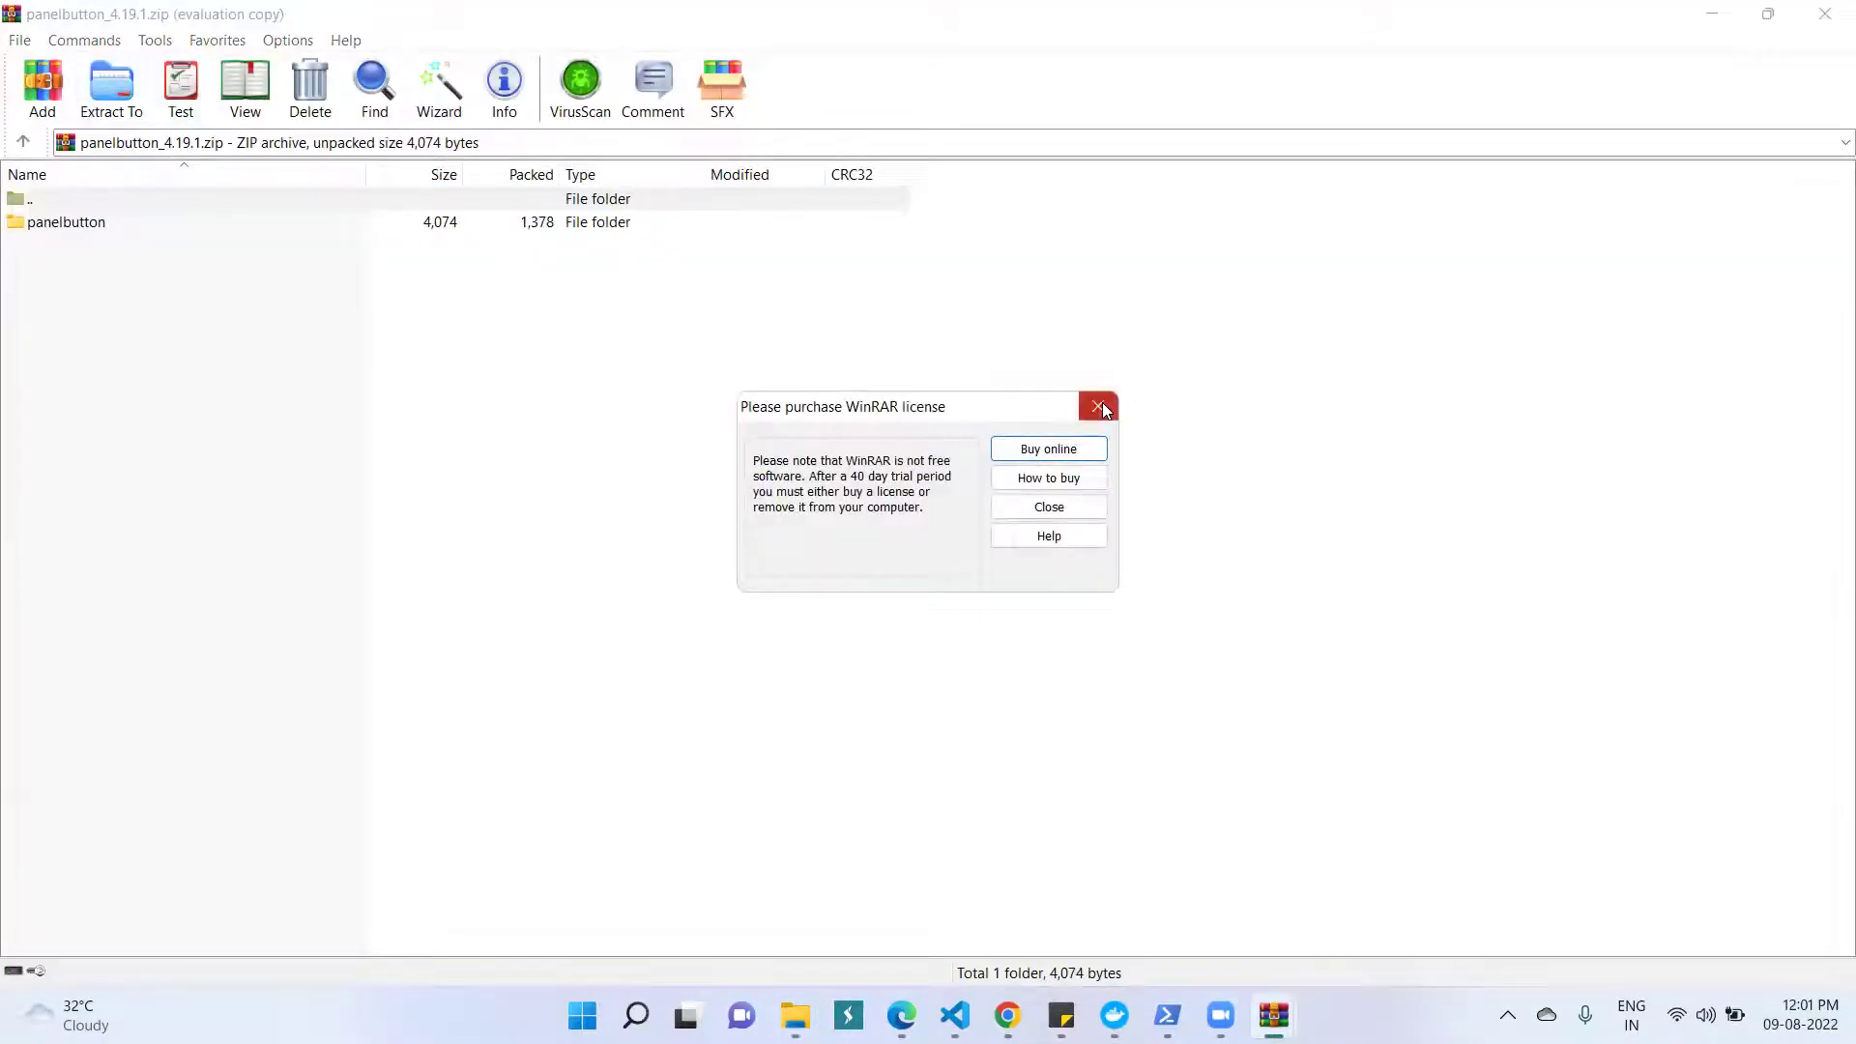
click(1098, 406)
- Extract the panelbutton archive into the Drupal site's libraries folder, Documents\sites\d9.4\web\libraries
click(103, 77)
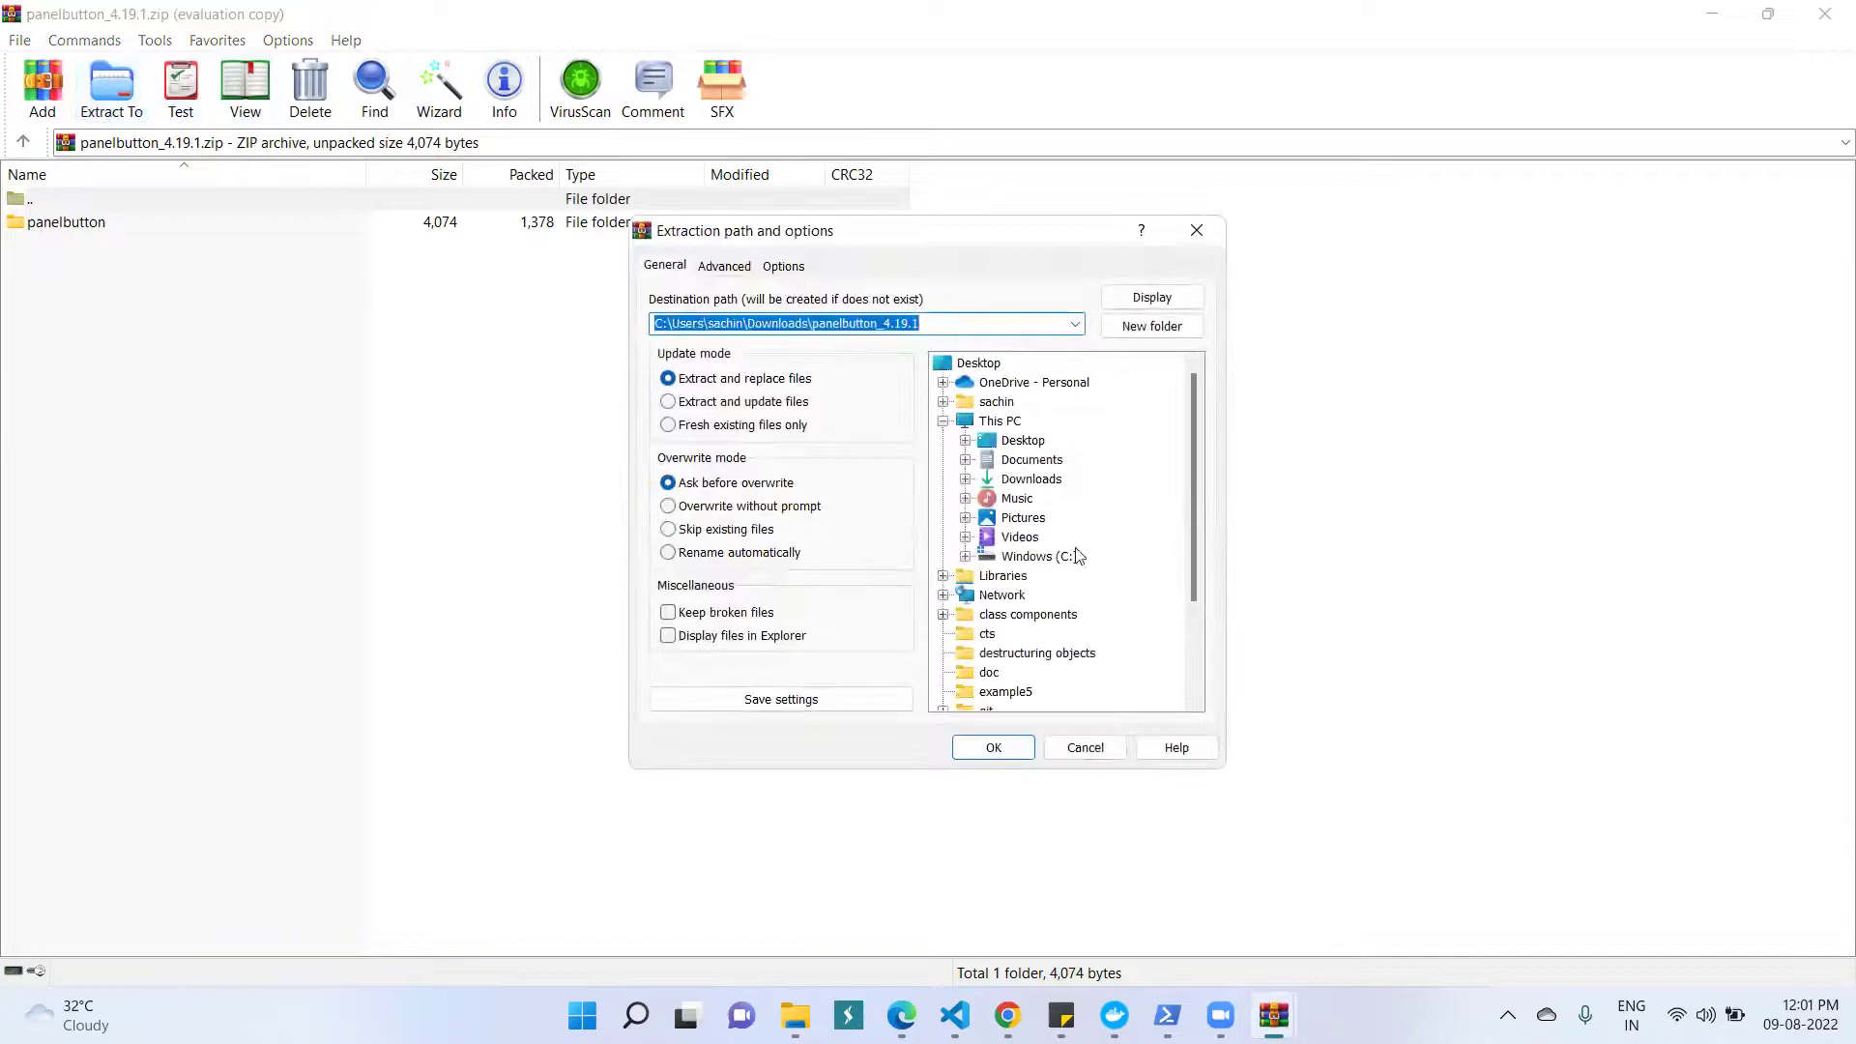
double_click(987, 462)
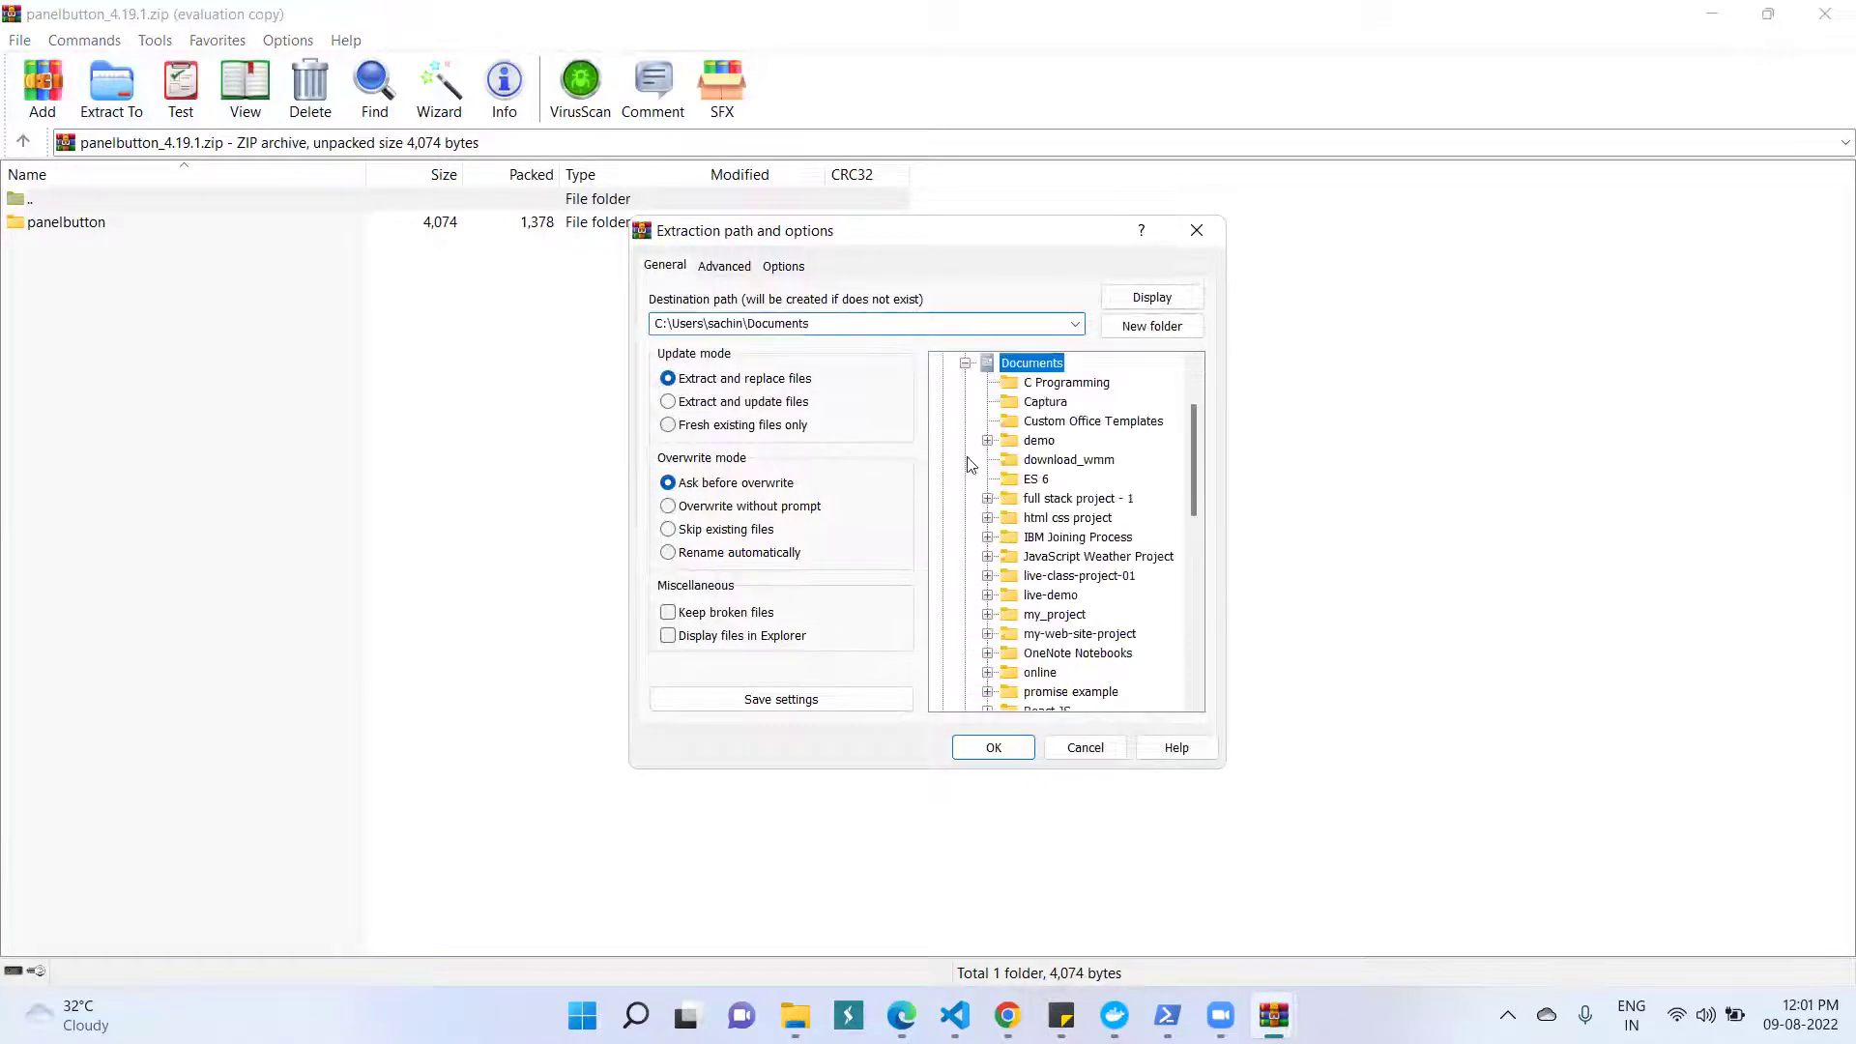
click(1049, 519)
scroll(1049, 519, down, 1)
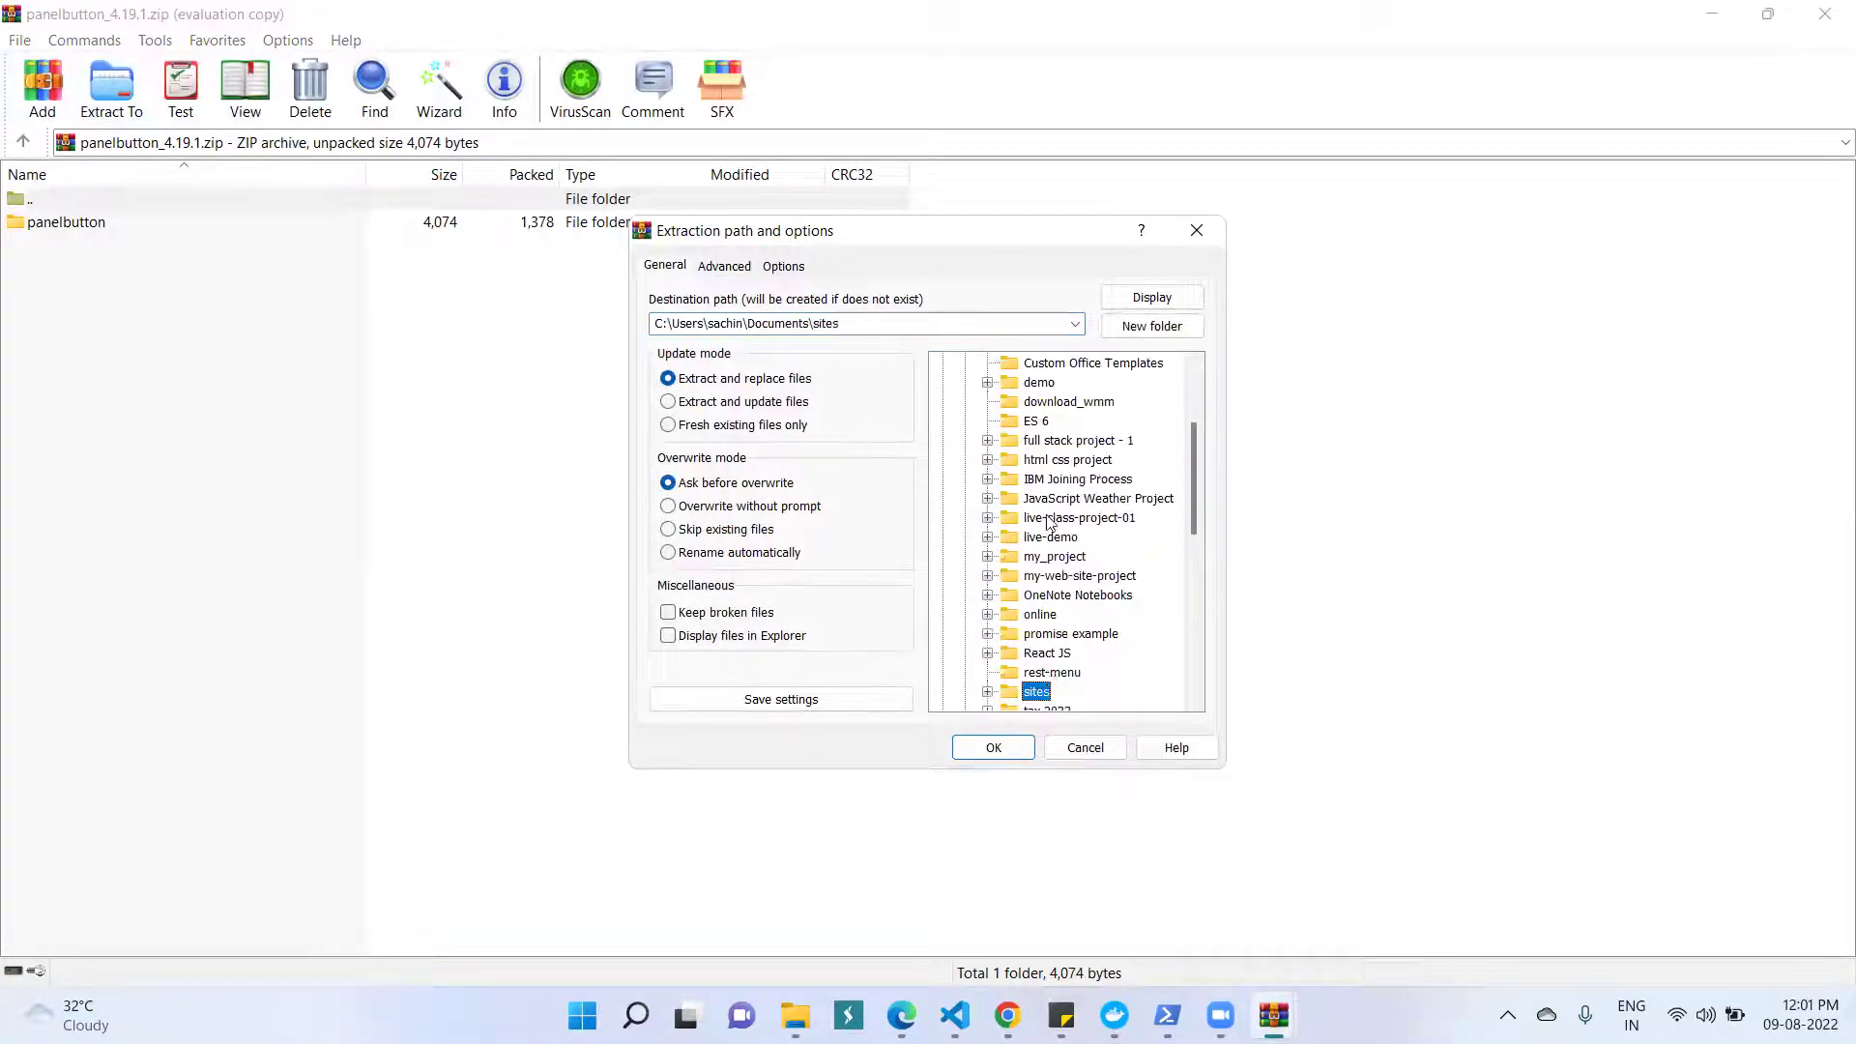
click(988, 692)
scroll(1112, 499, down, 2)
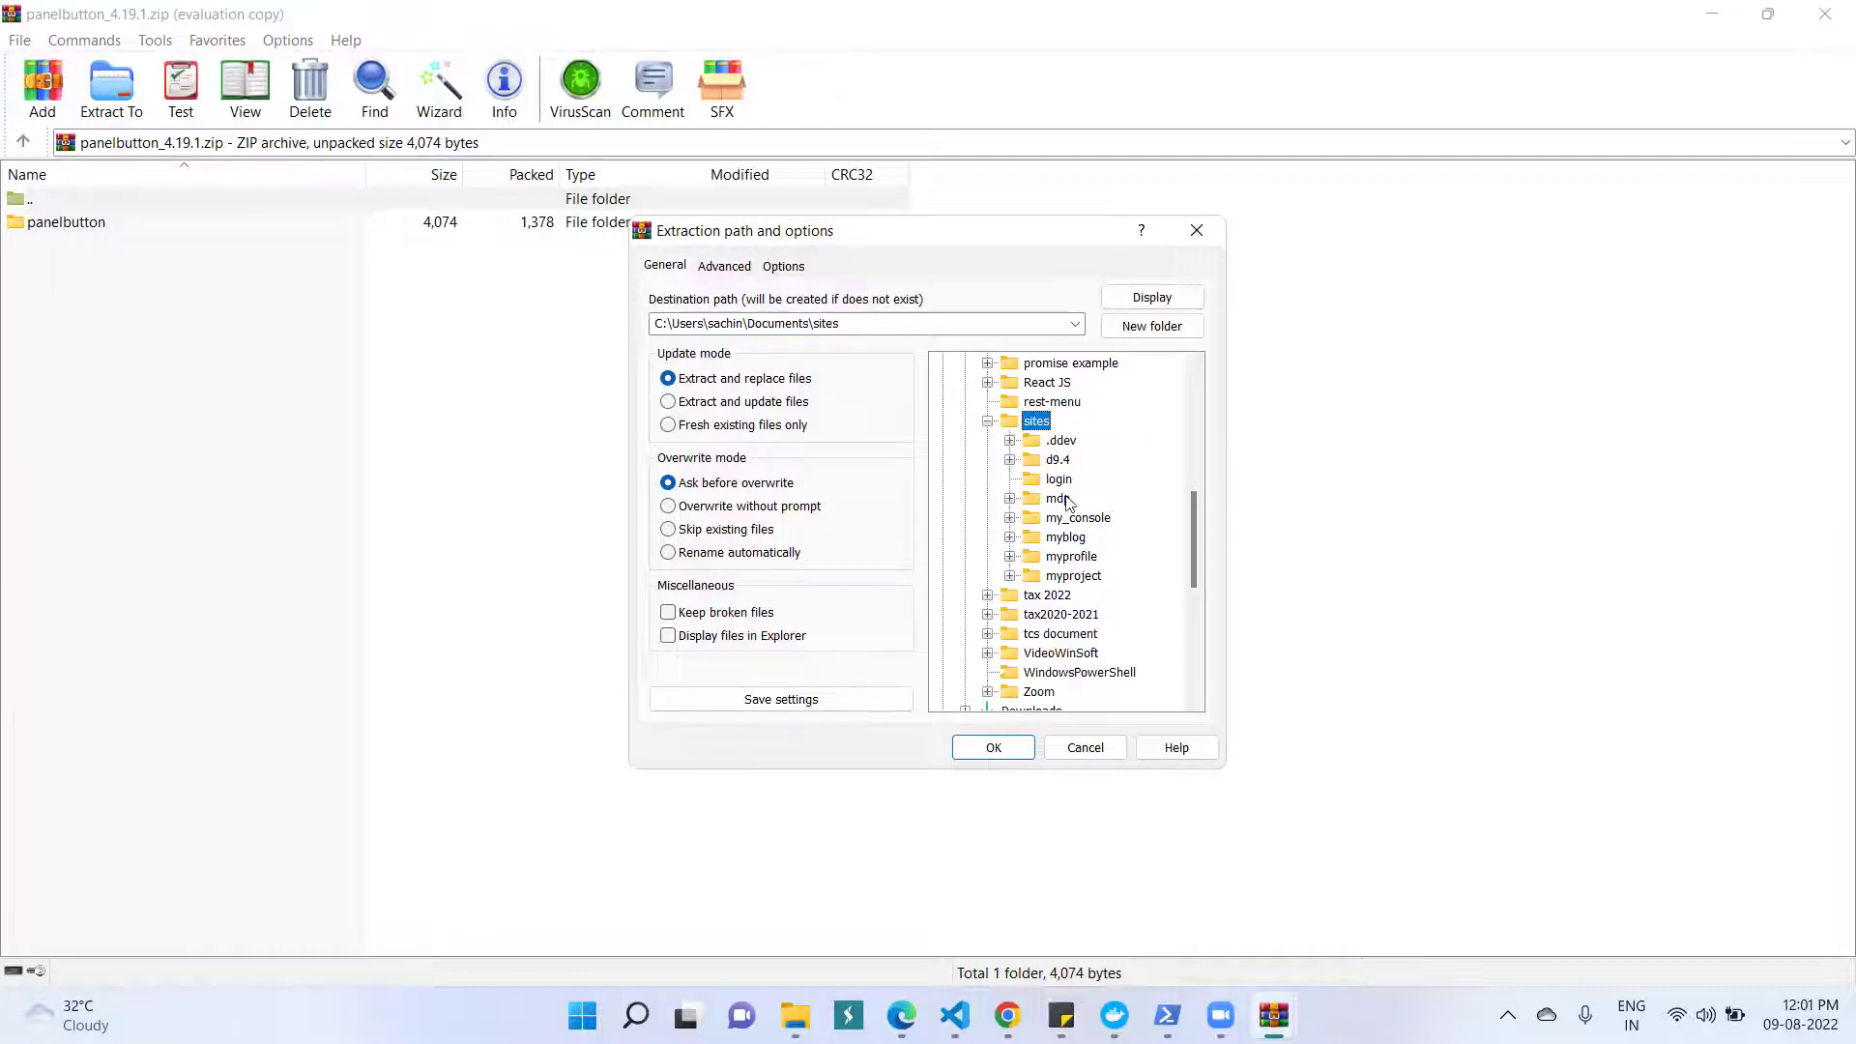
click(1010, 460)
click(1073, 538)
click(1032, 538)
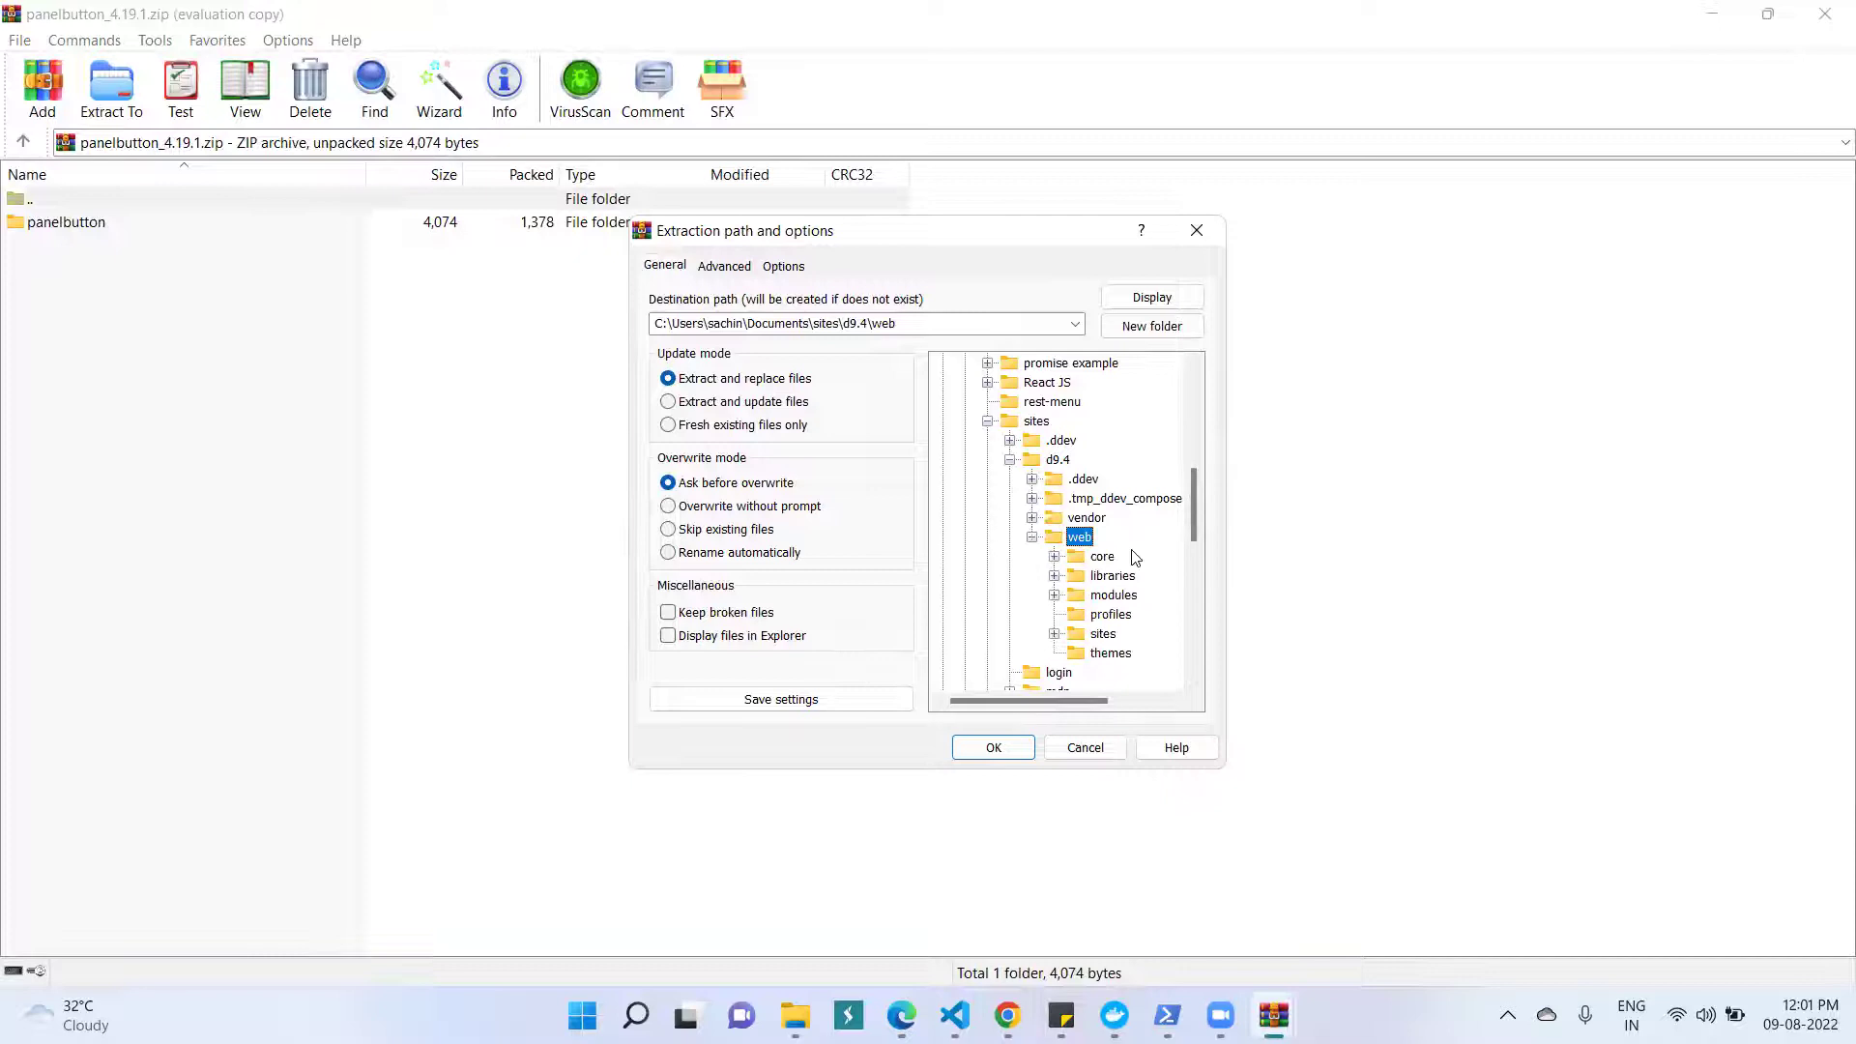
click(1114, 577)
click(994, 750)
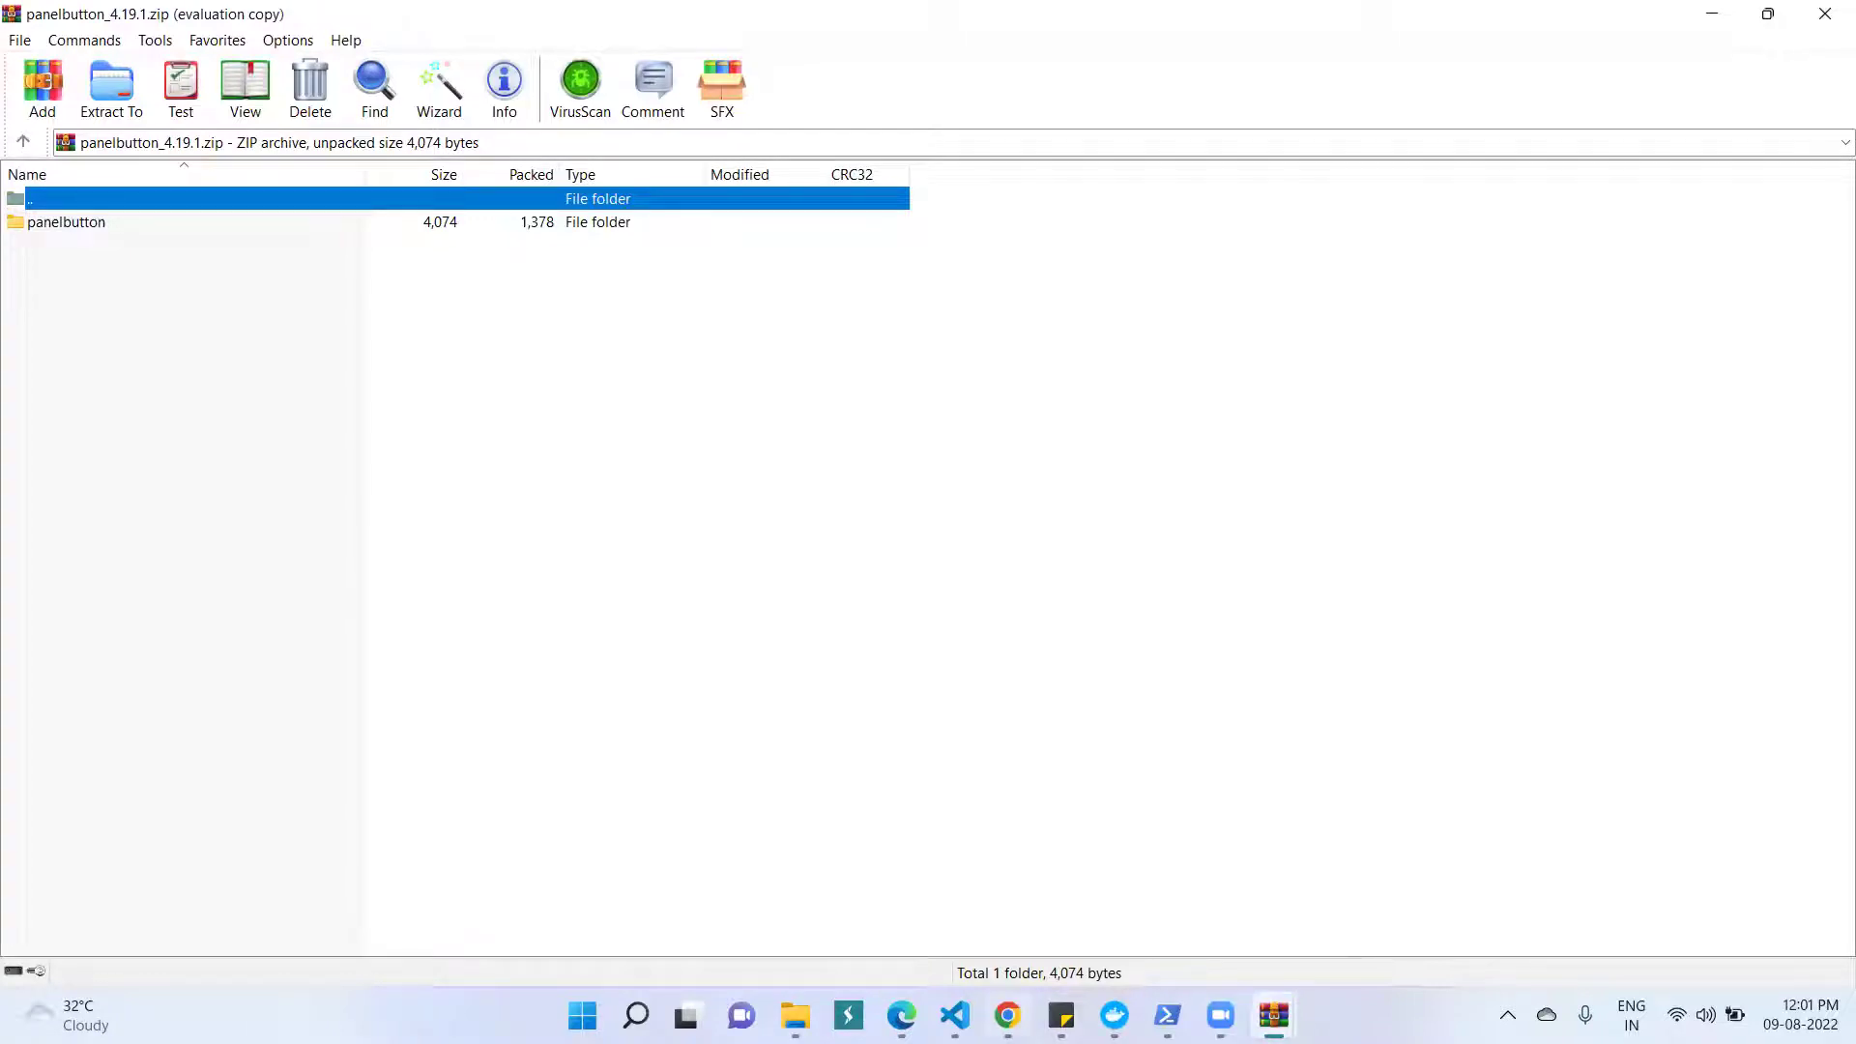
- Check the contents of the site's web\libraries folder in File Explorer, and return to Chrome
click(796, 1015)
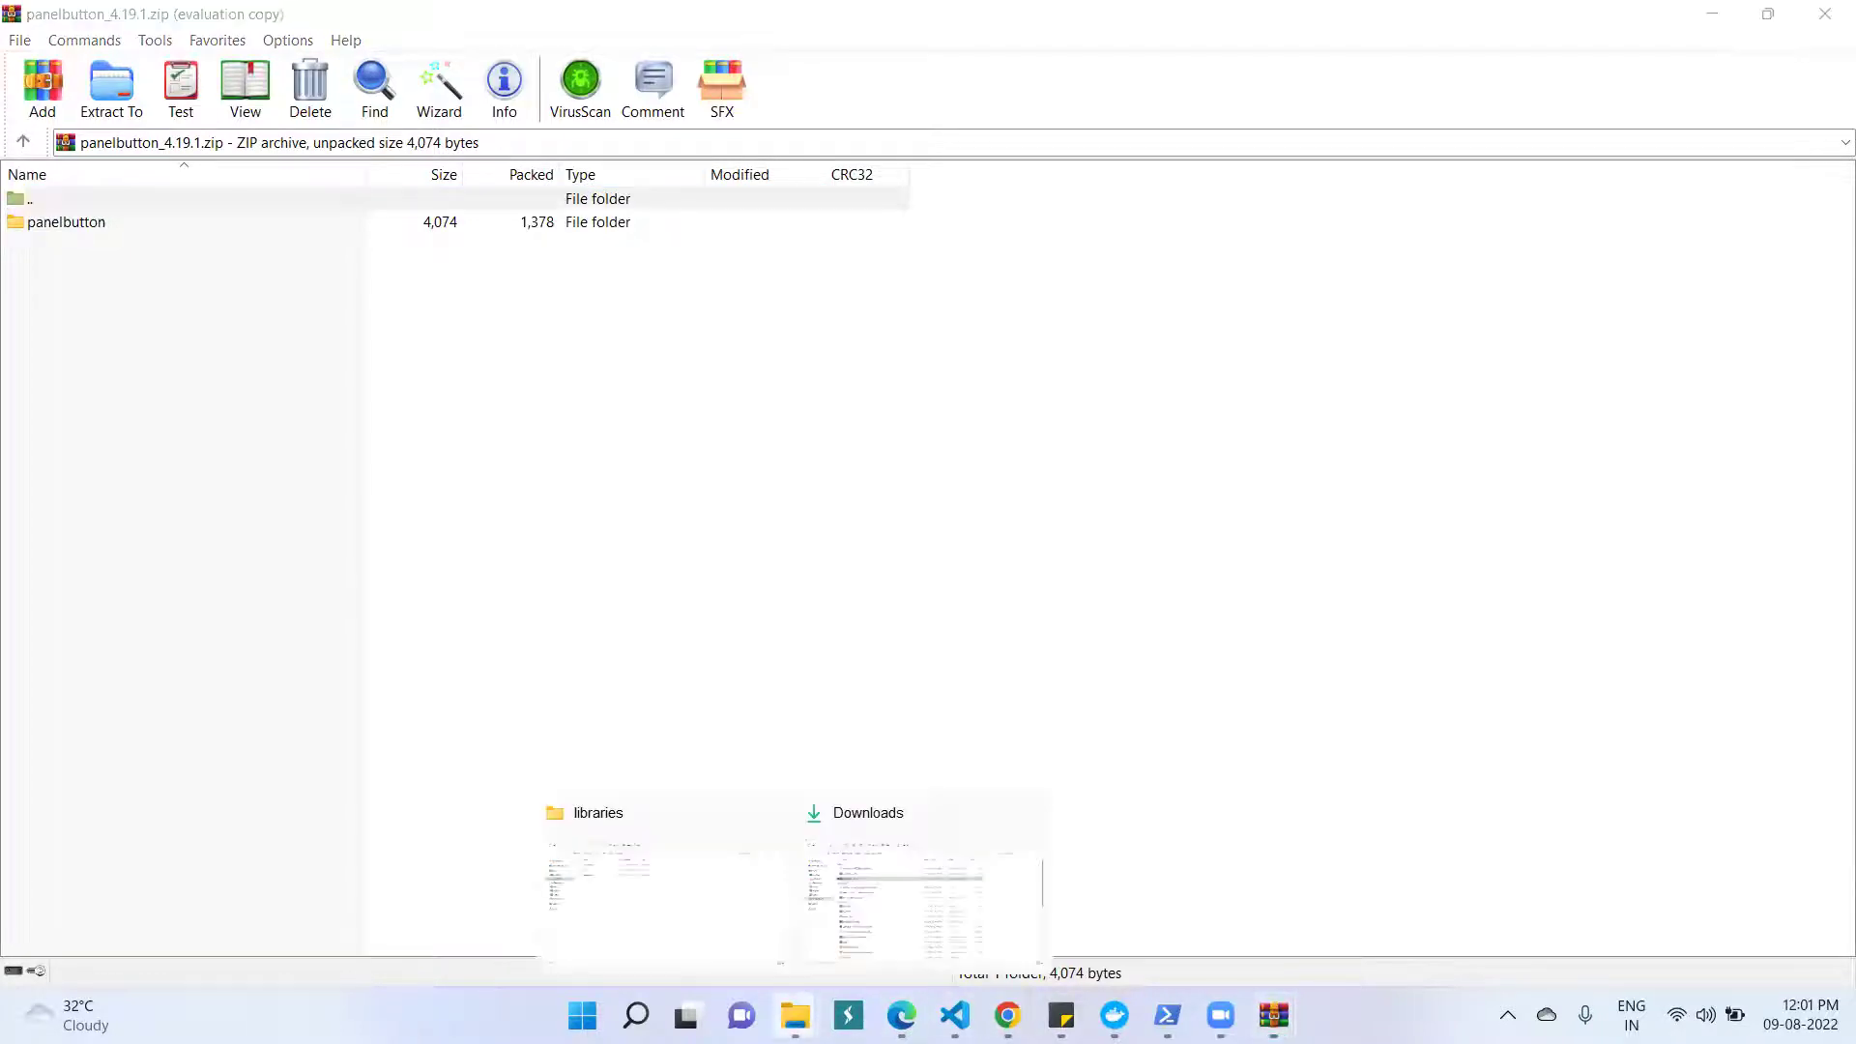
click(688, 897)
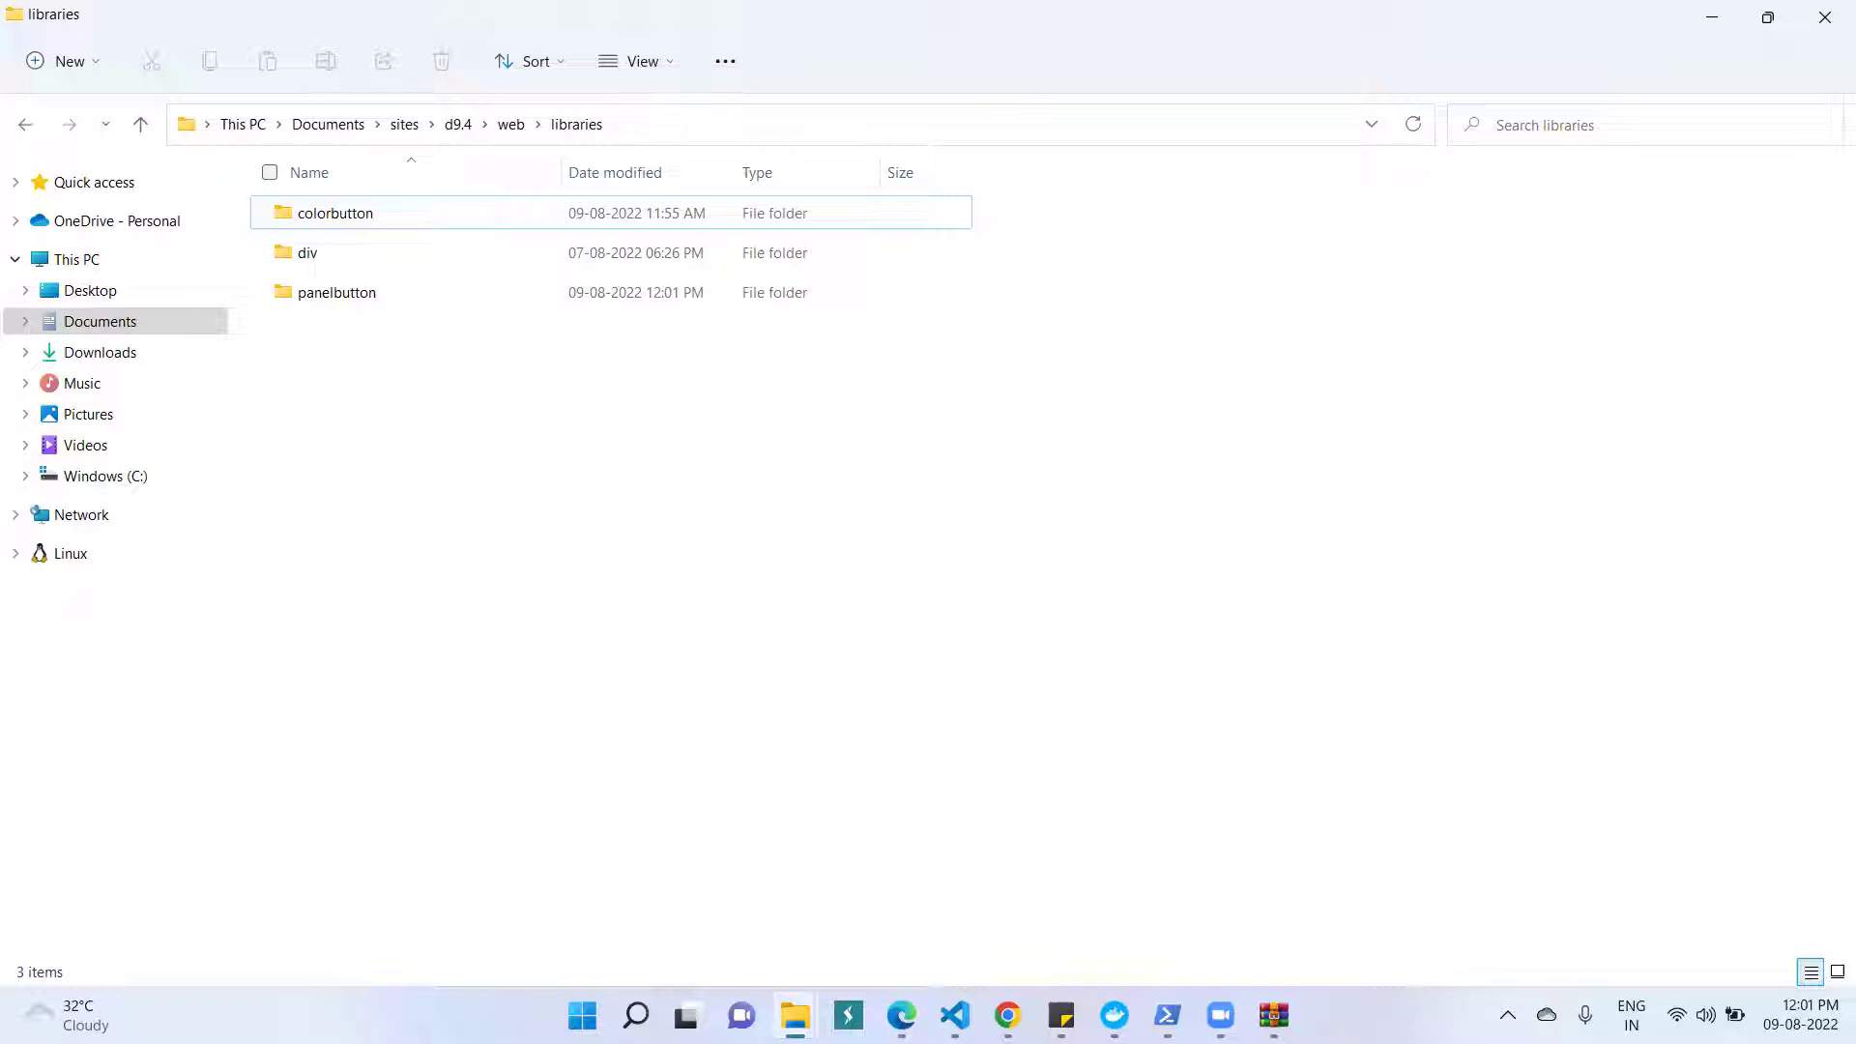
key(alt+Tab)
- On the Extend page, filter the modules by "button", select CKEditor Color Button and Panel Button, and install both
click(1181, 14)
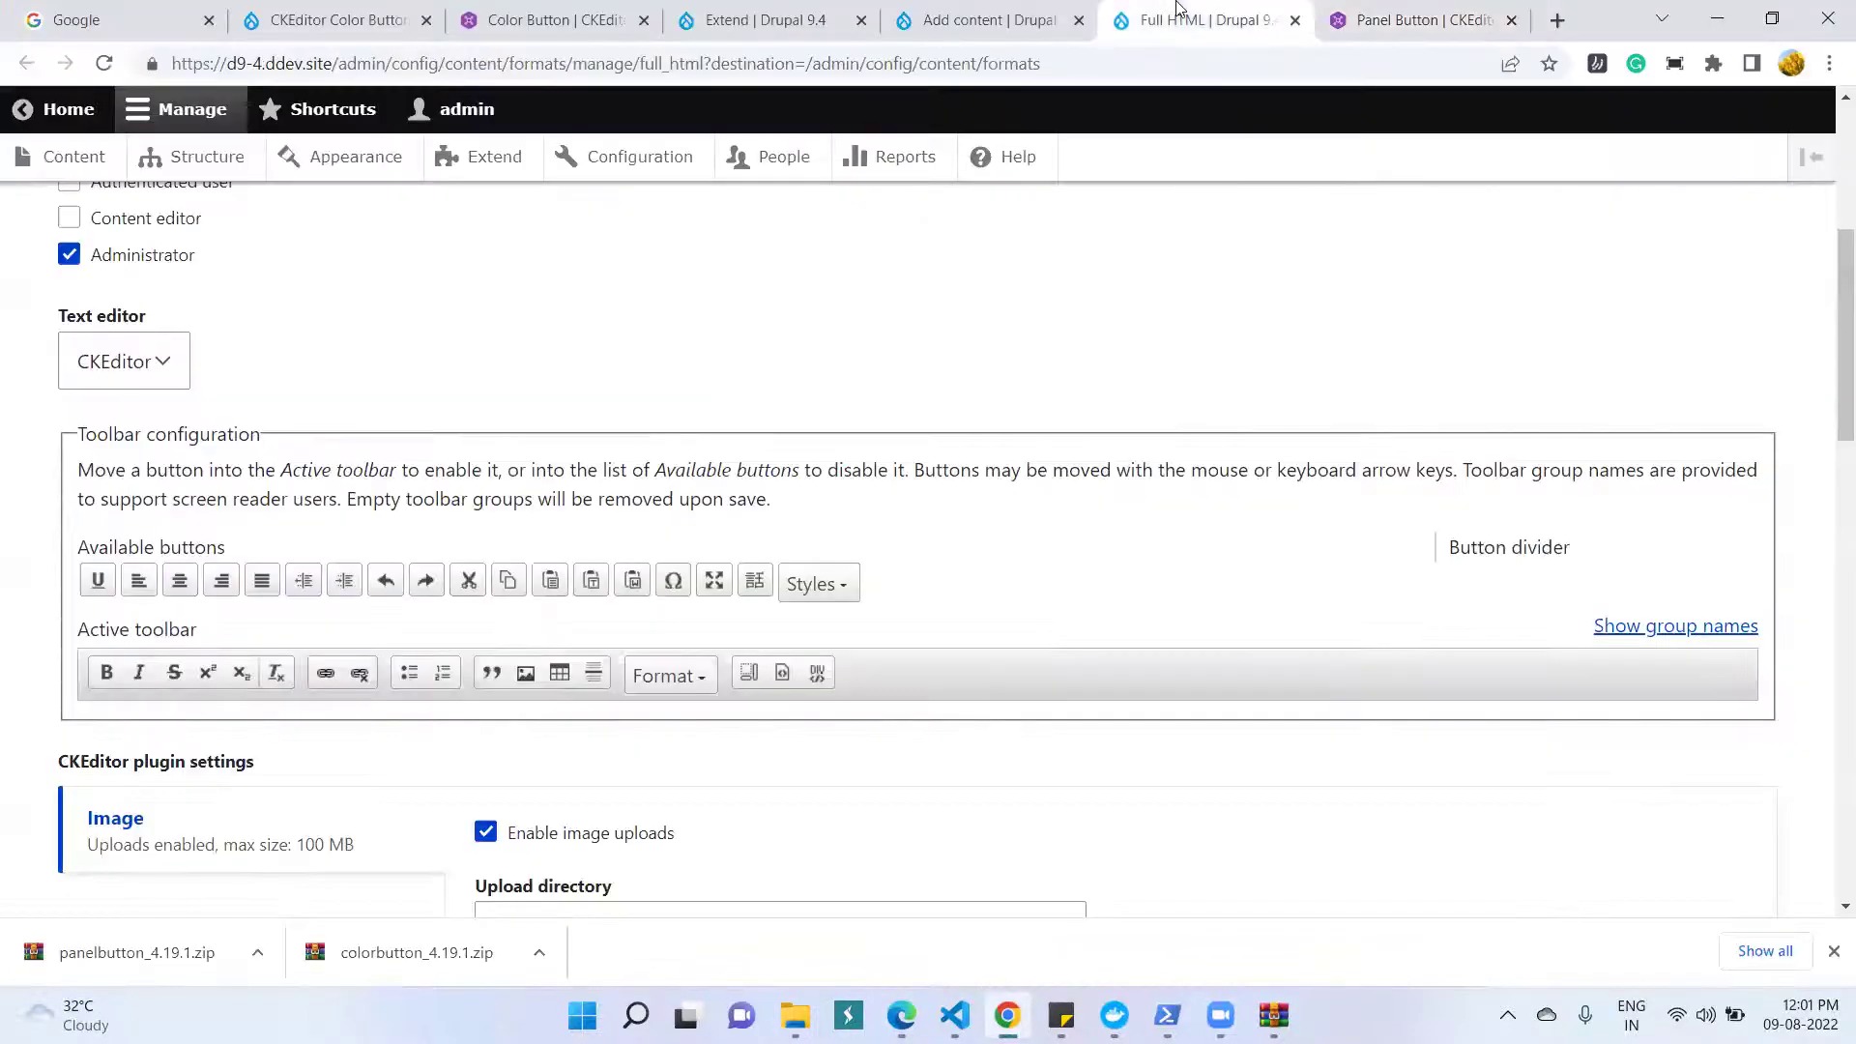
click(999, 8)
key(ctrl+shift+Tab)
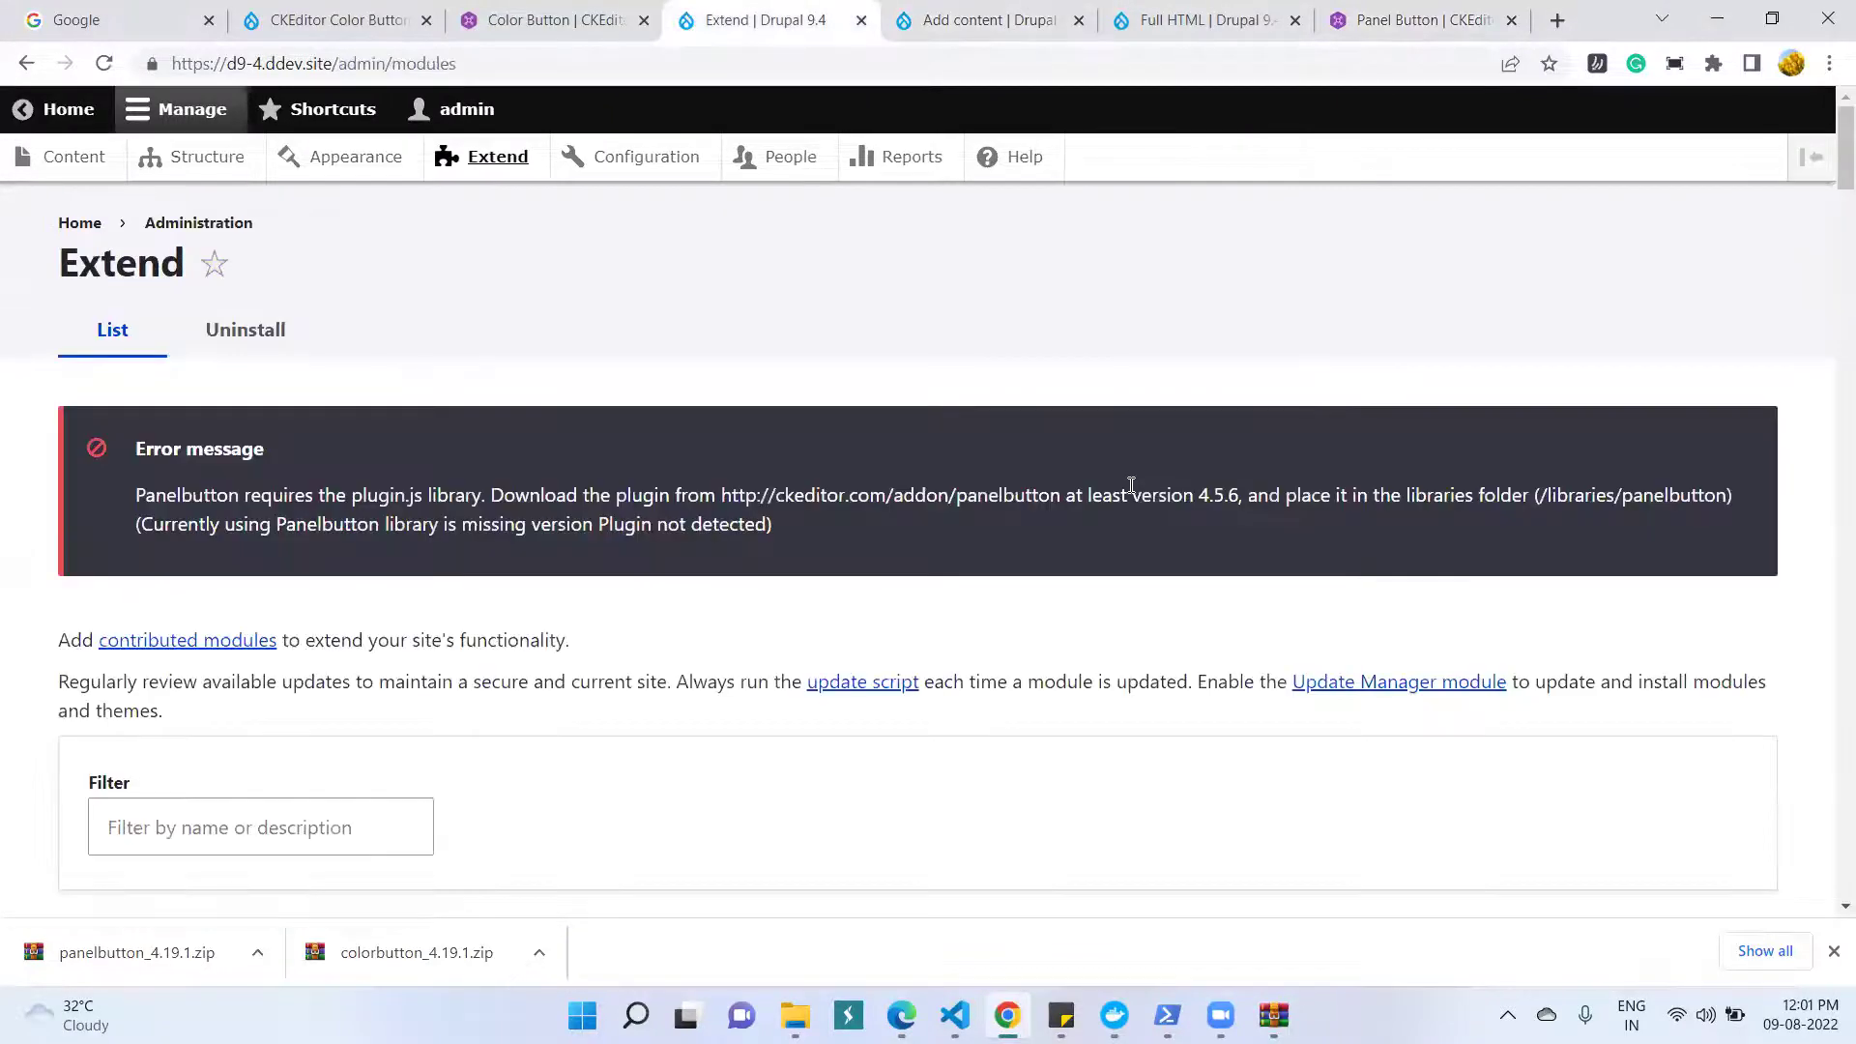
scroll(1131, 485, down, 5)
click(280, 344)
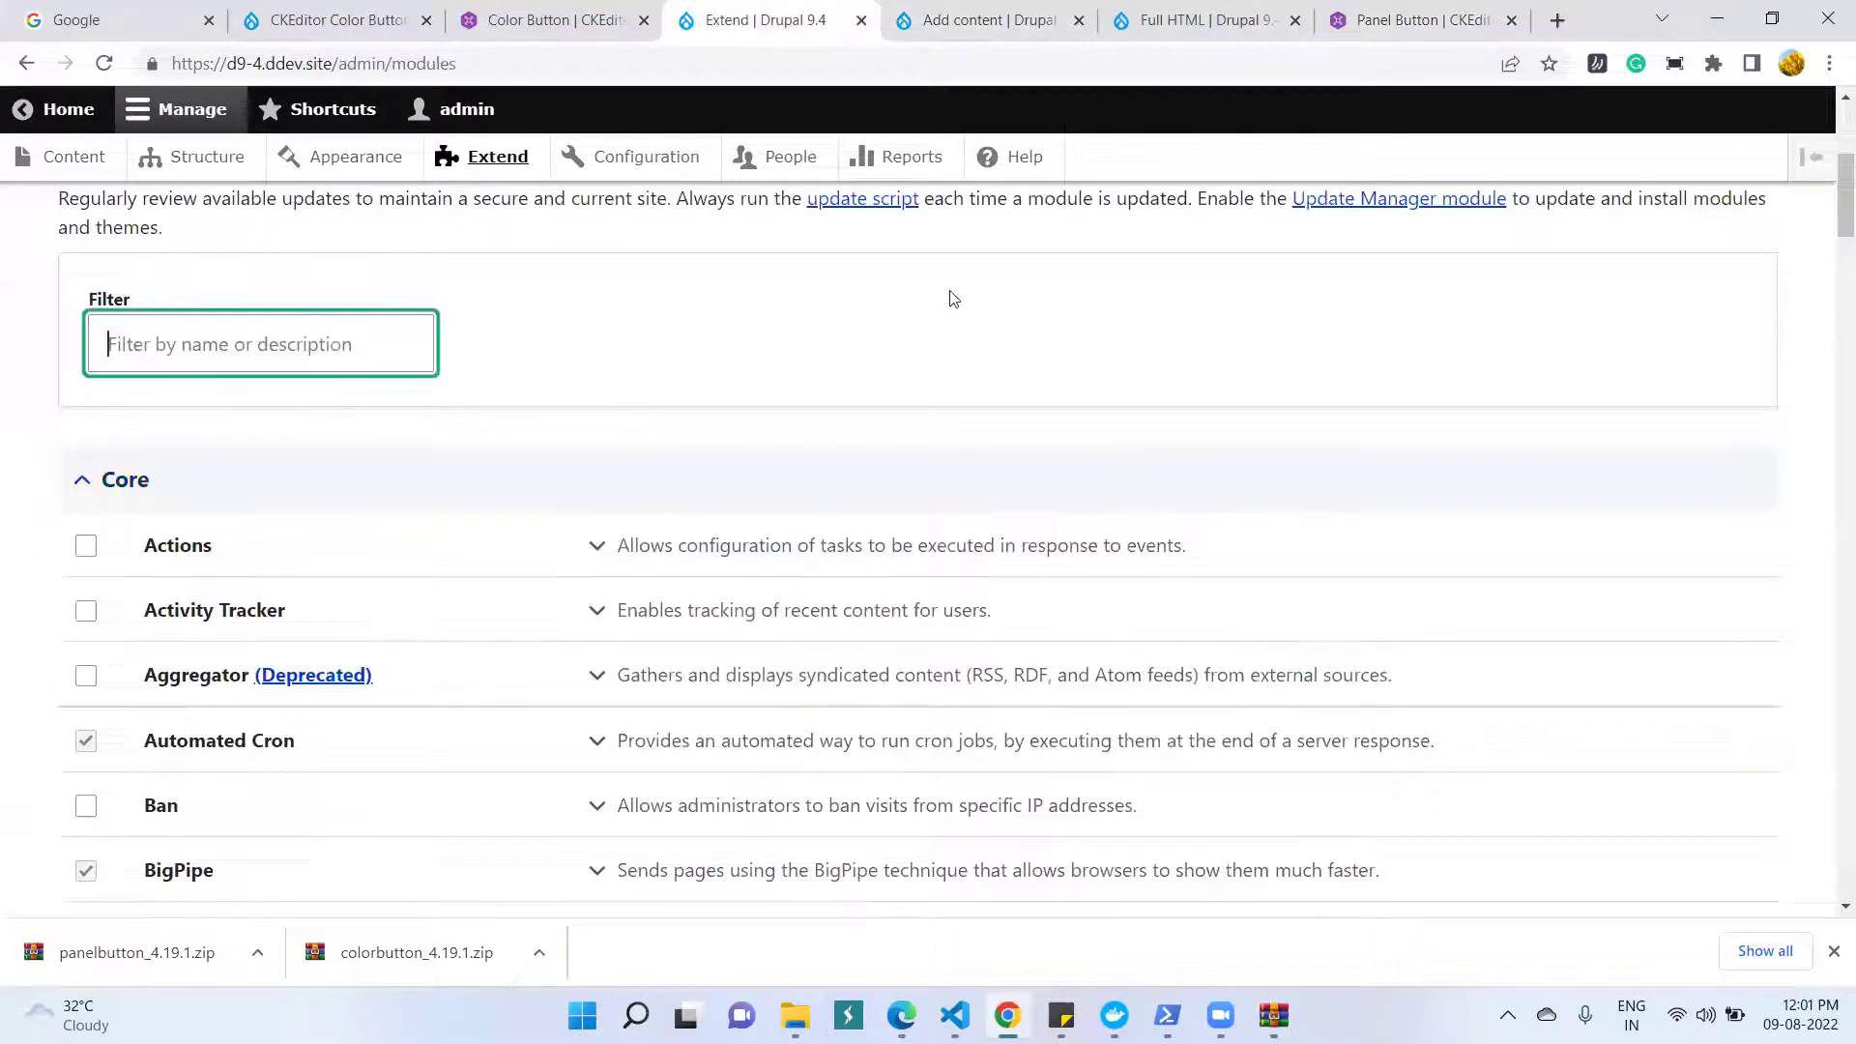
text(button)
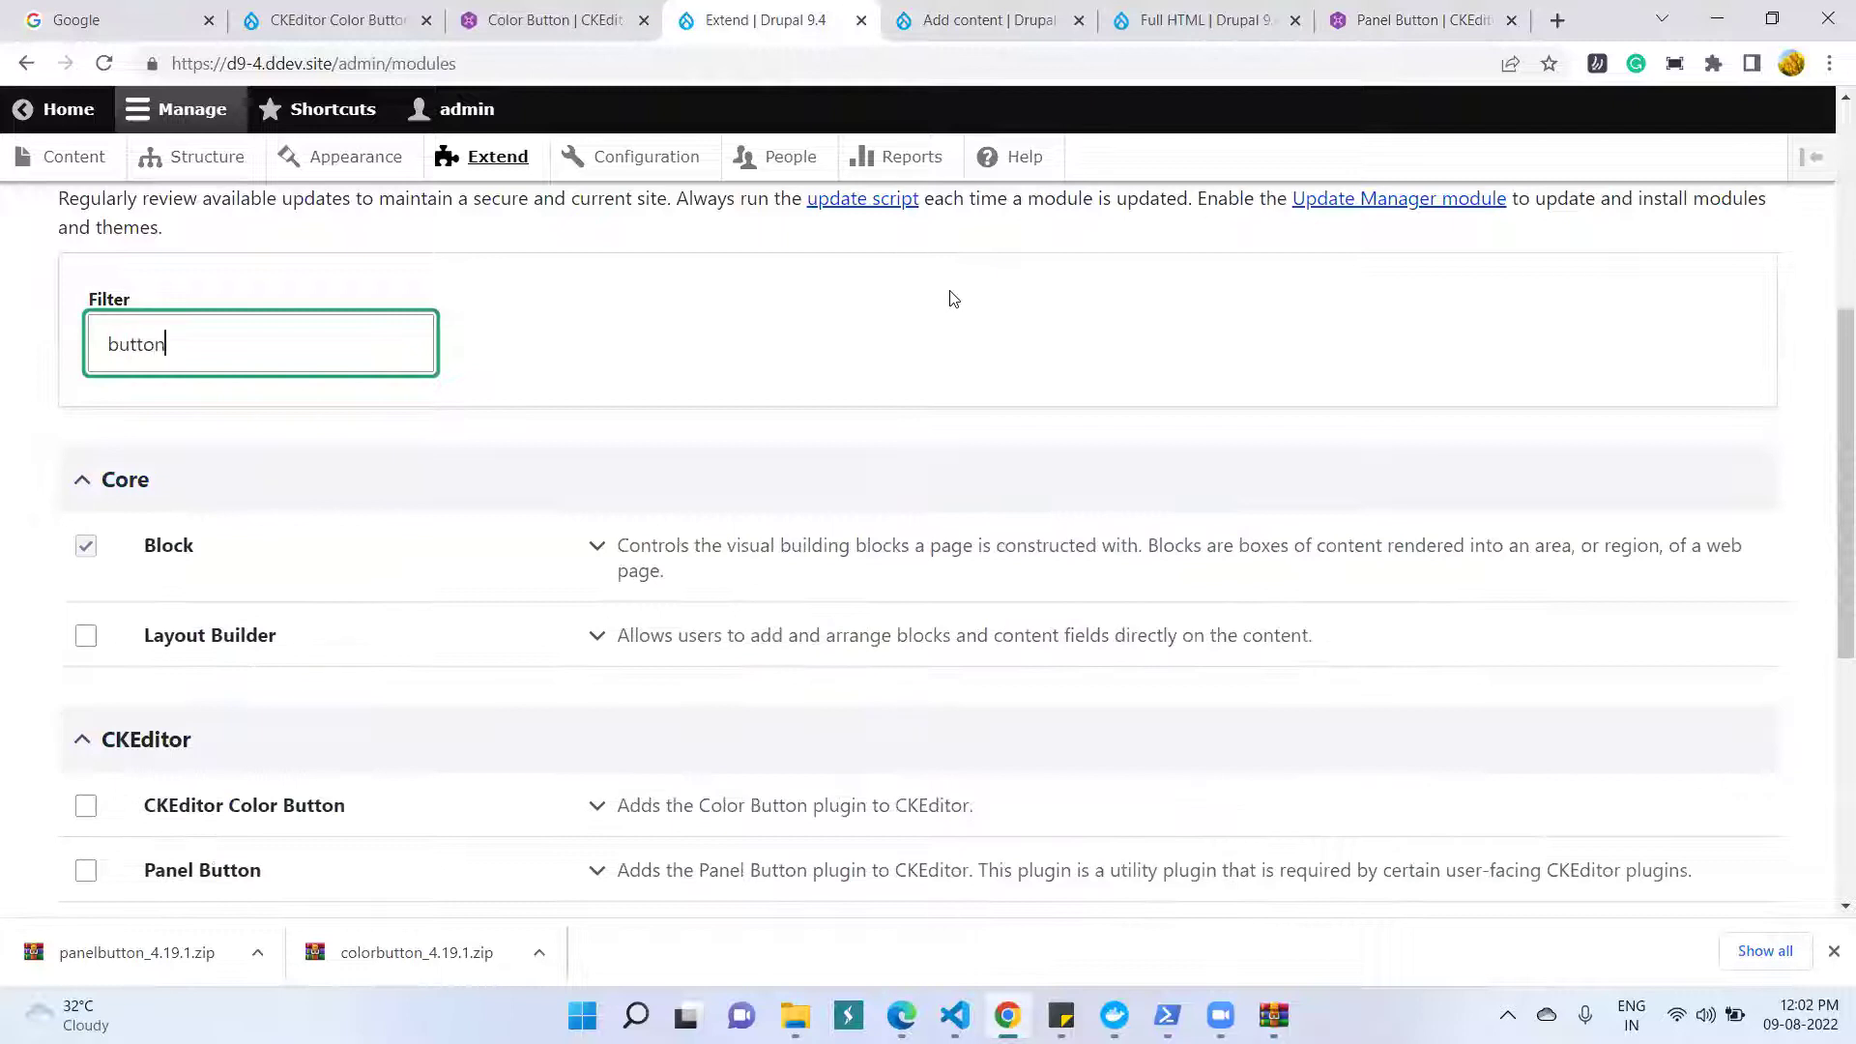
click(86, 546)
click(85, 611)
scroll(531, 551, down, 1)
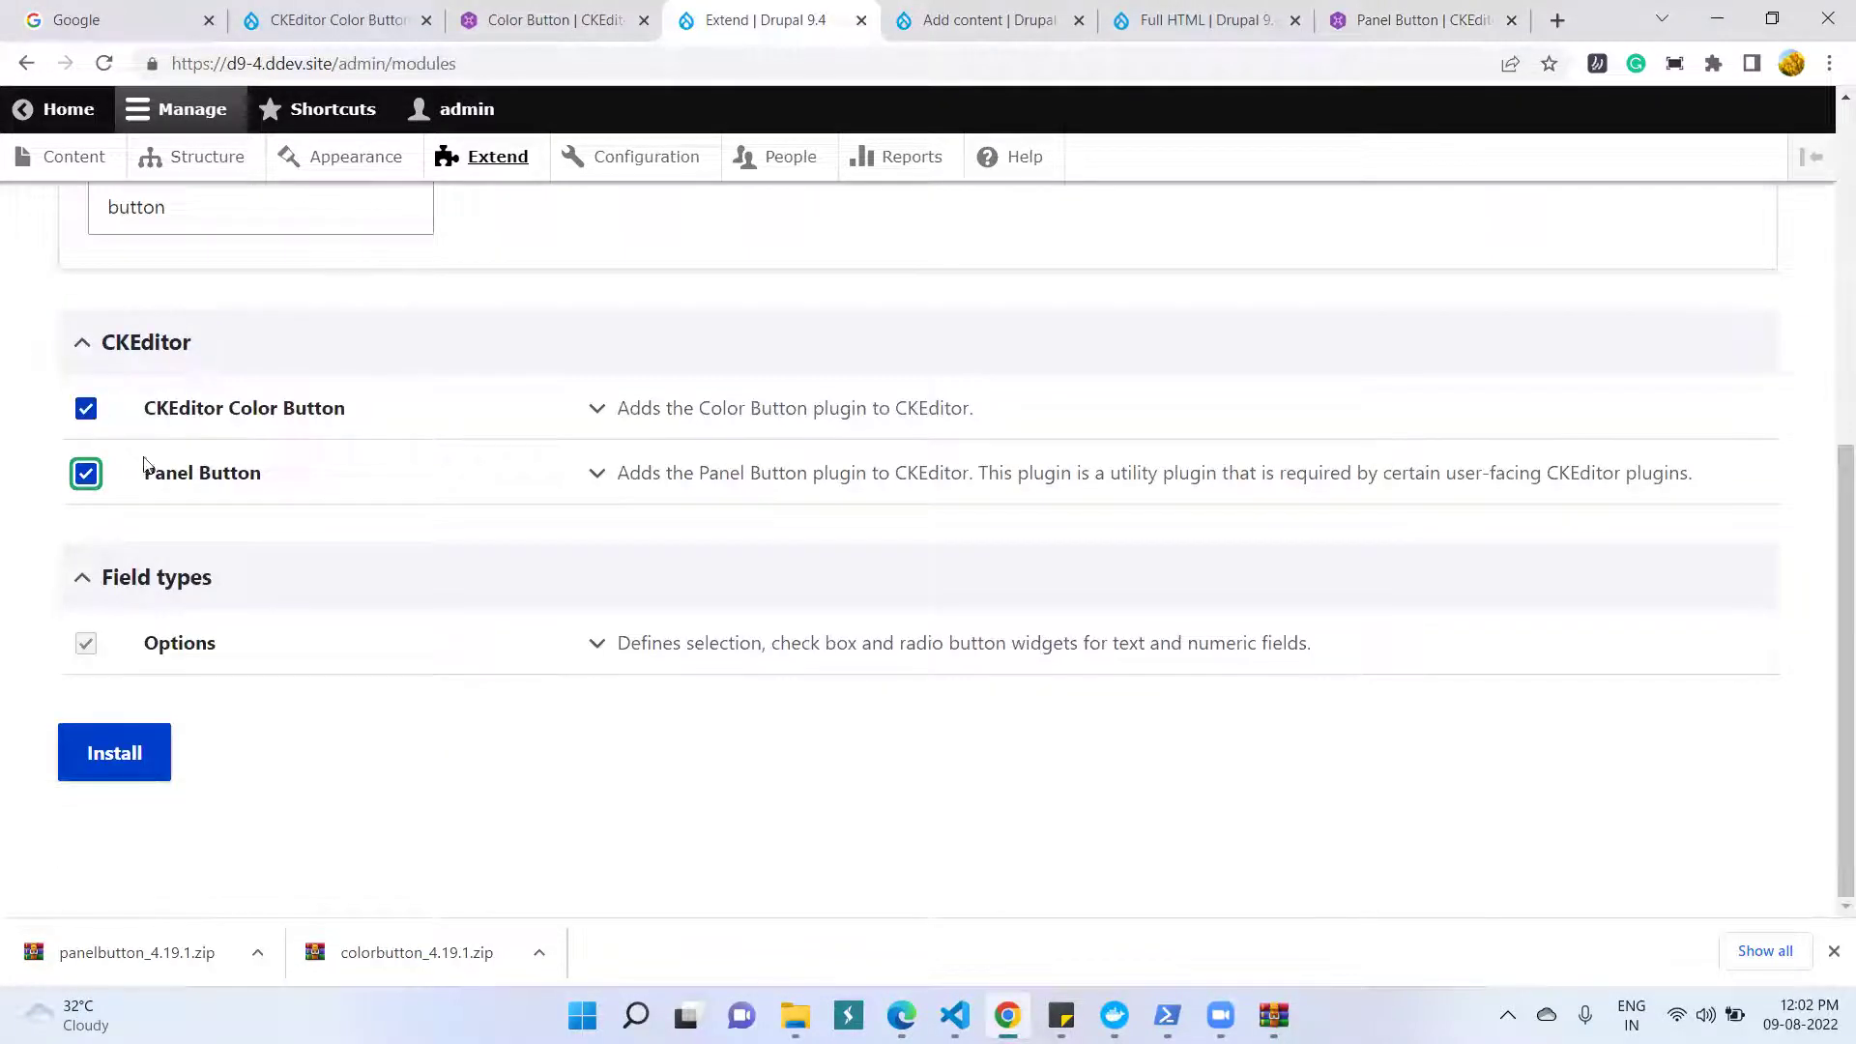
click(121, 751)
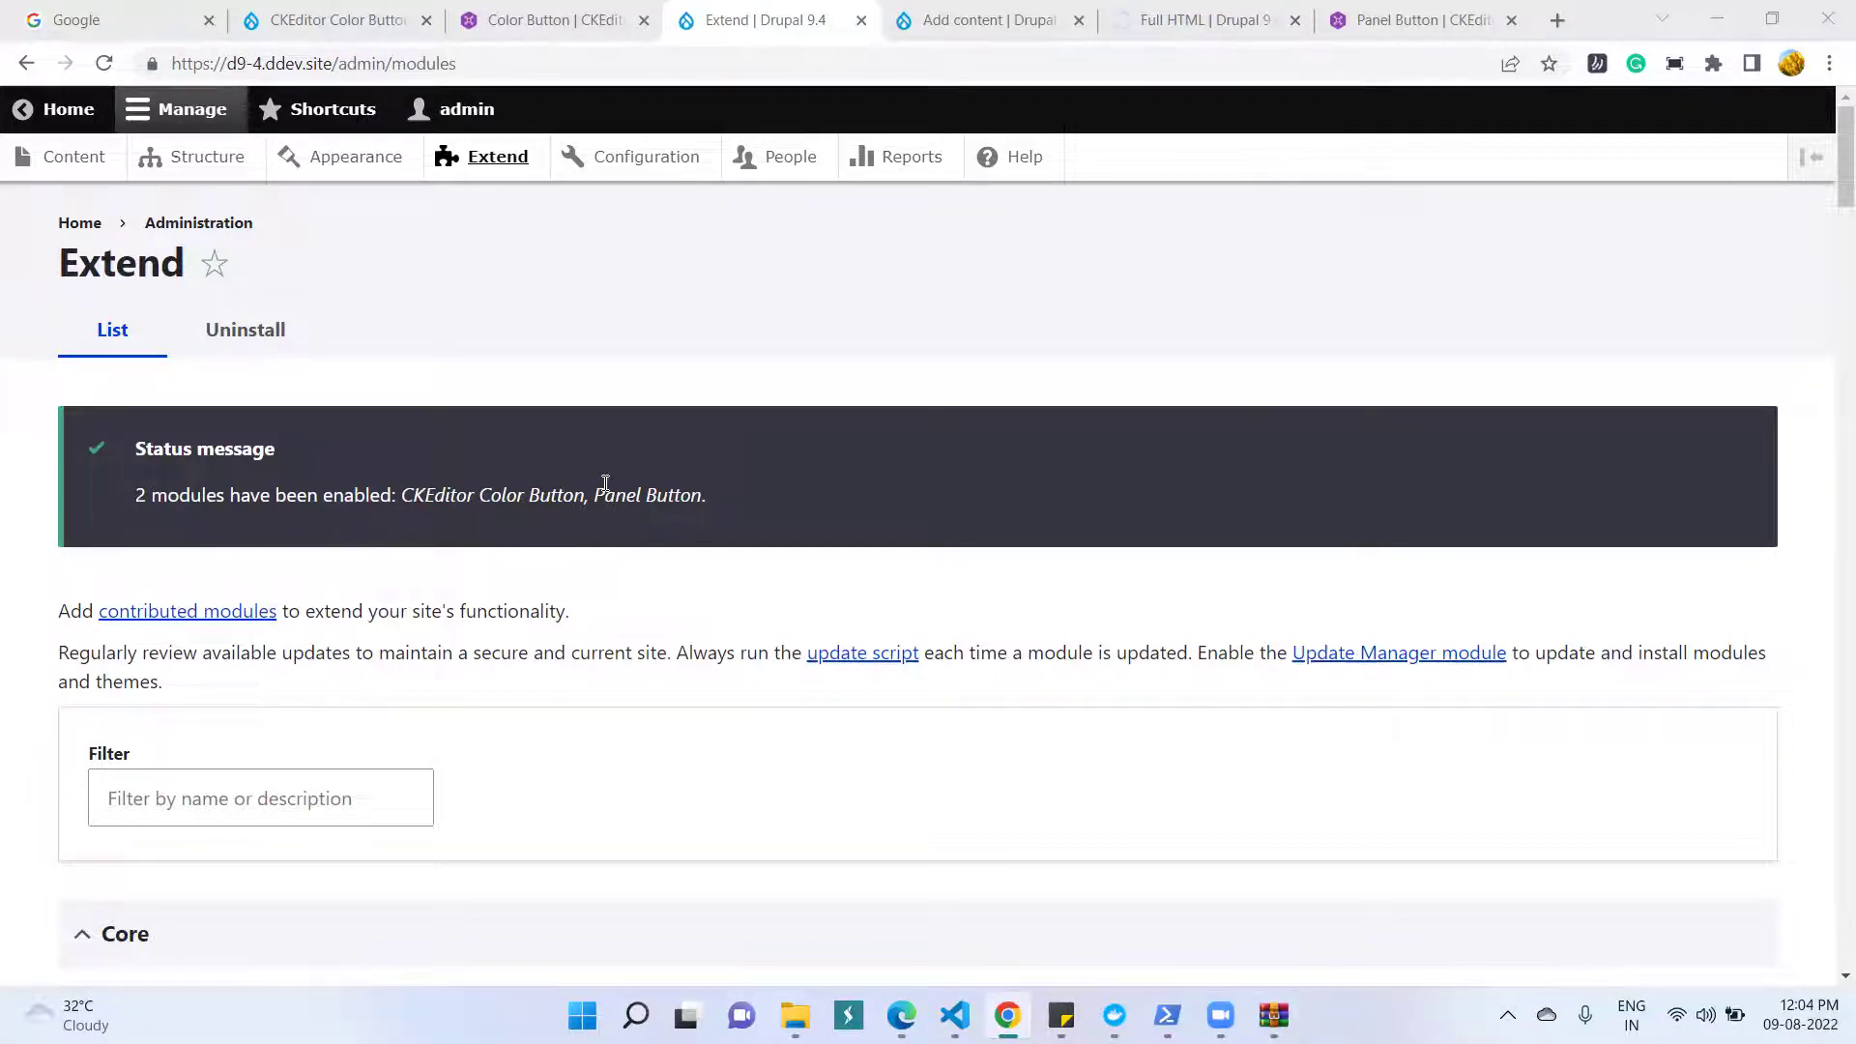
- Examine the color button screenshot on the CKEditor Color Button project page, and check the Add content page
click(996, 21)
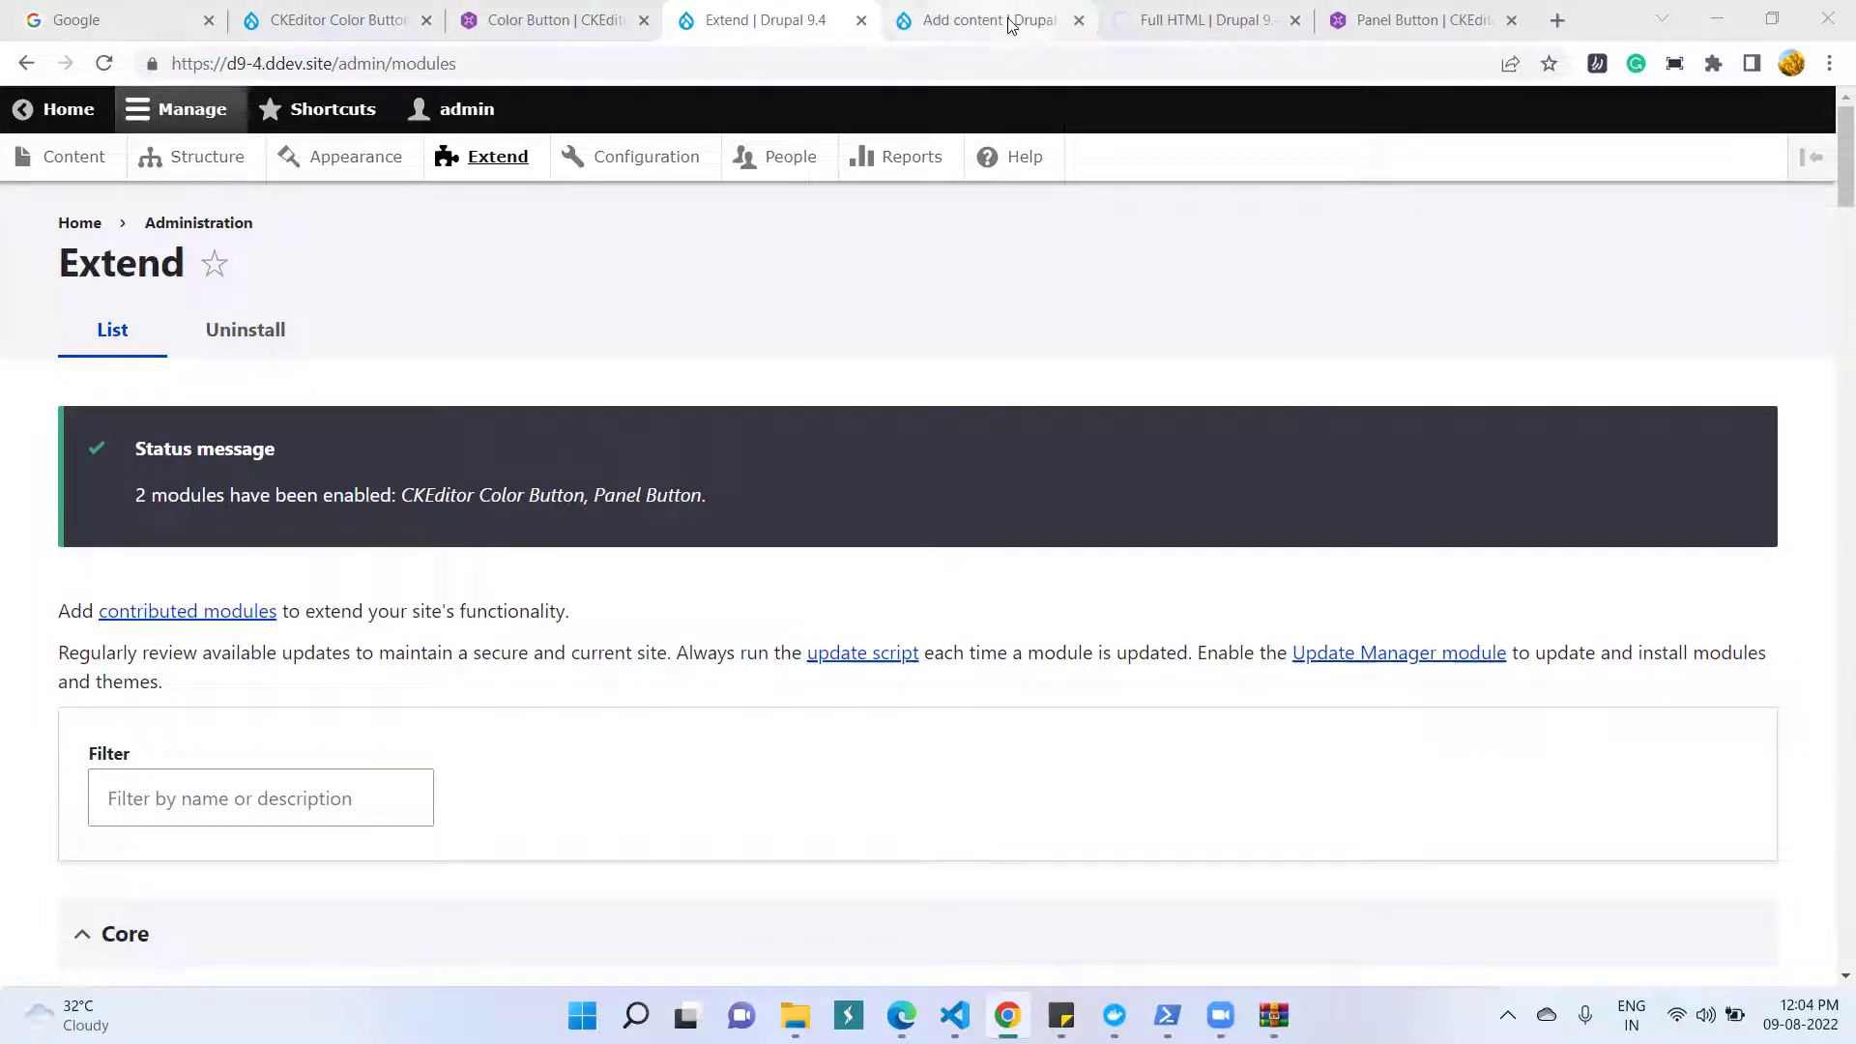
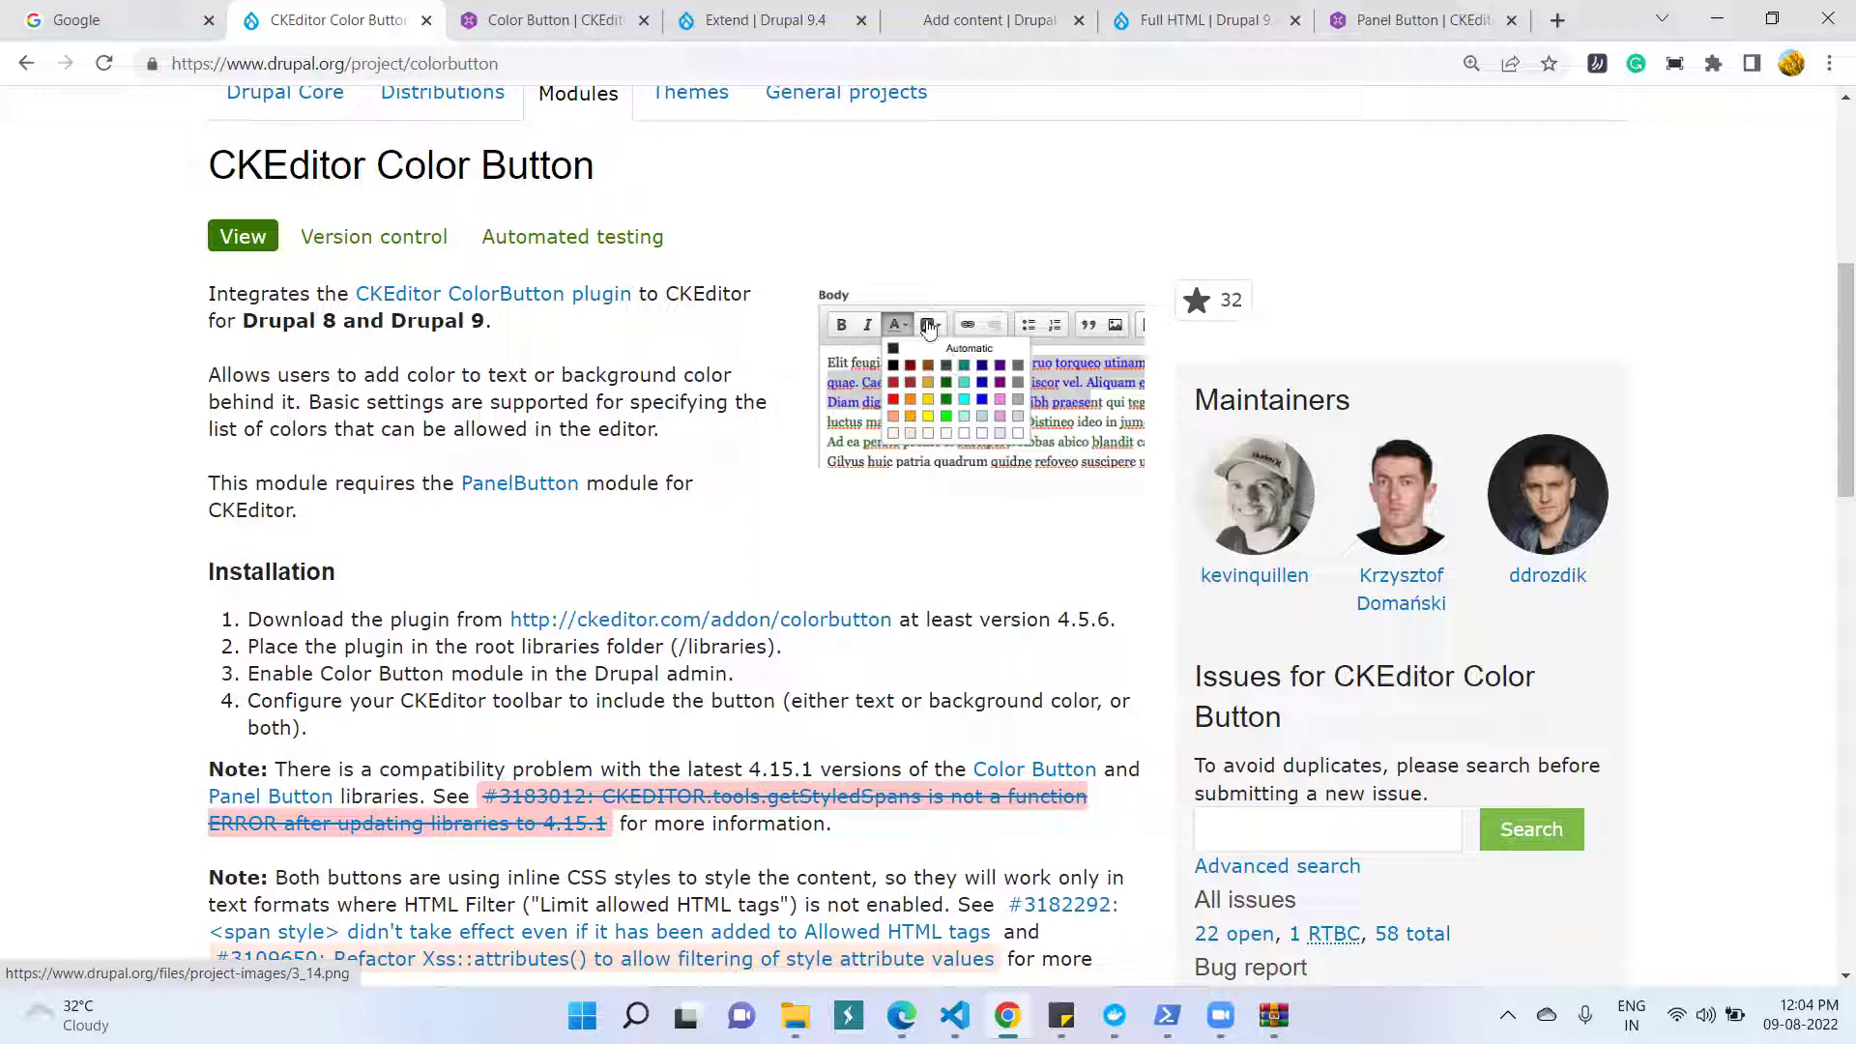
click(931, 21)
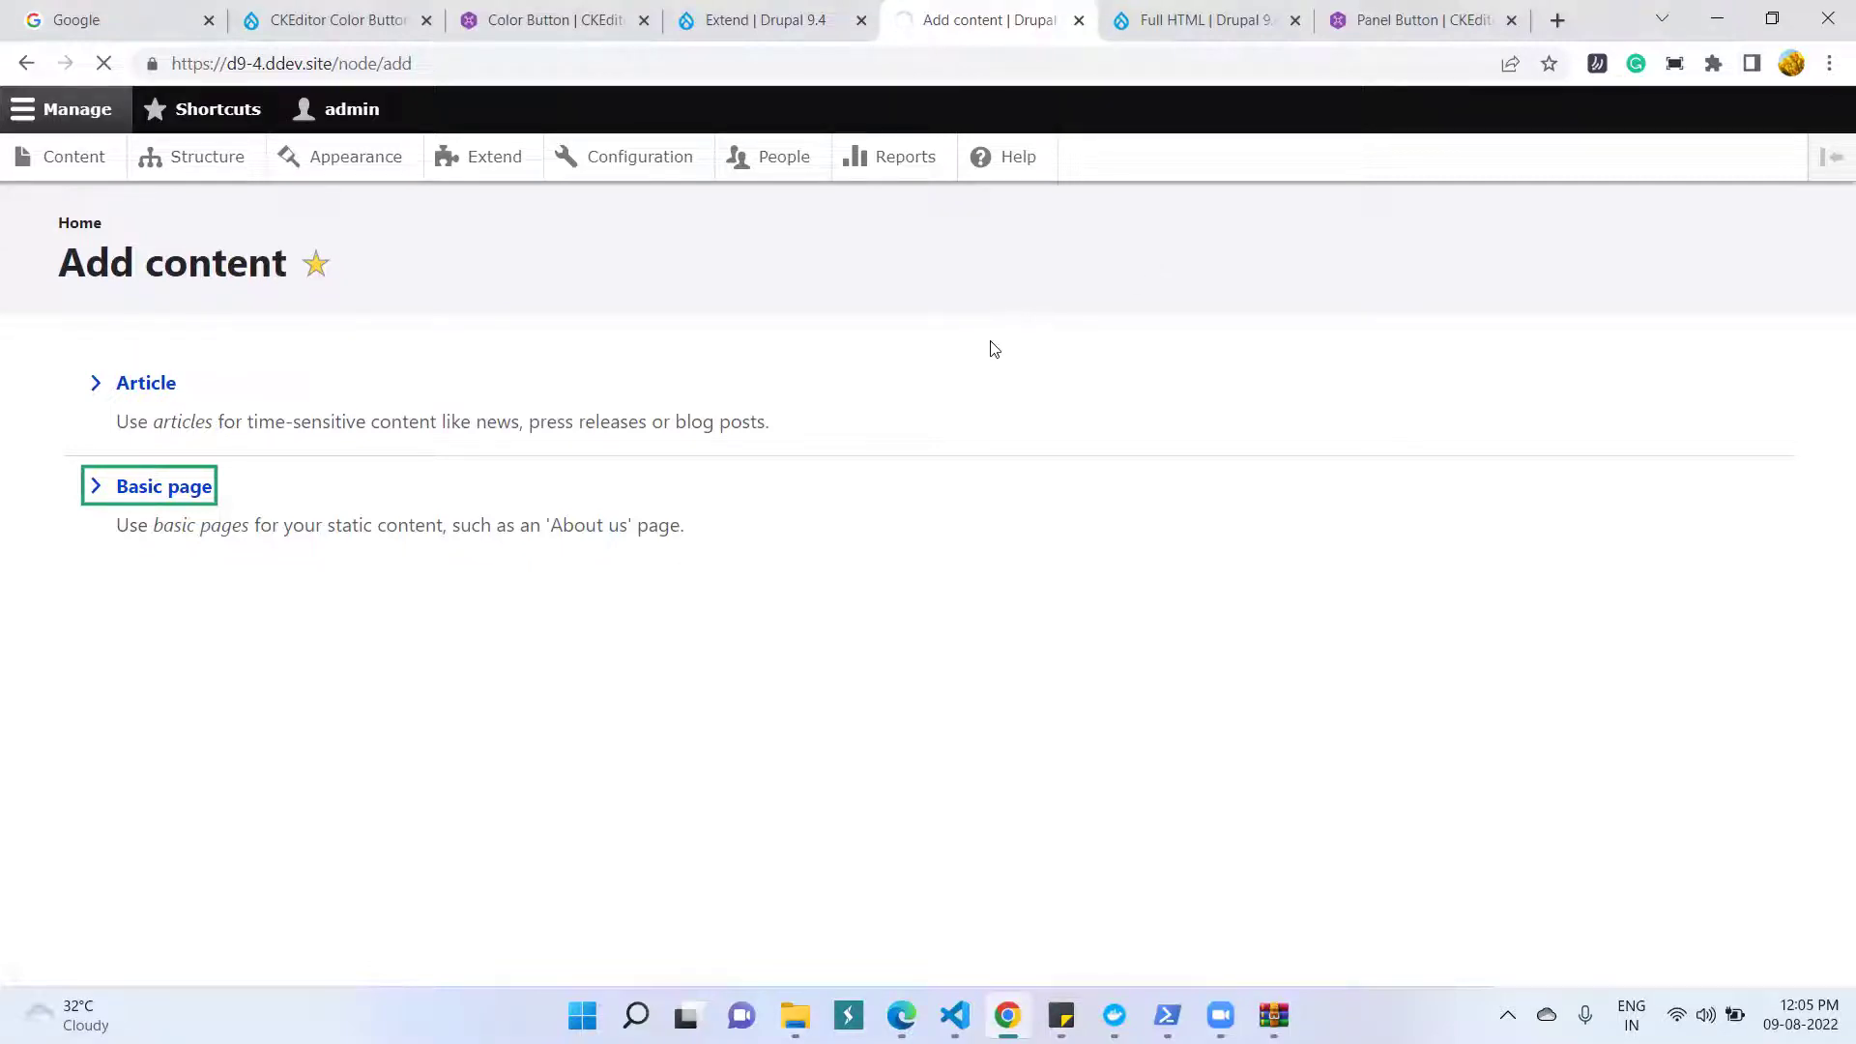
click(573, 13)
click(754, 13)
click(990, 20)
click(558, 17)
click(340, 17)
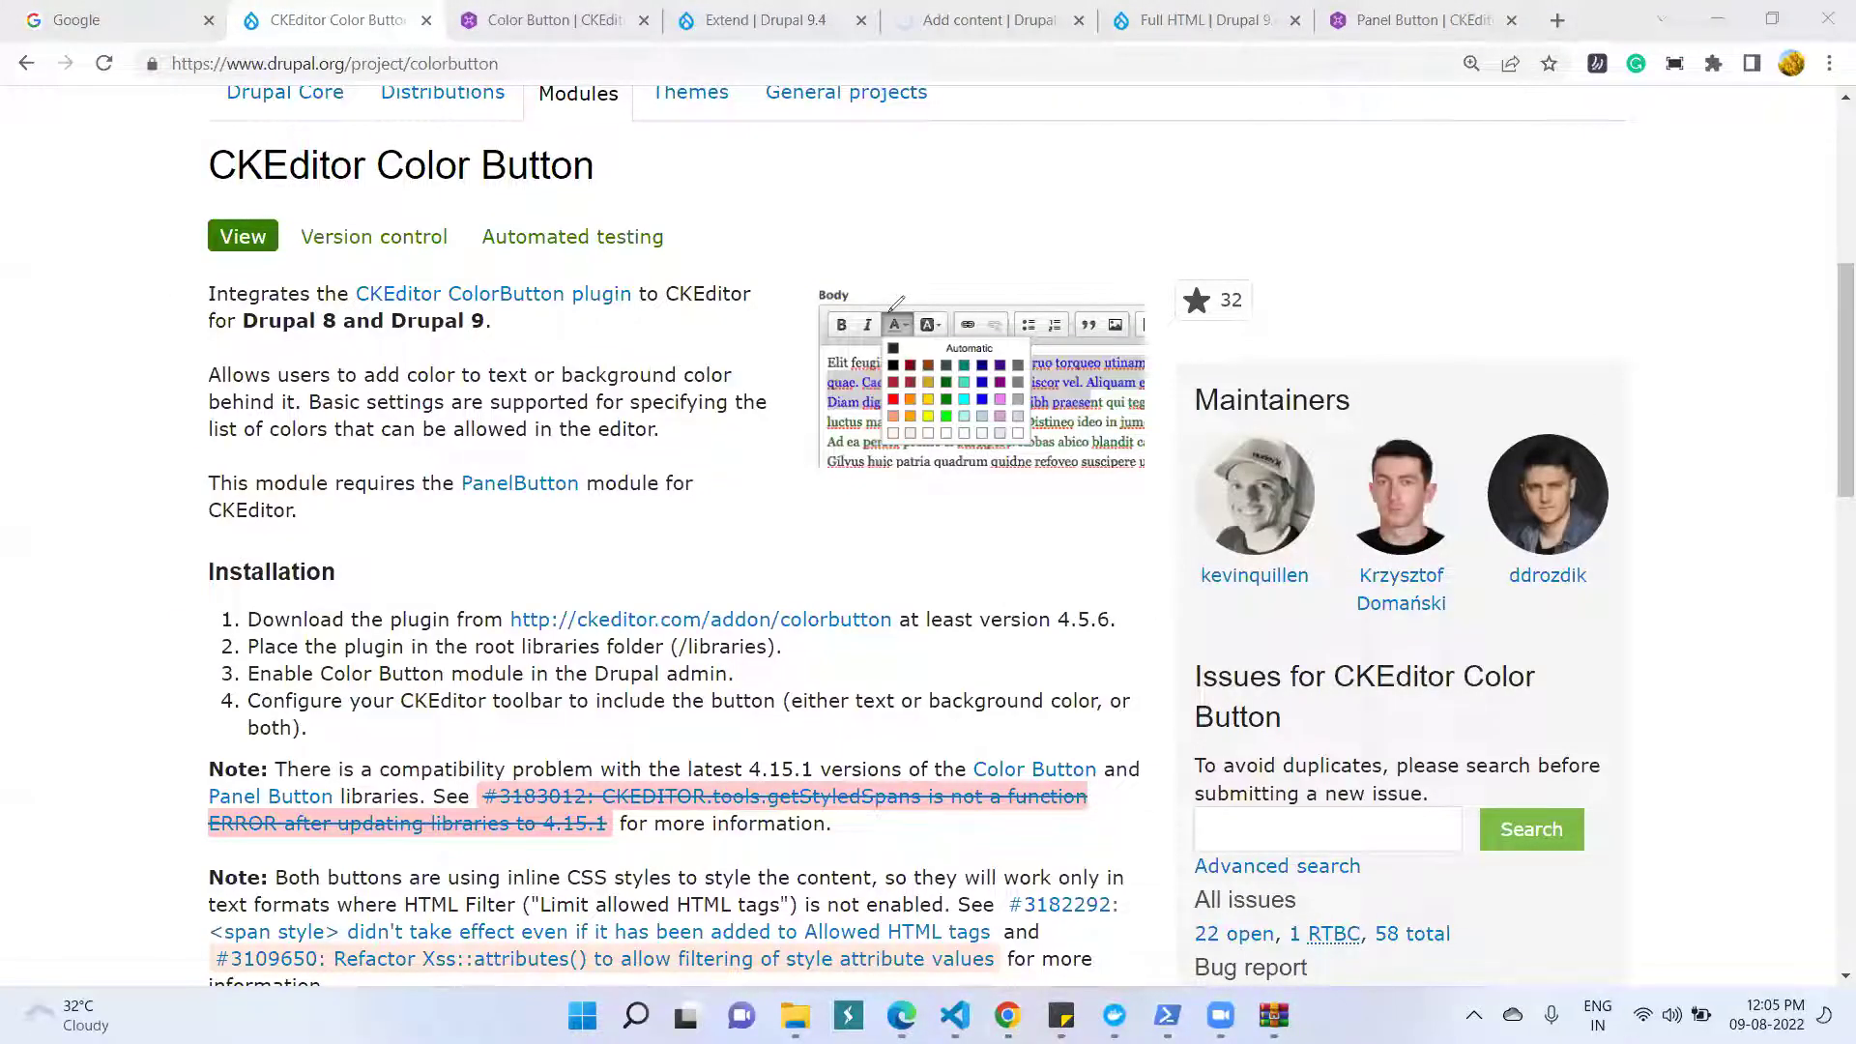
mouse_move(890, 309)
mouse_down()
mouse_move(895, 346)
mouse_move(909, 309)
mouse_up()
click(957, 20)
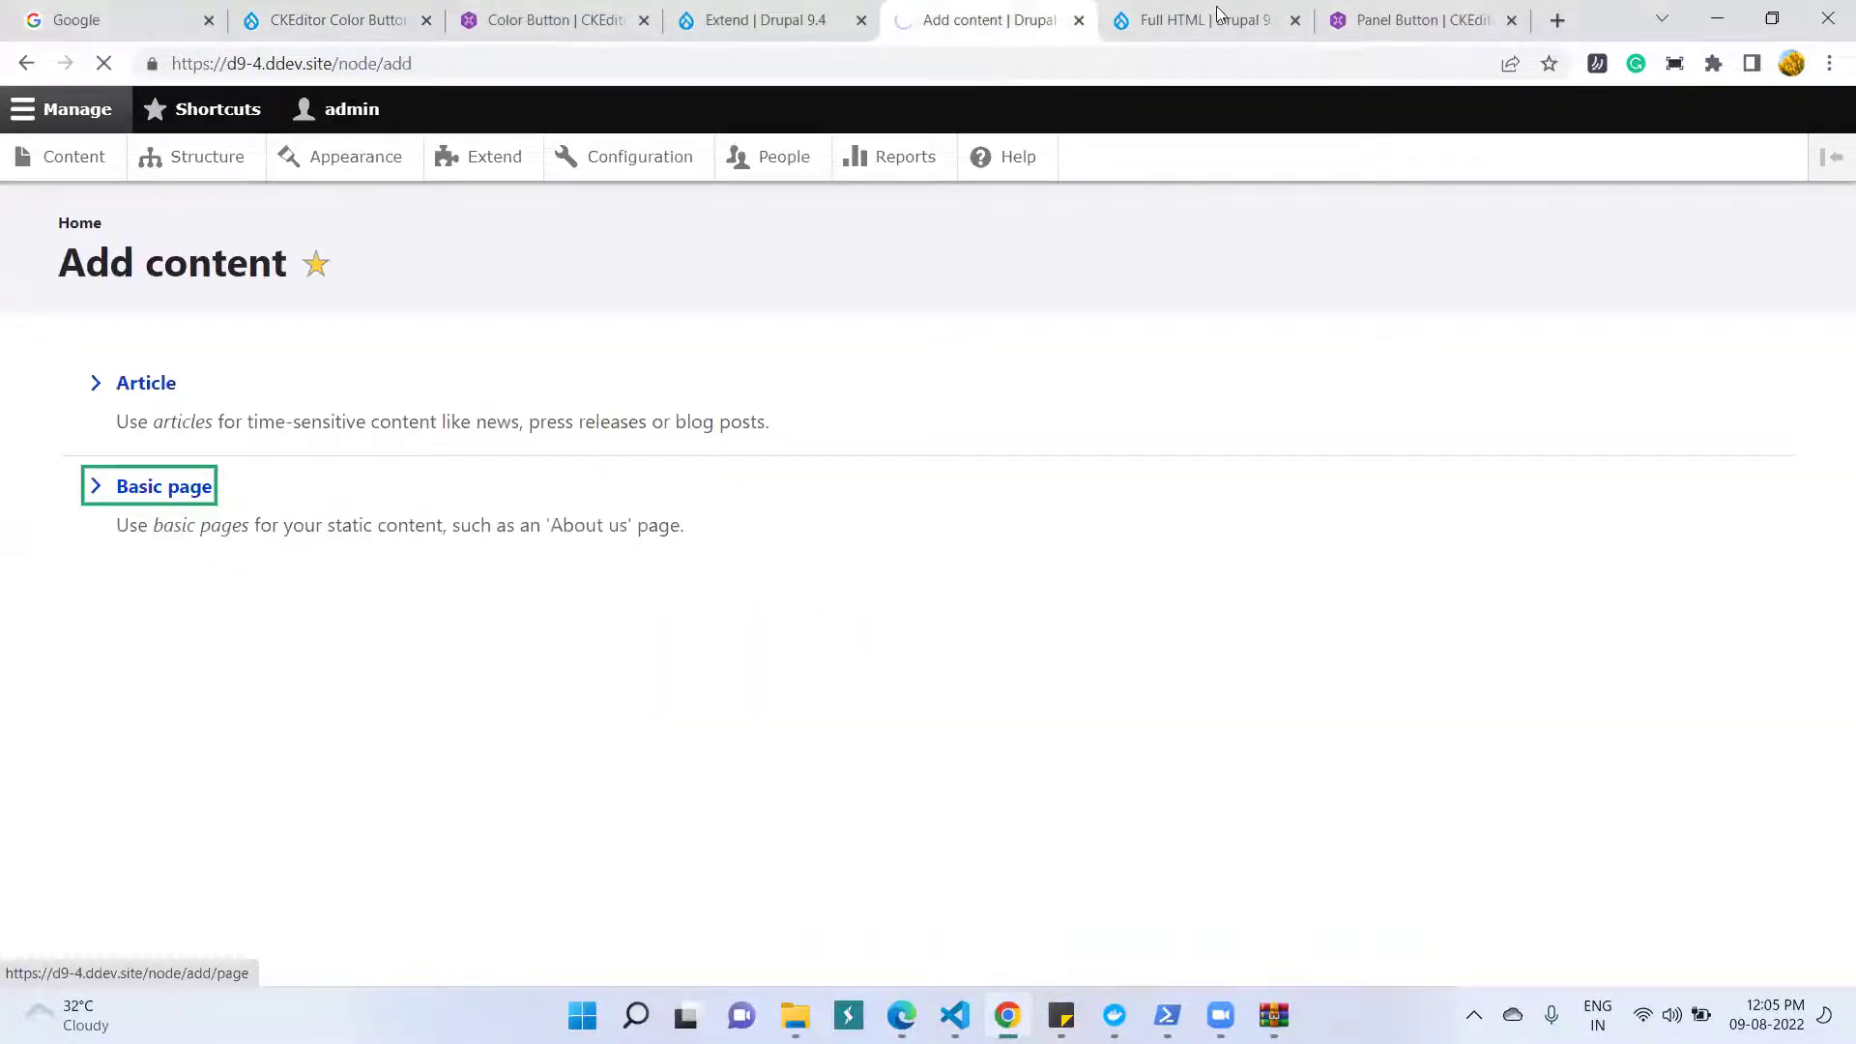
- Check the Drush cache rebuild output in the PowerShell terminal, and reload the Full HTML text format configuration page
click(1242, 23)
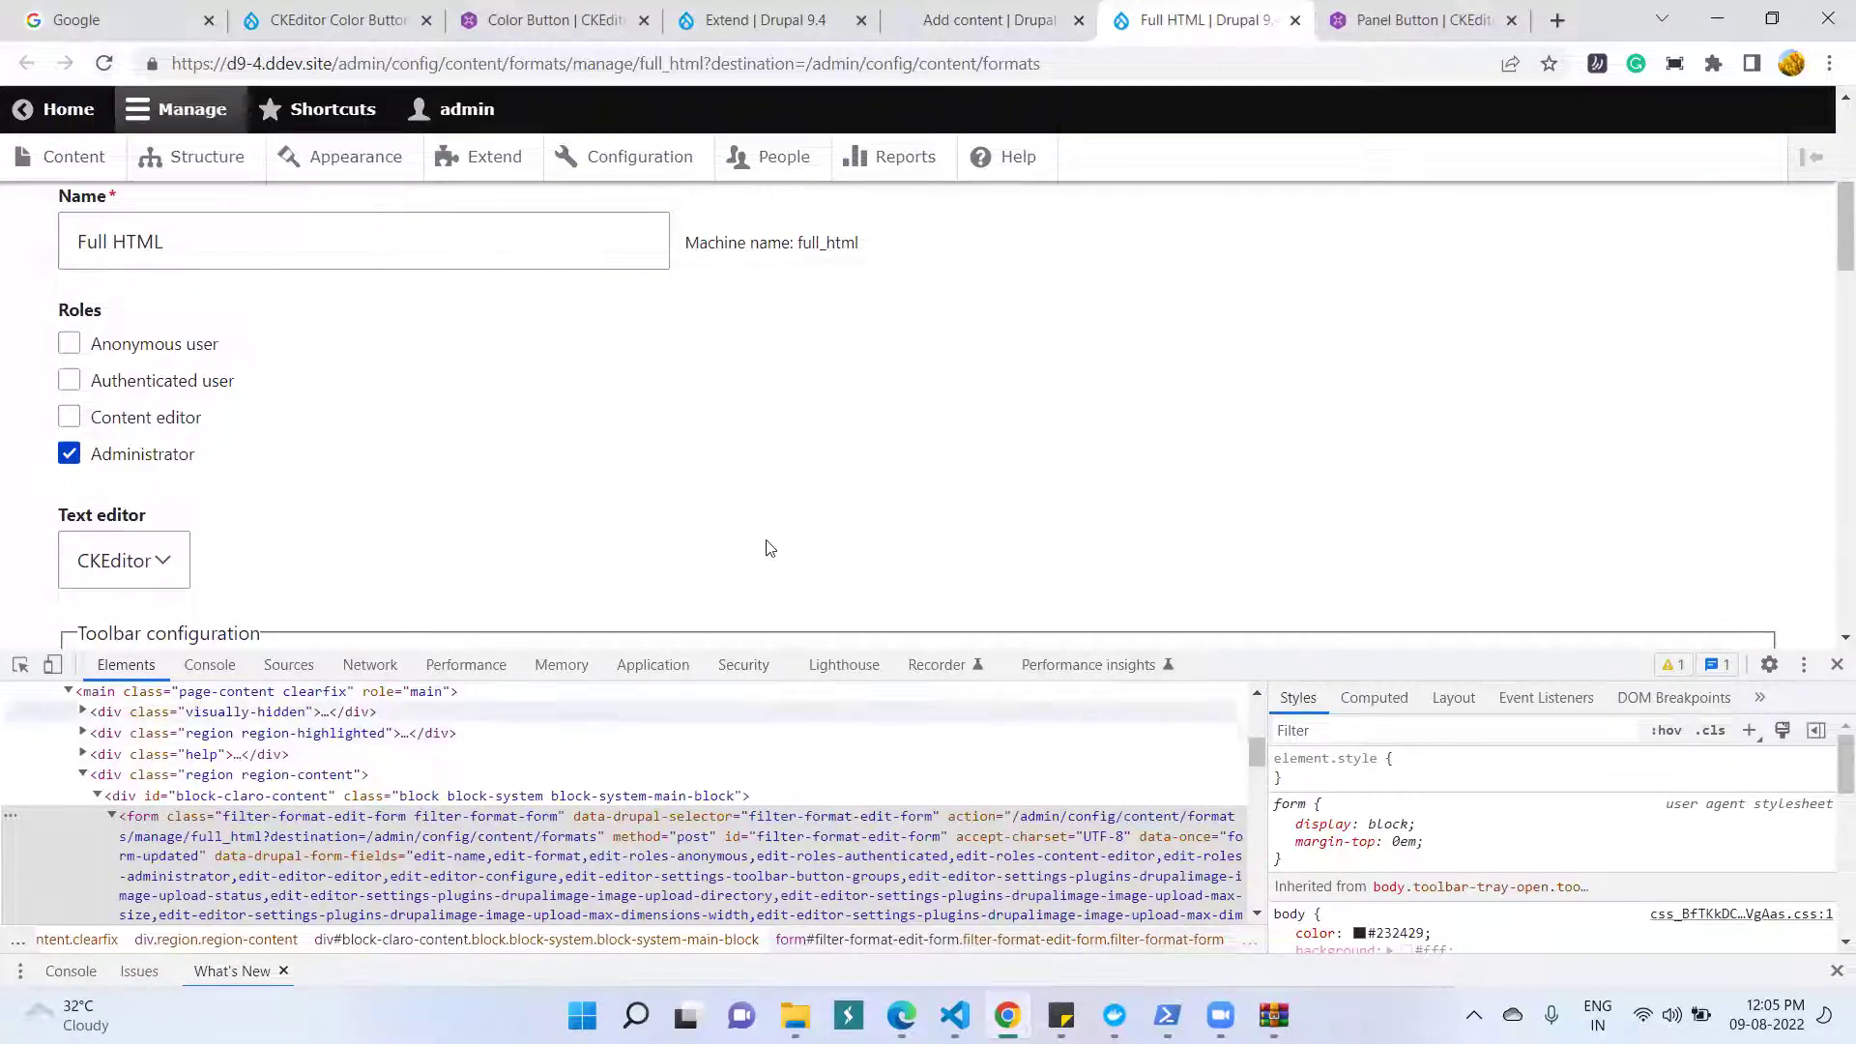
click(1167, 1015)
scroll(39, 723, down, 5)
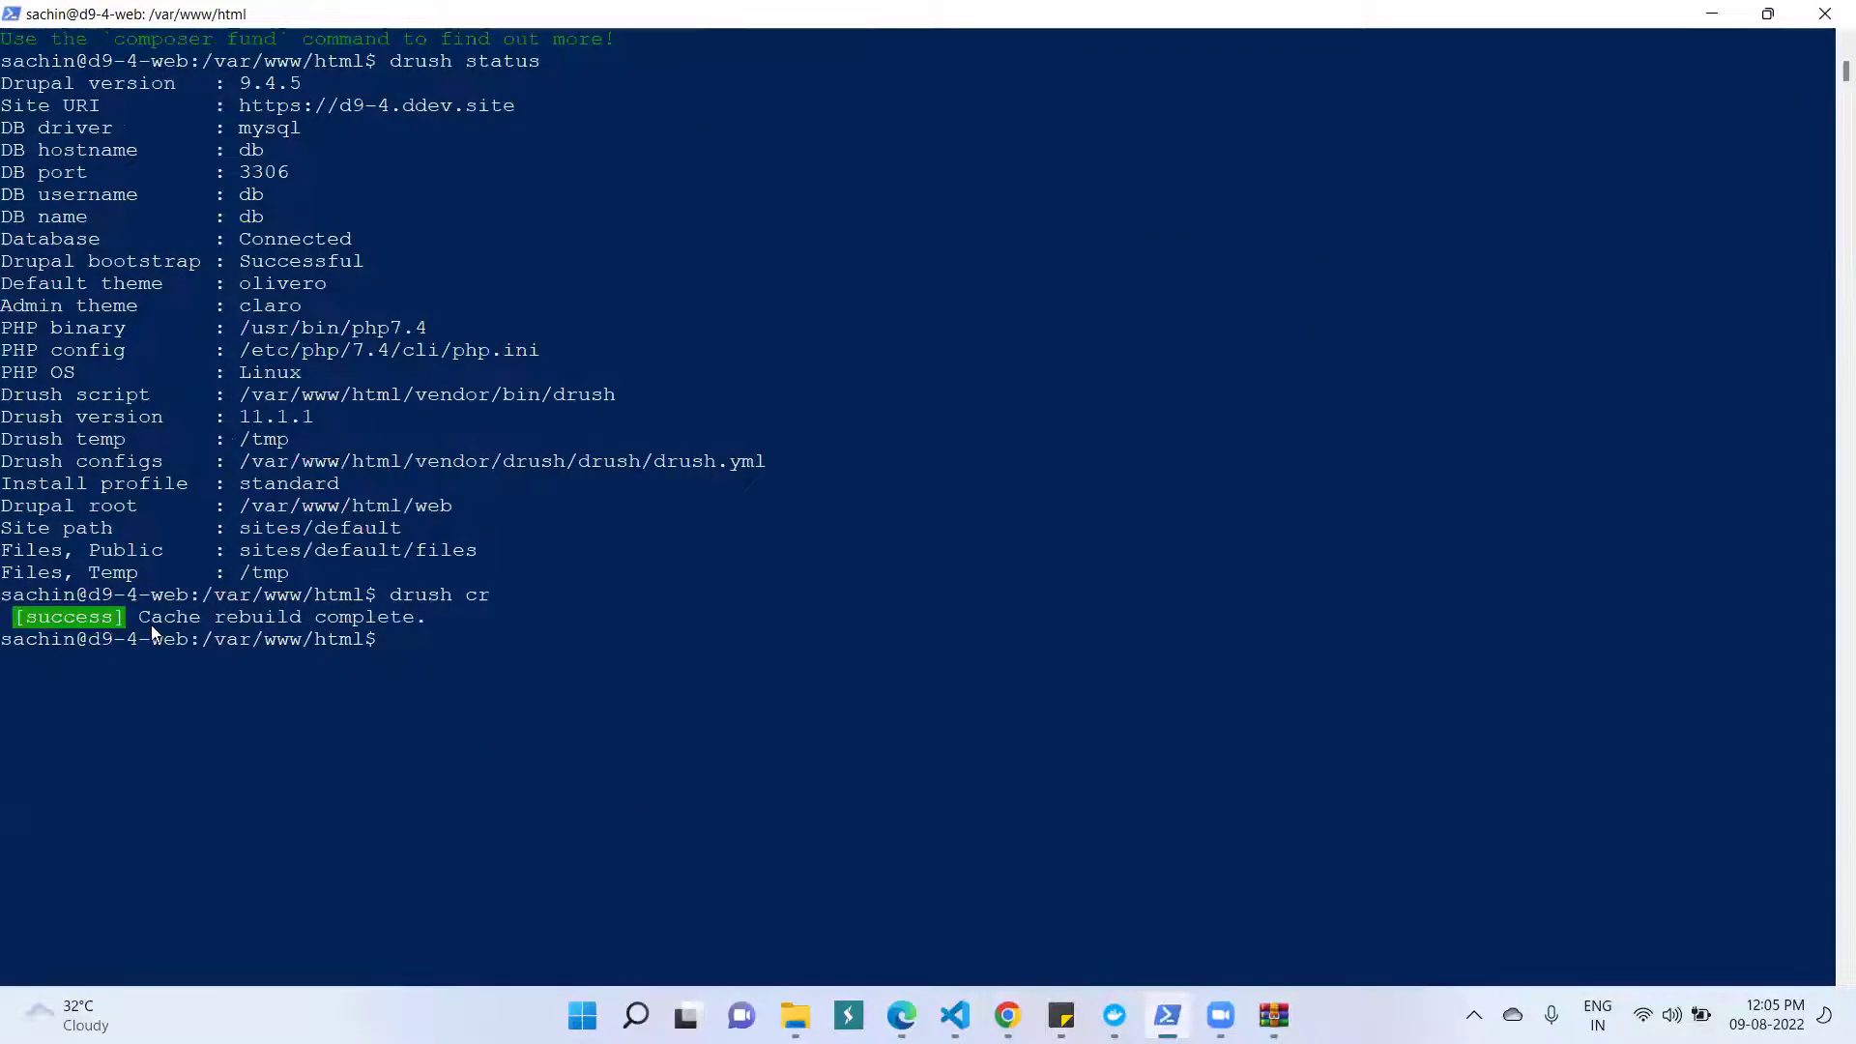
click(1704, 13)
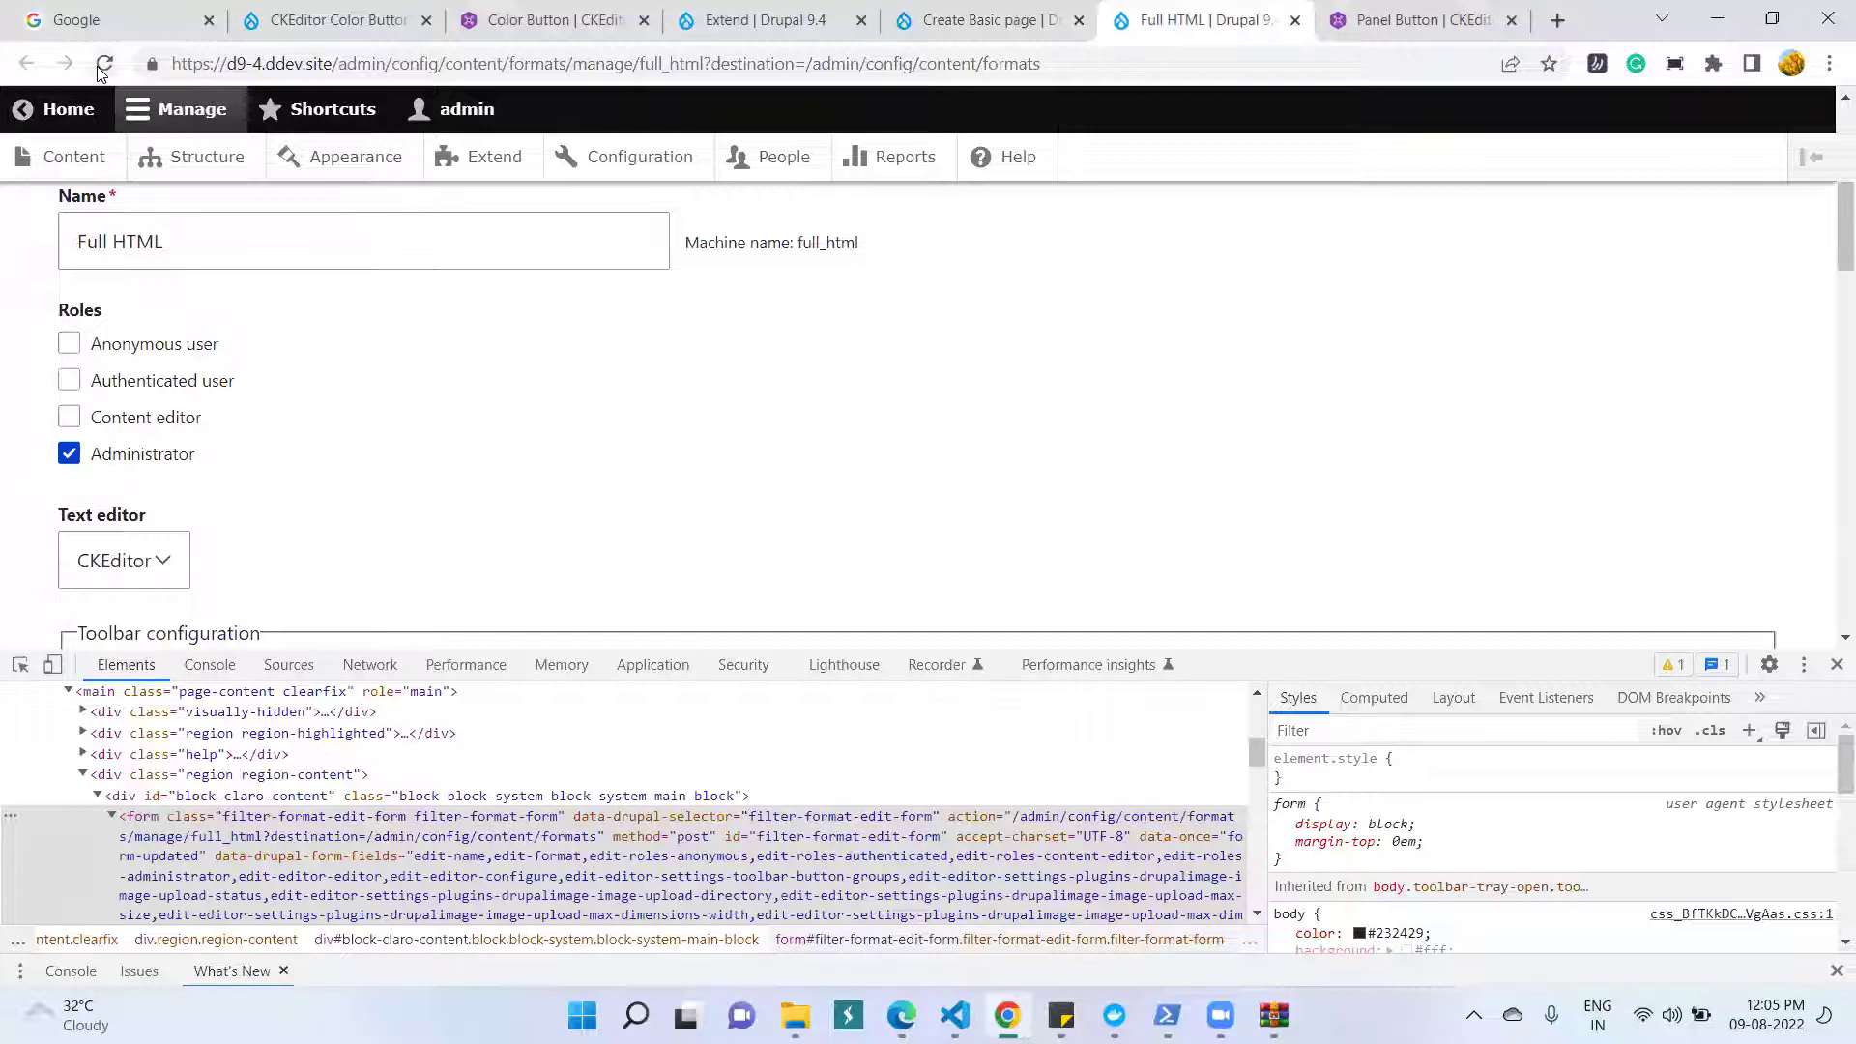
click(103, 63)
- Compare the Basic page body editor's toolbar with the color buttons shown on the CKEditor Color Button project page
click(986, 20)
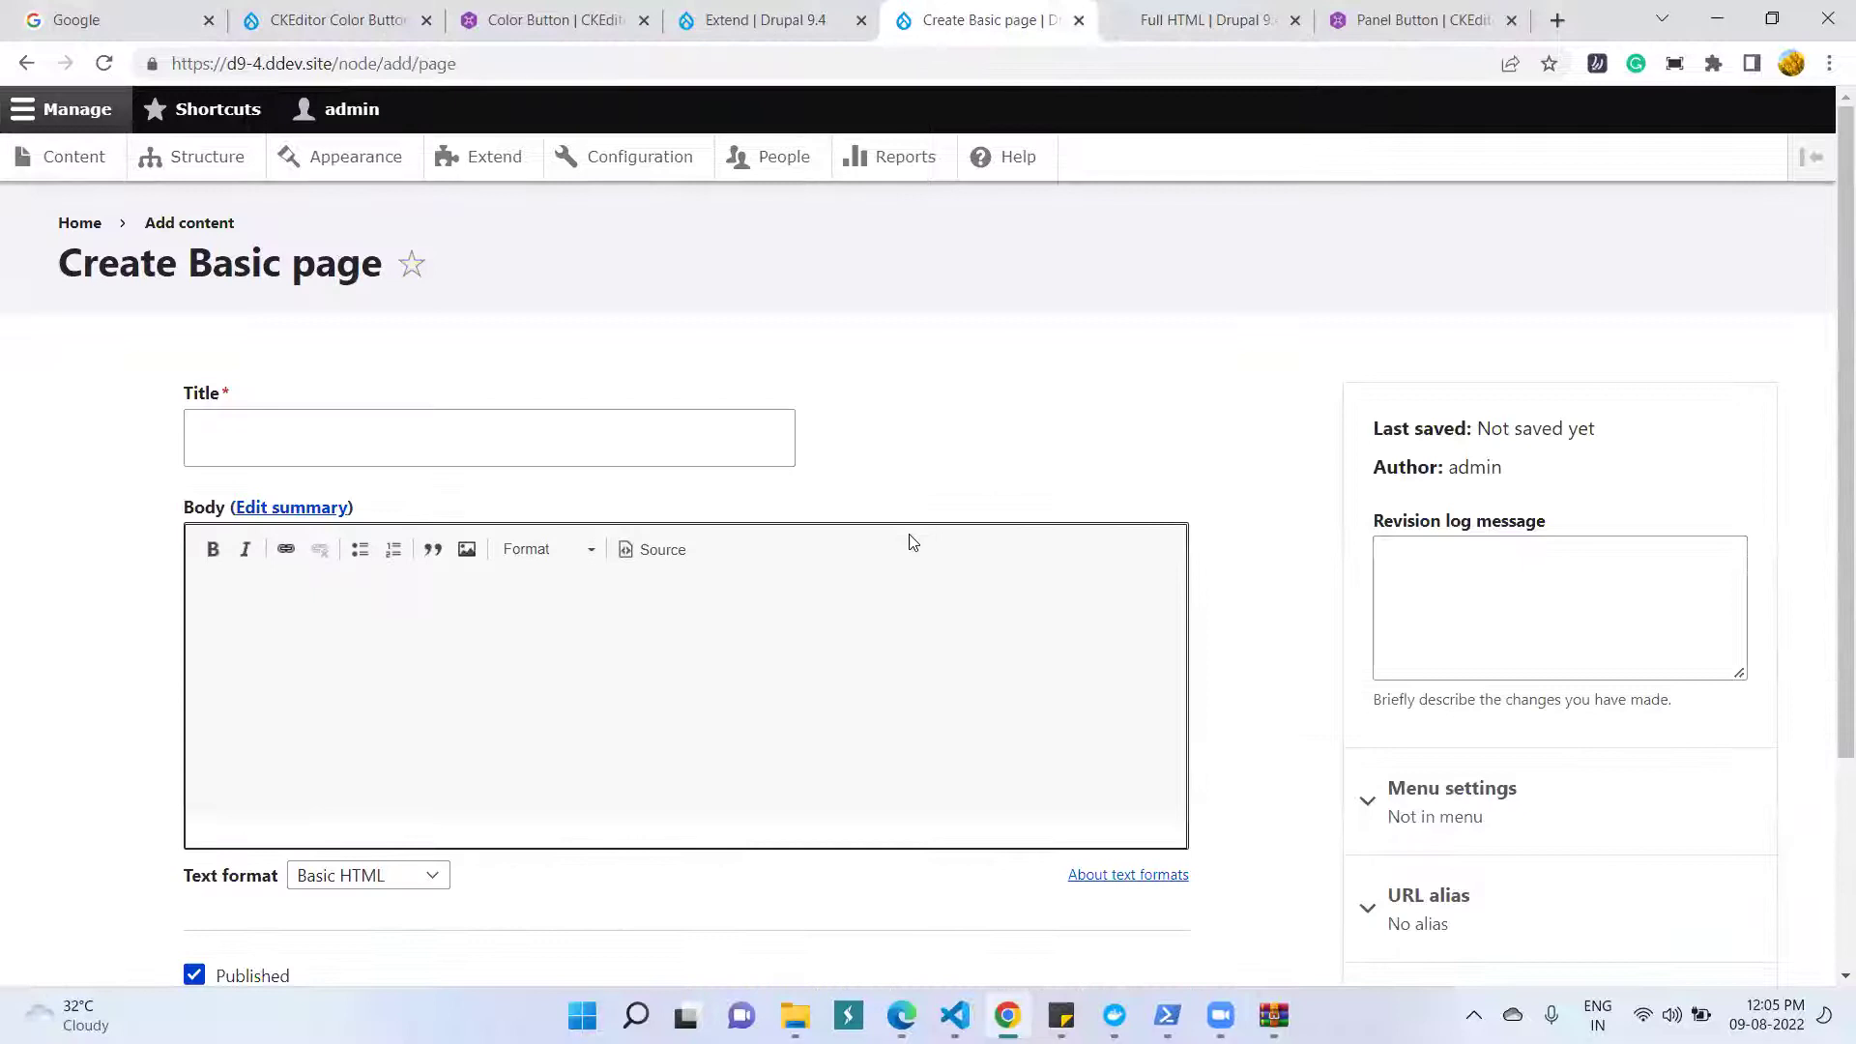
scroll(908, 541, down, 2)
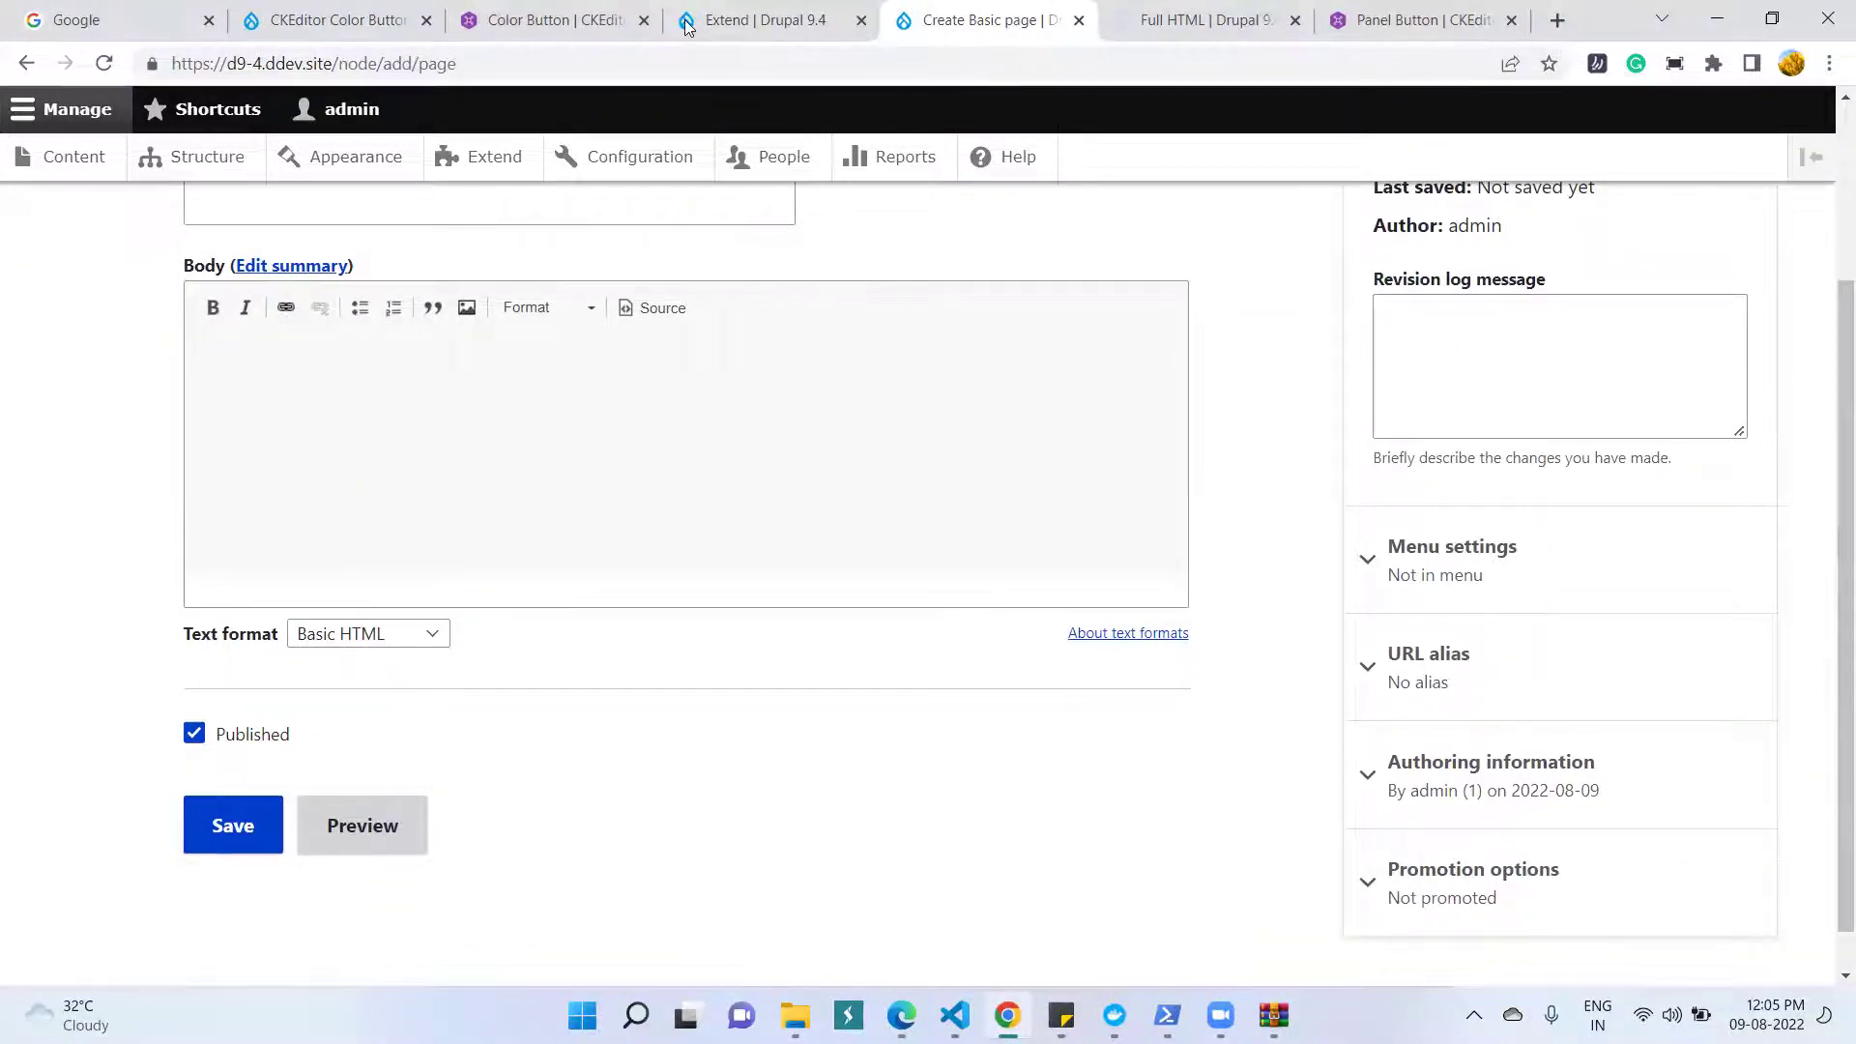
click(542, 27)
key(ctrl+shift+Tab)
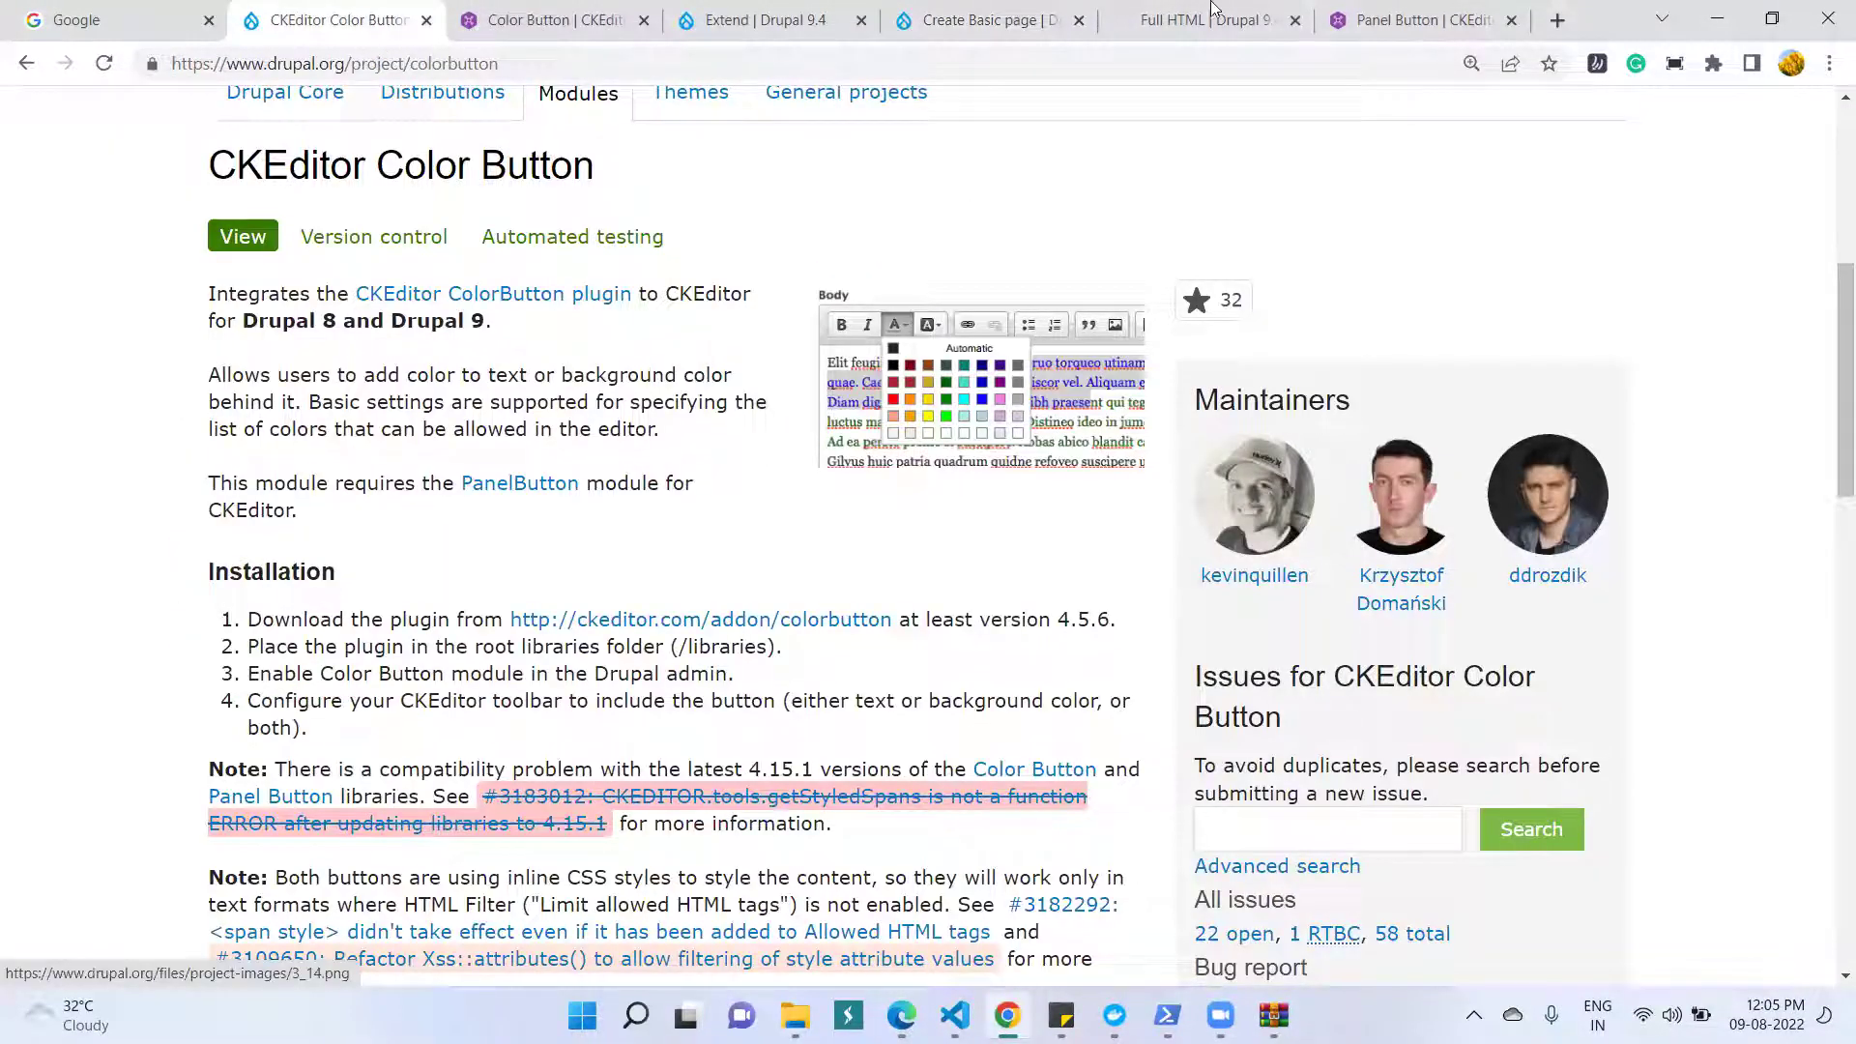
click(976, 21)
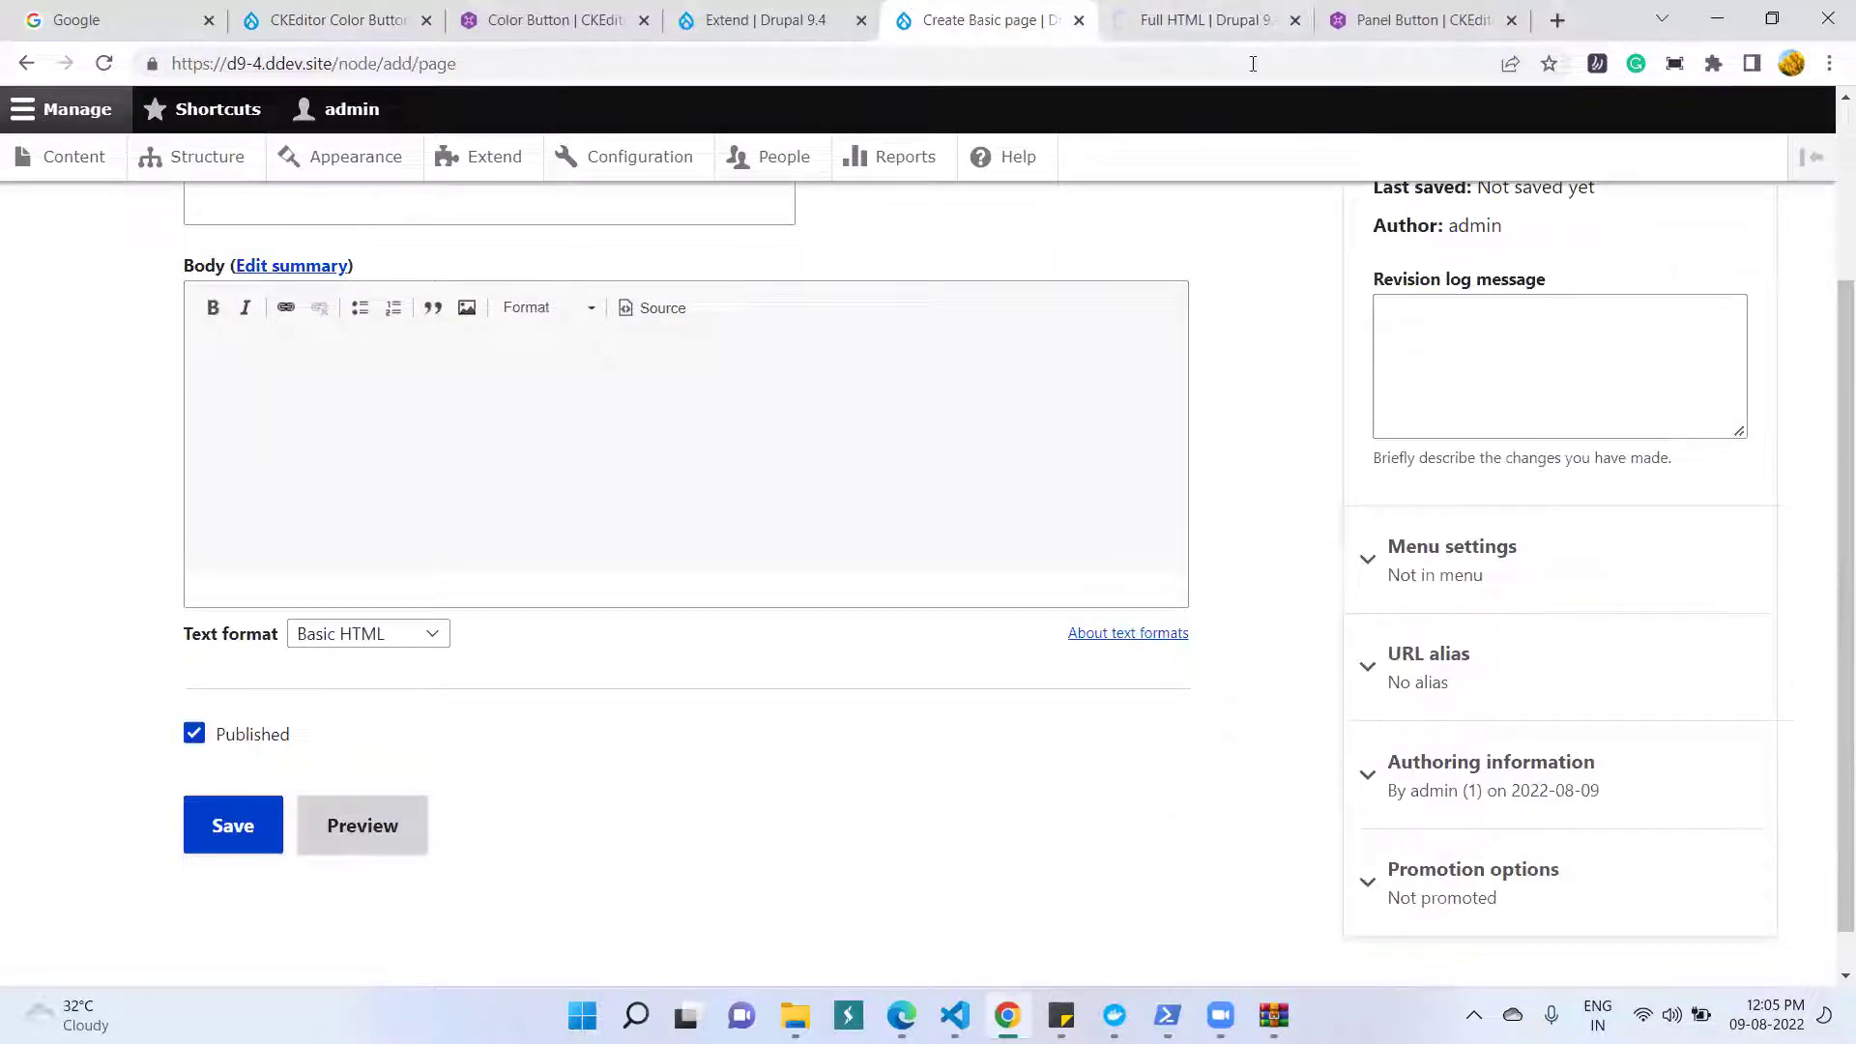
- Try to move the text color button into the Block Formatting group of the Full HTML active toolbar
click(1204, 21)
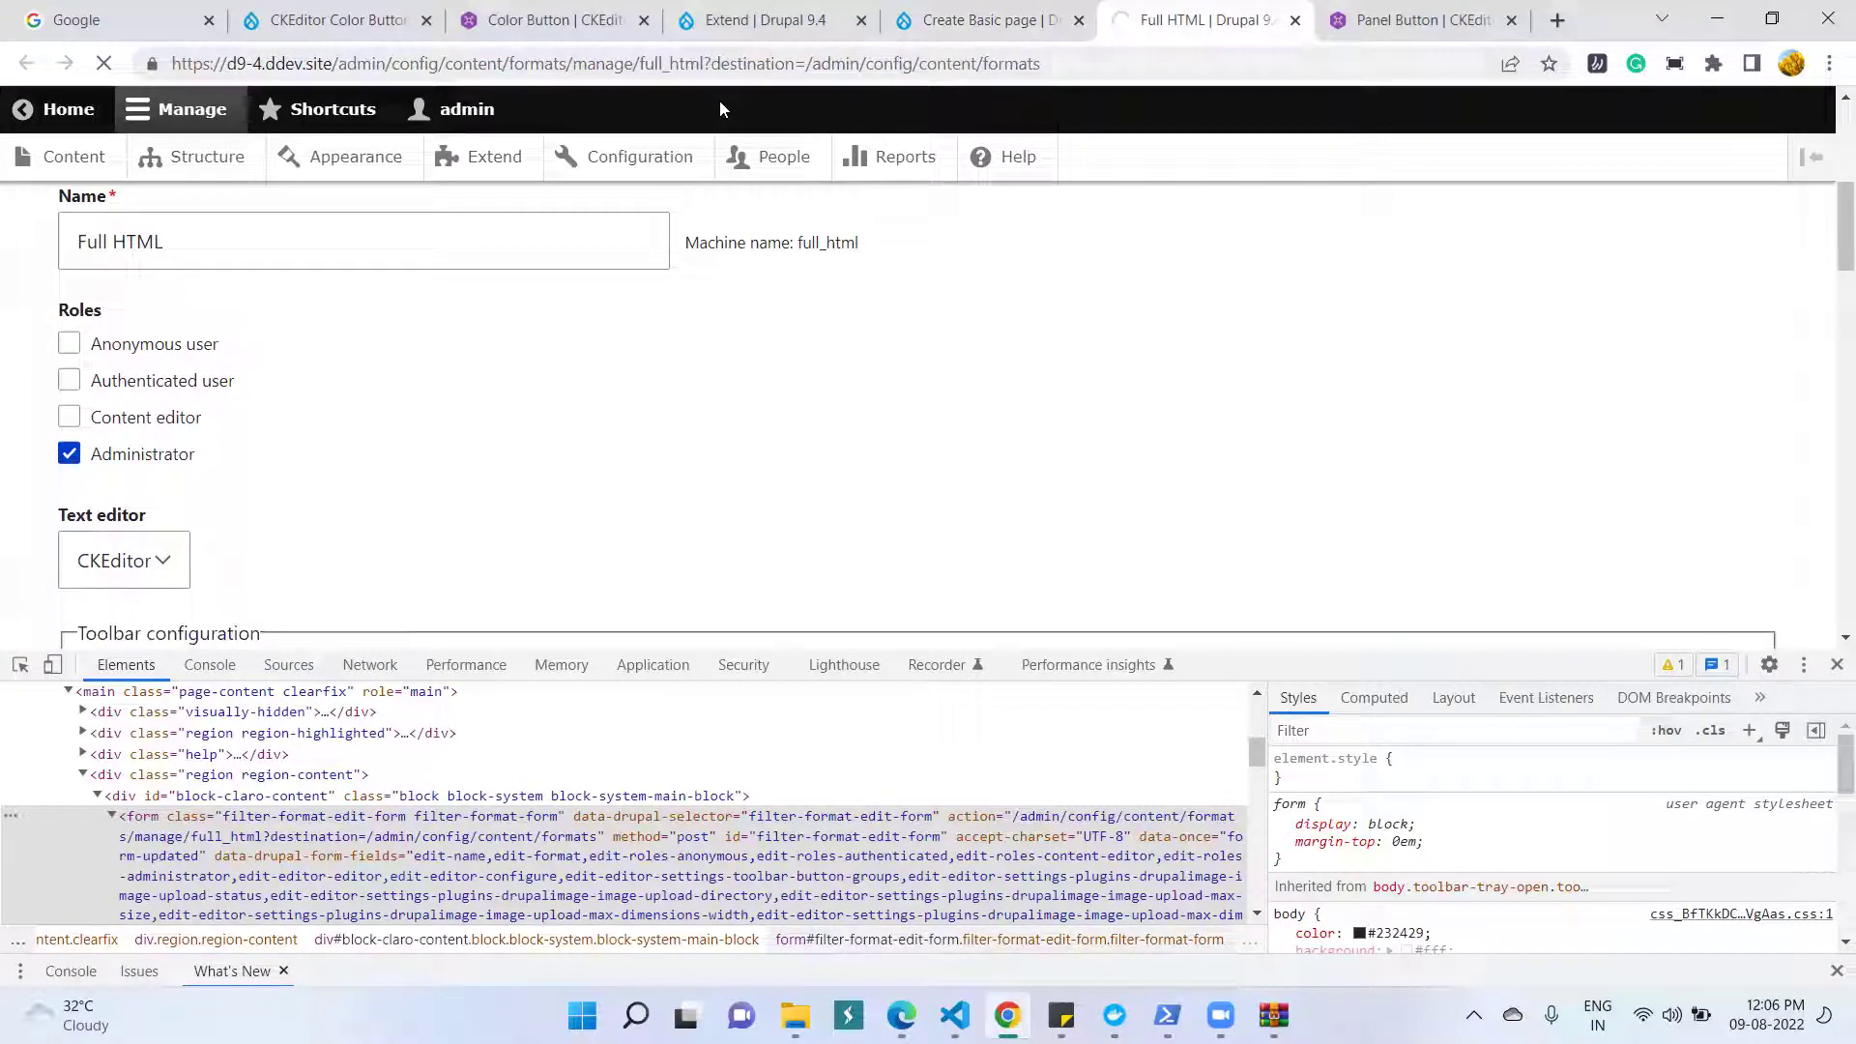
scroll(1050, 455, down, 3)
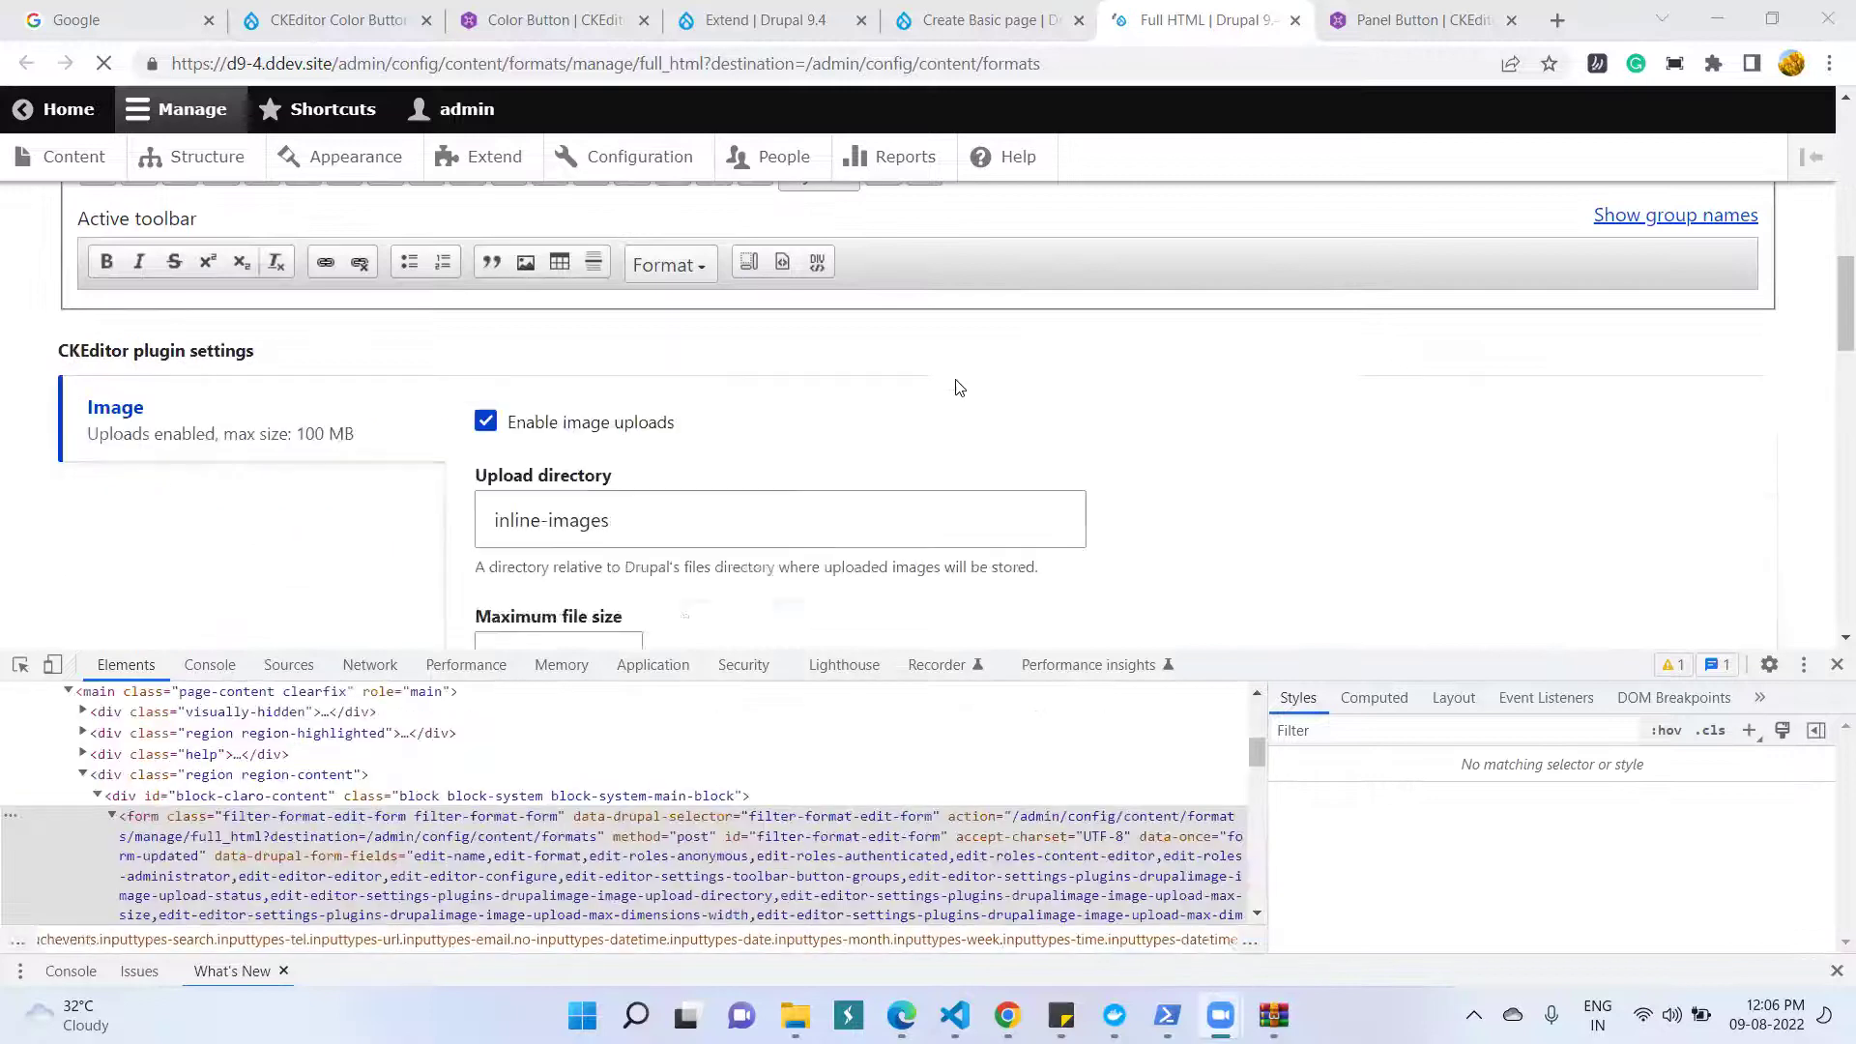
drag(885, 470, 832, 595)
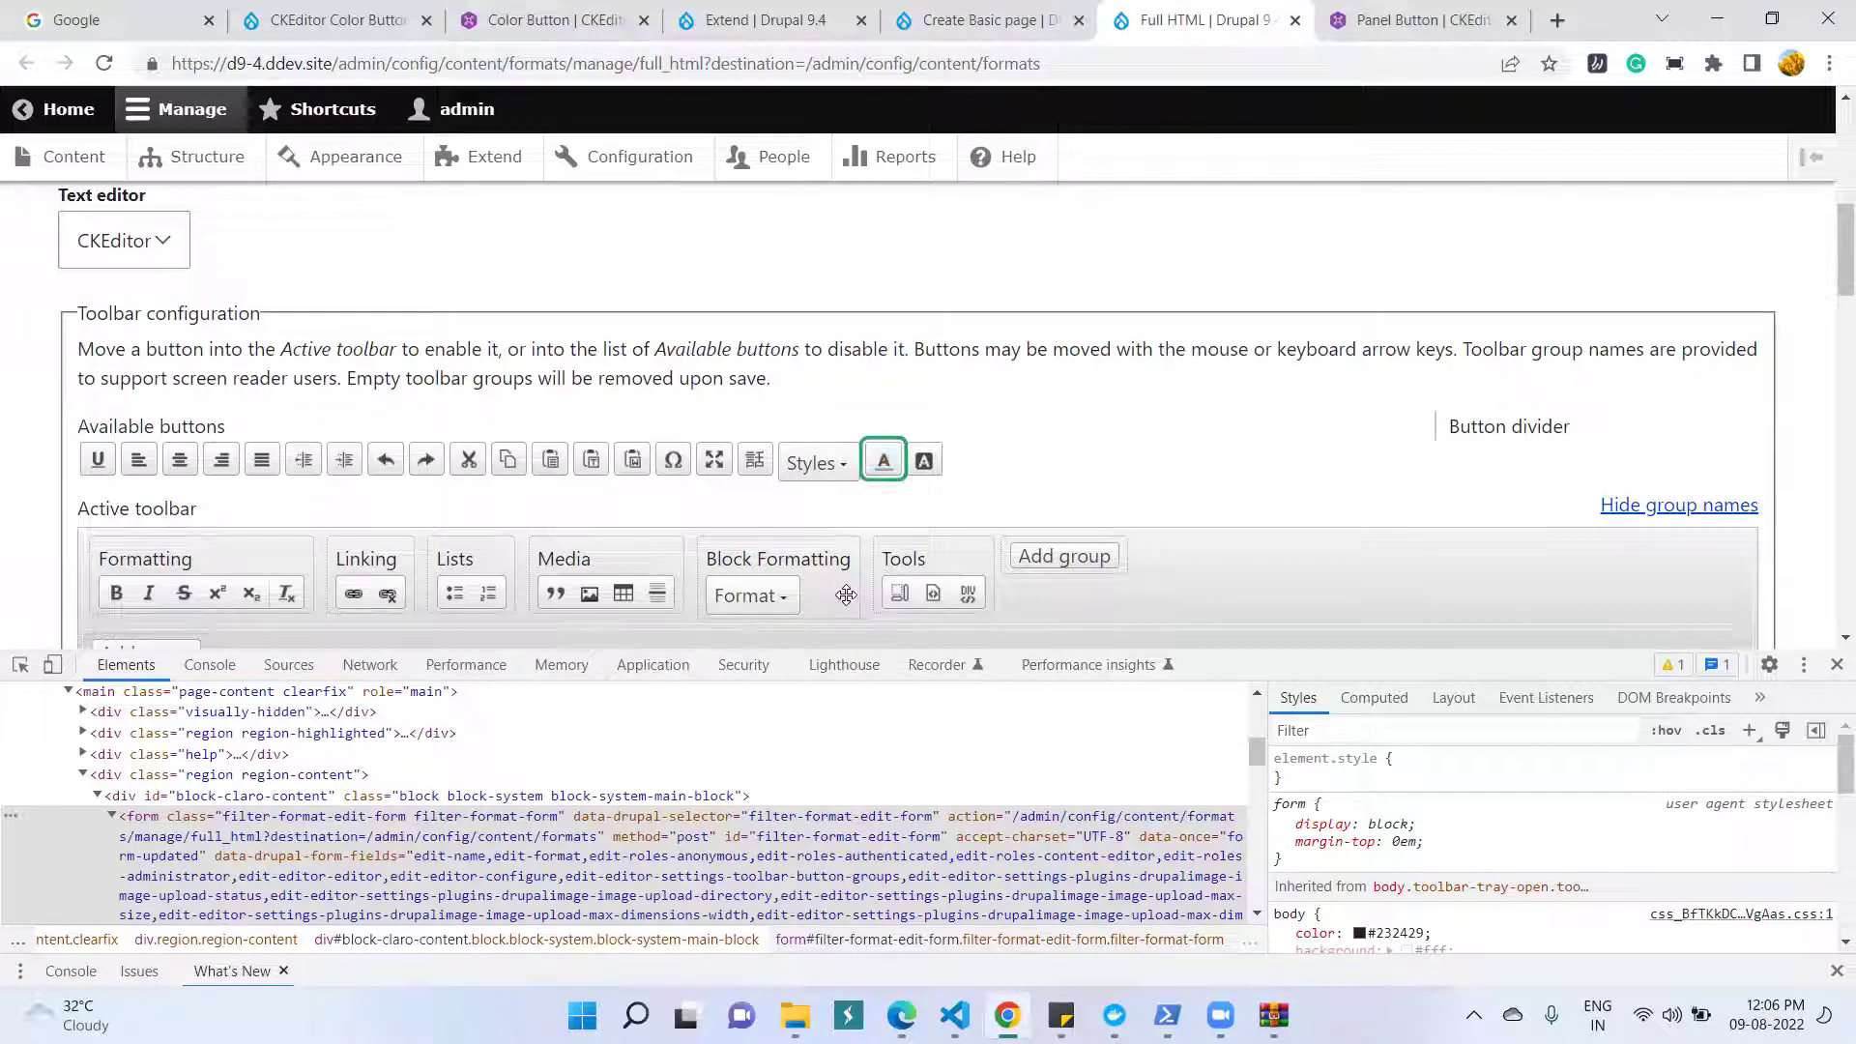
- Review the module's color button screenshot and the Basic page editor toolbar, and return to the Full HTML toolbar configuration
click(563, 15)
click(290, 15)
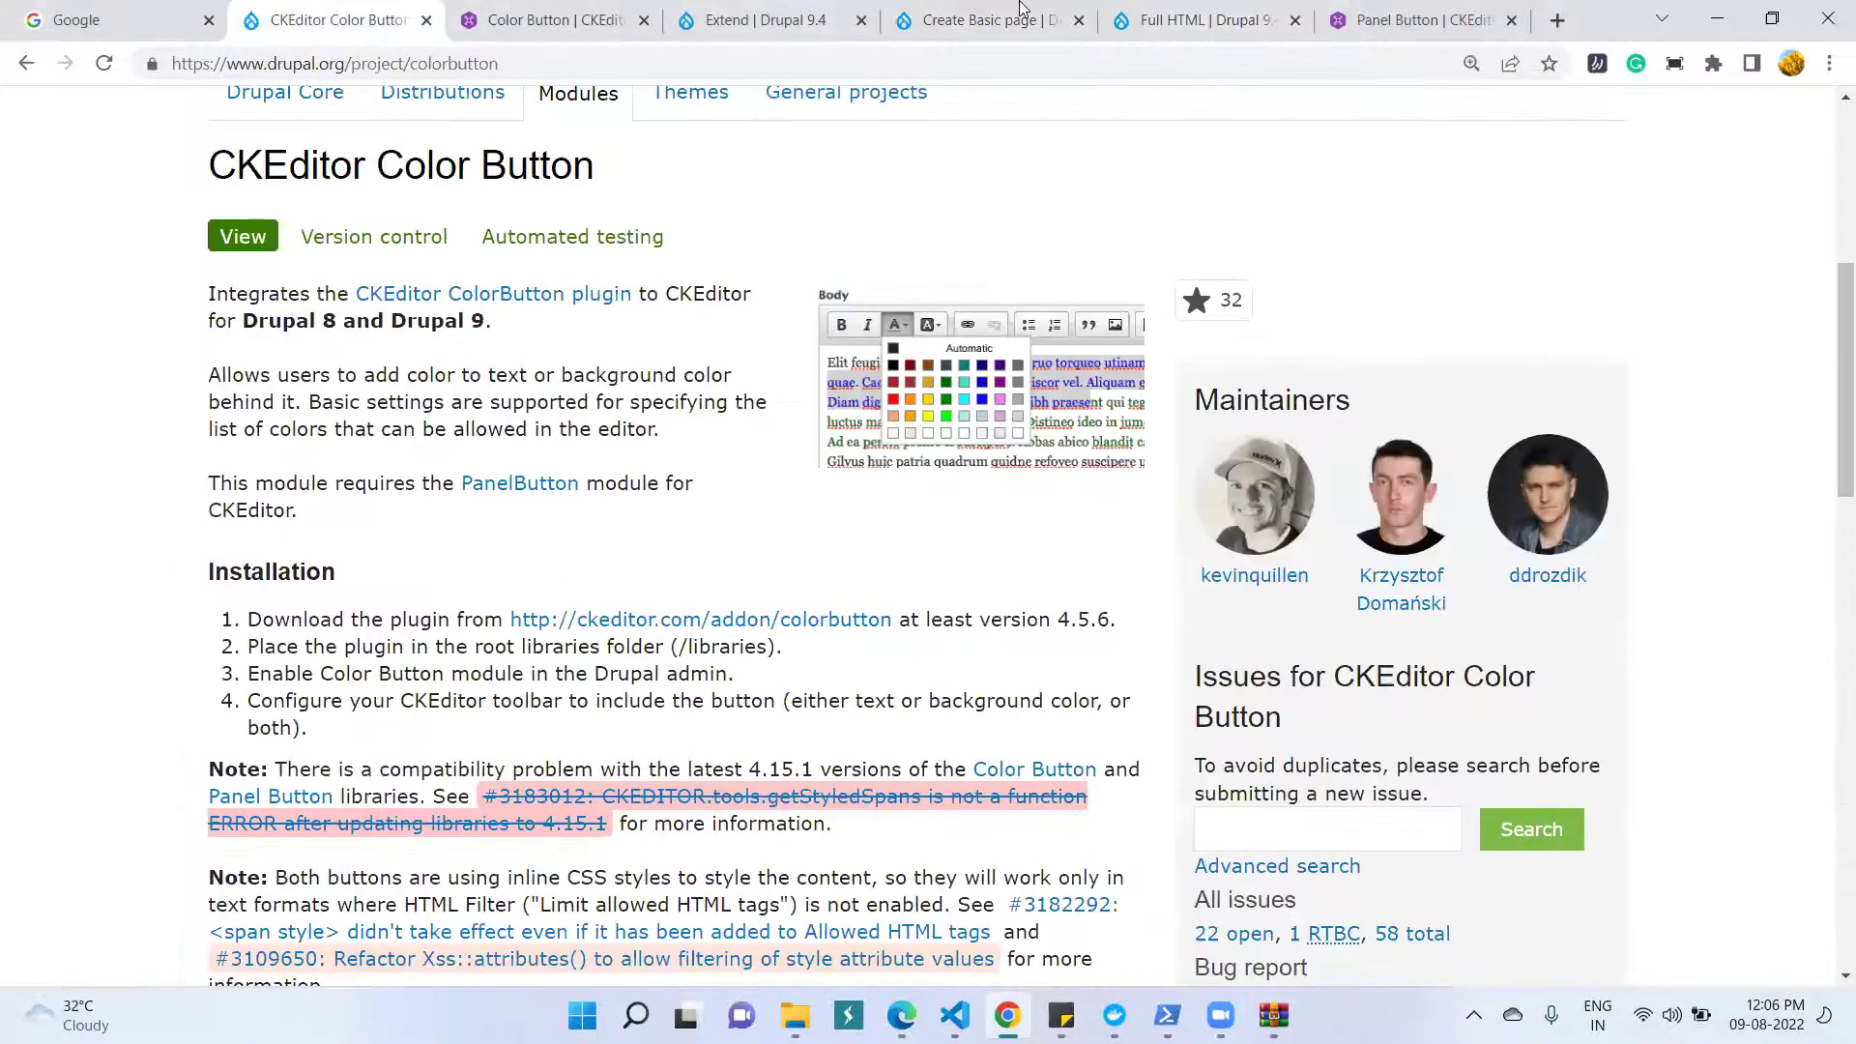
click(1044, 17)
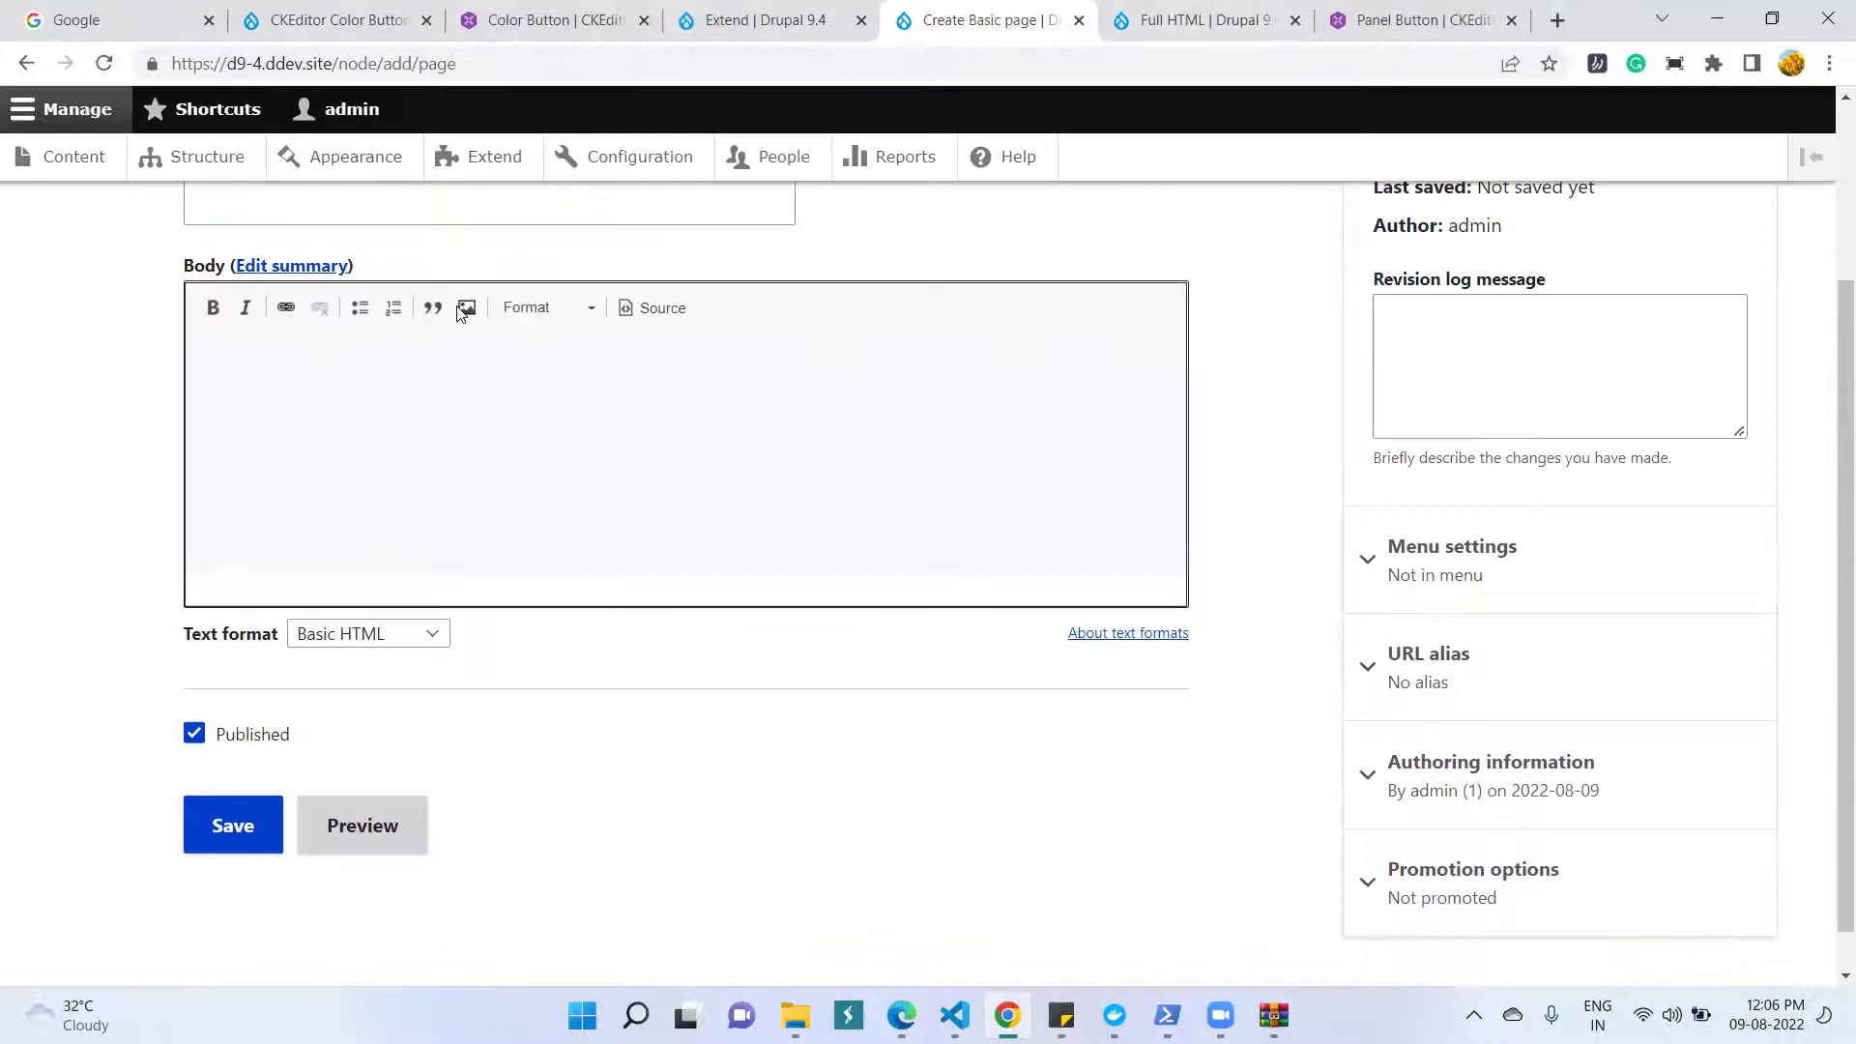
click(1408, 16)
click(1199, 19)
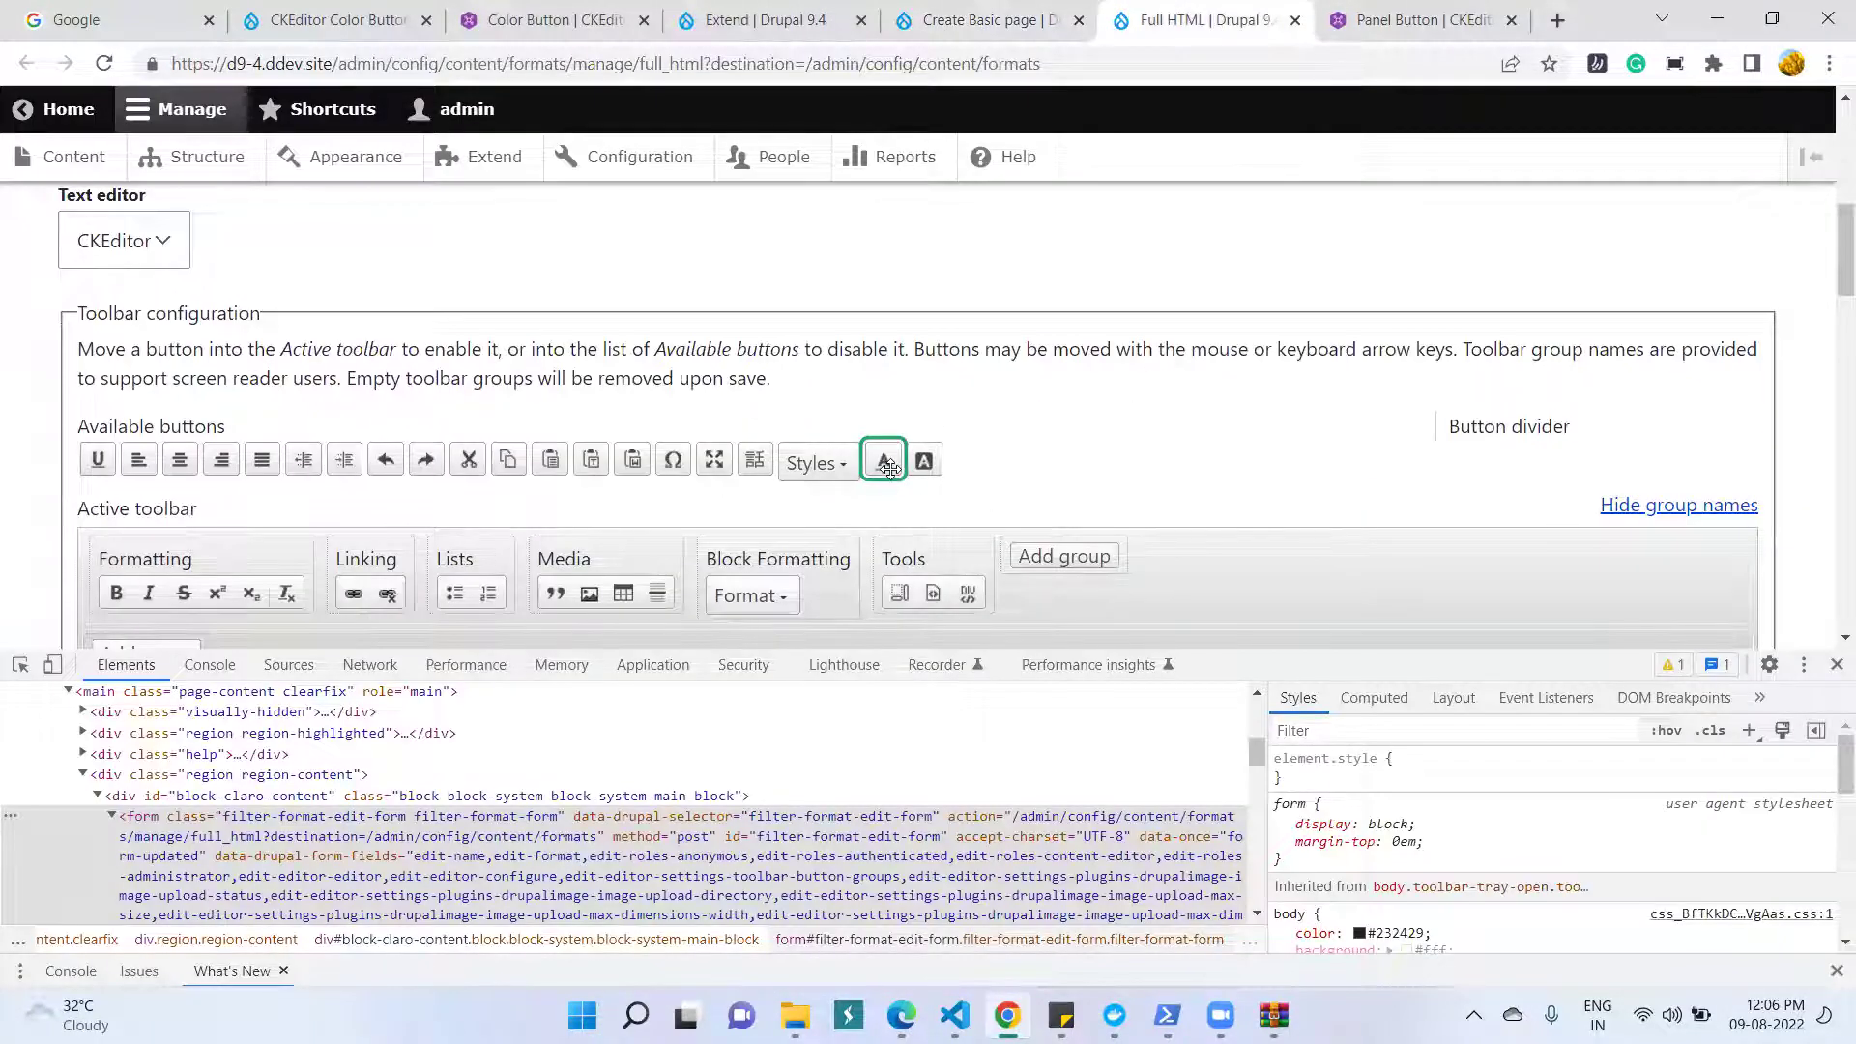
- Add the text color and background color buttons to the Formatting group of the Full HTML active toolbar, and save the configuration
drag(882, 460, 182, 599)
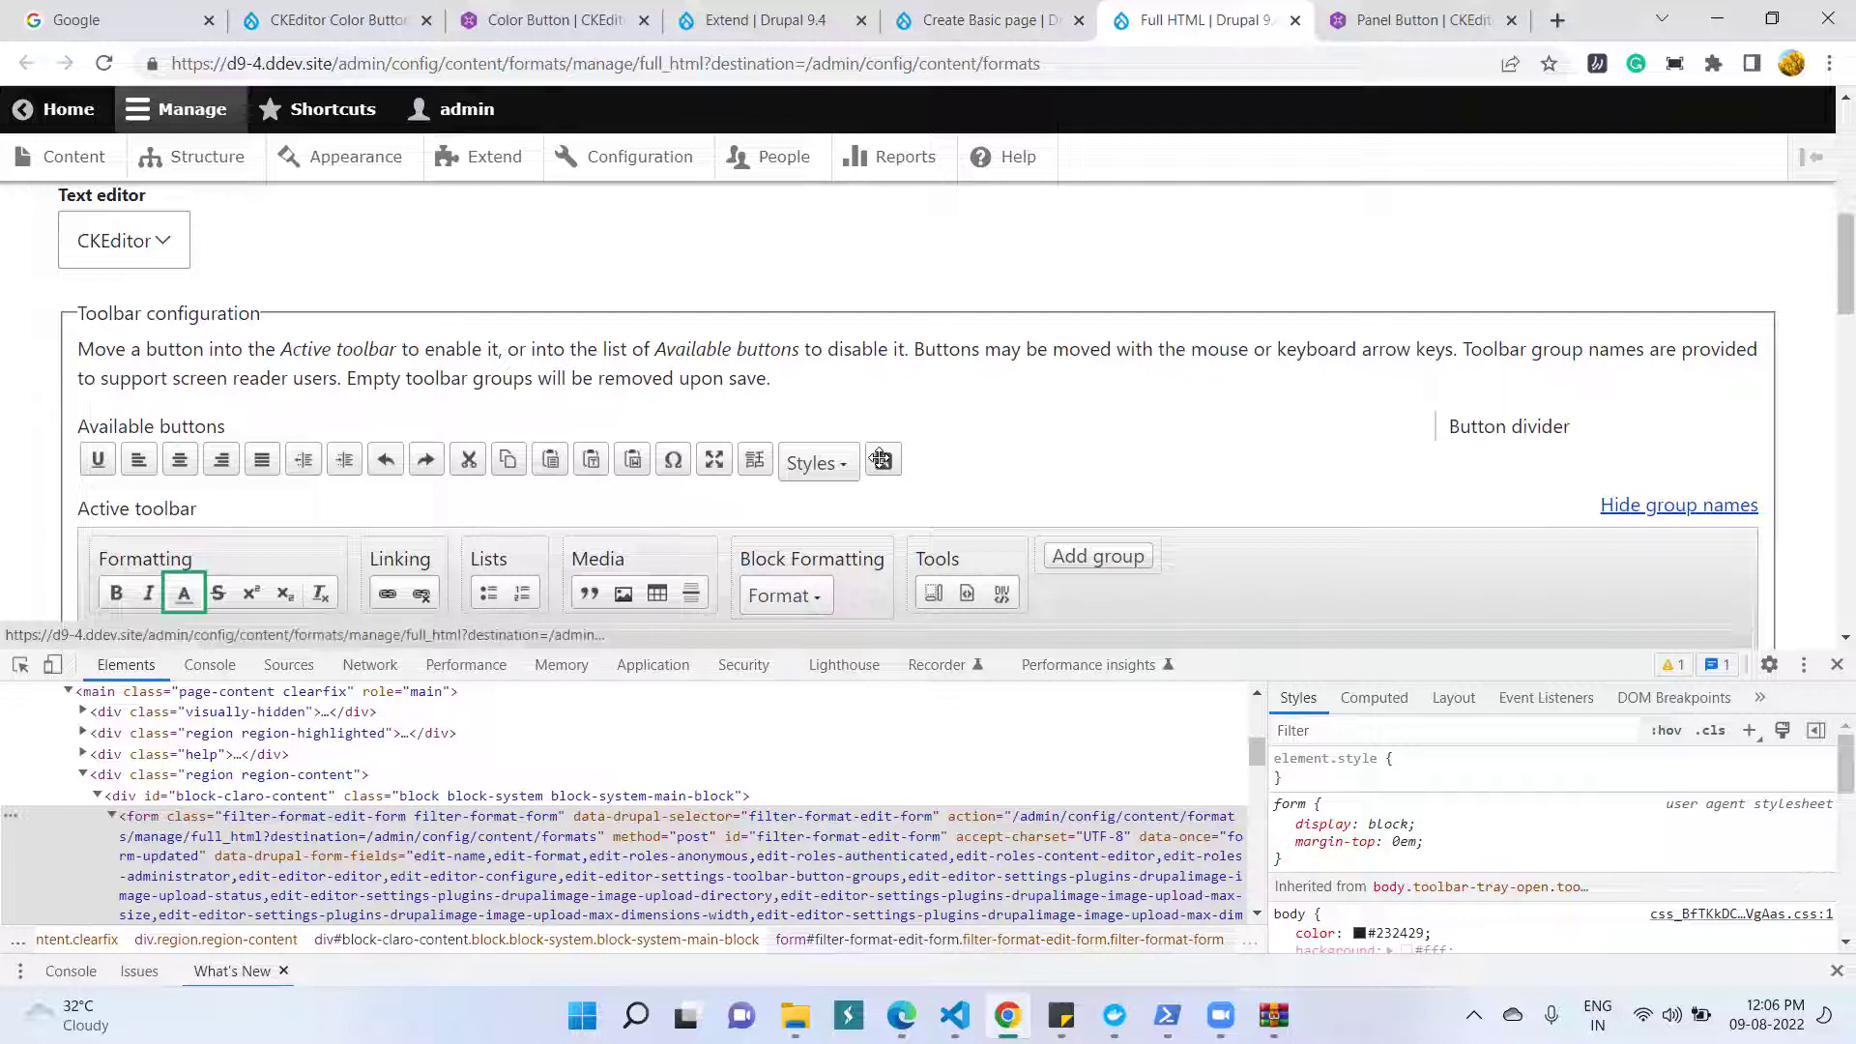
drag(883, 459, 189, 591)
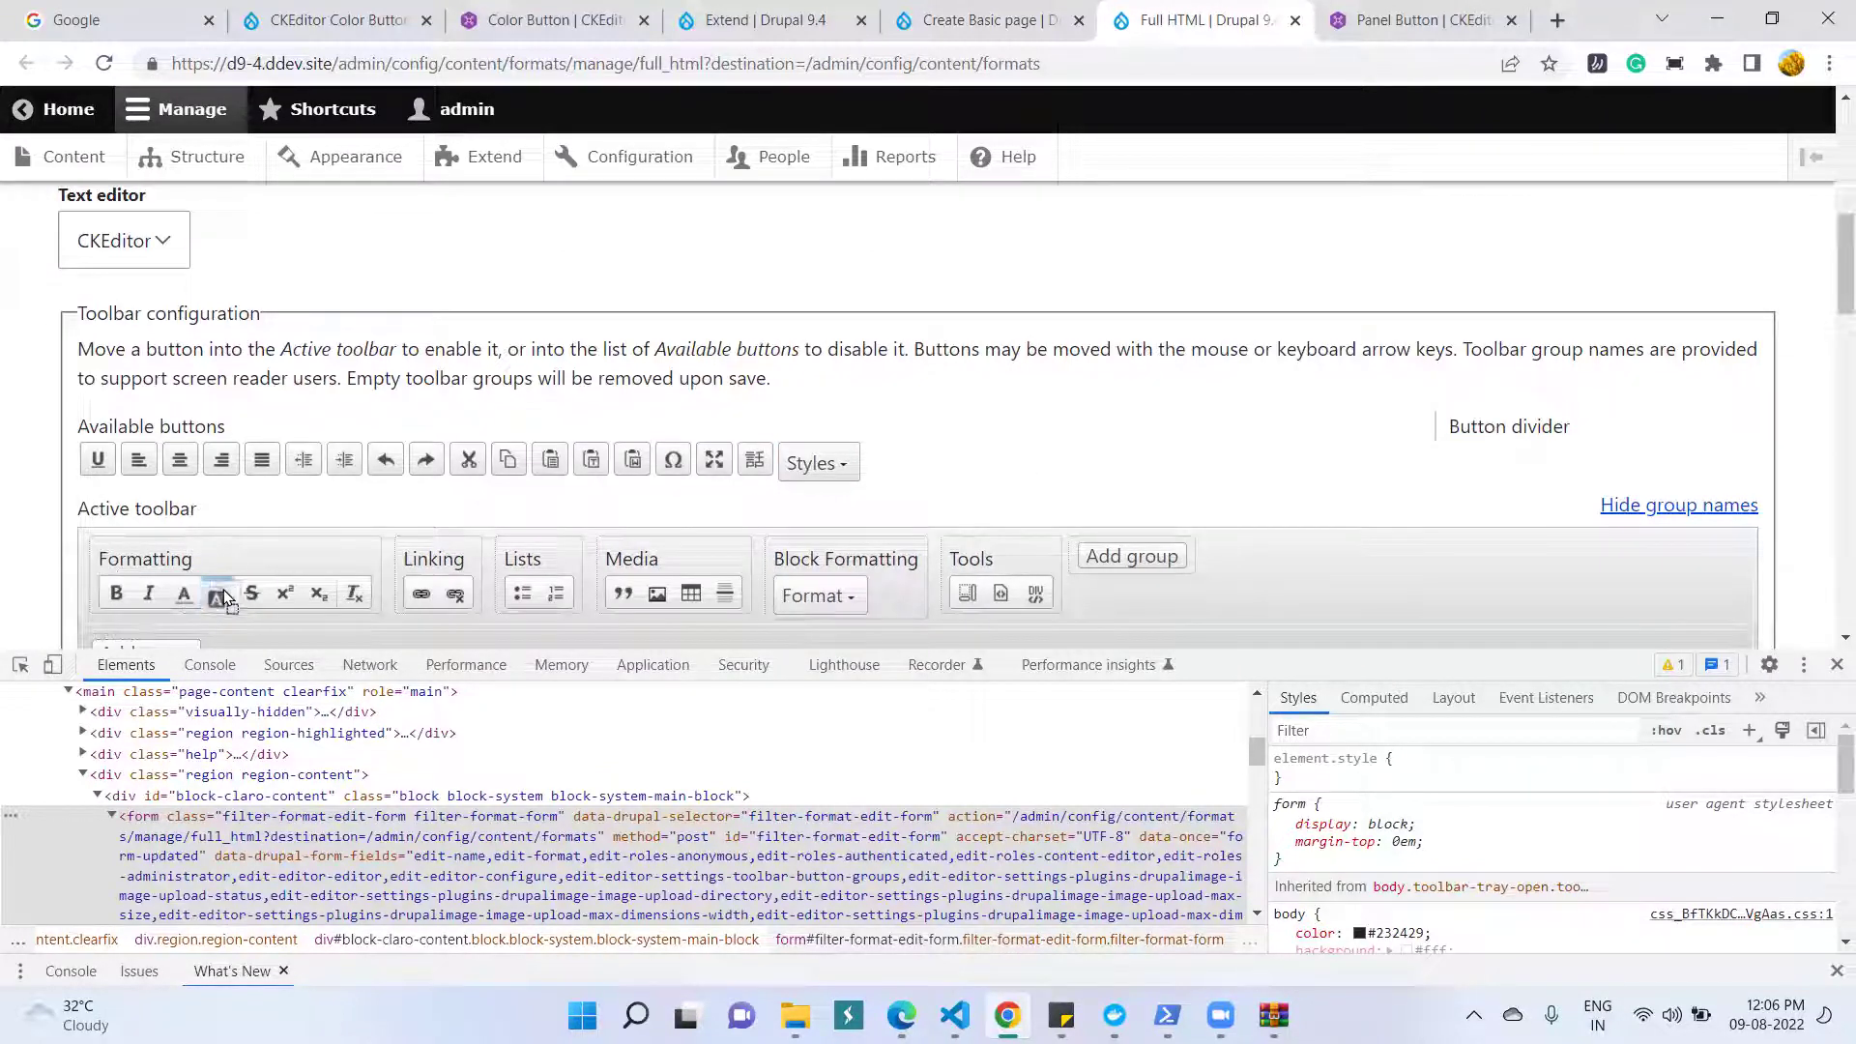
scroll(1382, 546, down, 2)
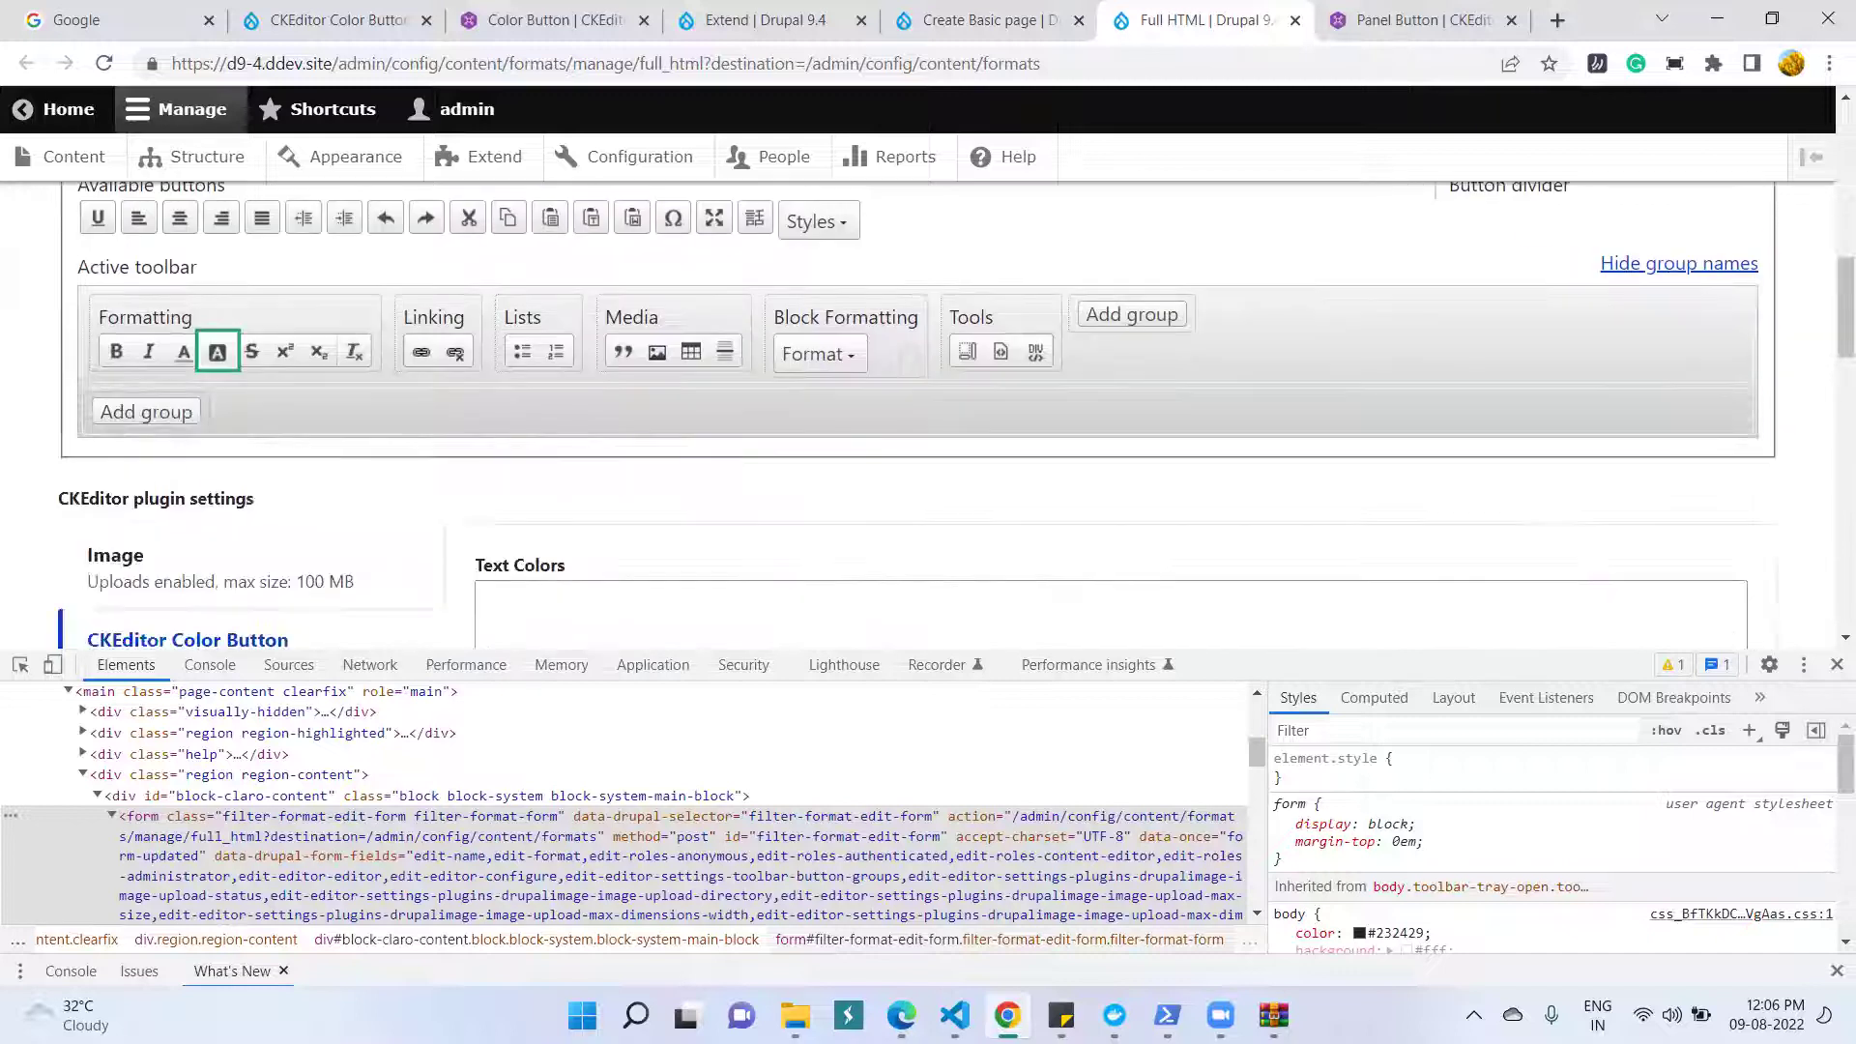
click(1836, 664)
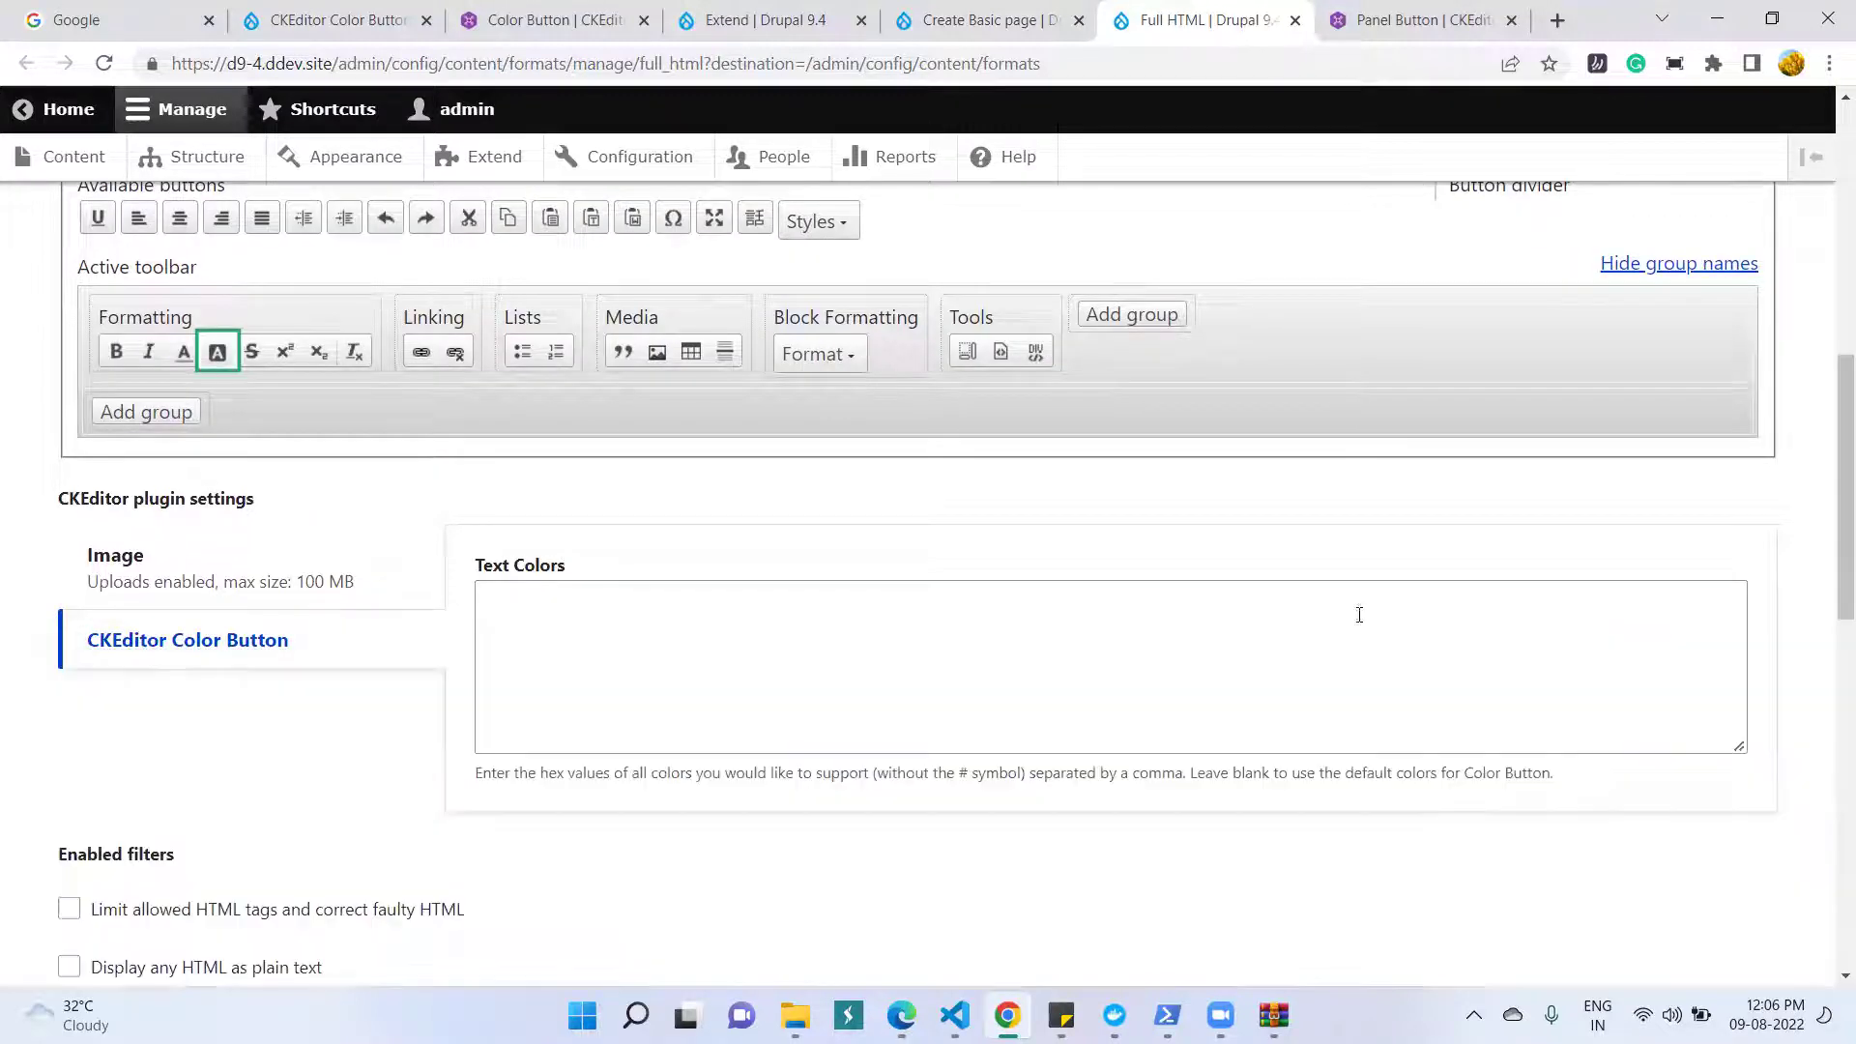
scroll(582, 569, down, 8)
scroll(582, 569, down, 2)
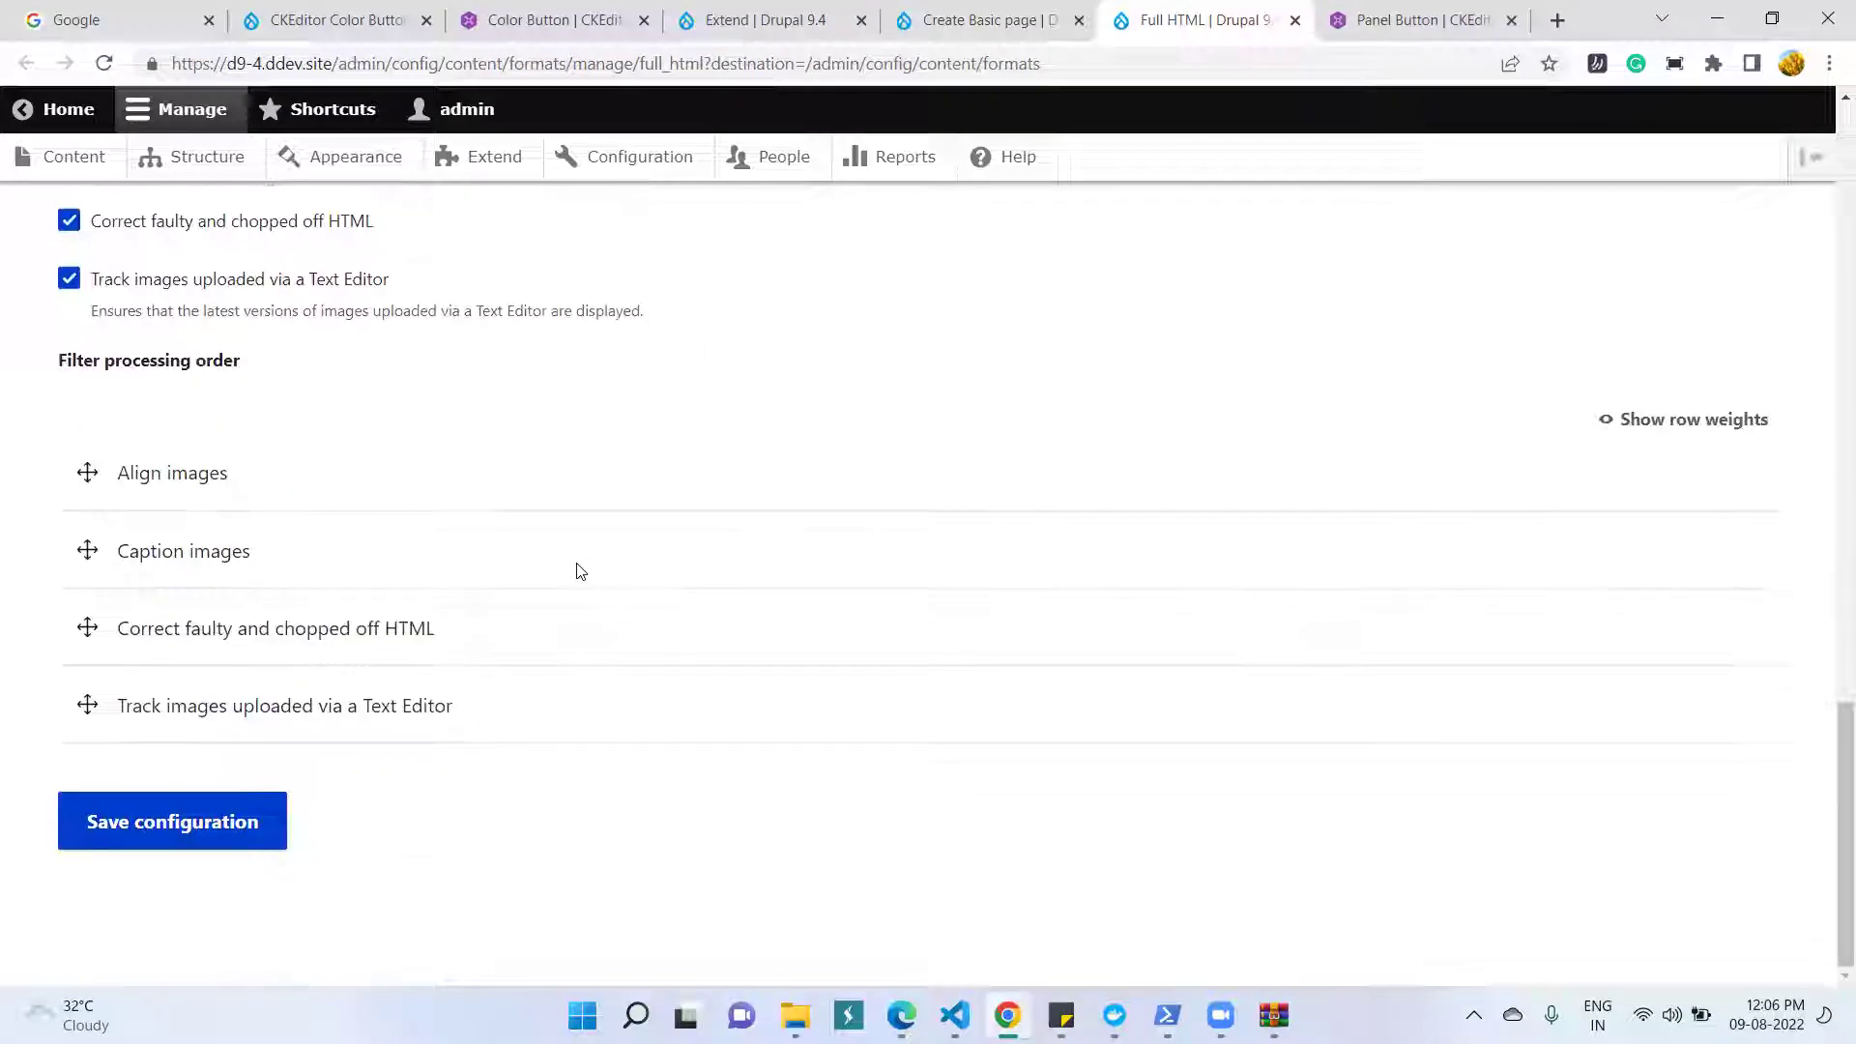
click(113, 829)
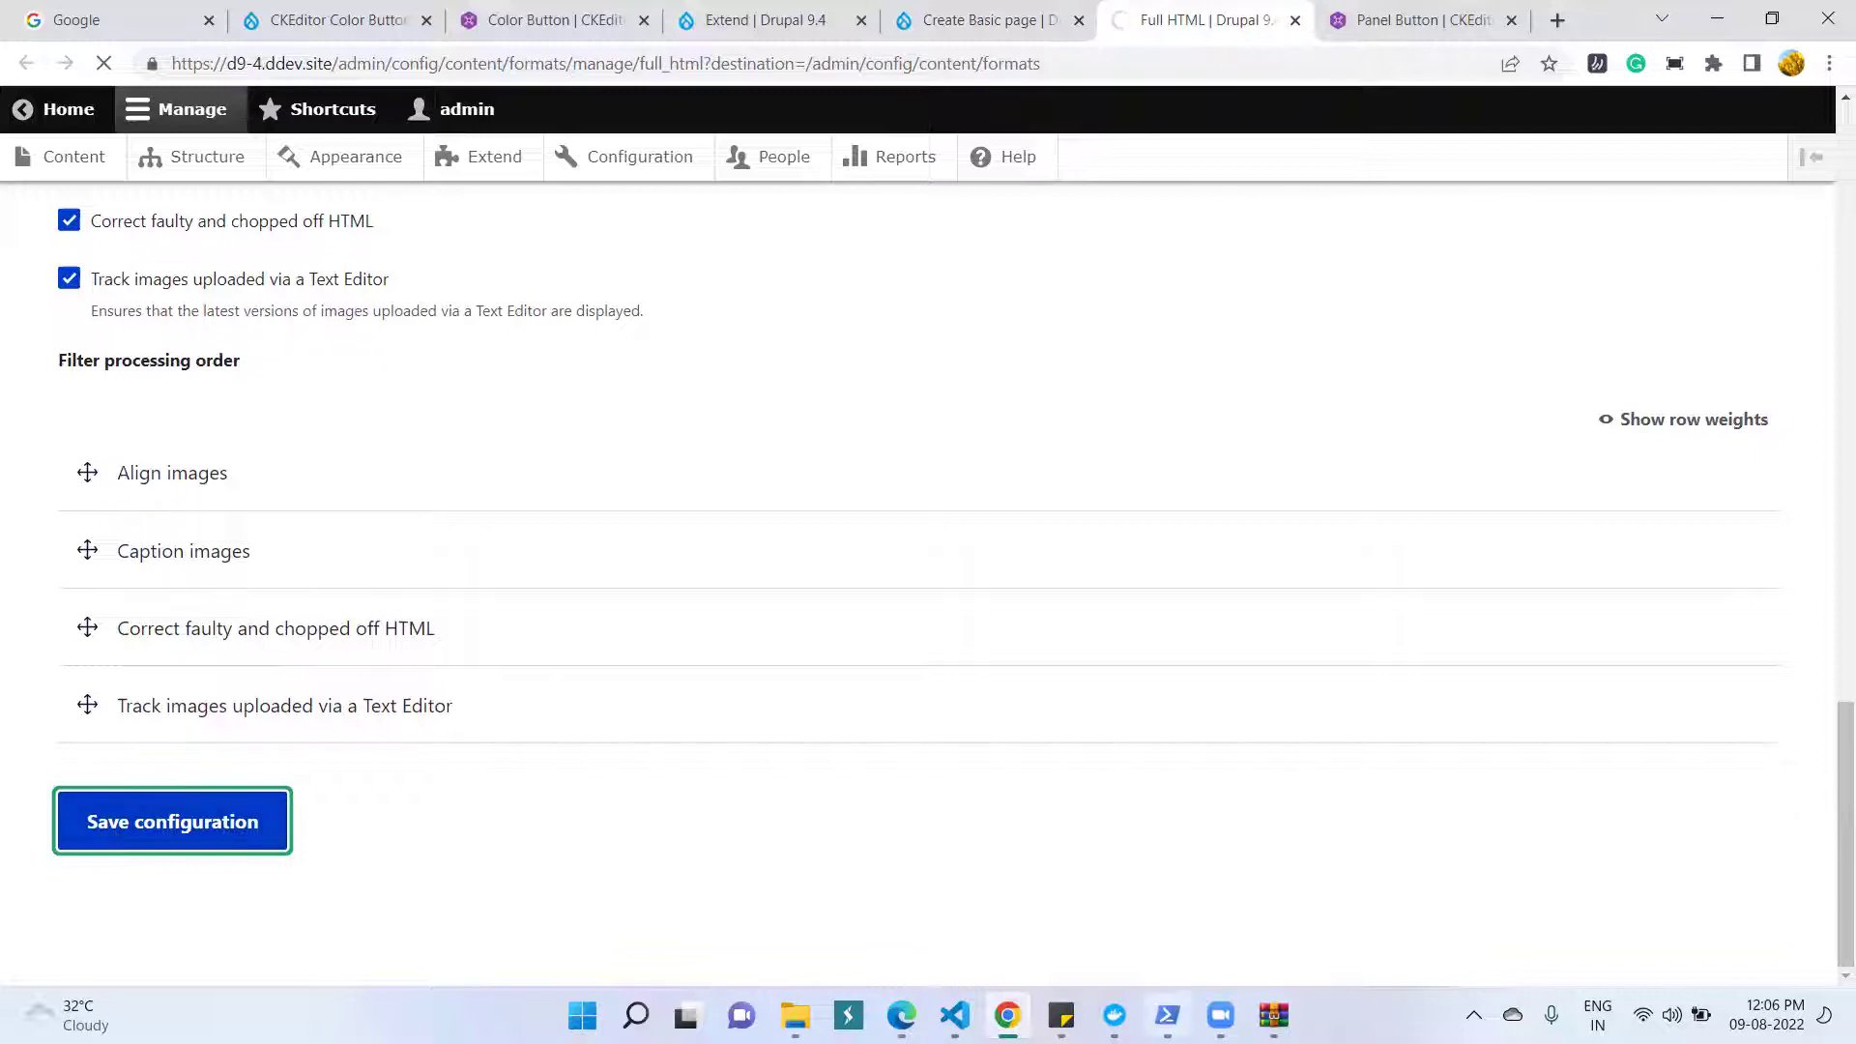
- Switch to the PowerShell terminal and rebuild the Drupal cache with drush cr
click(1179, 1011)
click(434, 423)
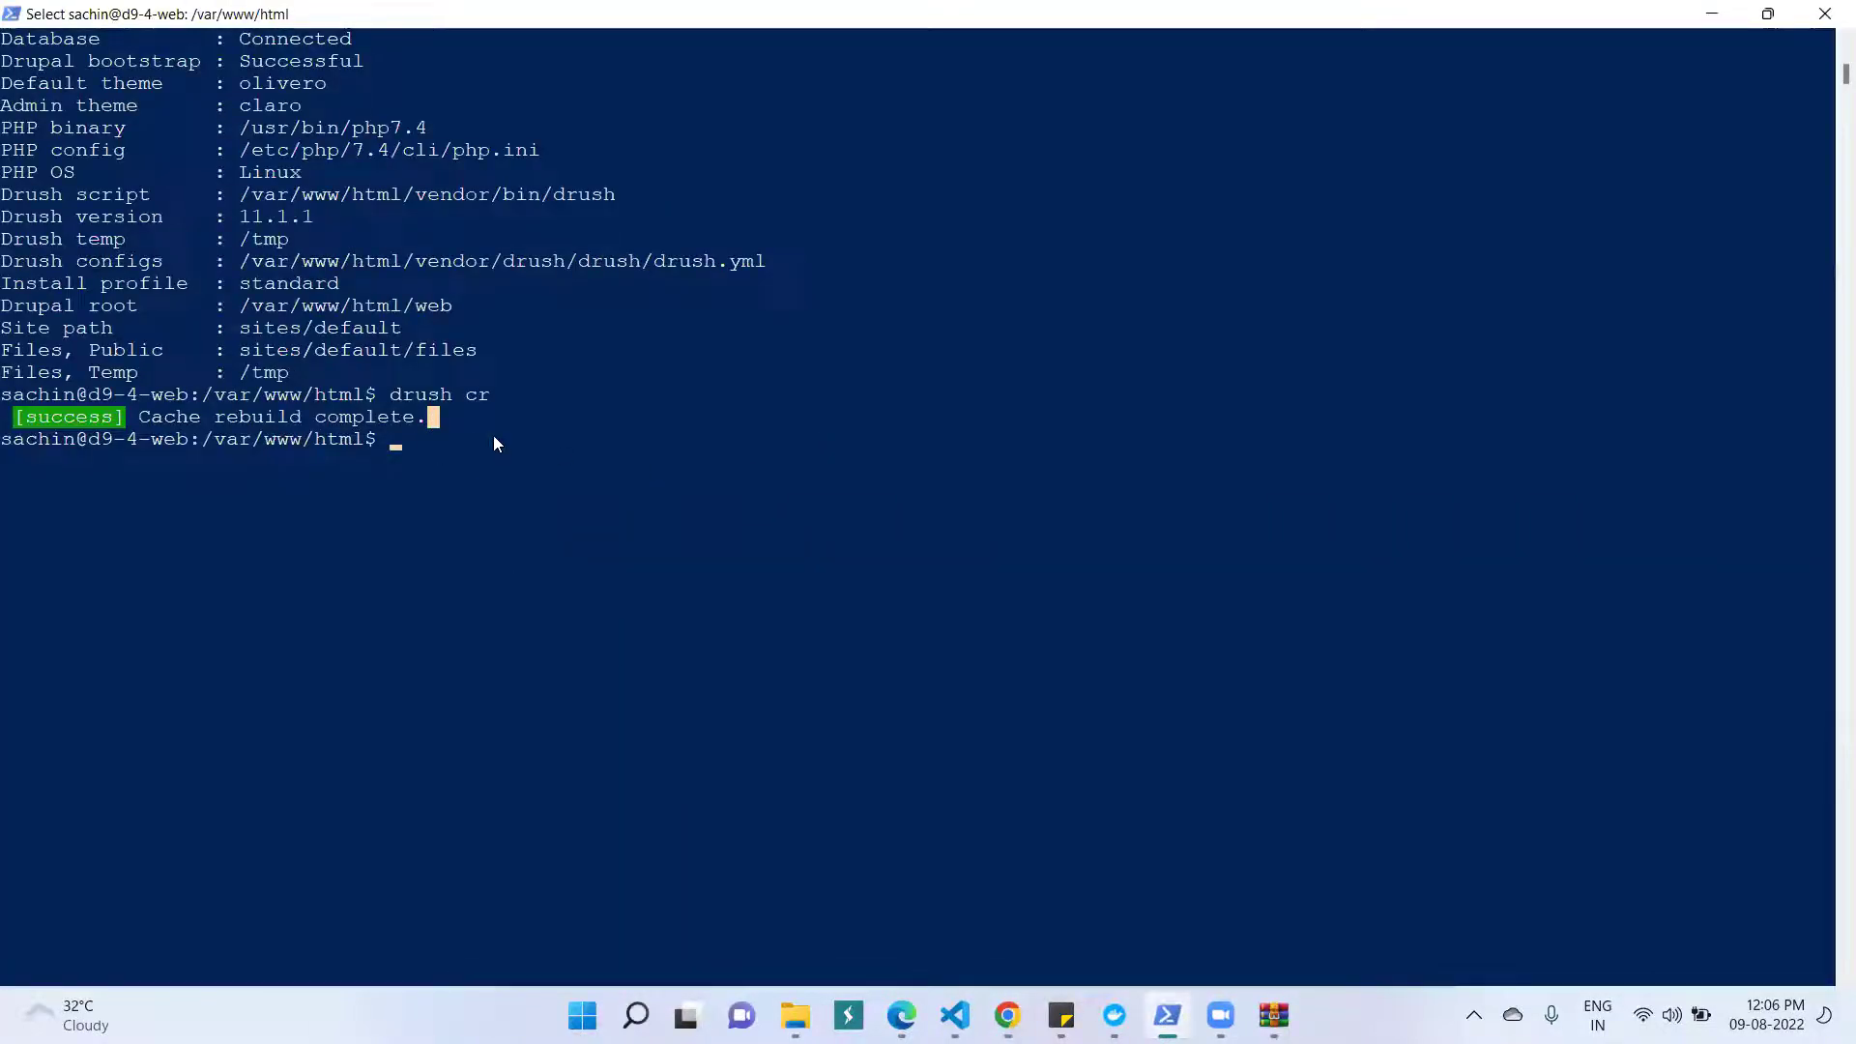
key(Up)
key(Return)
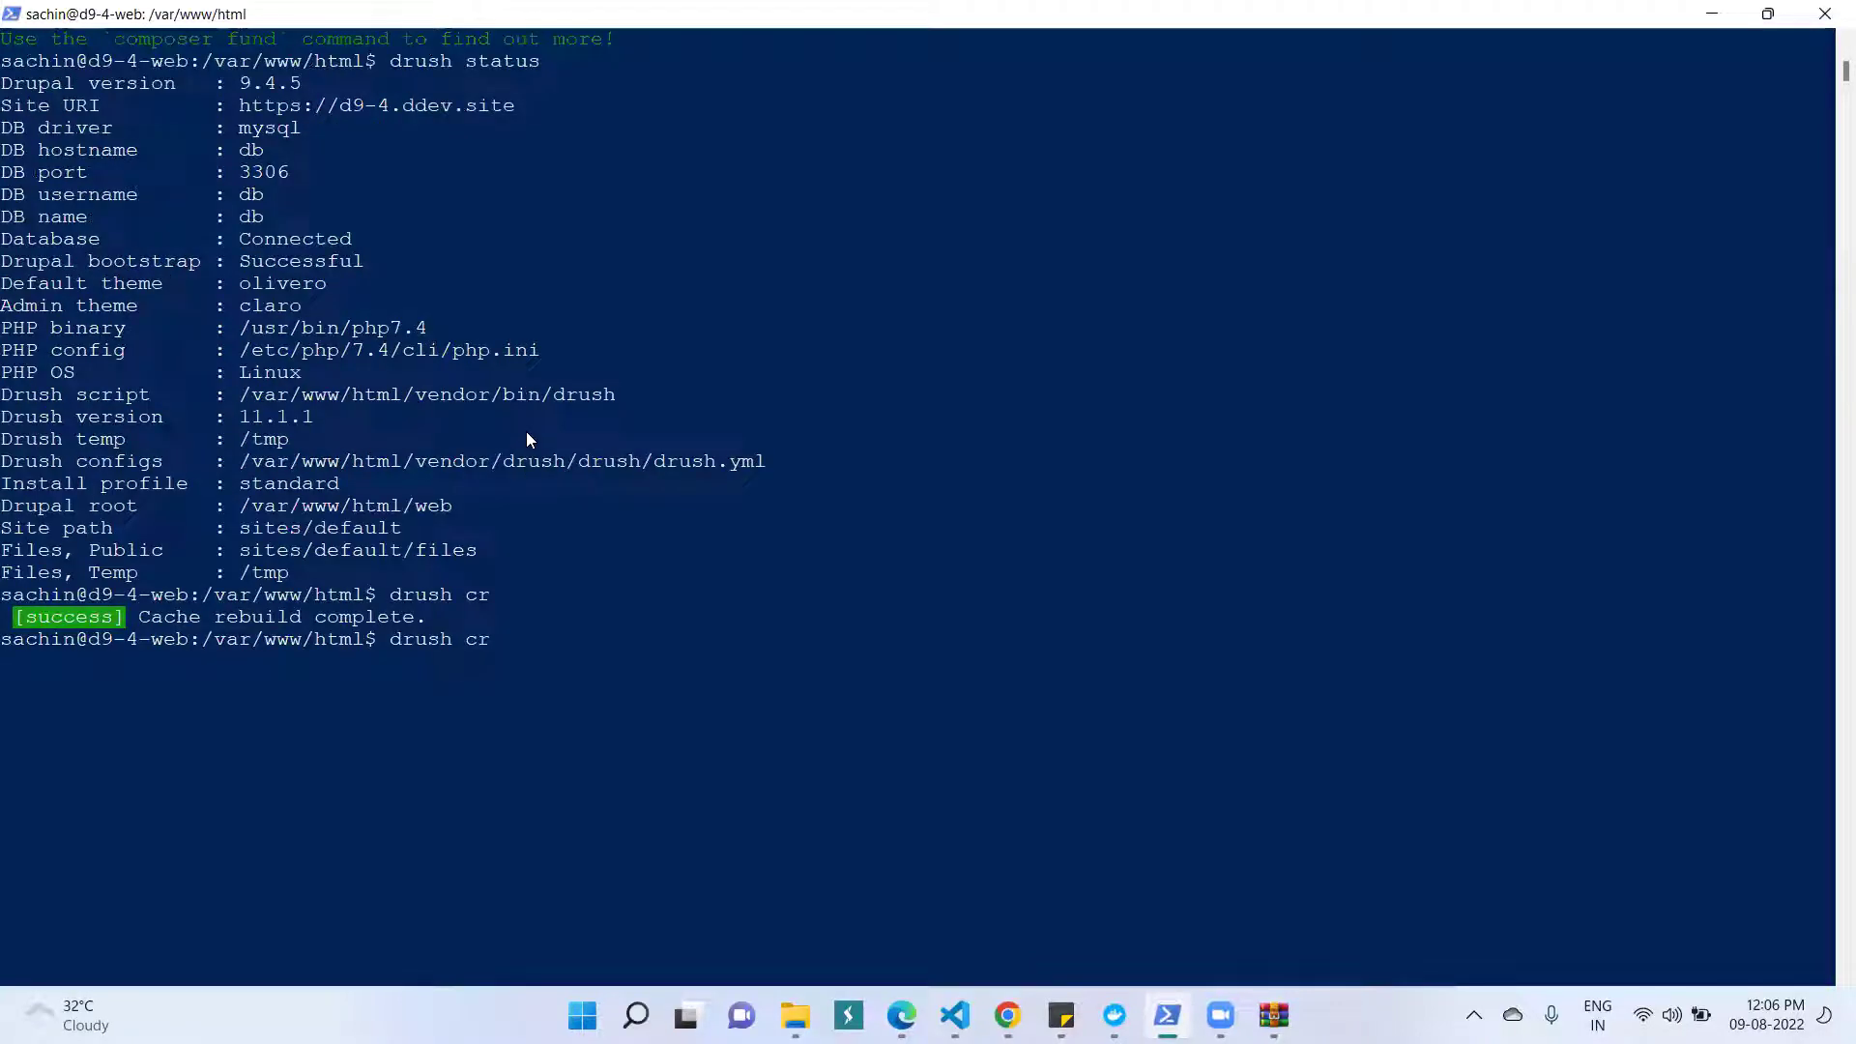
click(1712, 15)
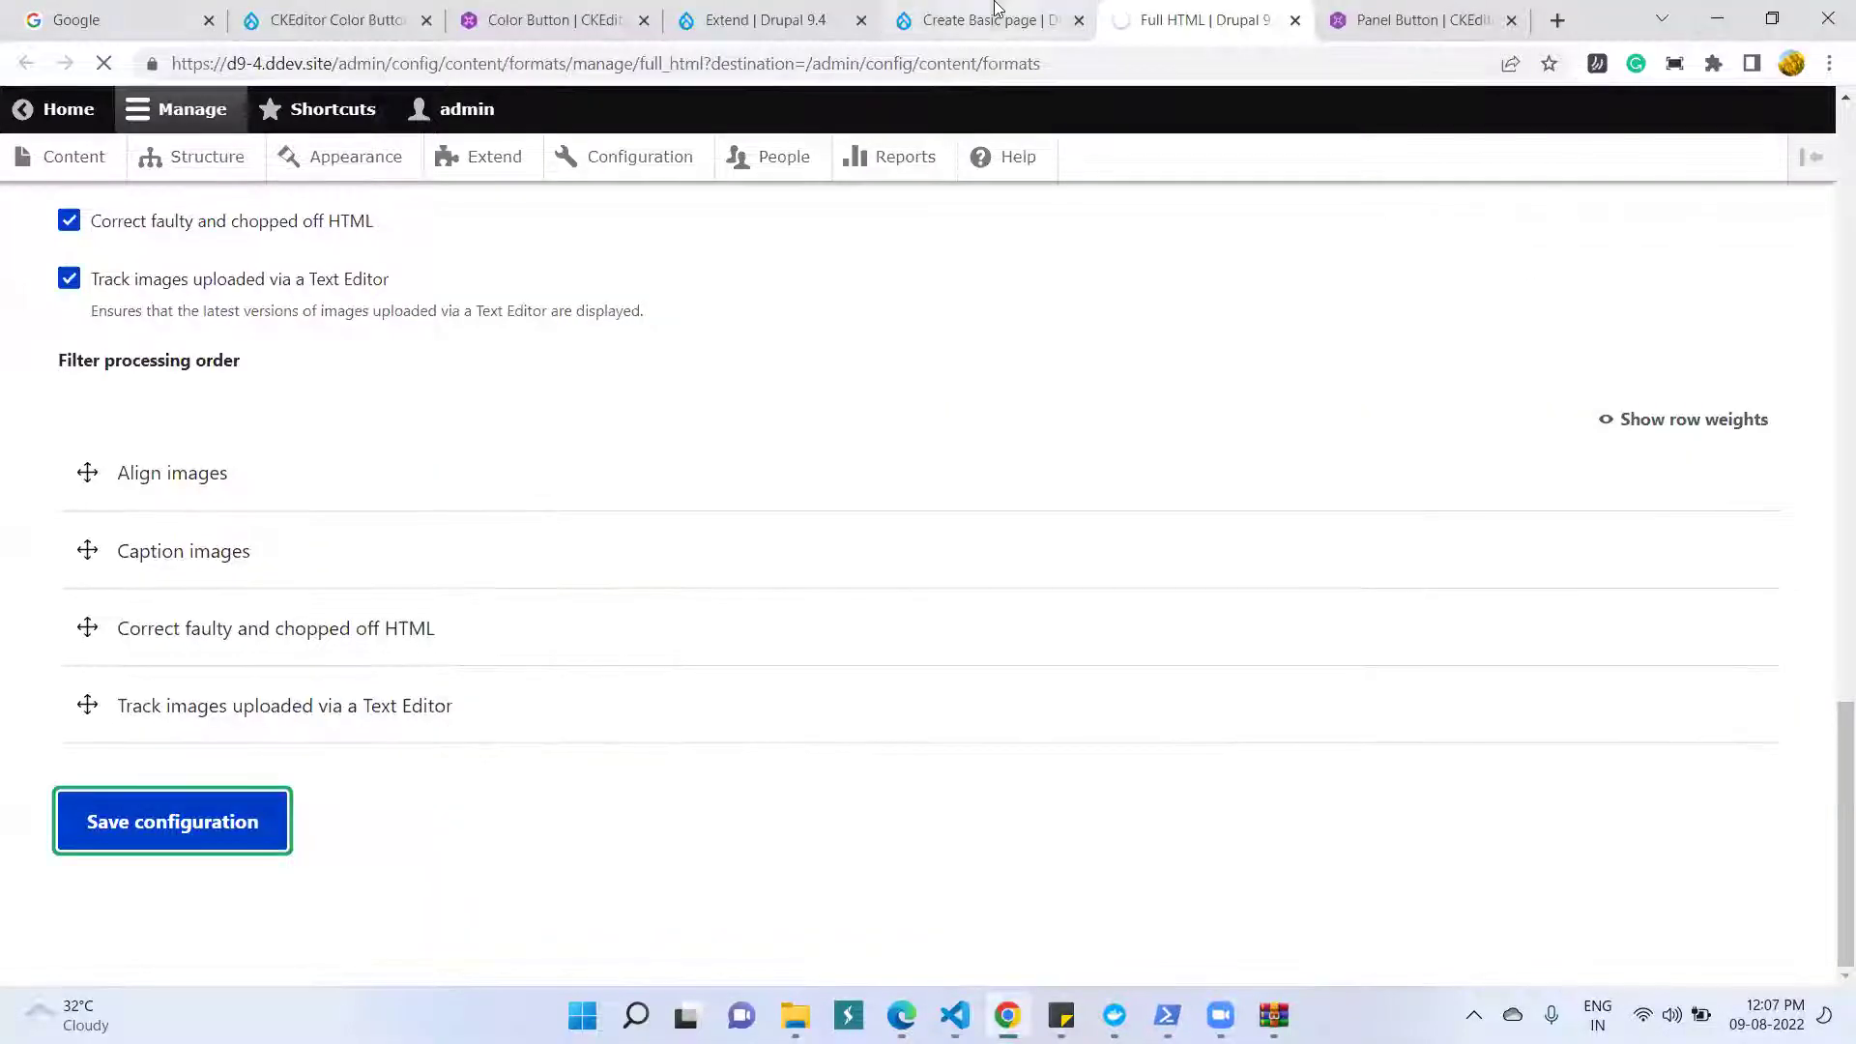
- Check the progress of the Full HTML configuration save and of the Drush cache rebuild
click(996, 11)
click(1140, 23)
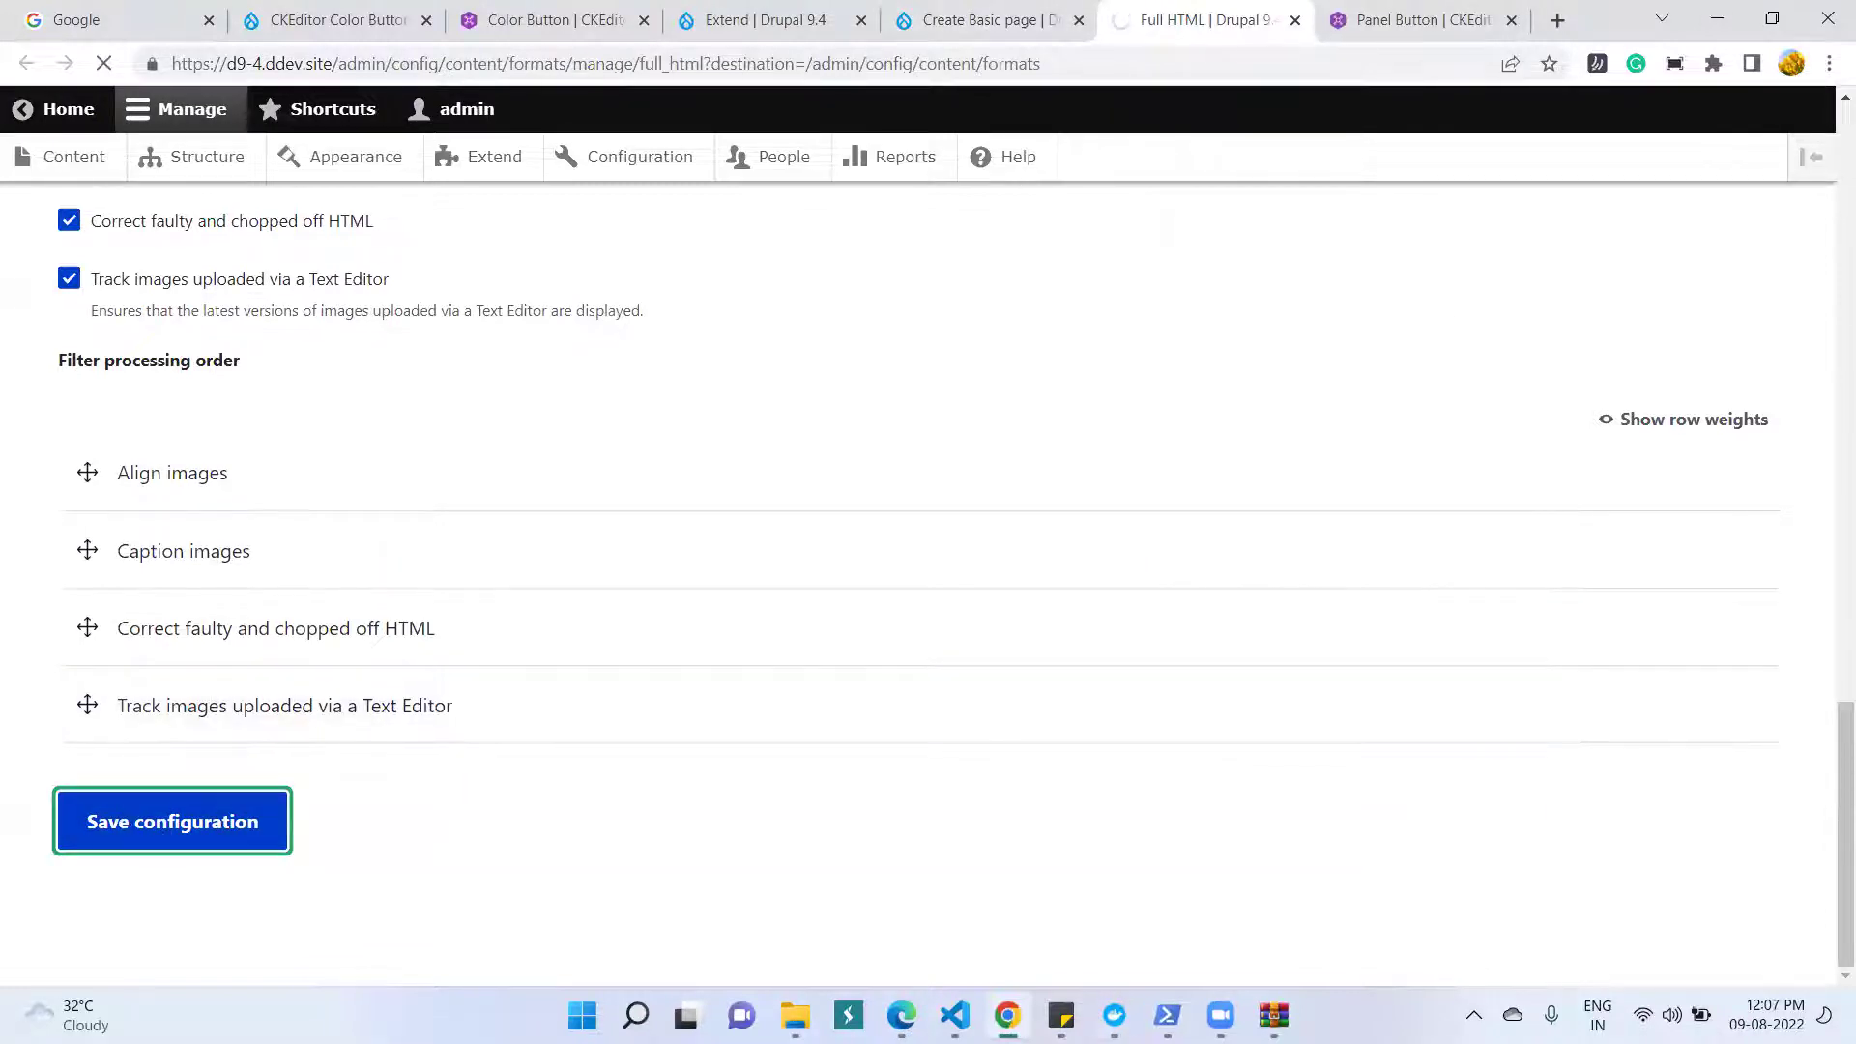
click(1167, 1015)
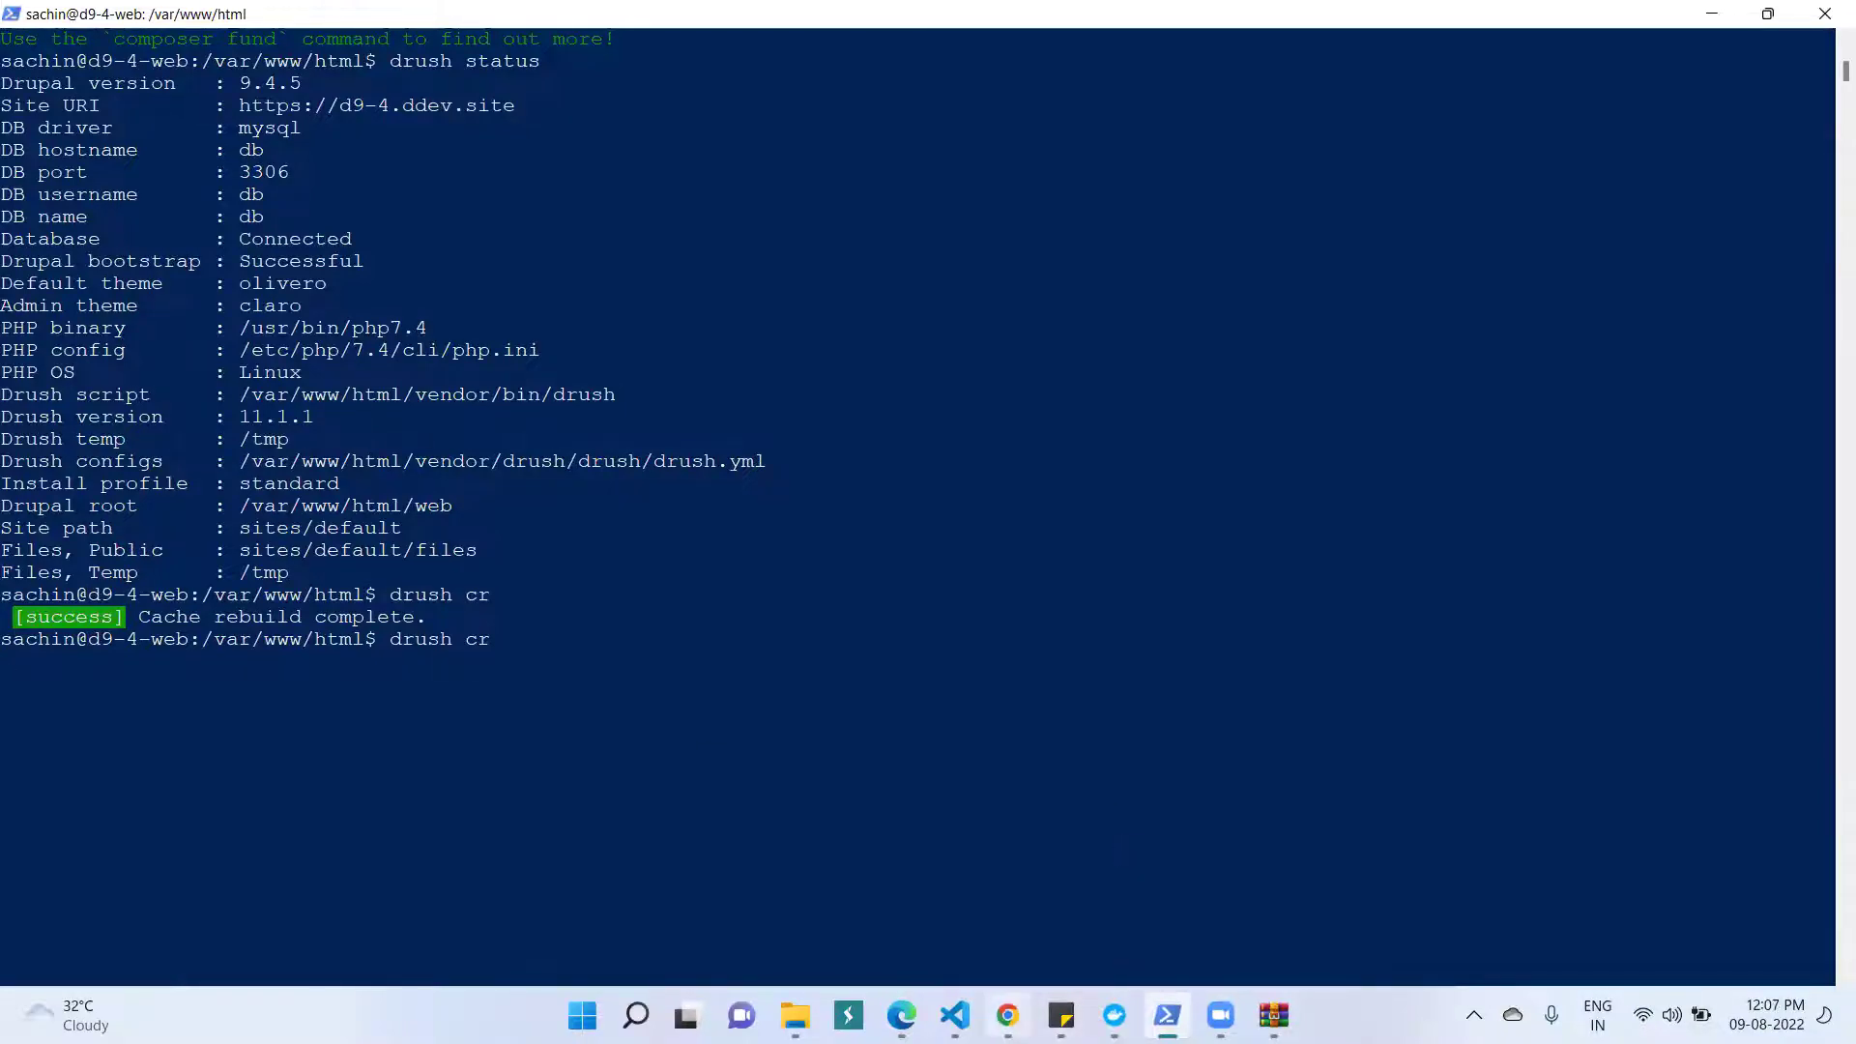
click(1007, 1015)
- Set the Basic page body's text format to Full HTML and reload the Create Basic page form
click(952, 18)
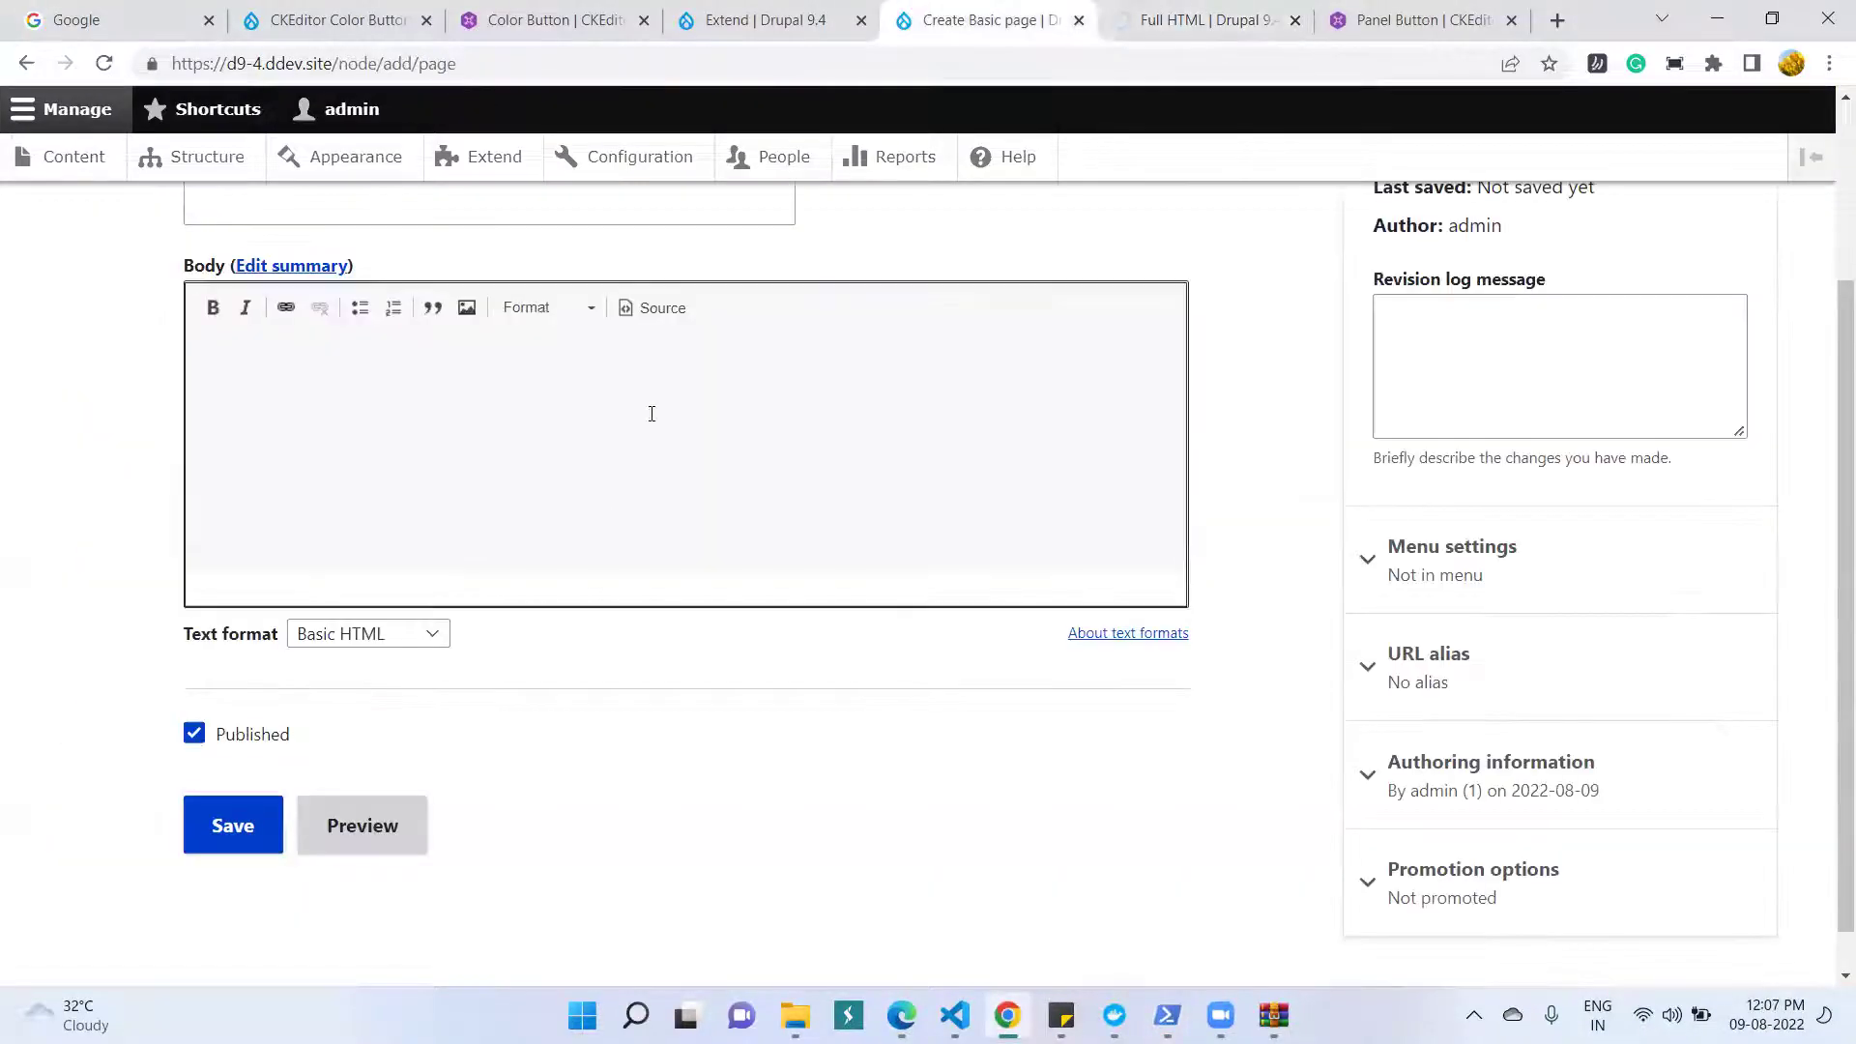
click(391, 635)
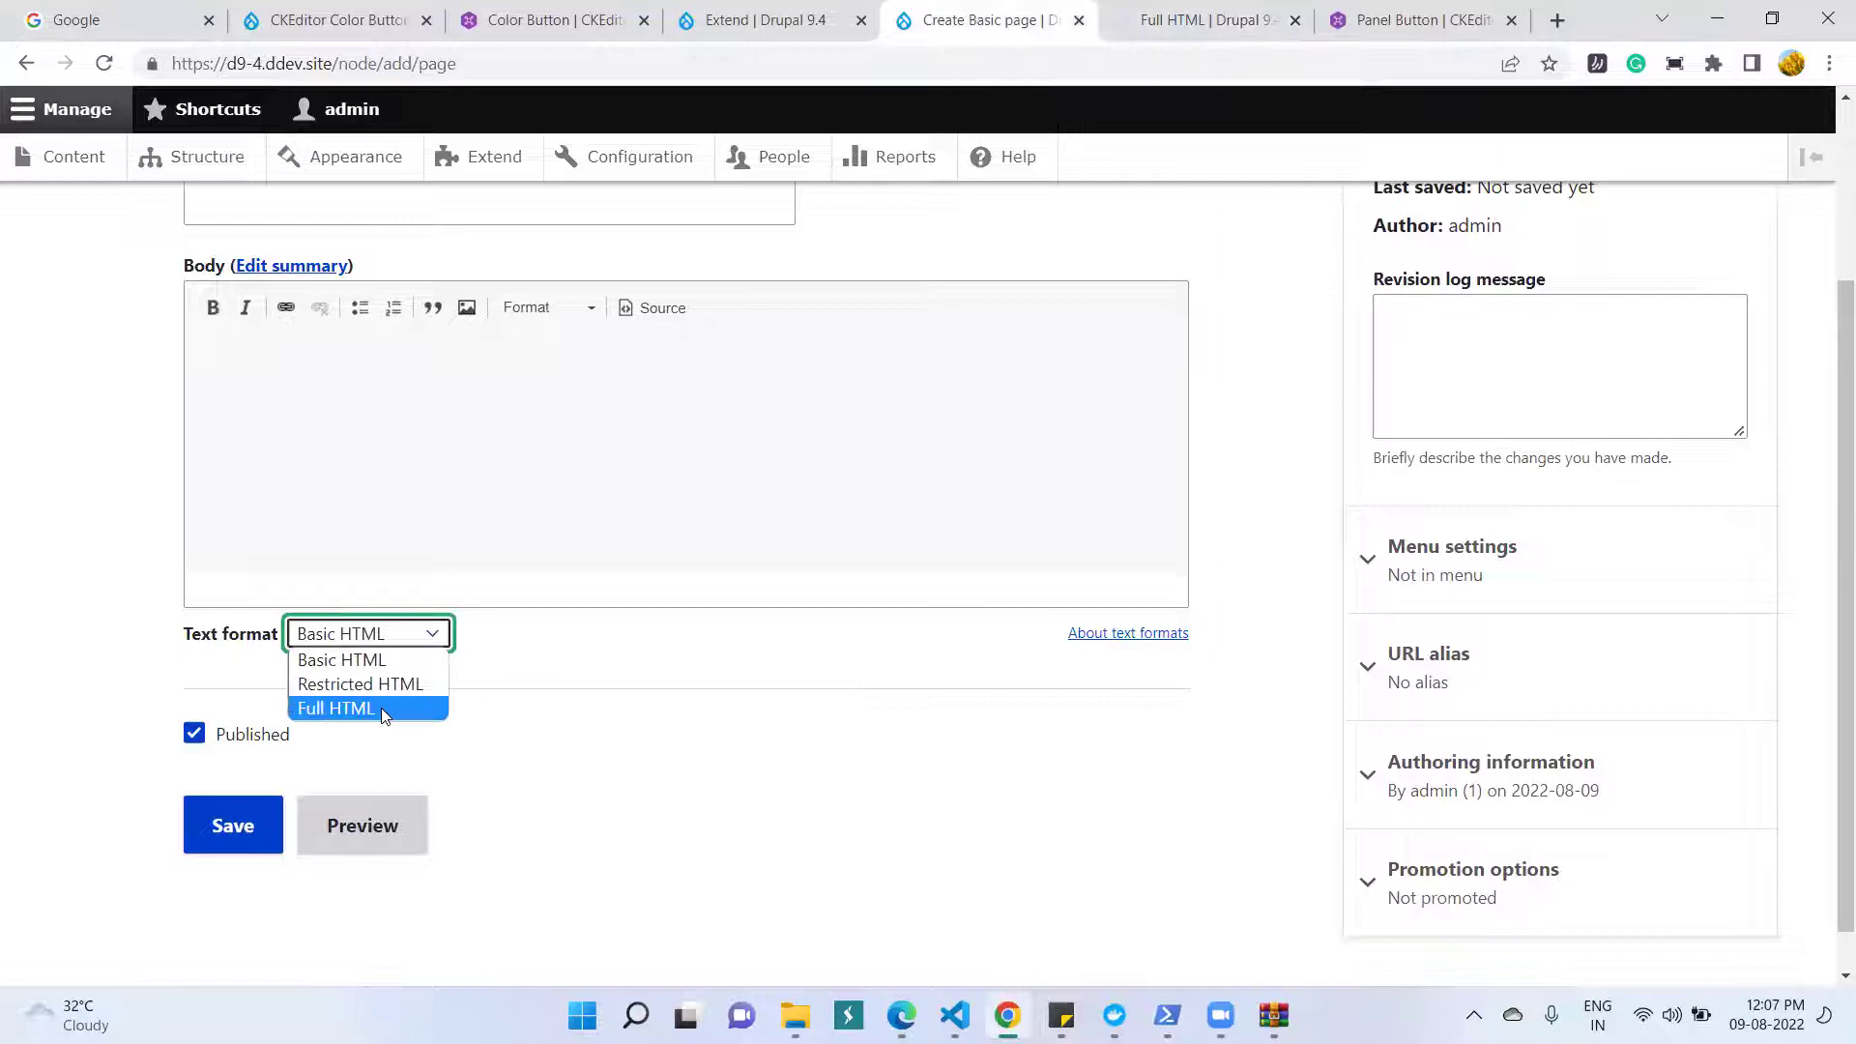
click(383, 708)
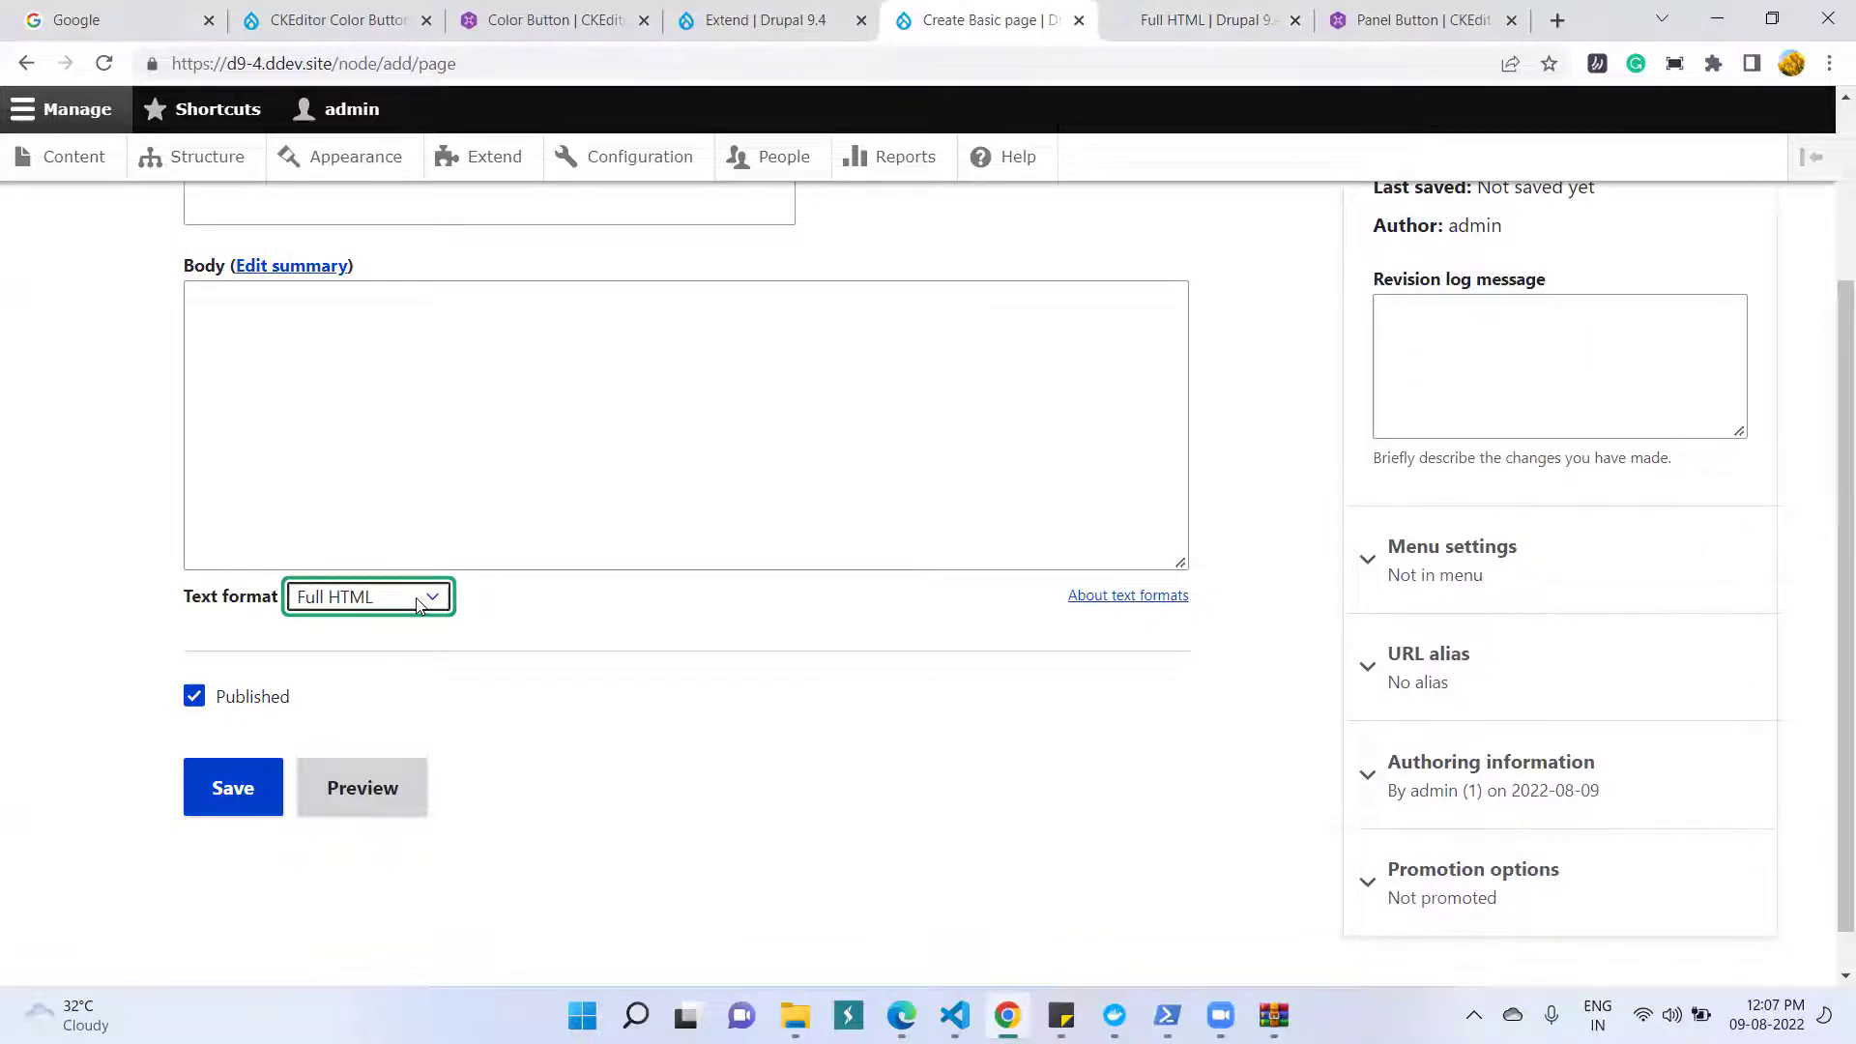
click(1196, 12)
click(971, 19)
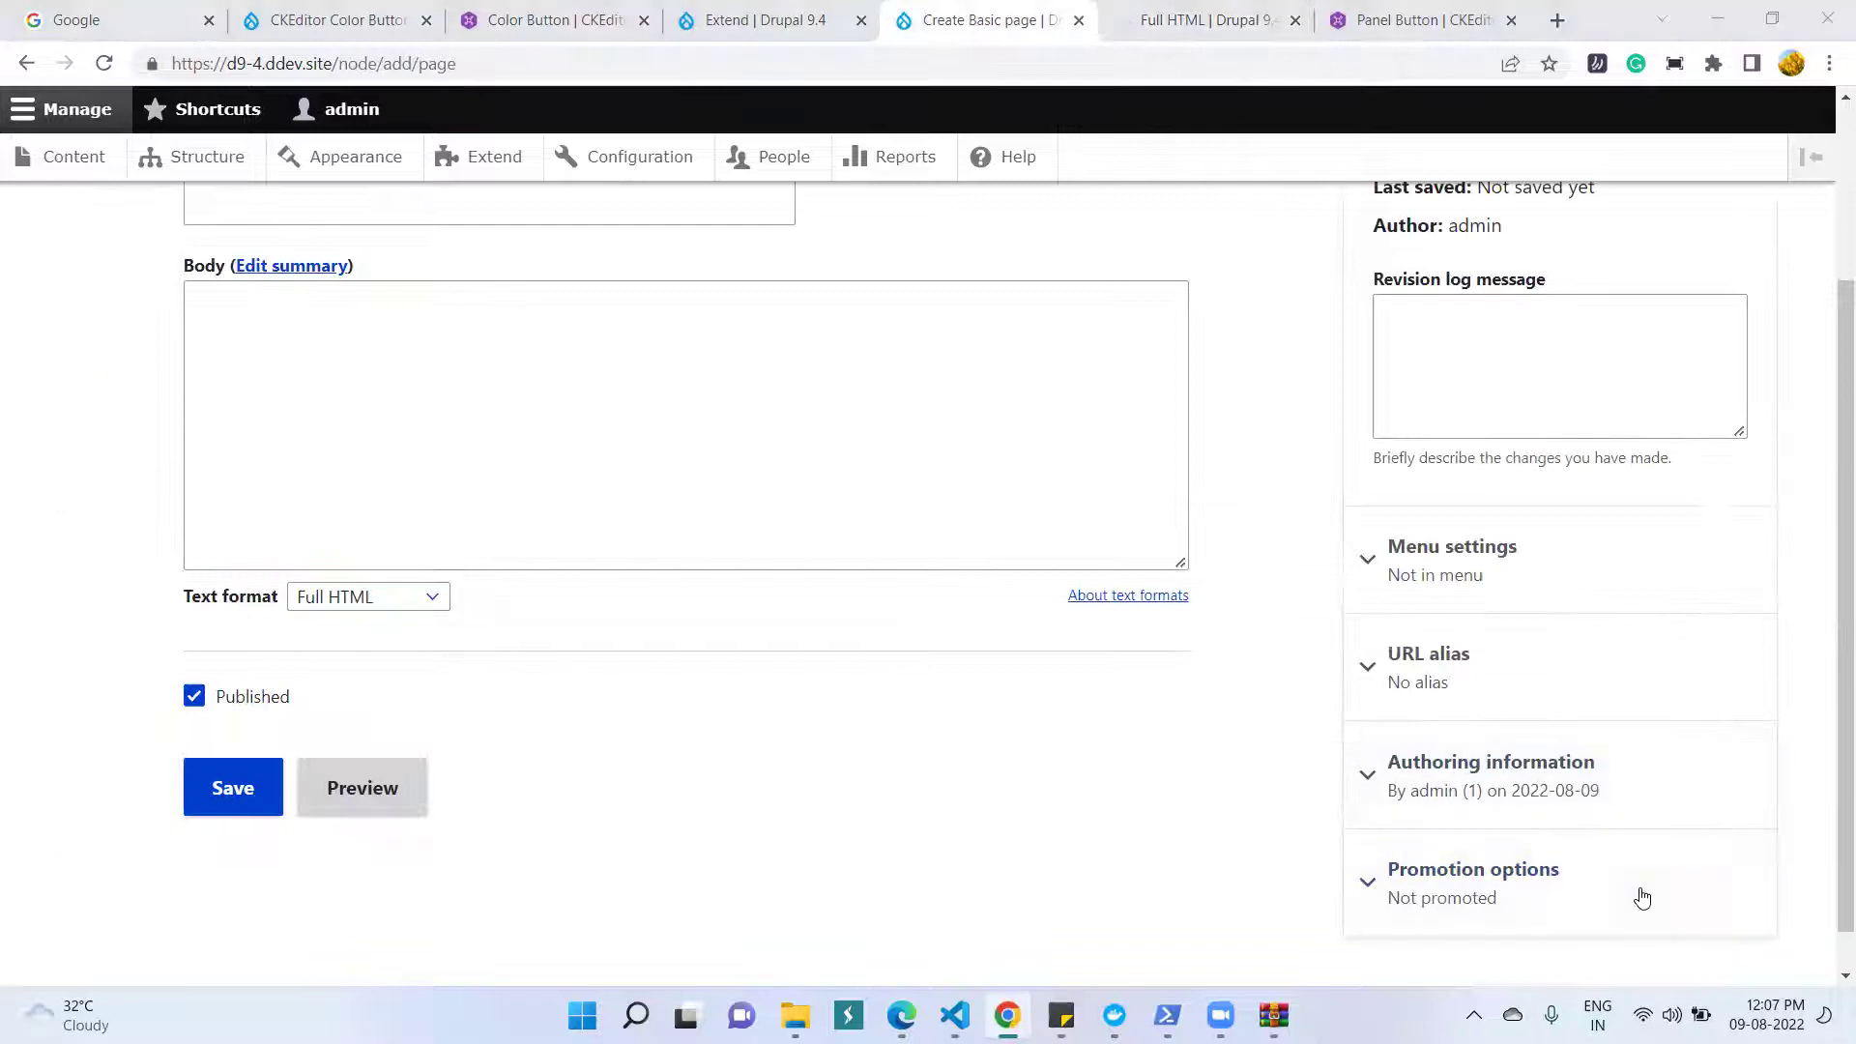
key(F5)
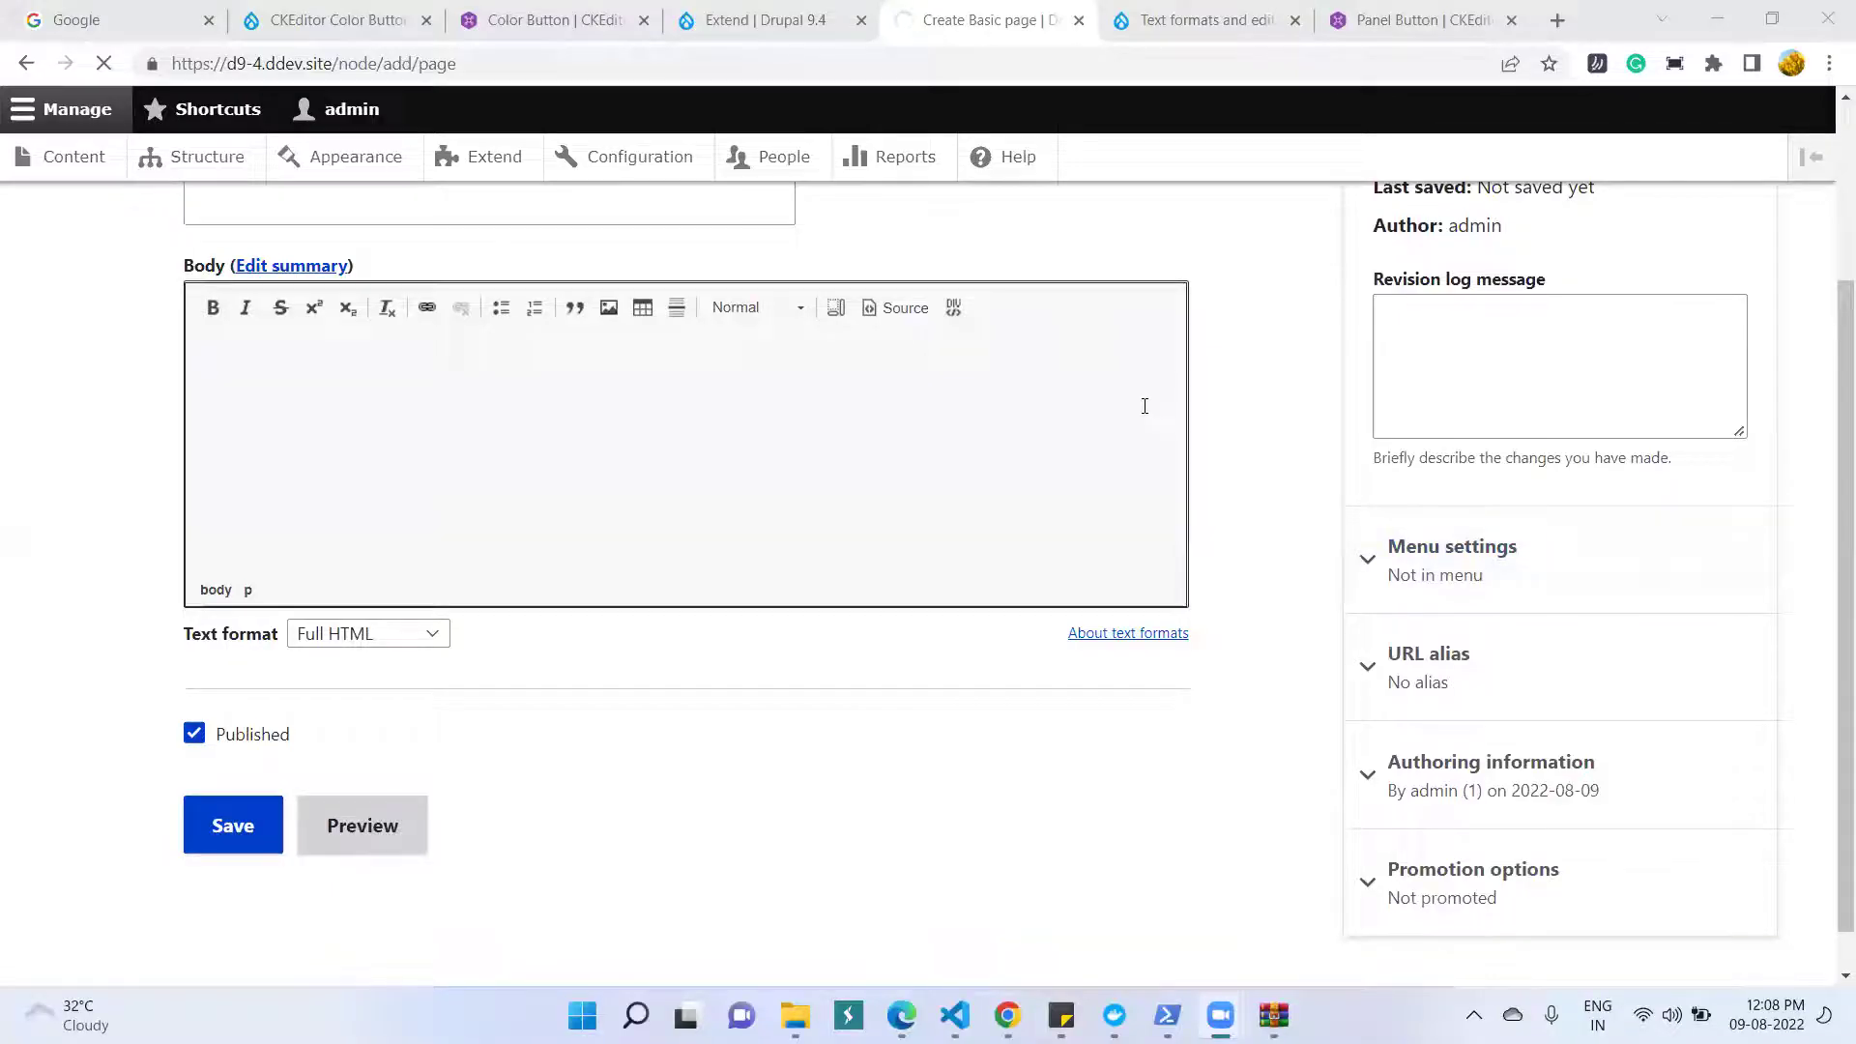
- Check the text format save status and the cache rebuild output, and examine the toolbar of the Basic page body editor
click(1216, 18)
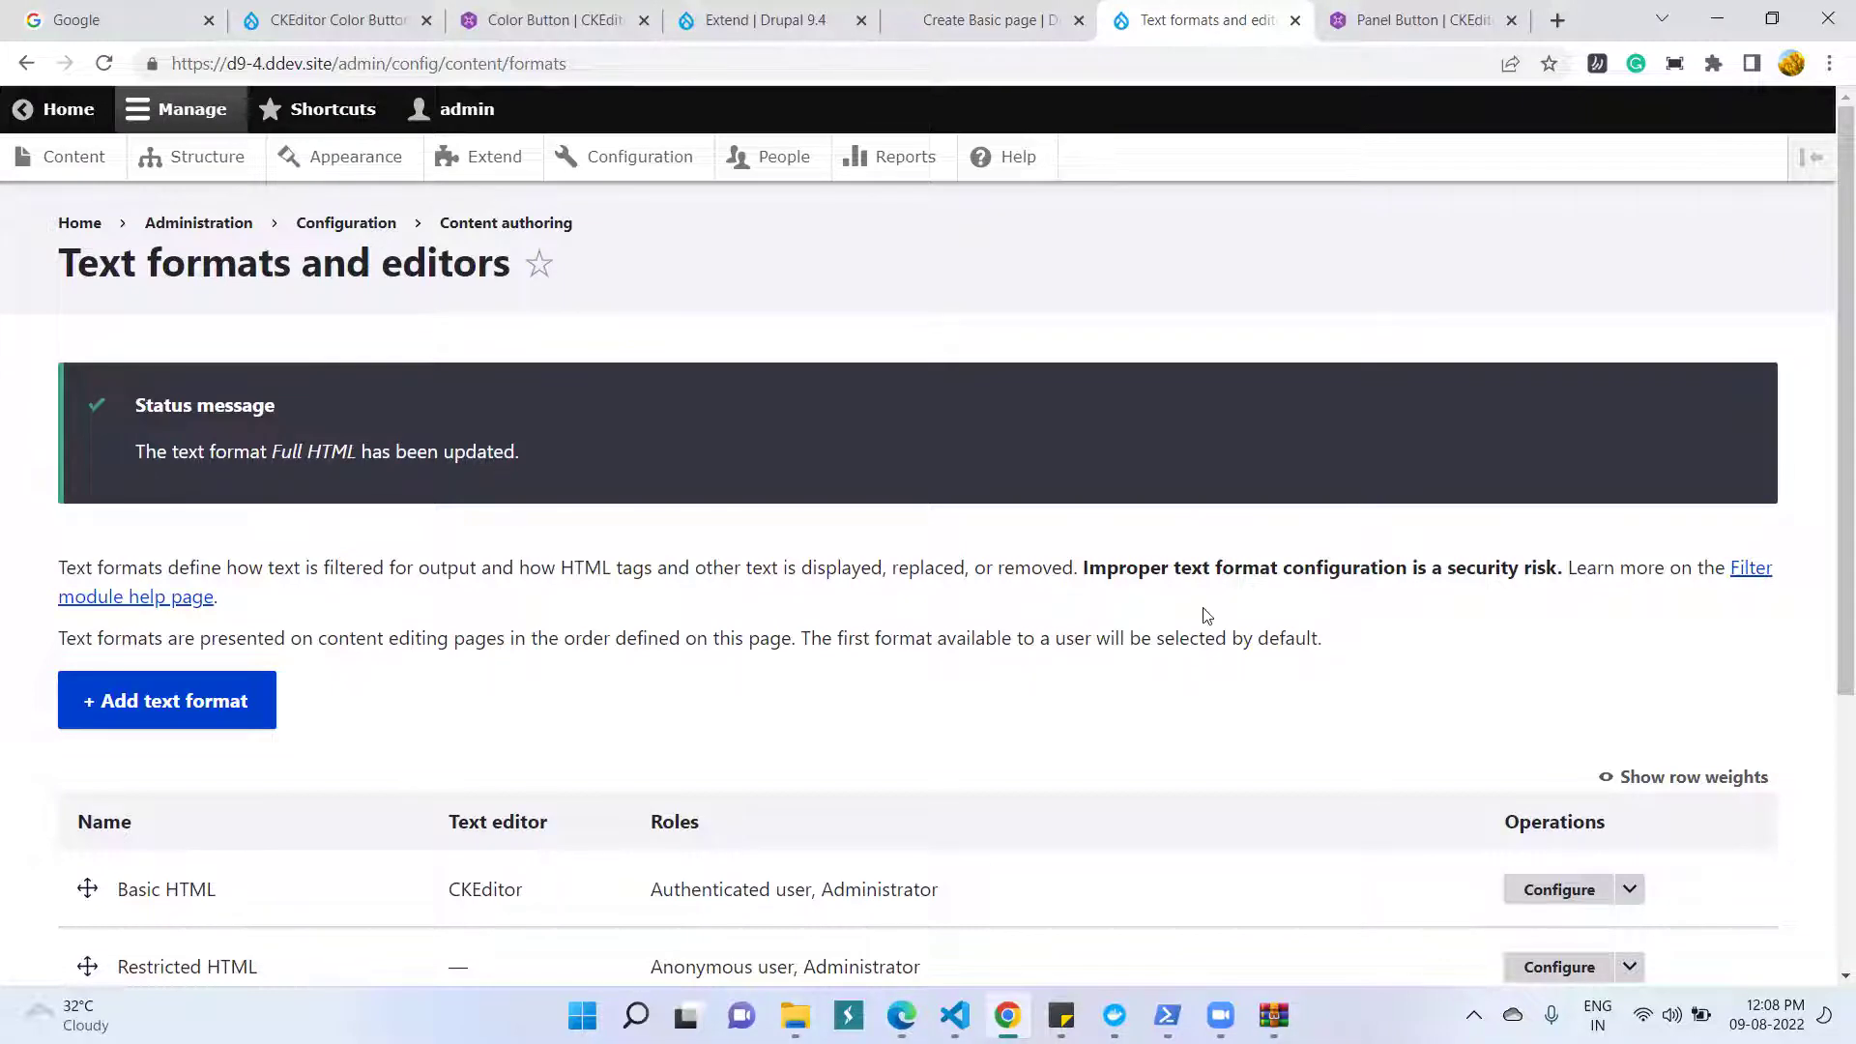
click(1163, 1014)
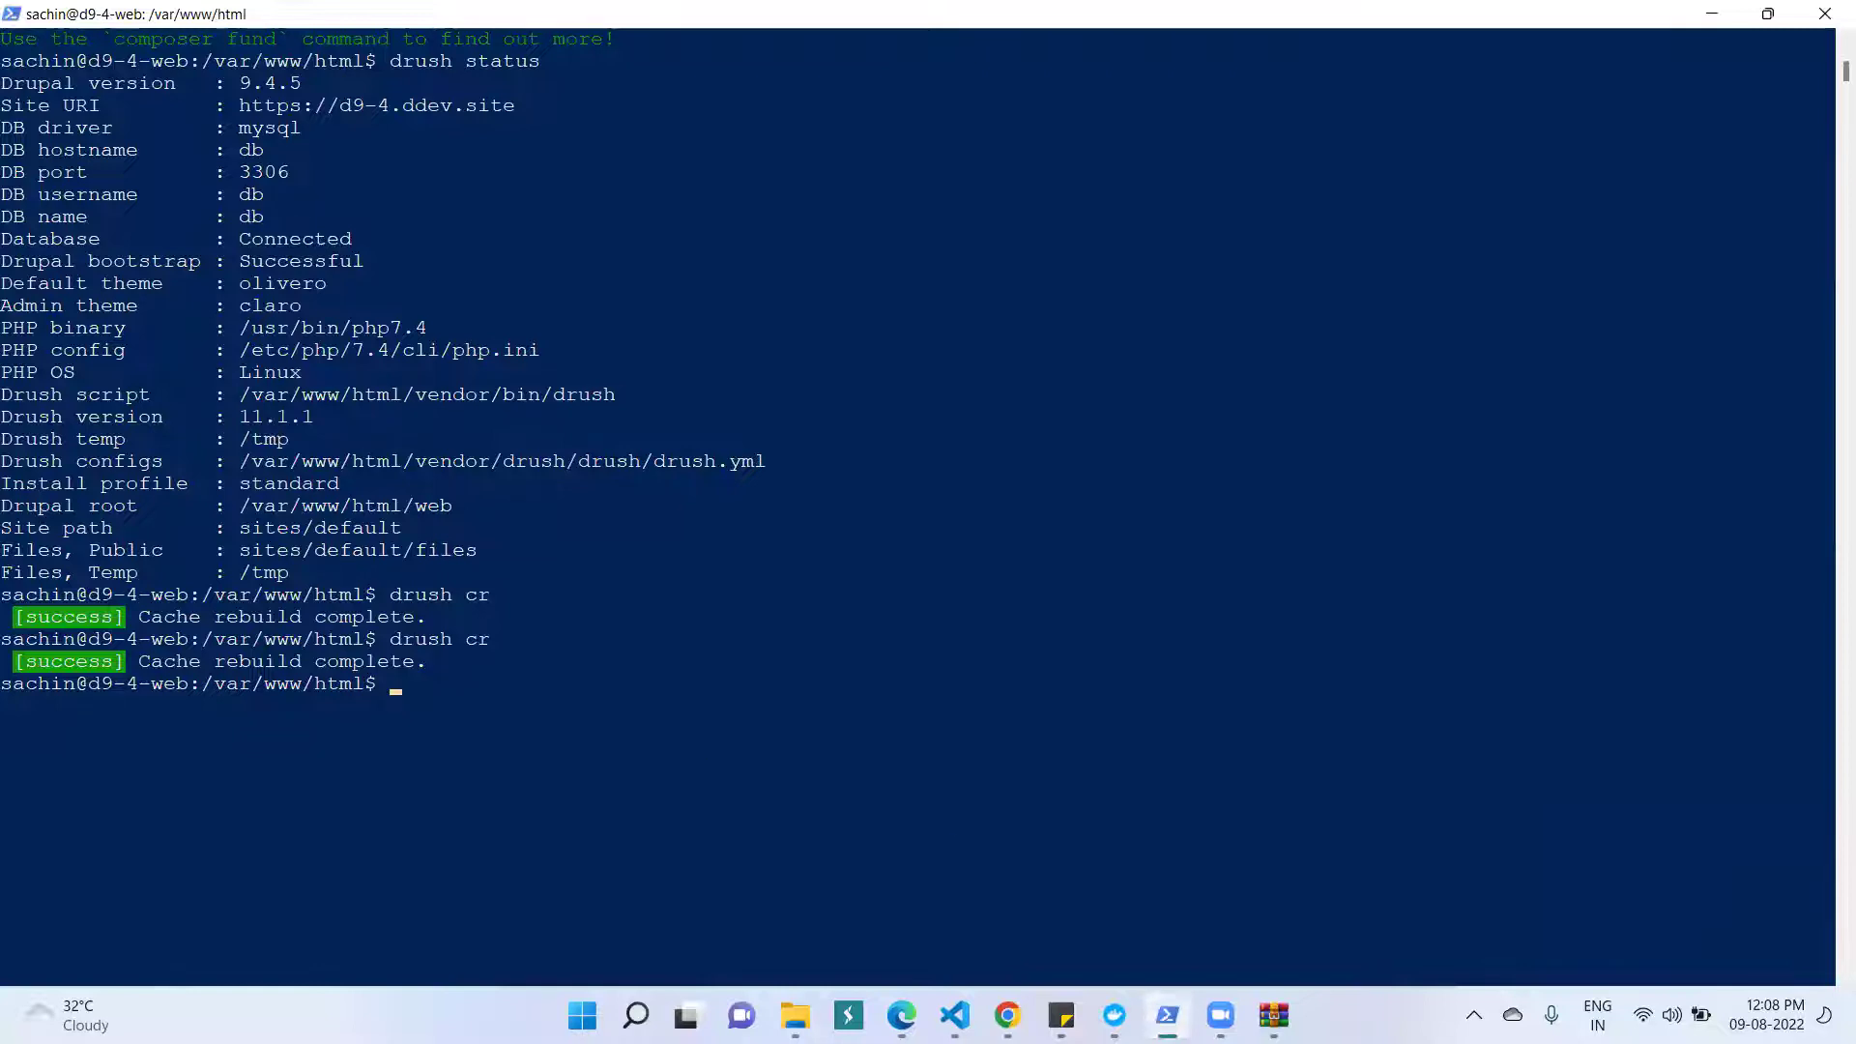
click(1166, 1014)
click(946, 36)
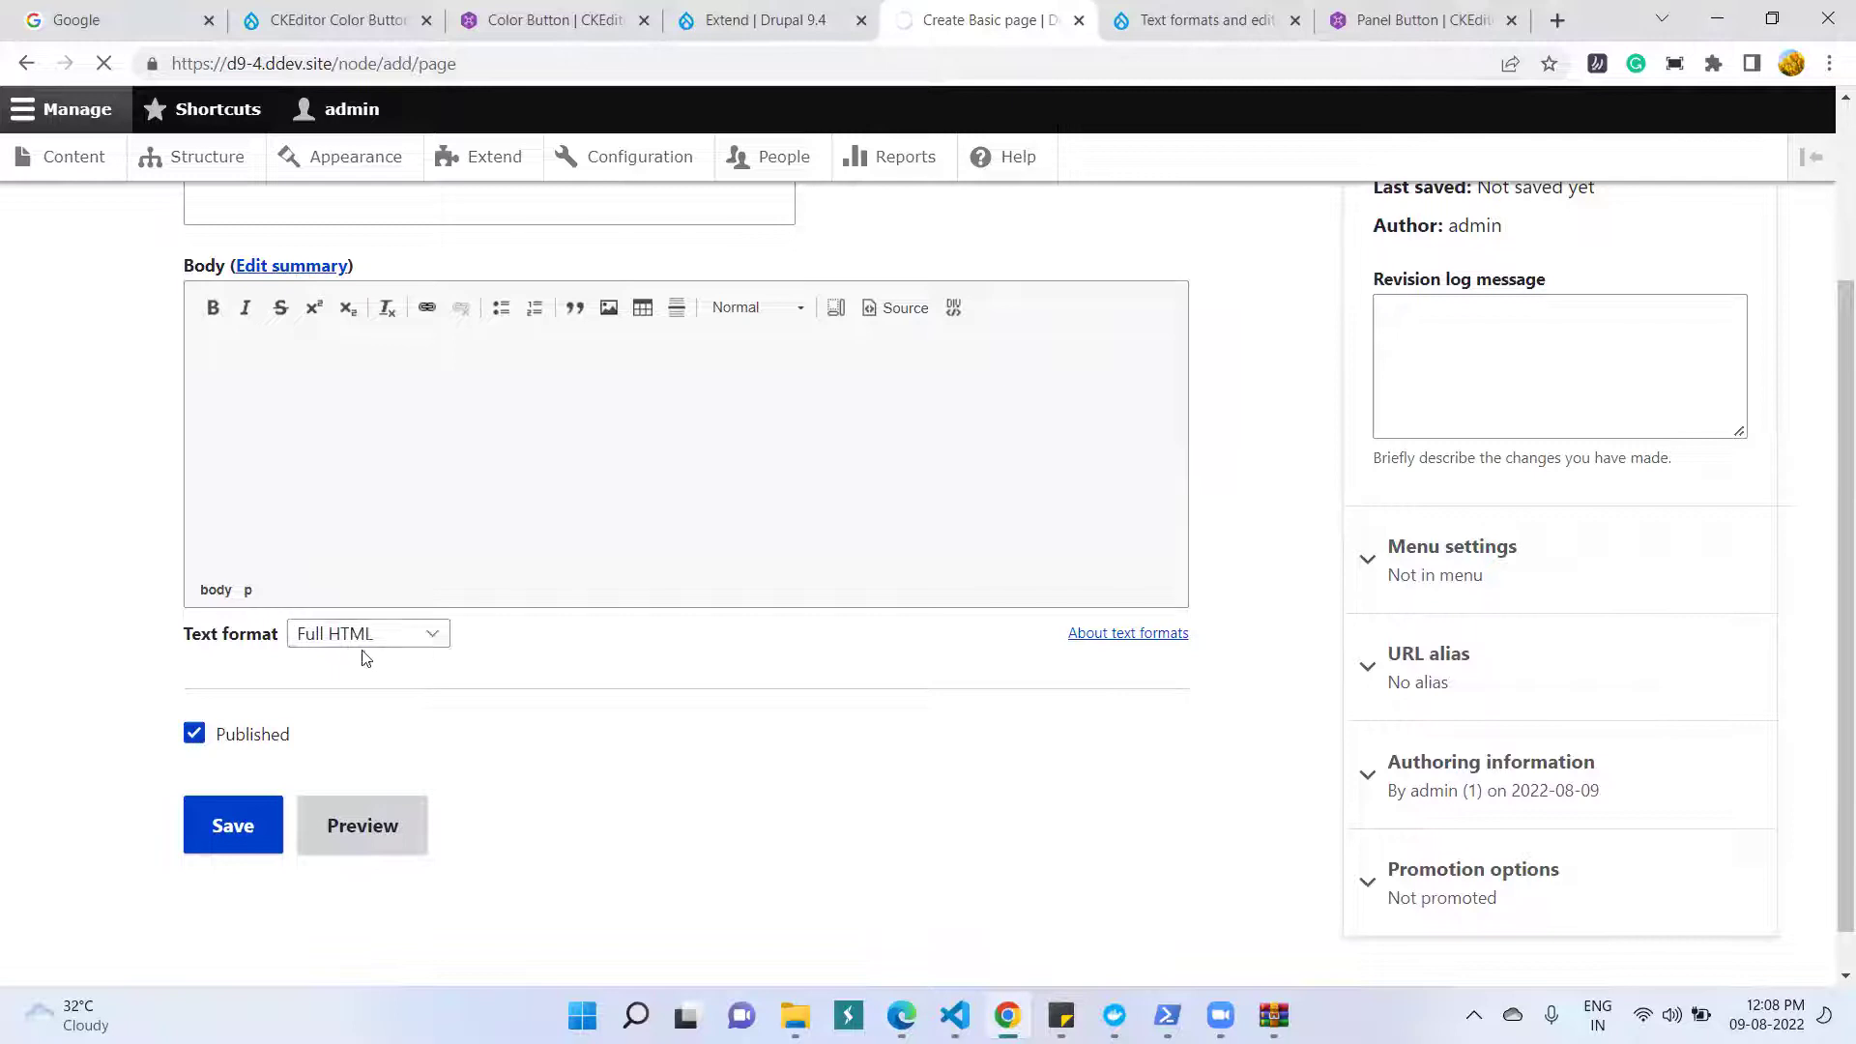
click(431, 430)
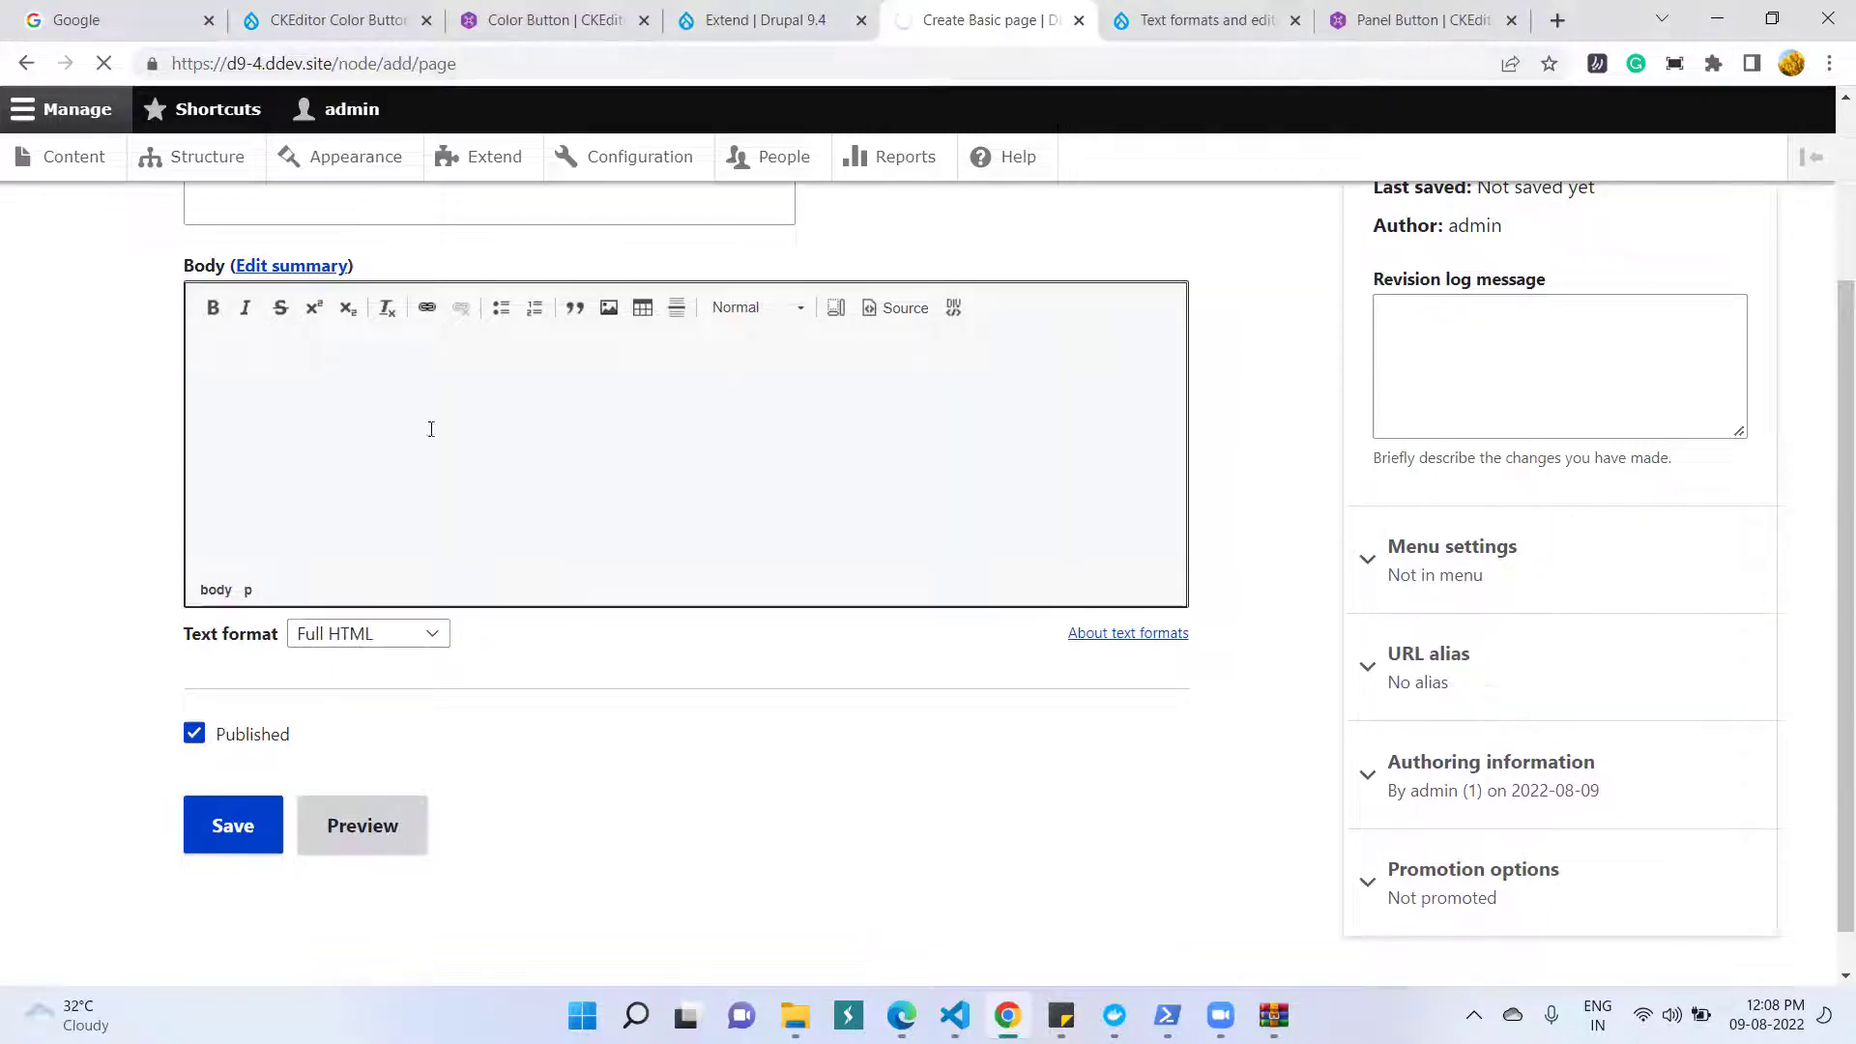
click(280, 308)
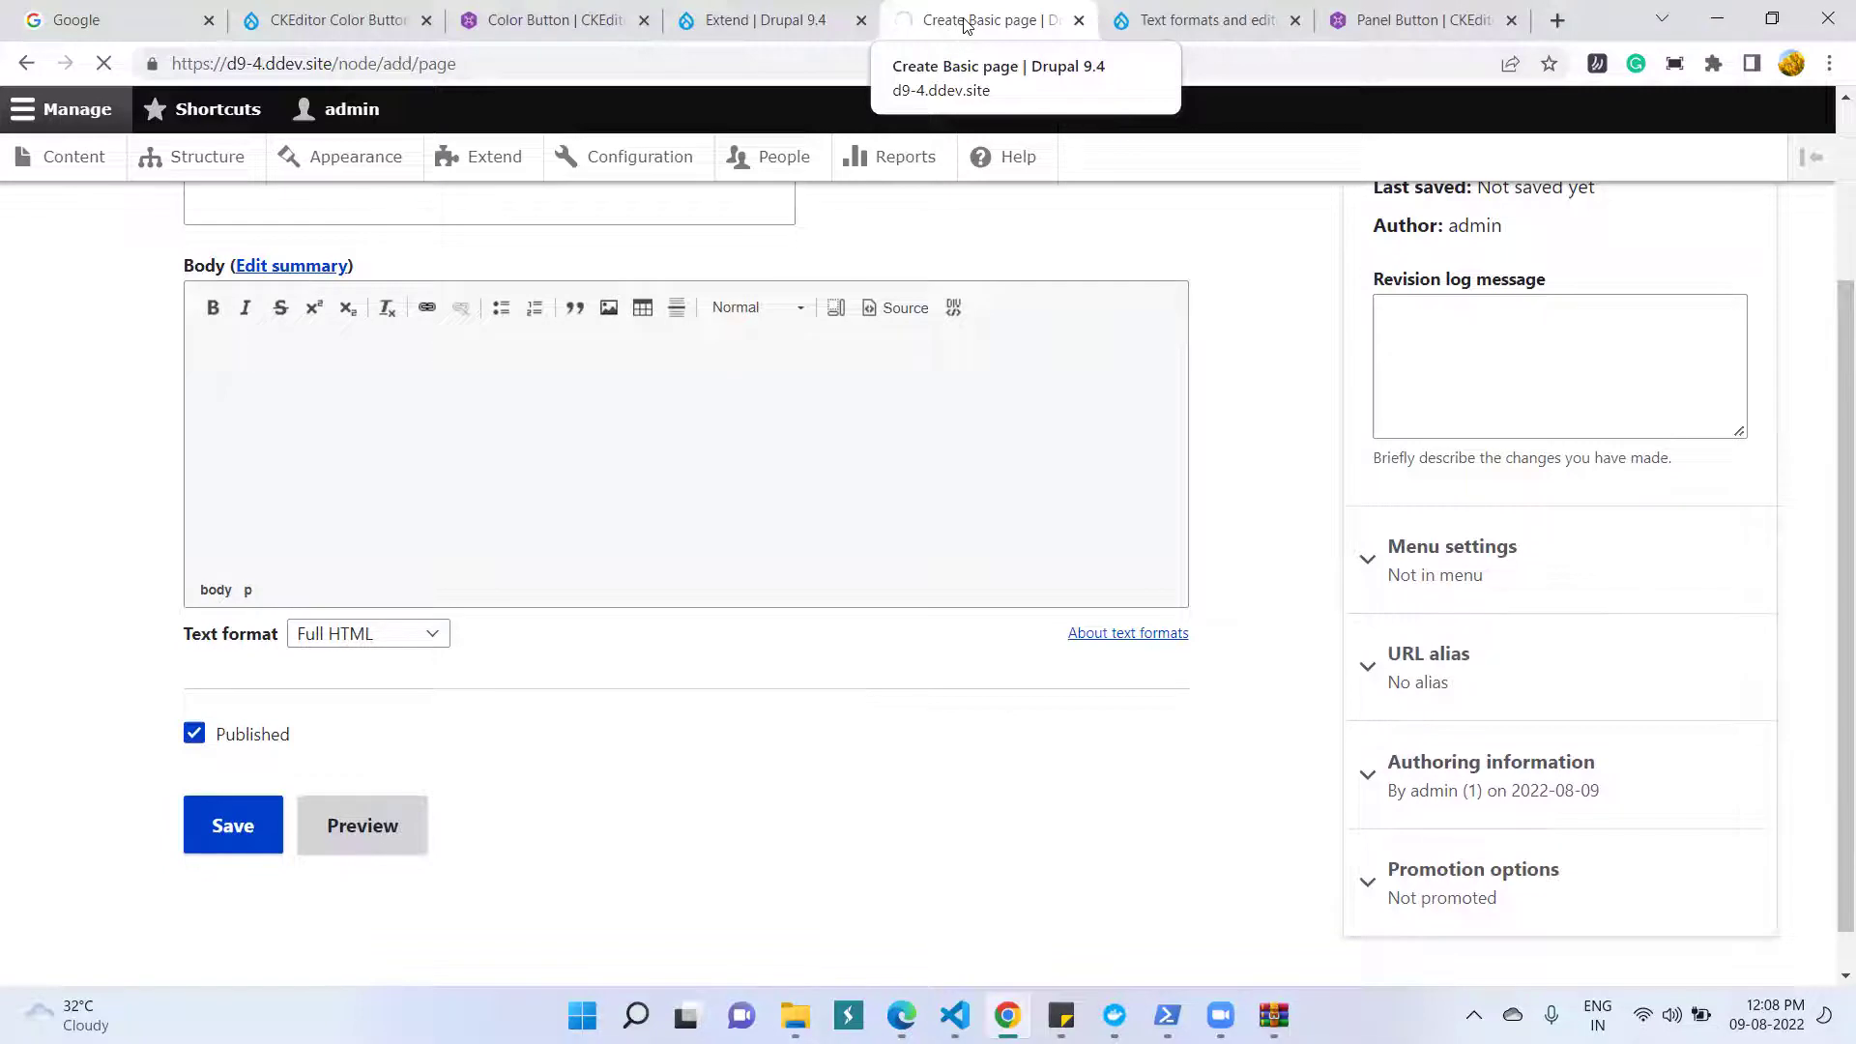
click(423, 389)
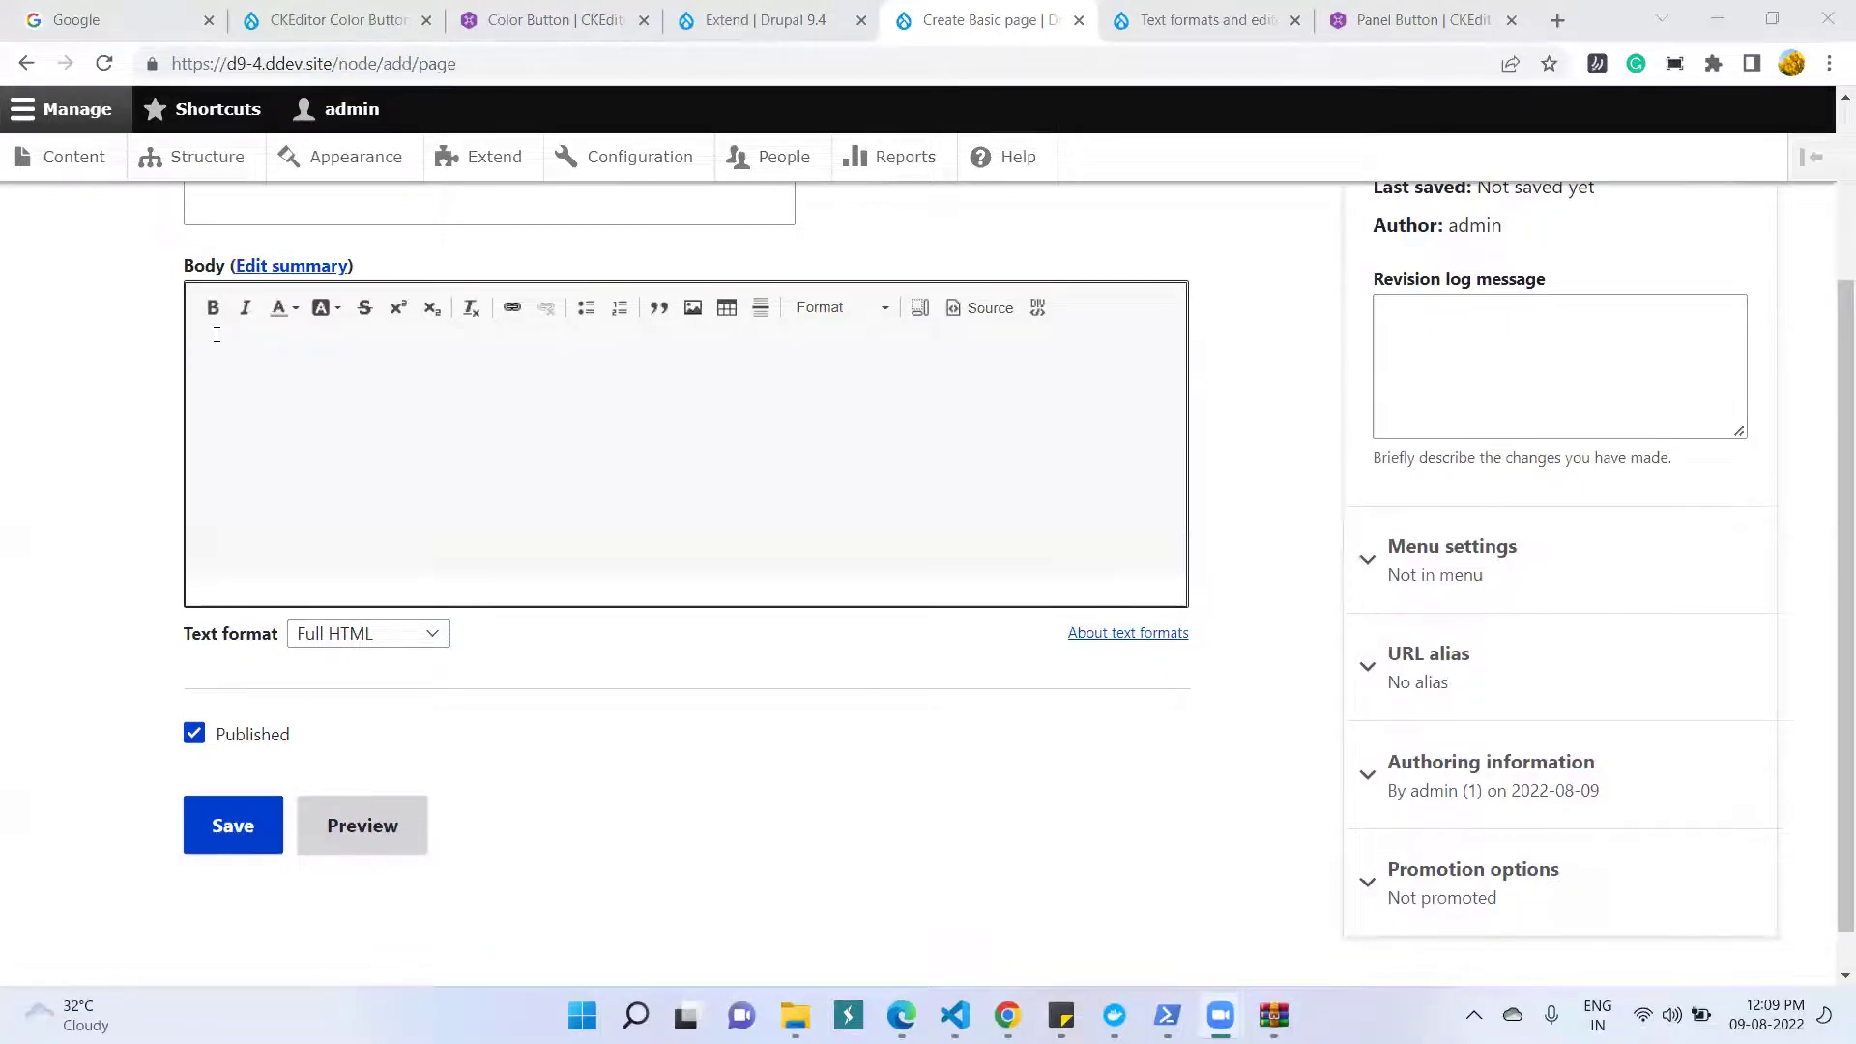
- Examine the text color and background color palettes in the Basic page body editor
click(297, 310)
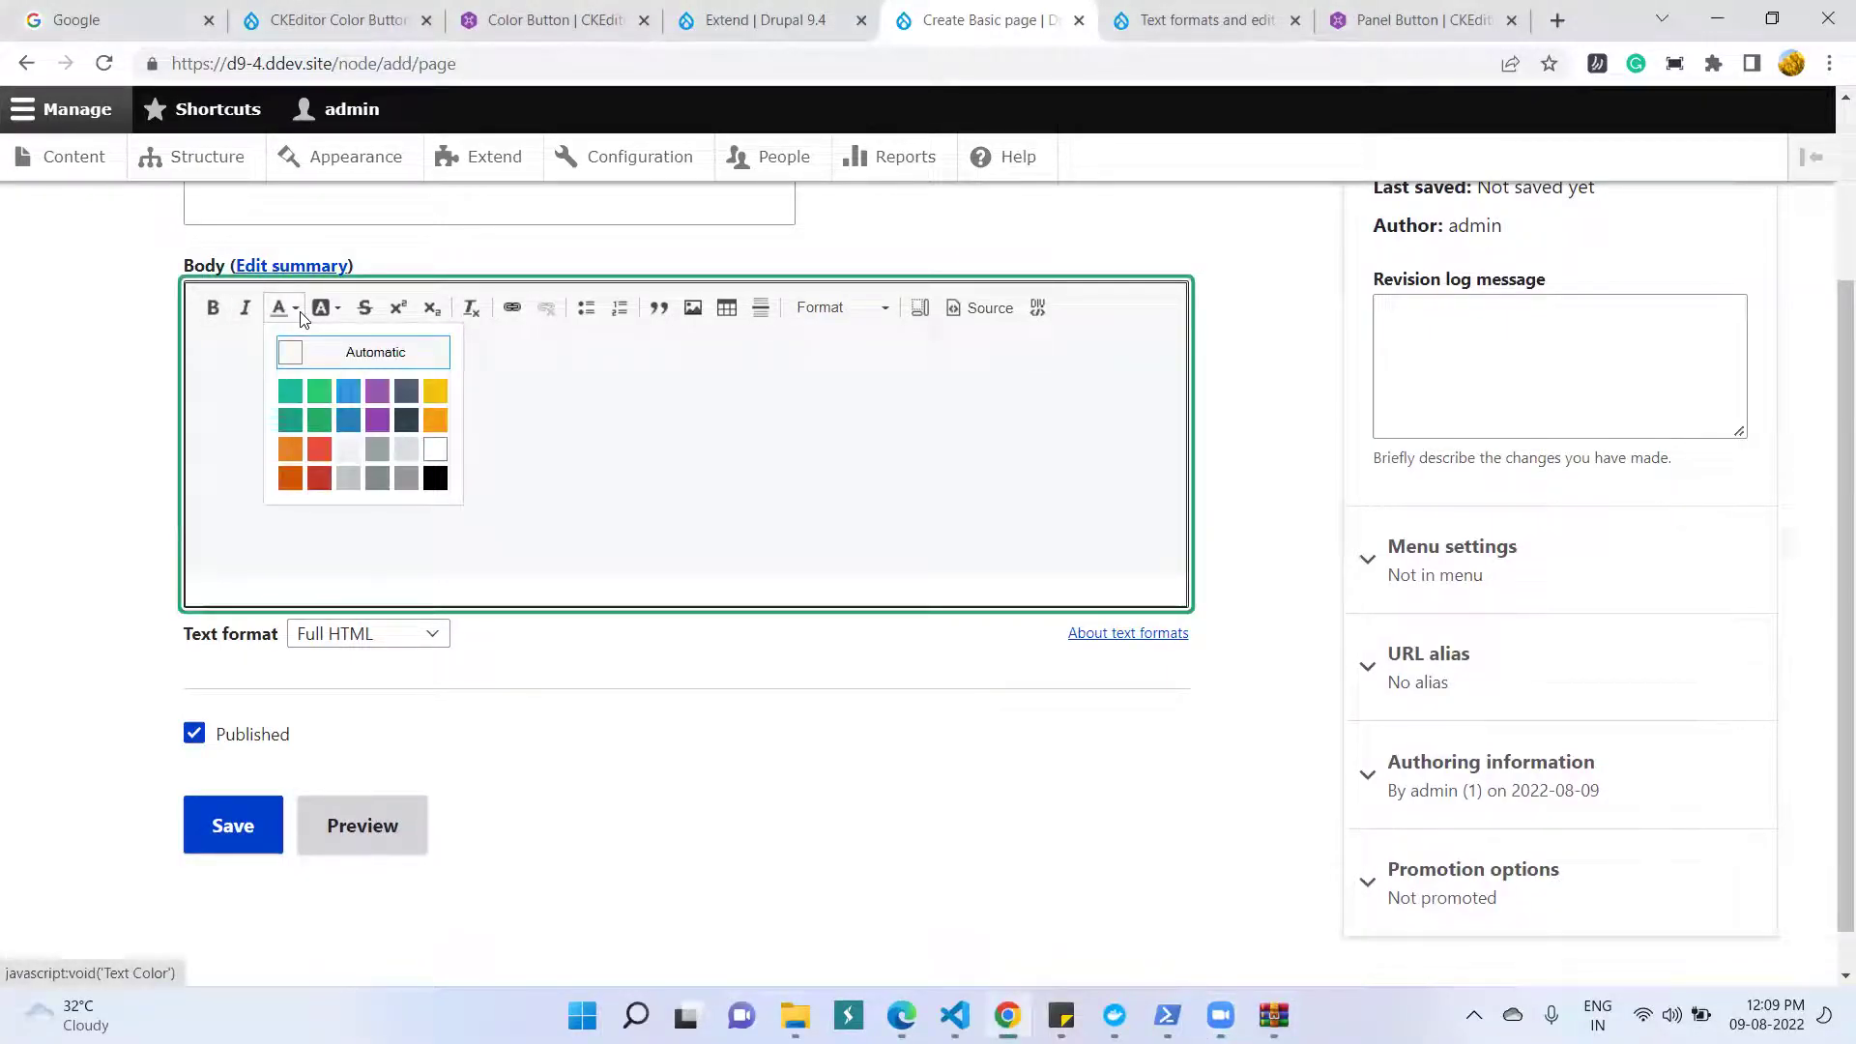
click(334, 310)
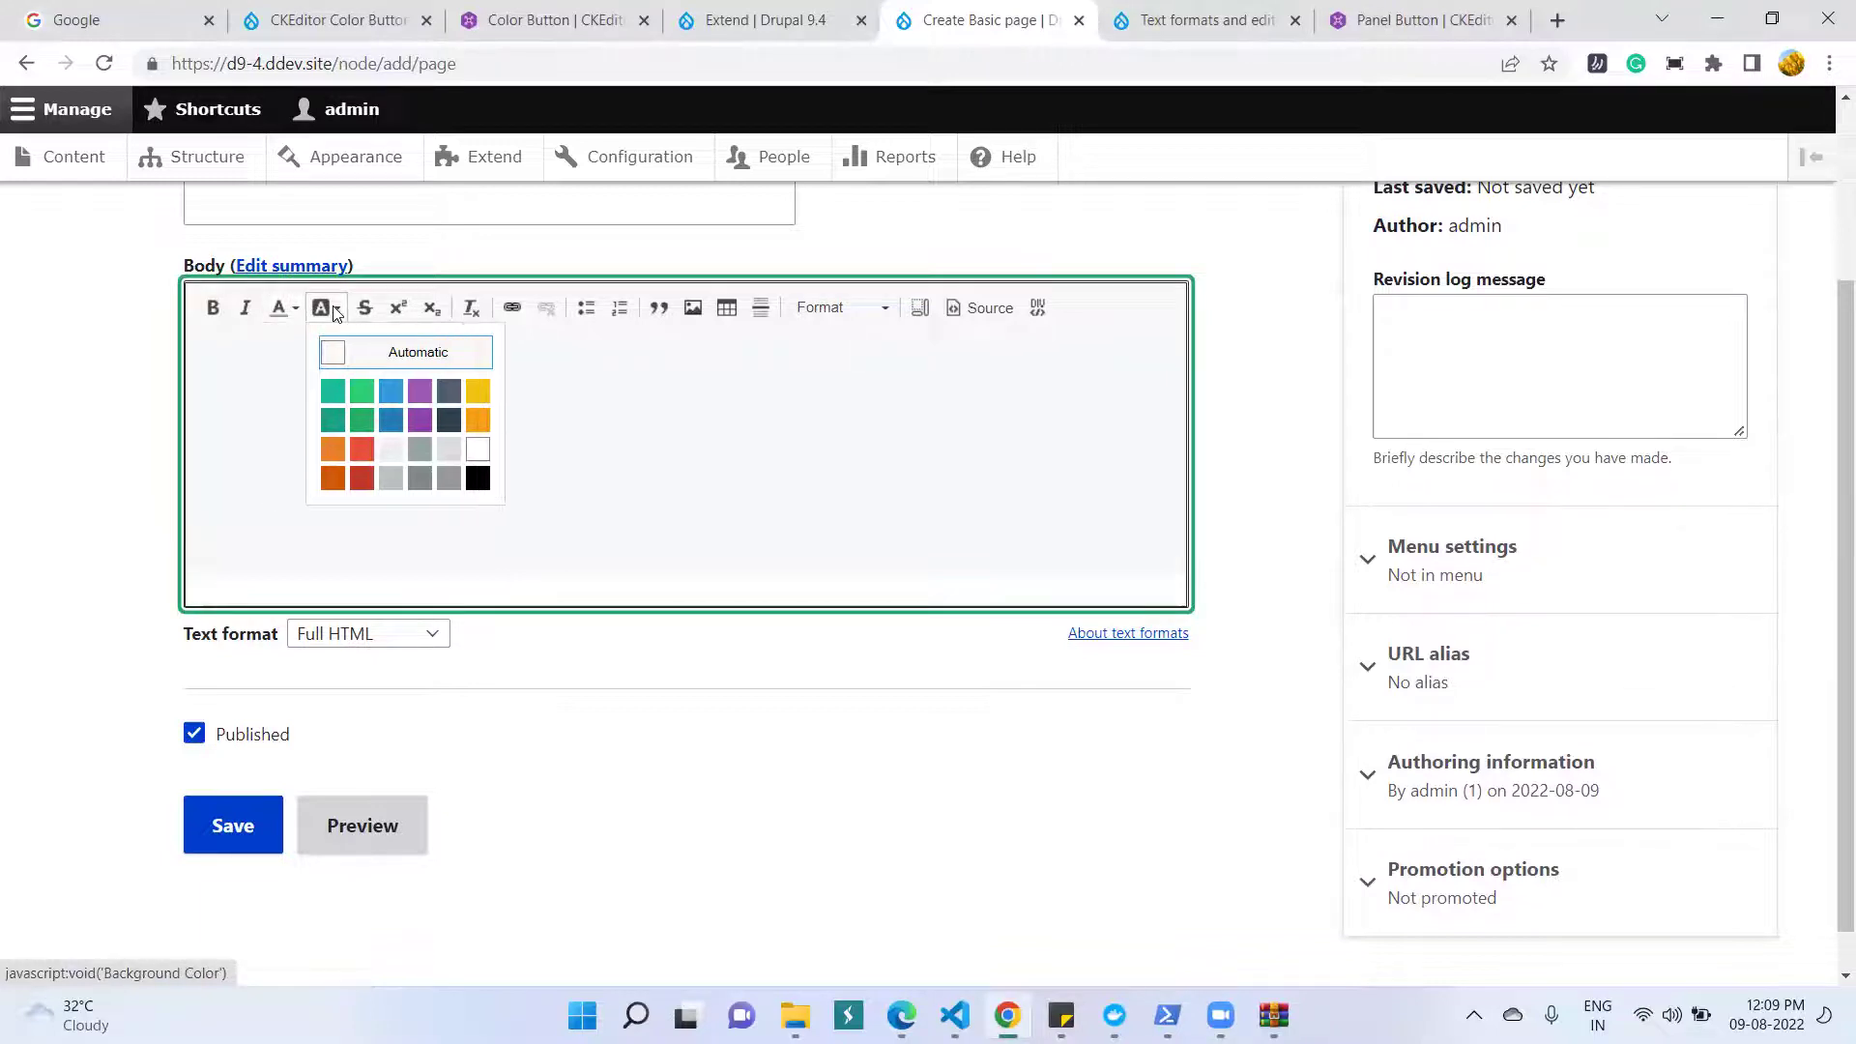
click(266, 380)
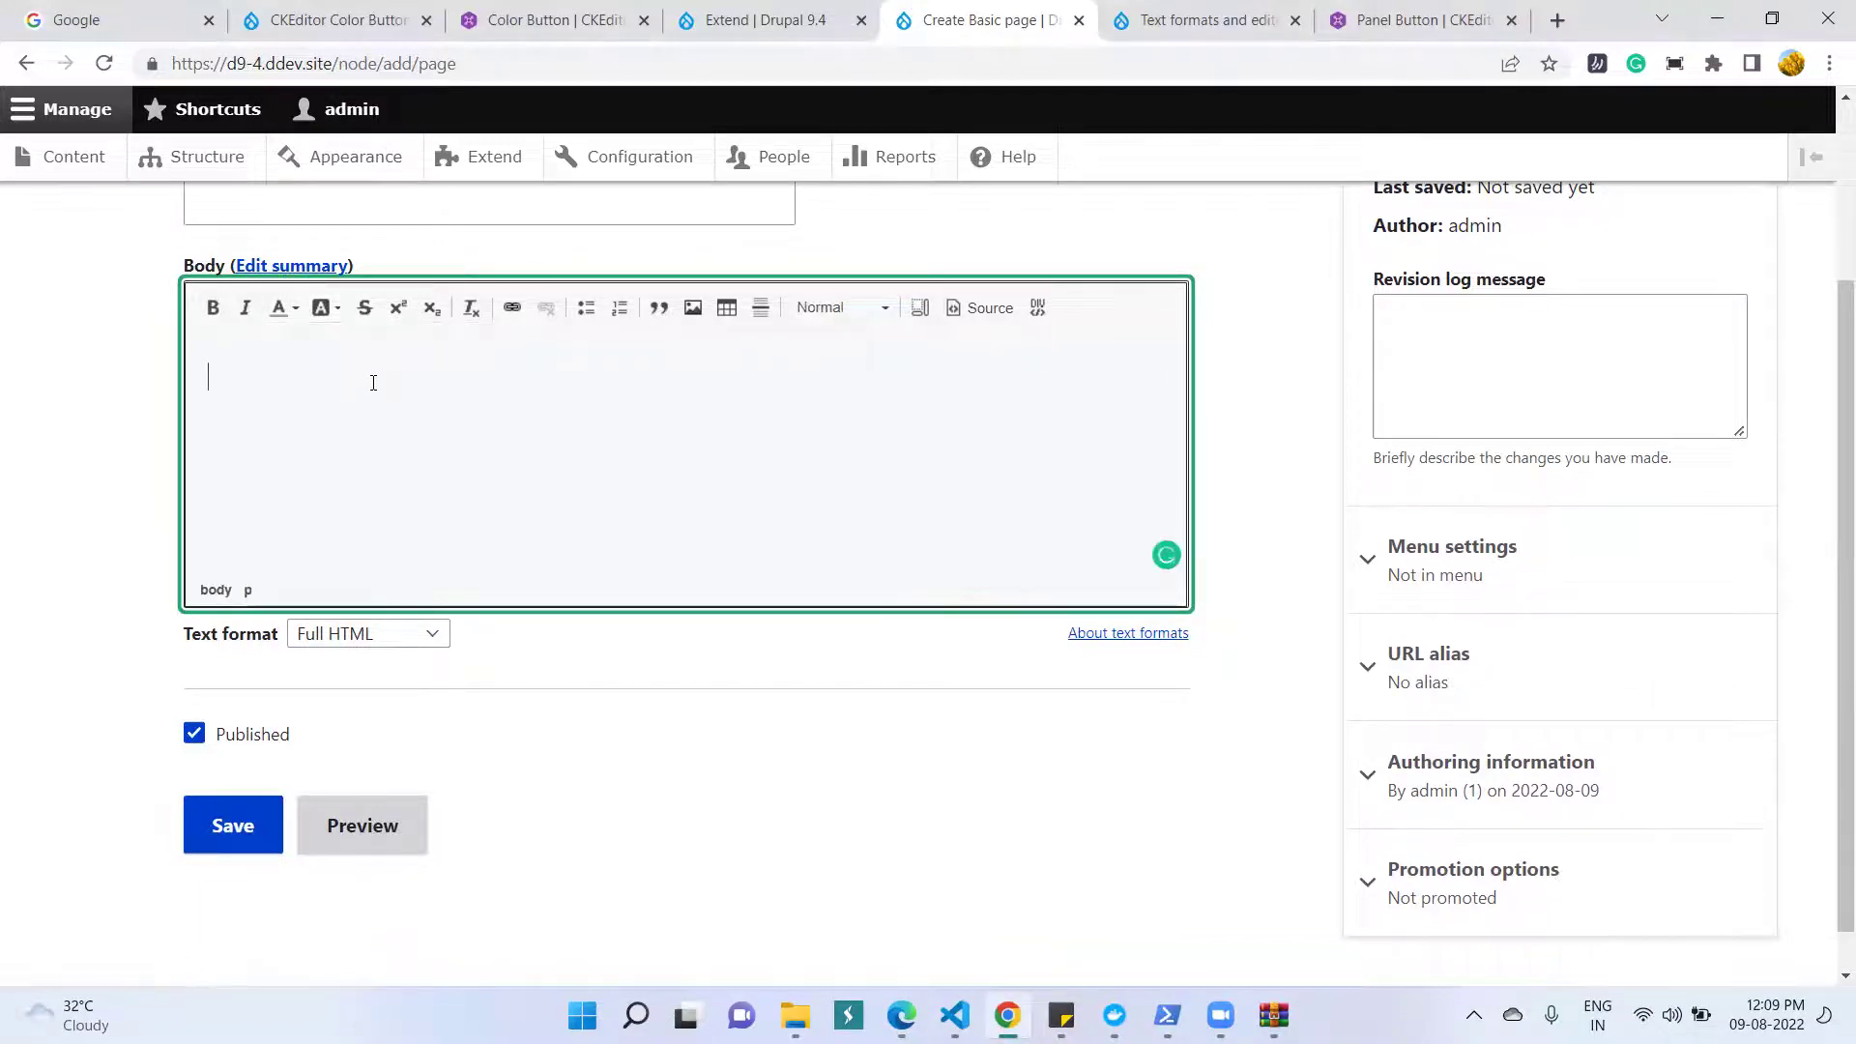
- Enter "test" in the Basic page body and color the text red (E74C3C)
text(test)
key(ctrl+a)
click(280, 307)
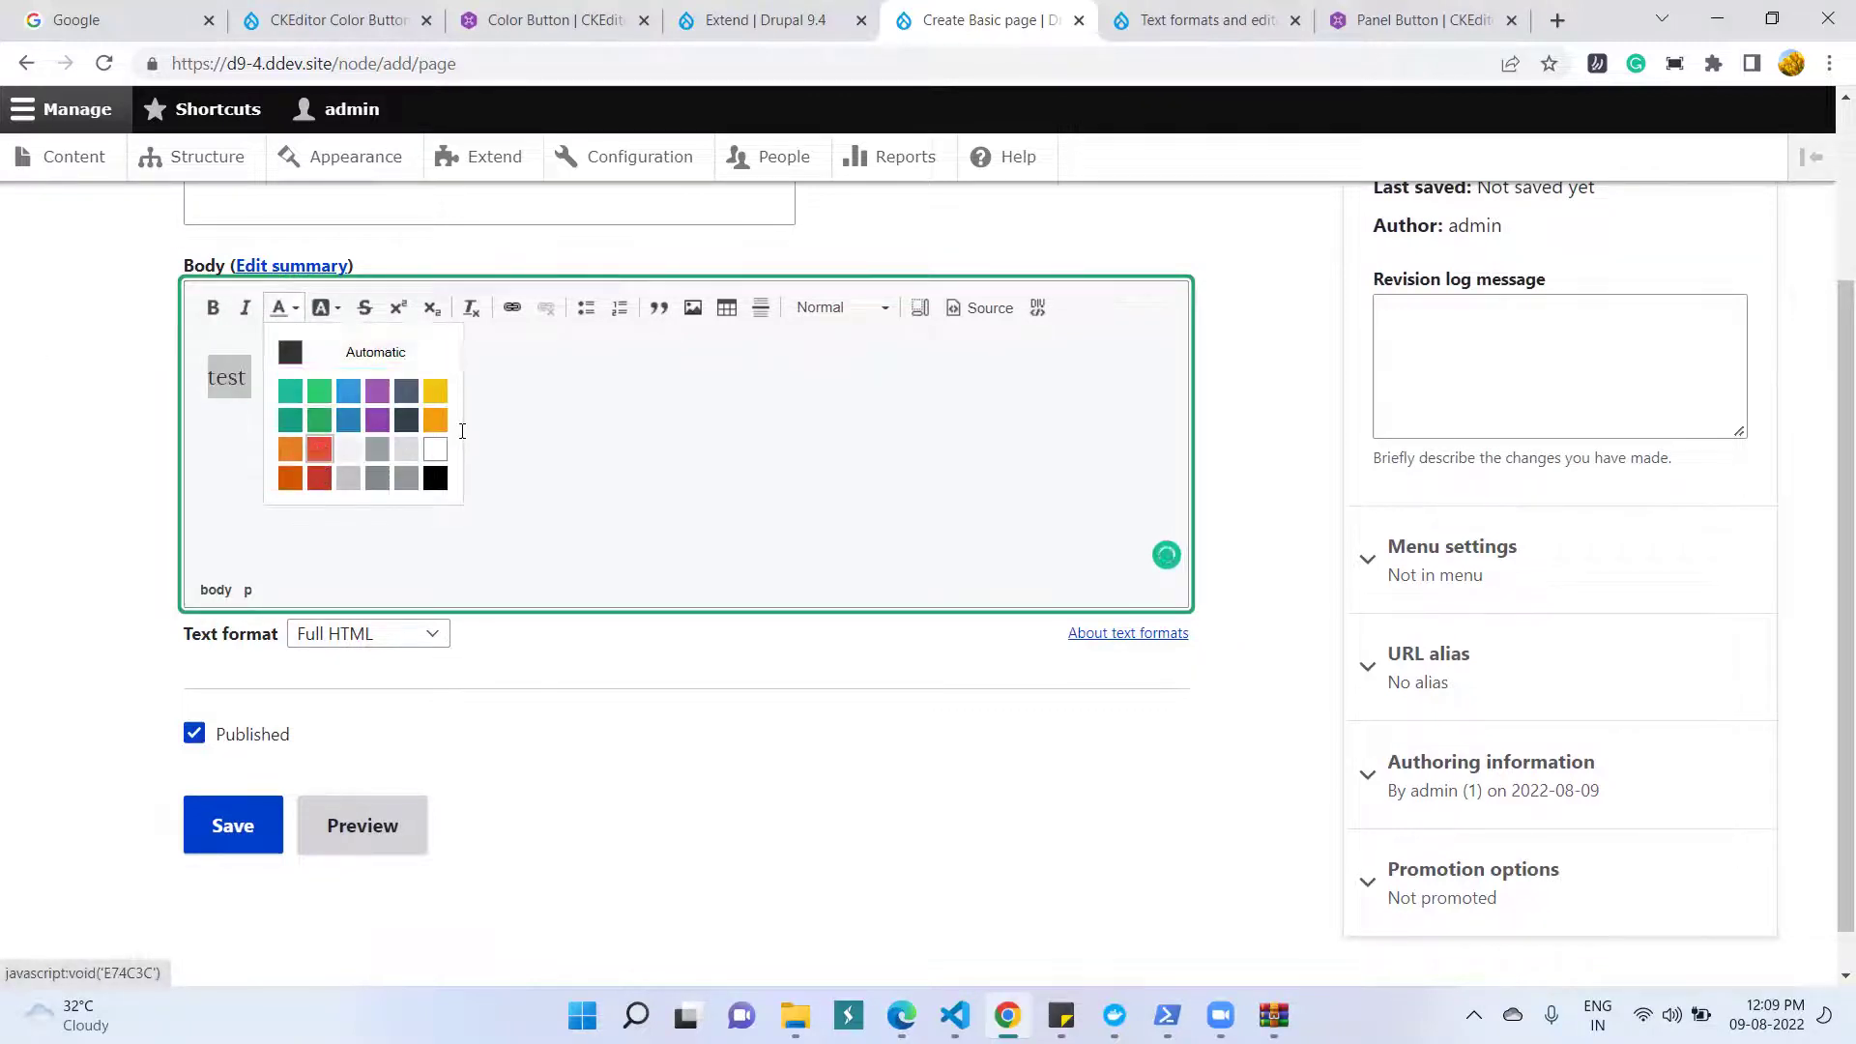
click(320, 454)
click(342, 397)
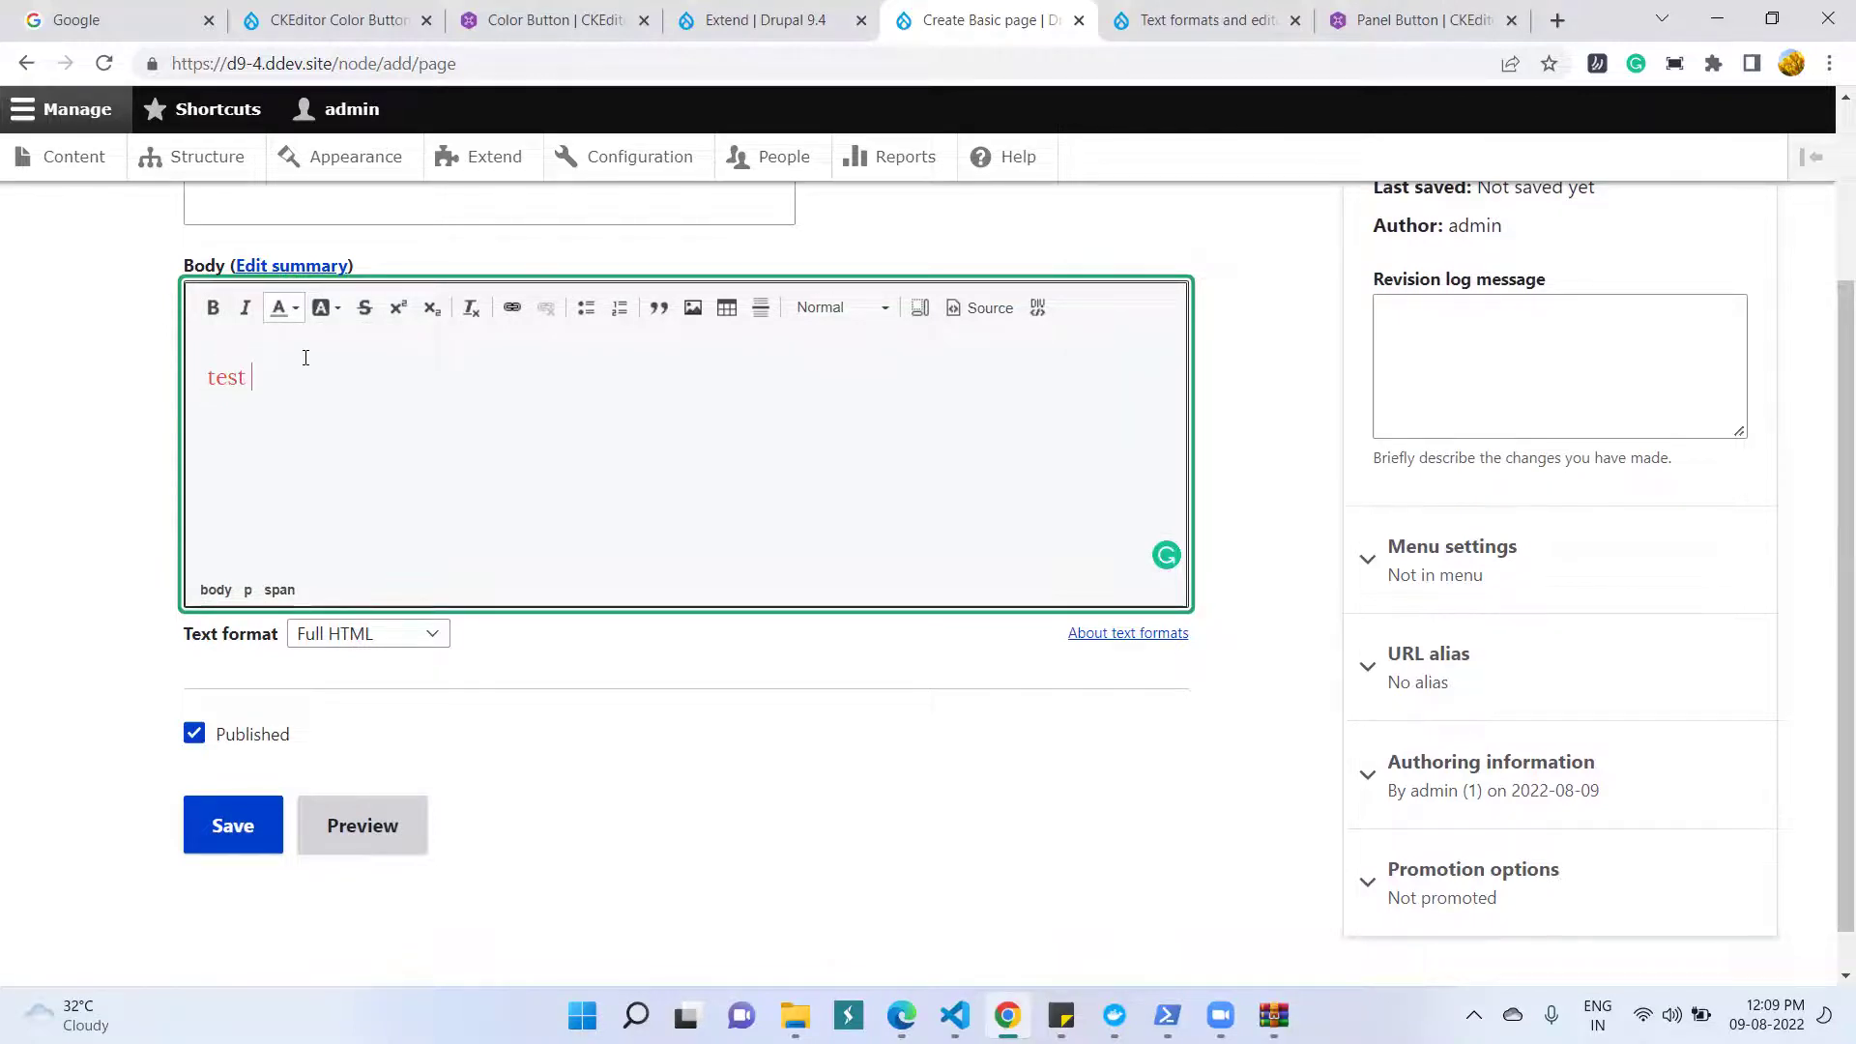
- Try to apply a green background color after the word "test", and inspect the body's HTML source
click(322, 307)
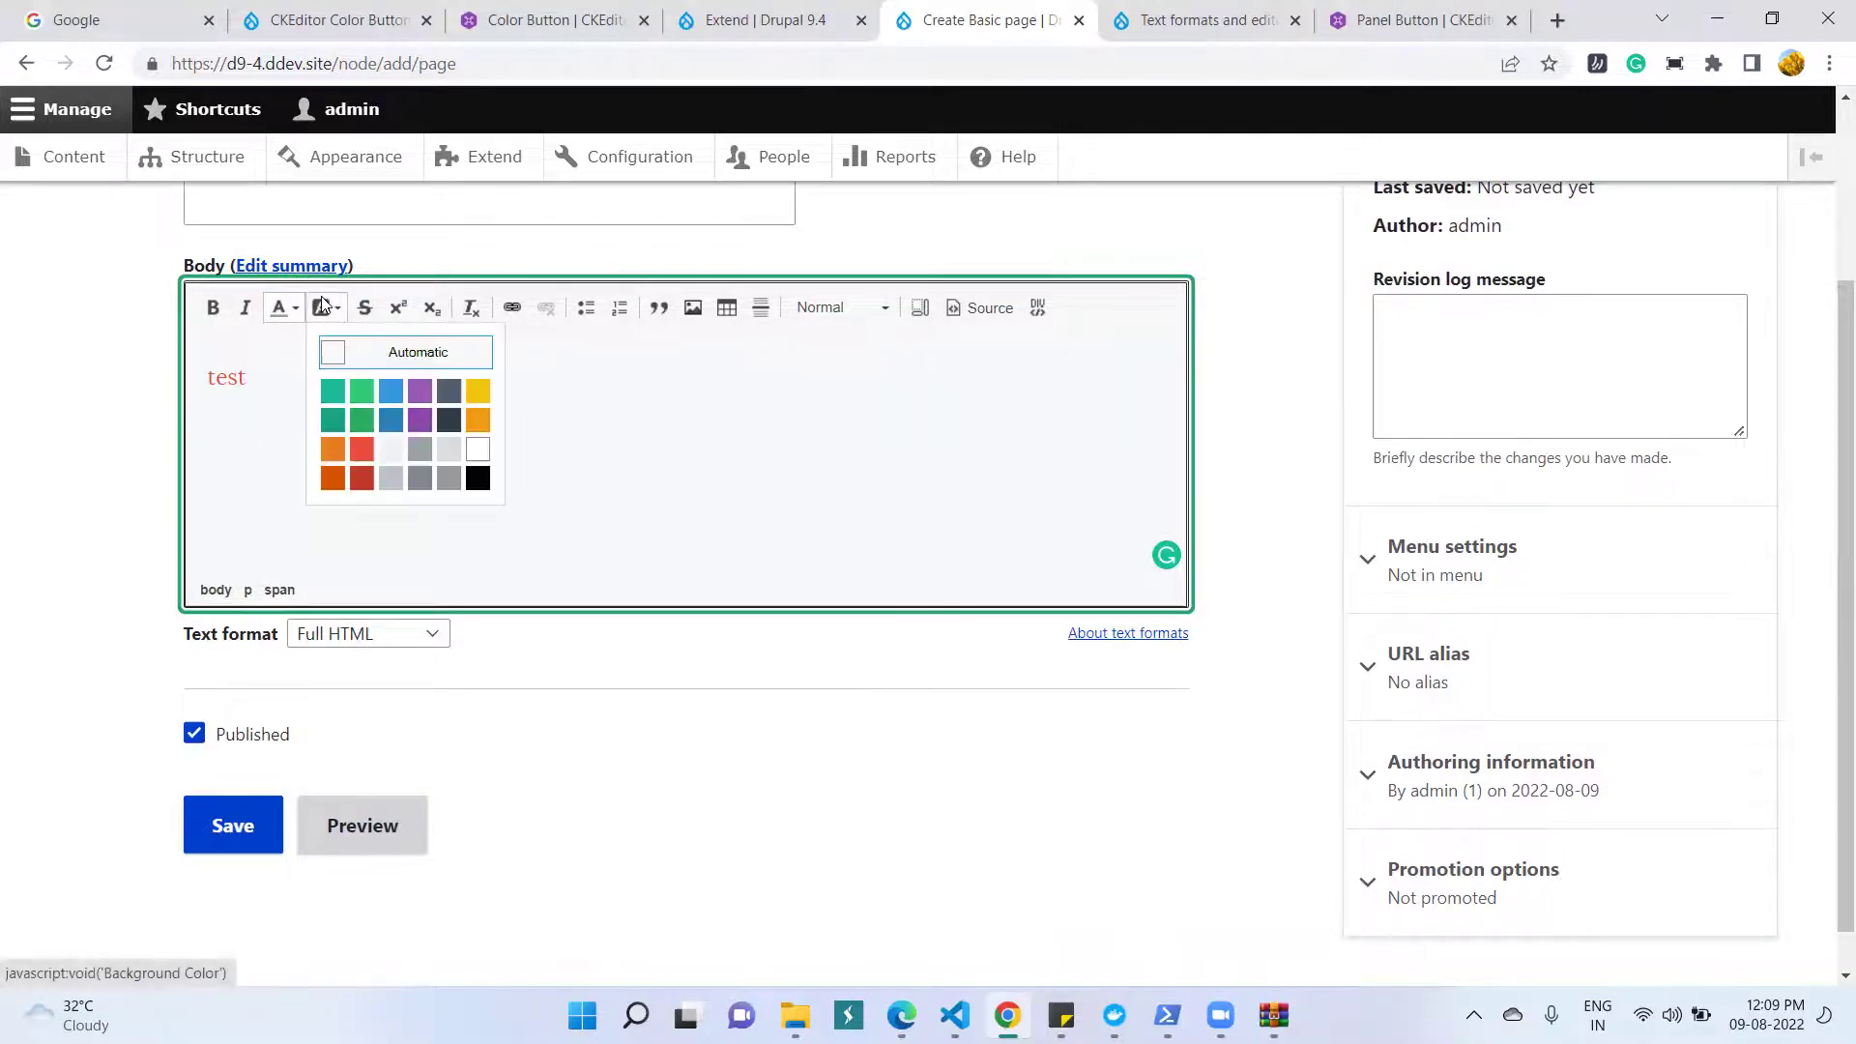
click(358, 391)
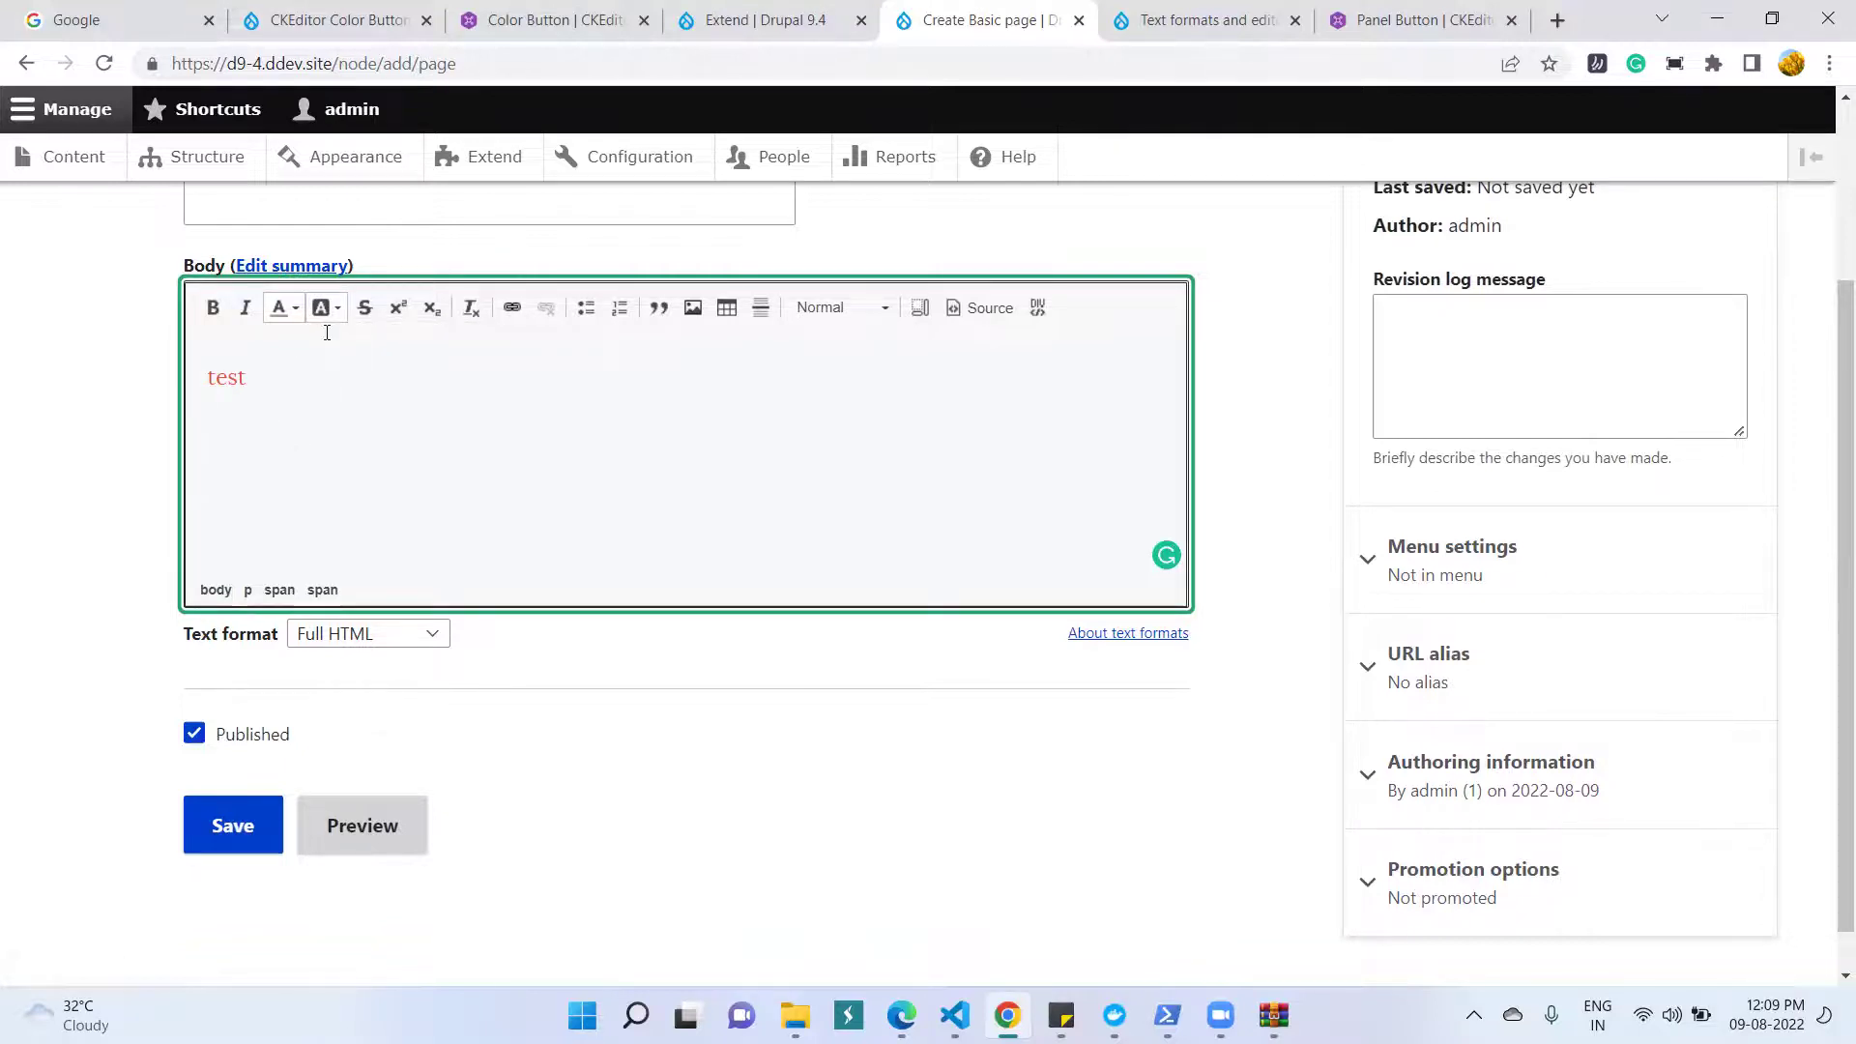
click(986, 310)
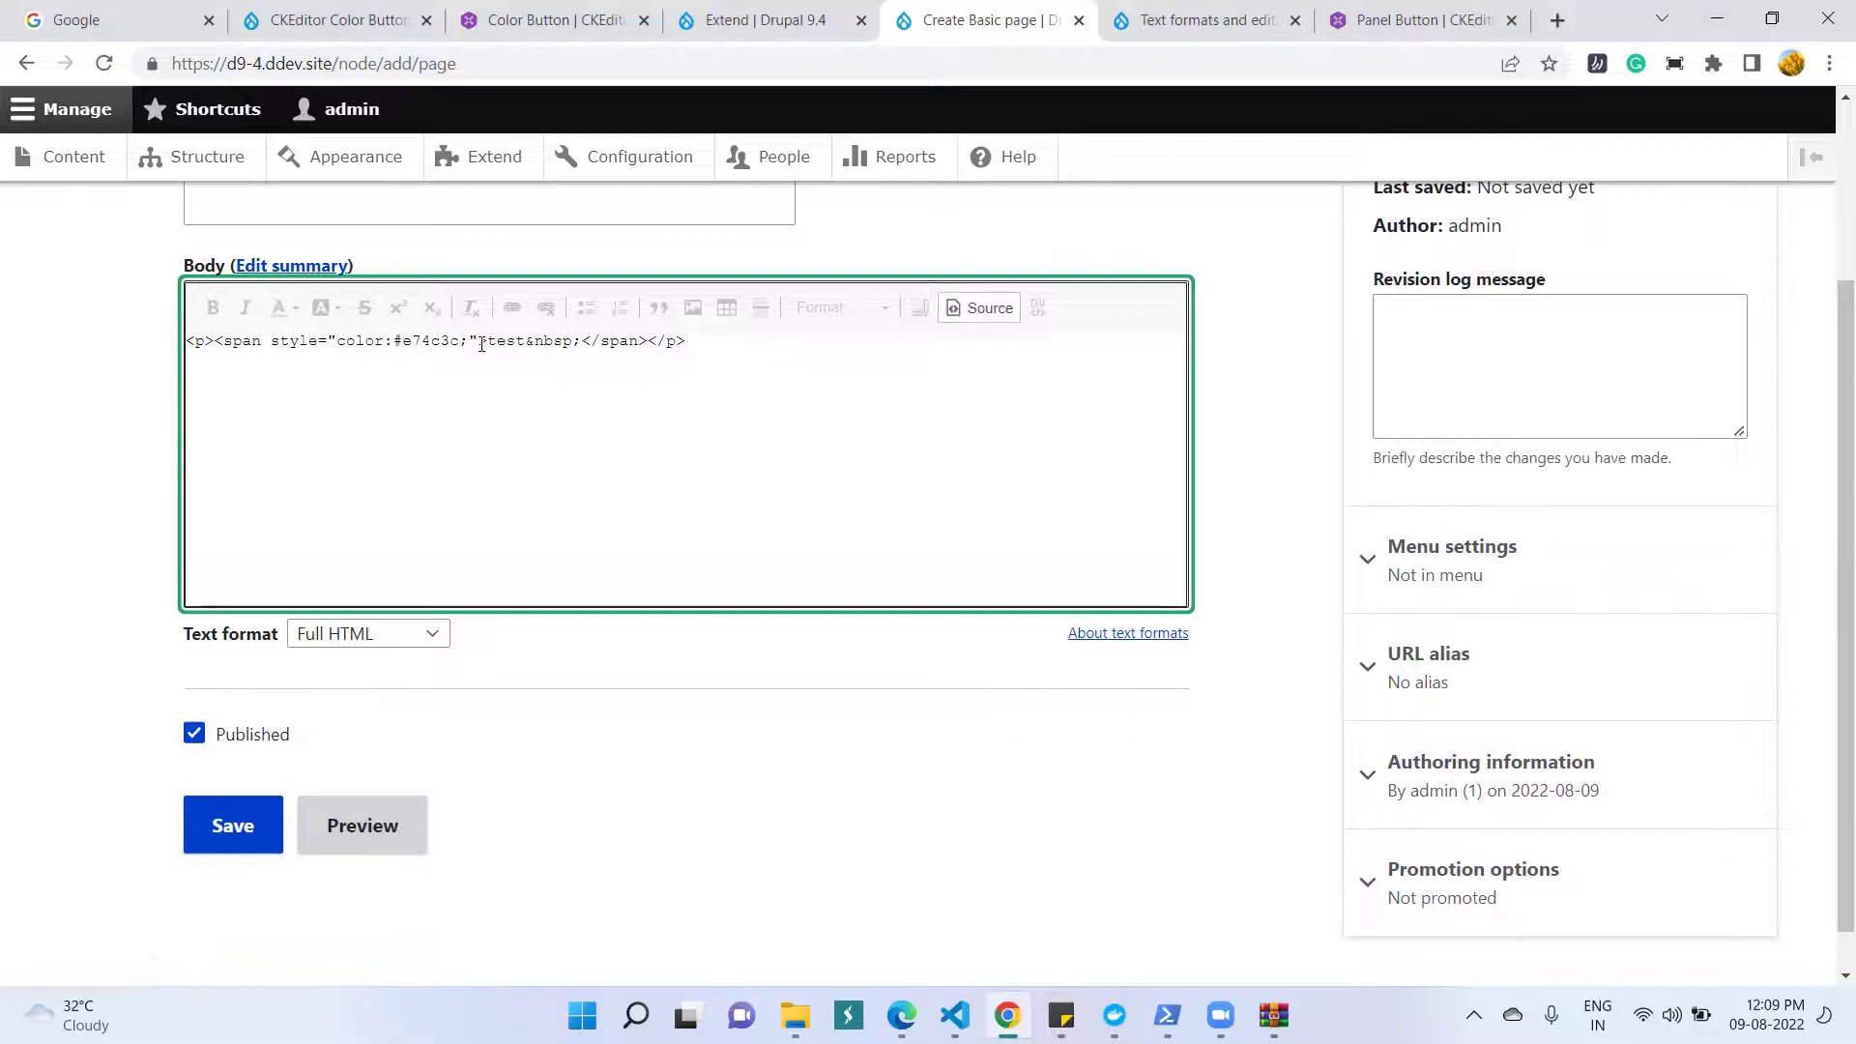
click(974, 307)
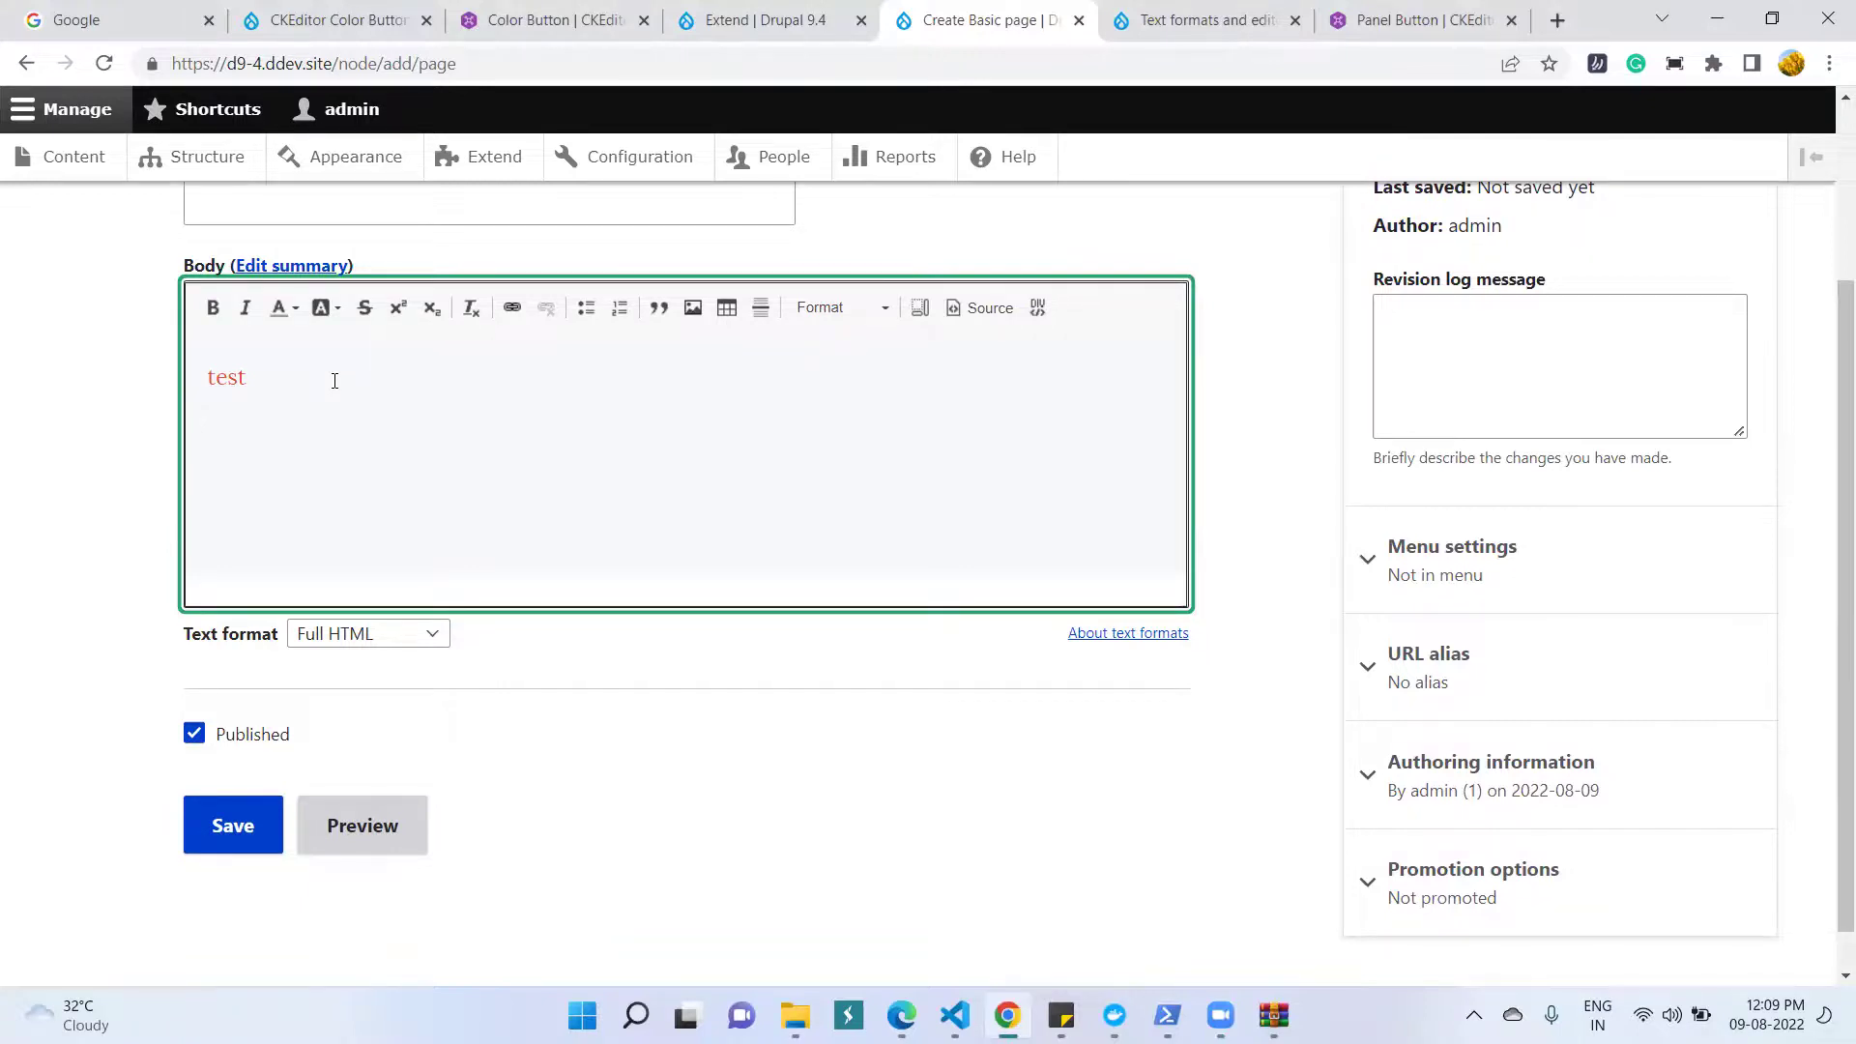
- Open the background color palette for the body text
click(317, 312)
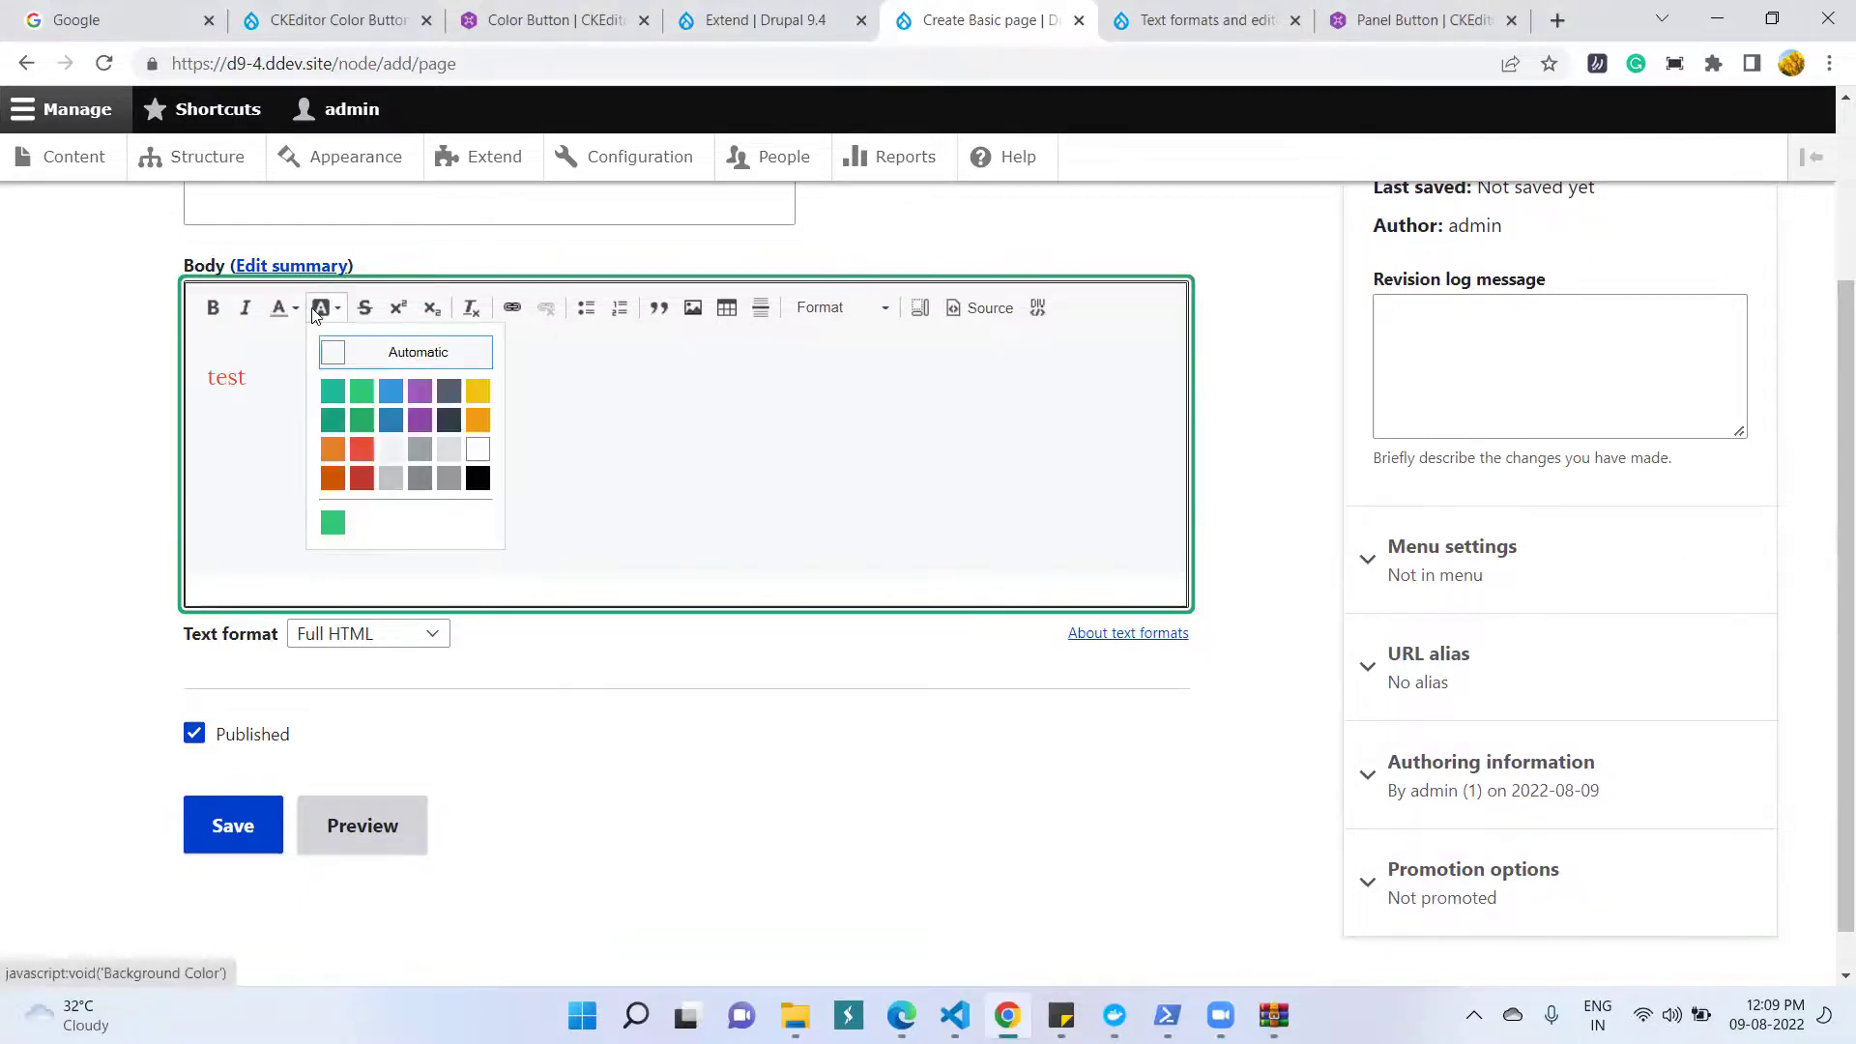